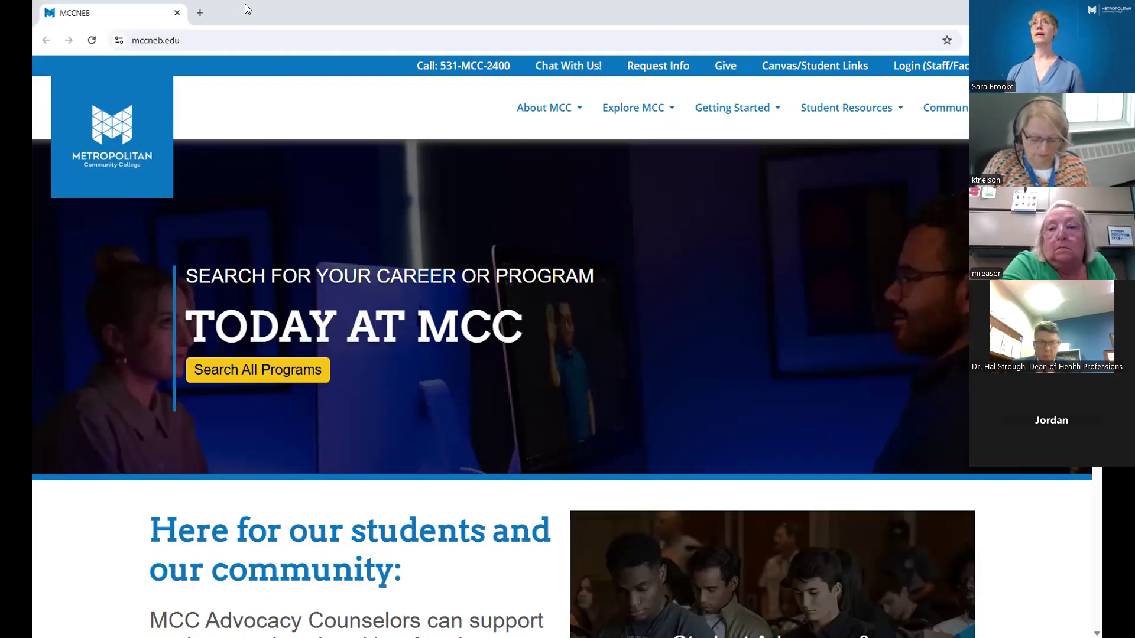
Log in to the staff intranet from the college website and launch the Workday Training app.
left_click(214, 41)
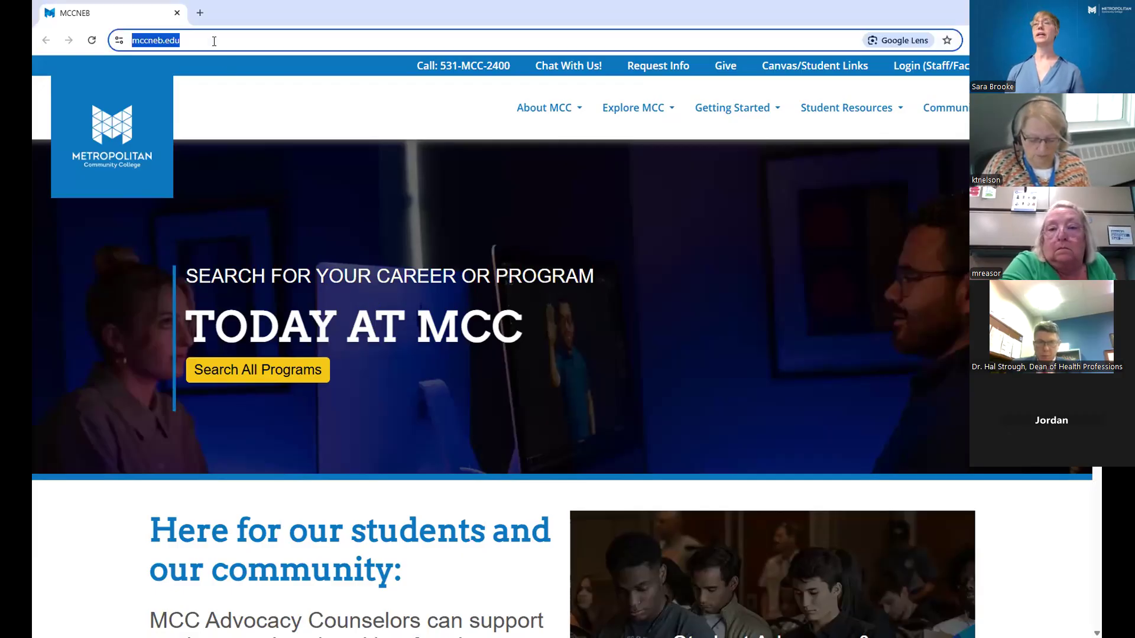
left_click(918, 68)
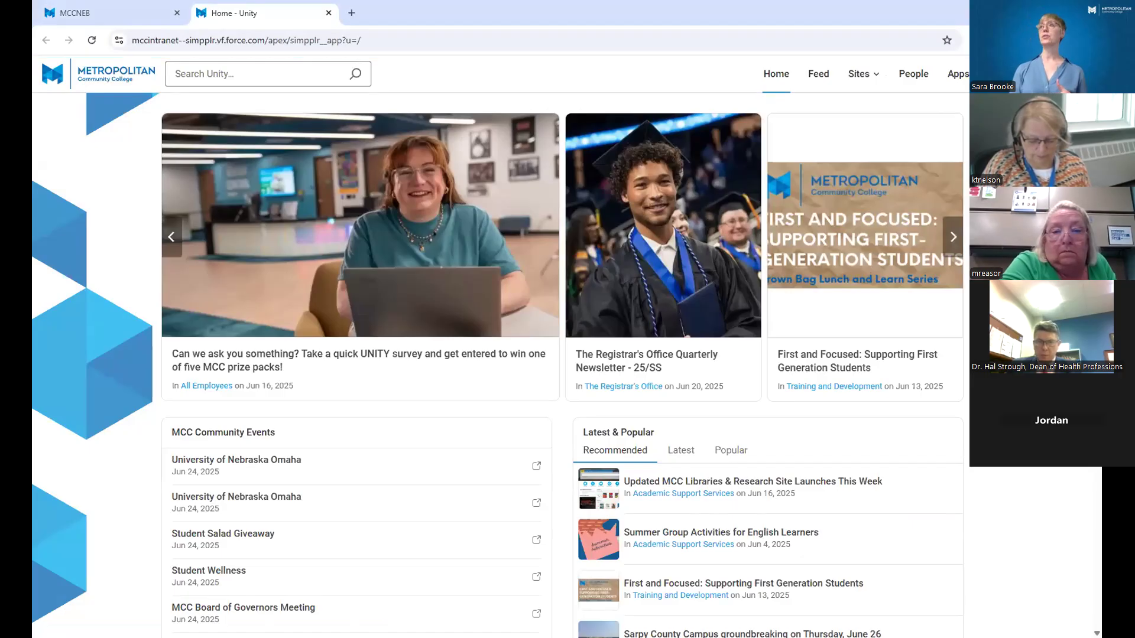
left_click(965, 74)
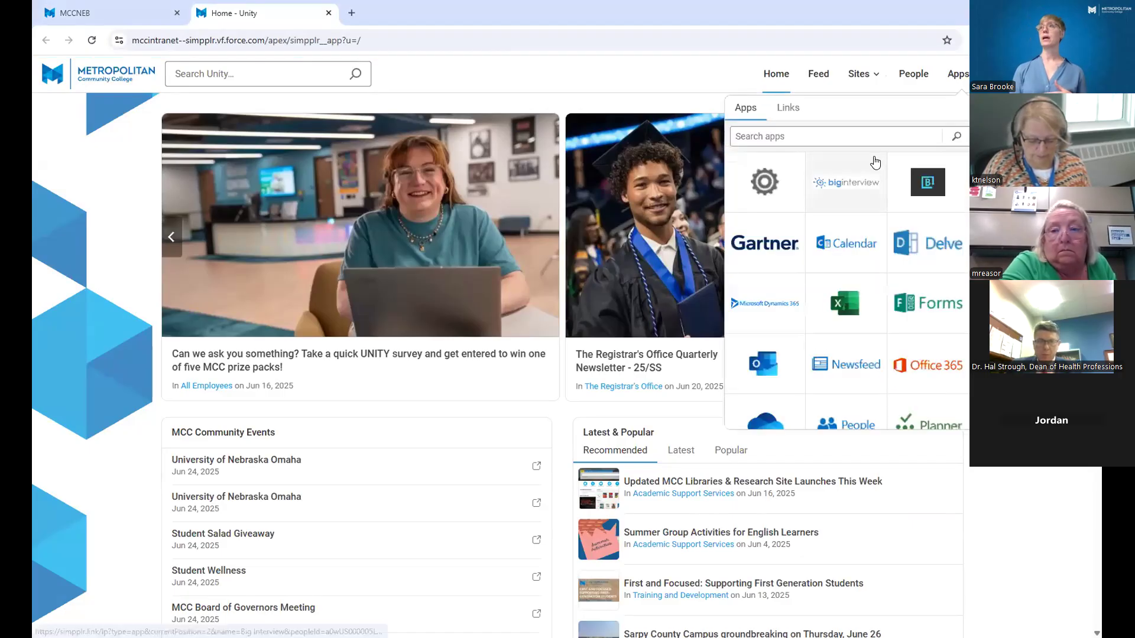
scroll(868, 239, "down", 5)
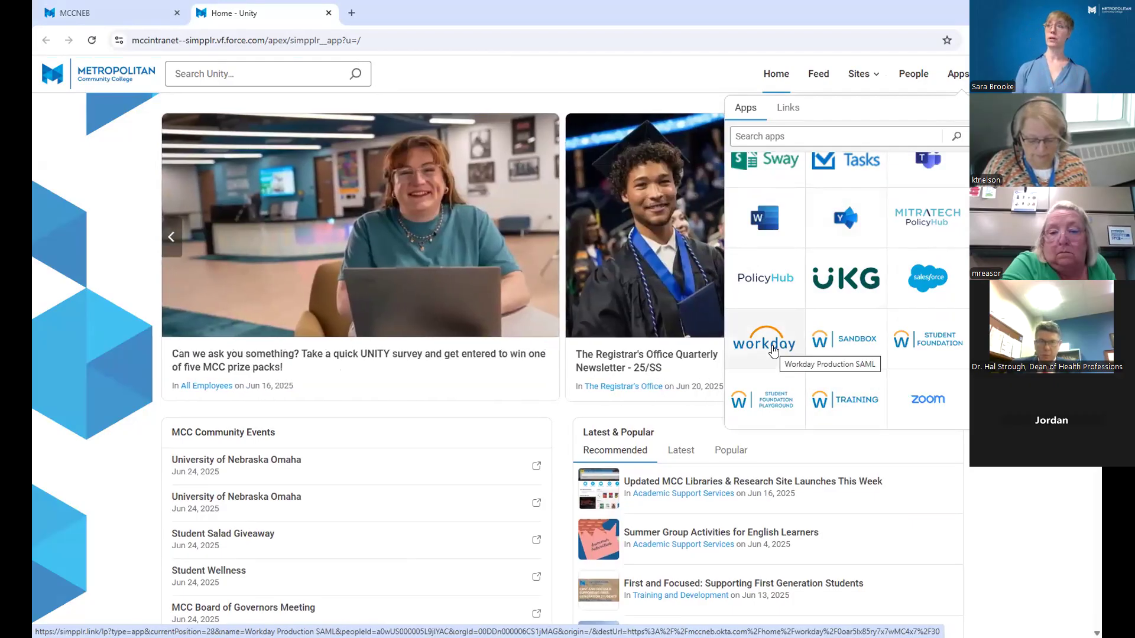
left_click(849, 408)
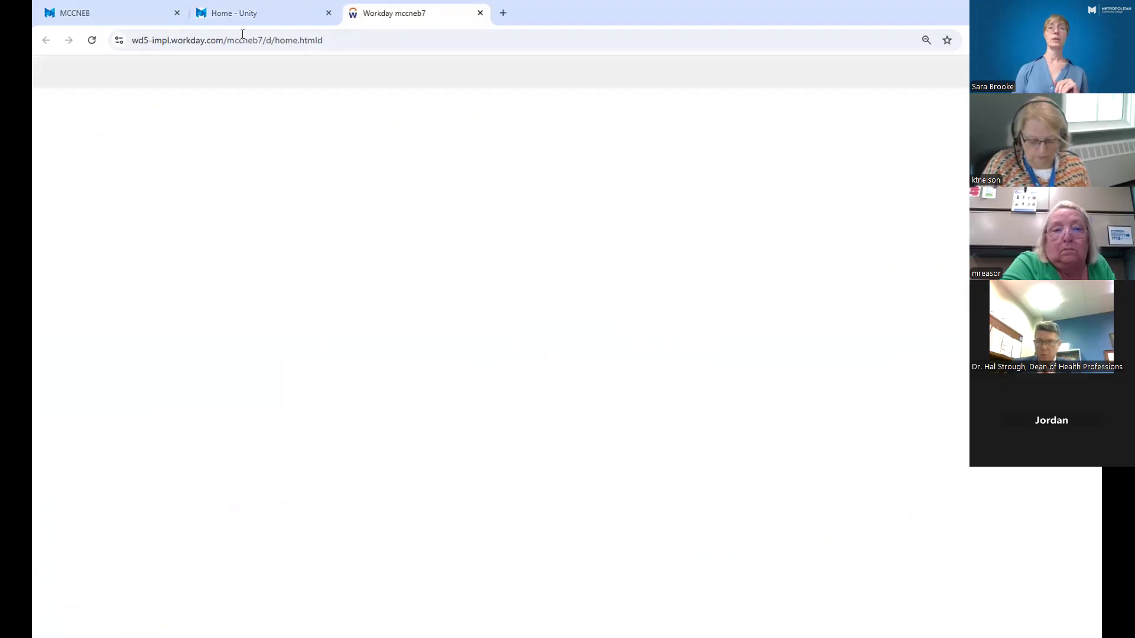
Run the Start Proxy task with the training employee as the user to proxy as.
mouse_move(229, 20)
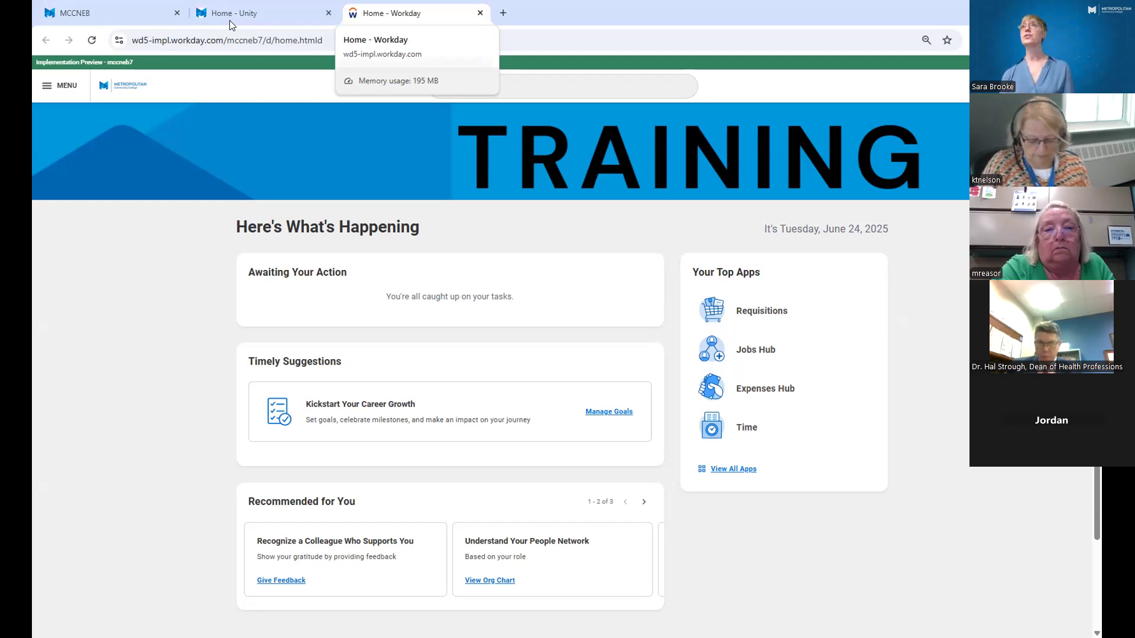
left_click(472, 89)
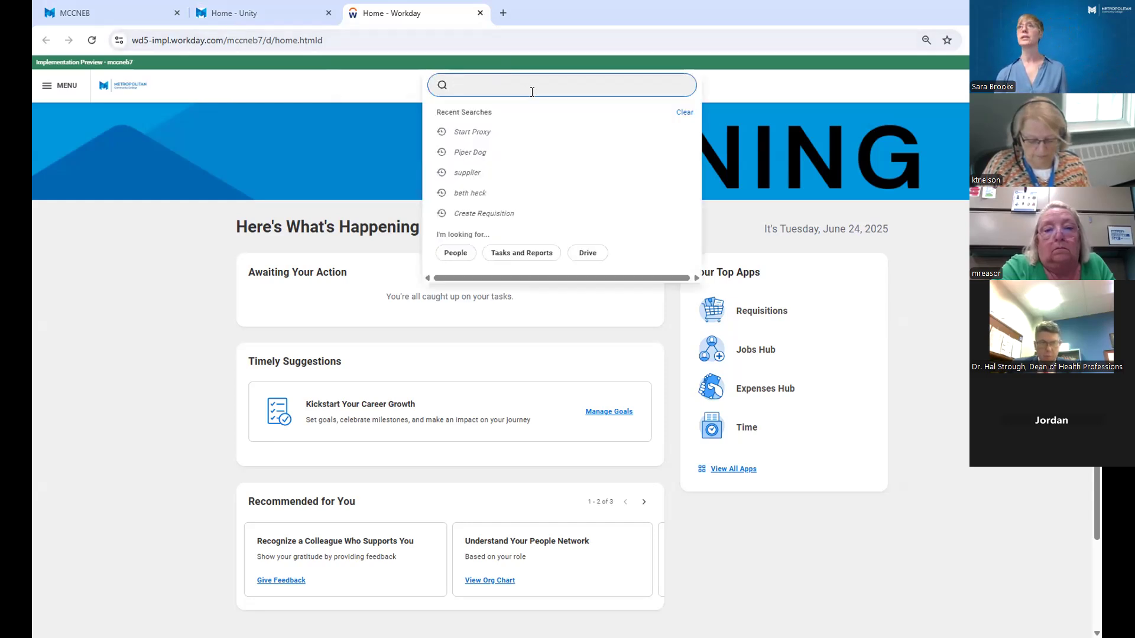
left_click(520, 135)
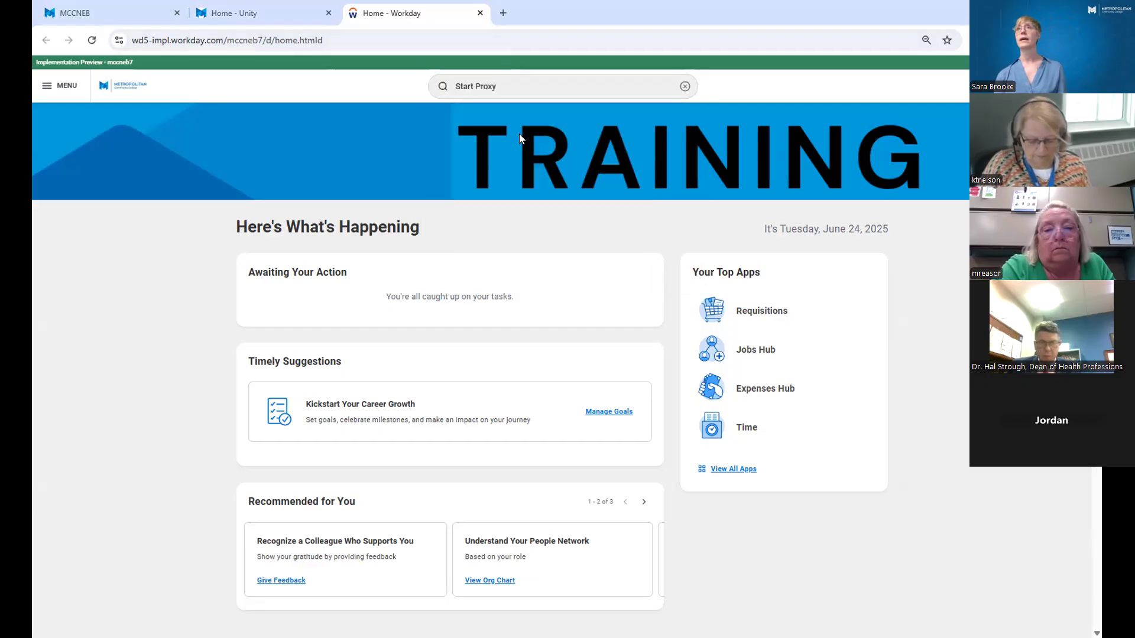
left_click(179, 213)
type("d")
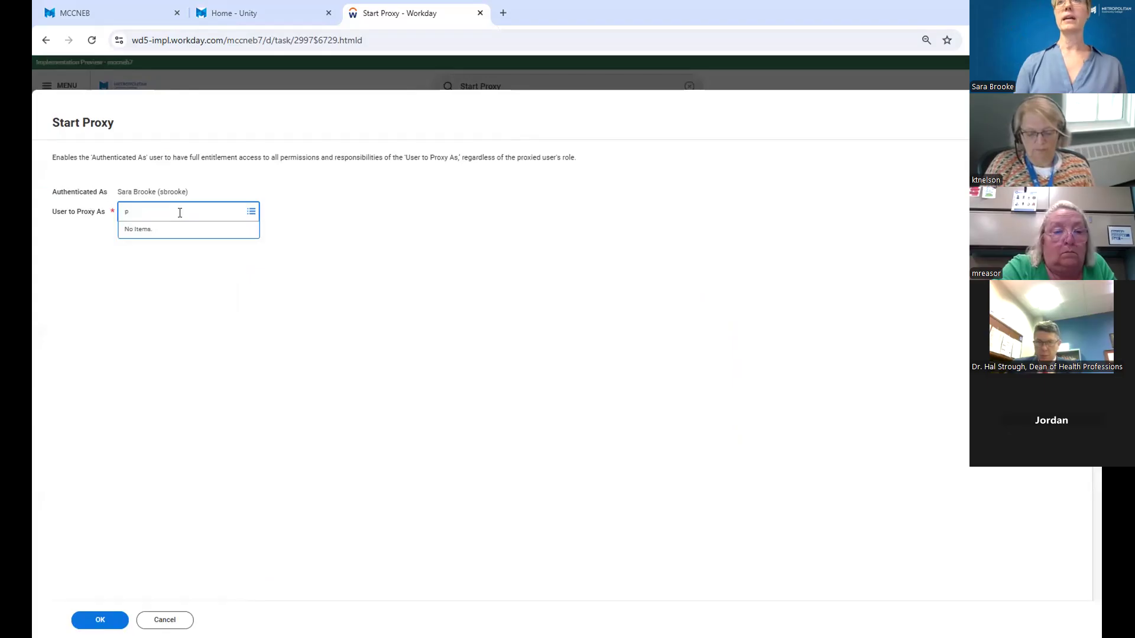
type("iper dog")
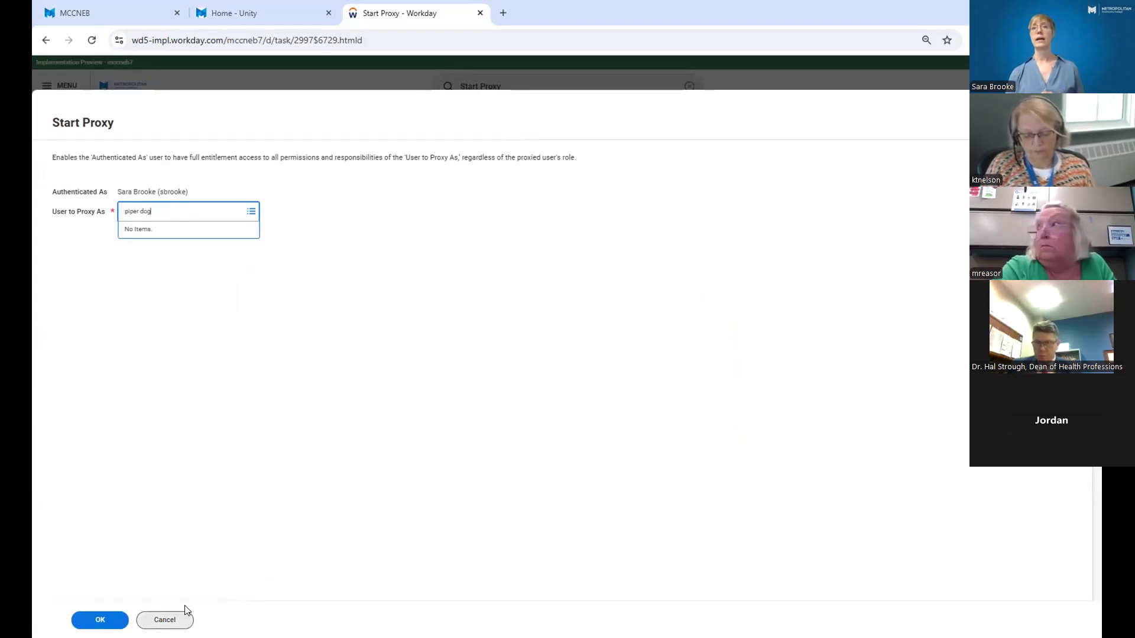
key("Return")
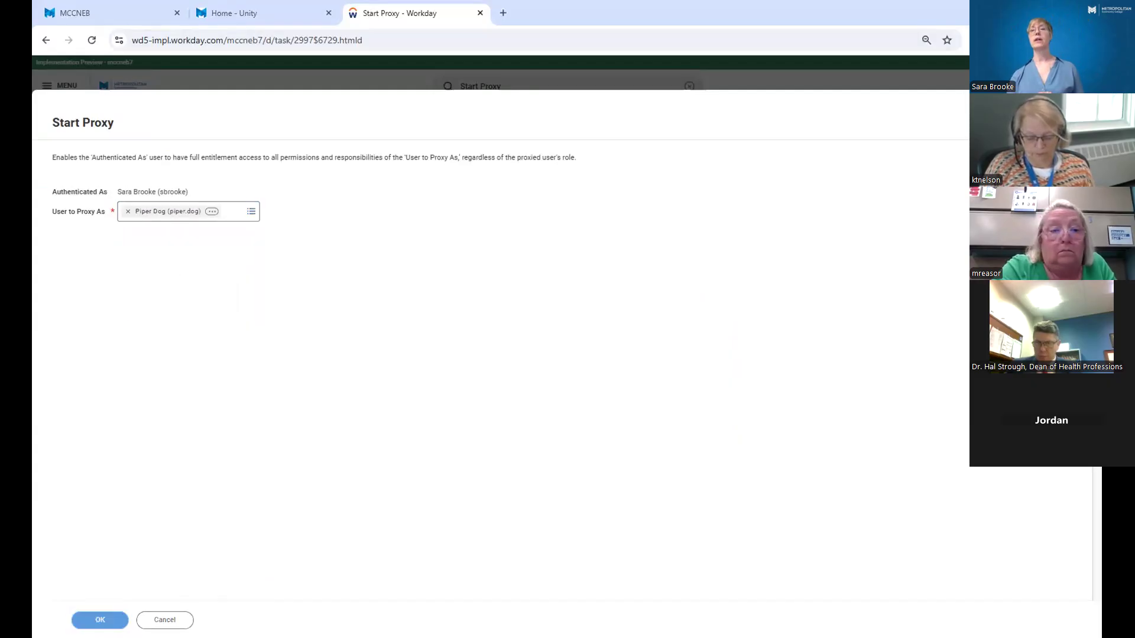
left_click(100, 620)
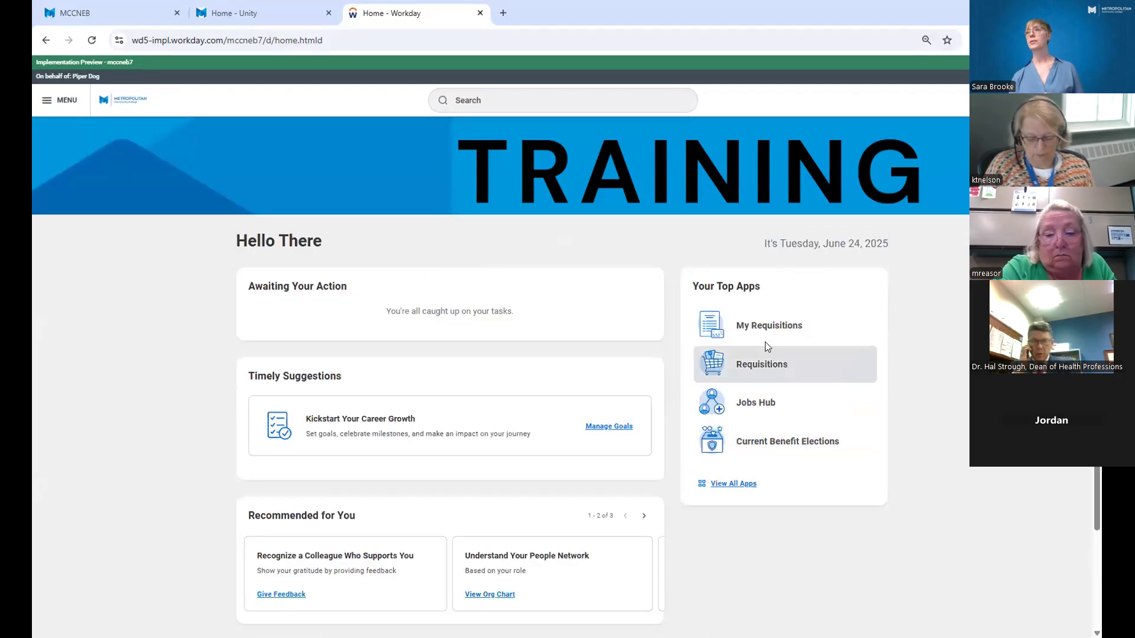
Open the Expenses Hub and start a new spend authorization.
left_click(51, 101)
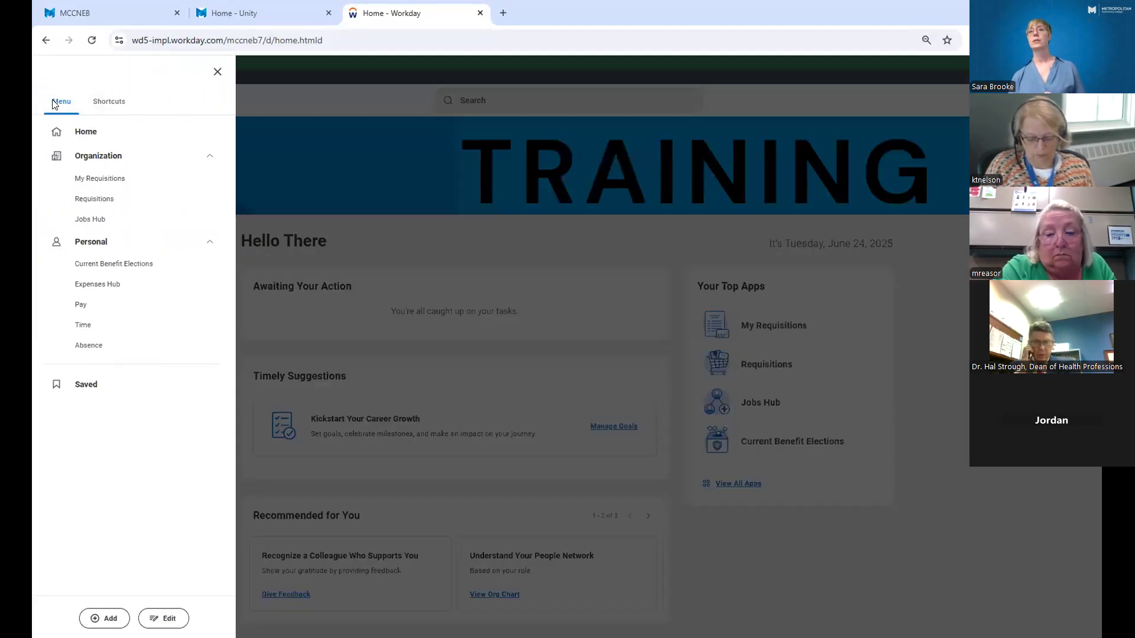
left_click(90, 290)
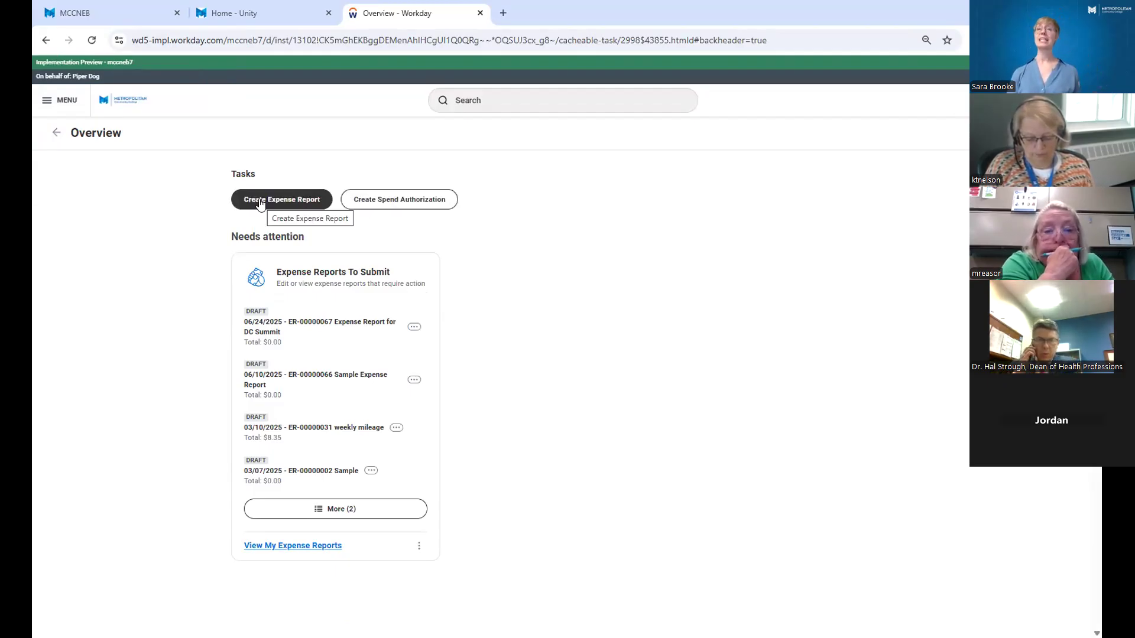
left_click(381, 201)
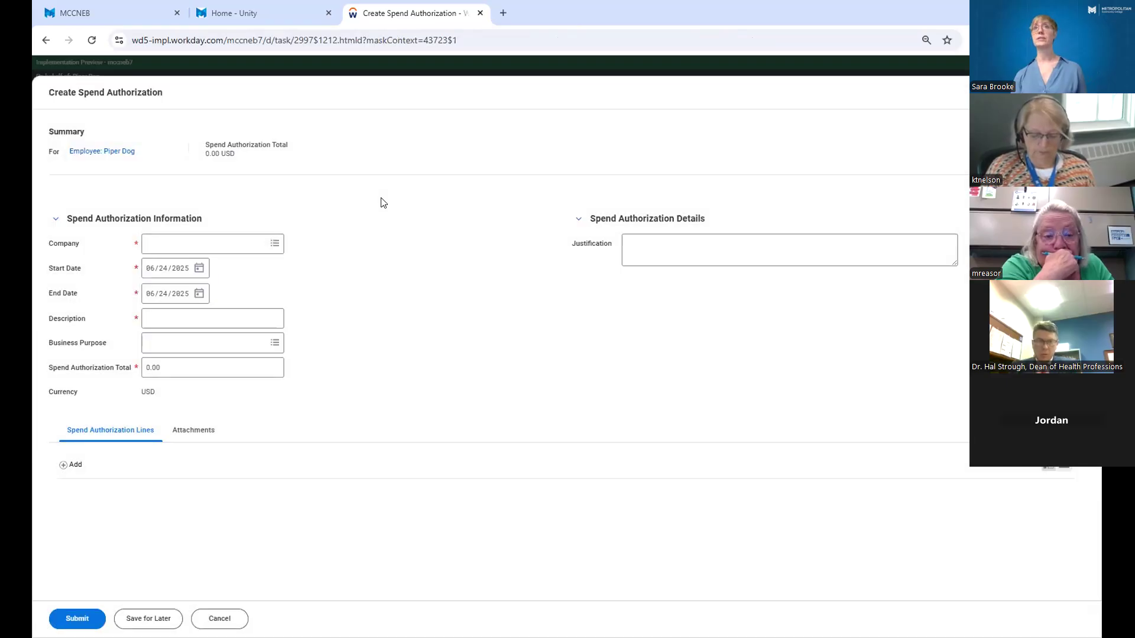
Set the spend authorization's company to Metropolitan Community College.
left_click(271, 245)
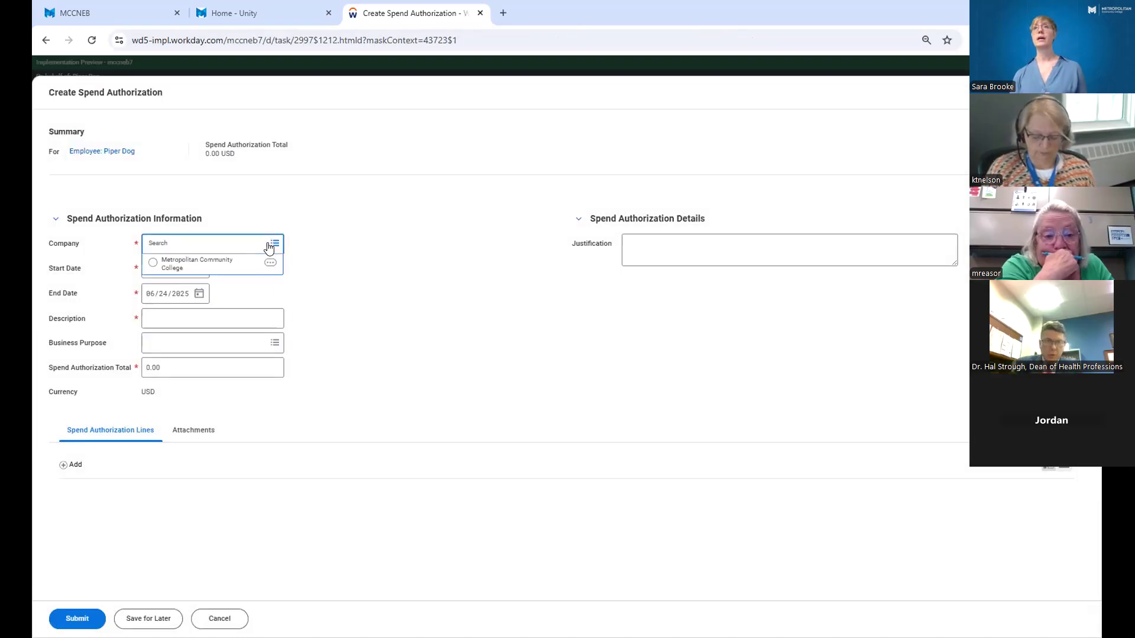
left_click(360, 246)
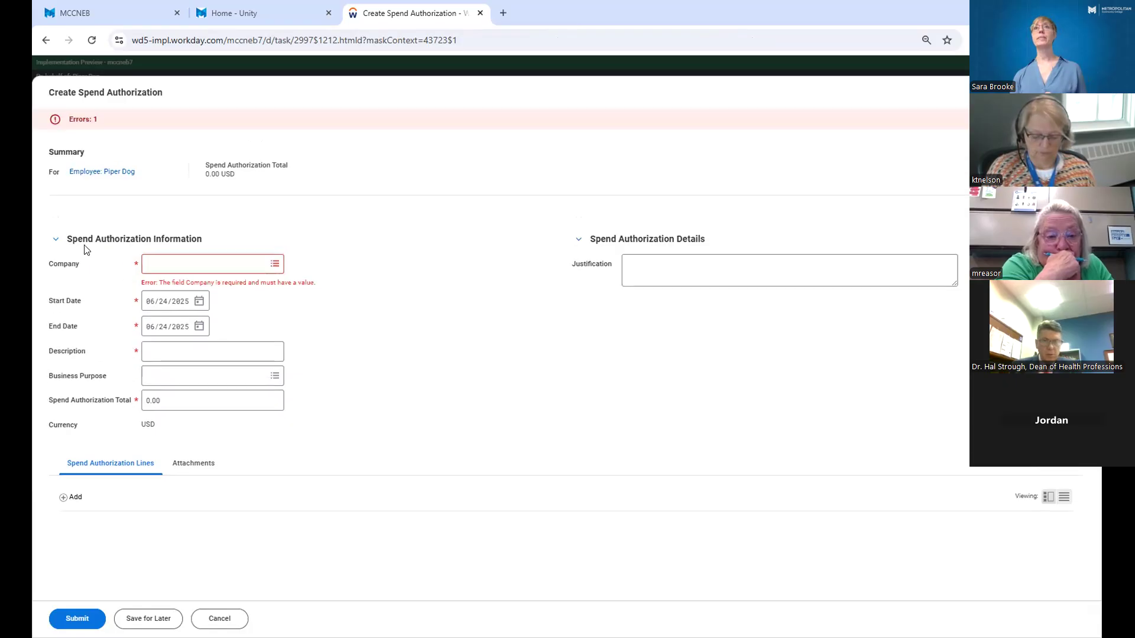
left_click(273, 264)
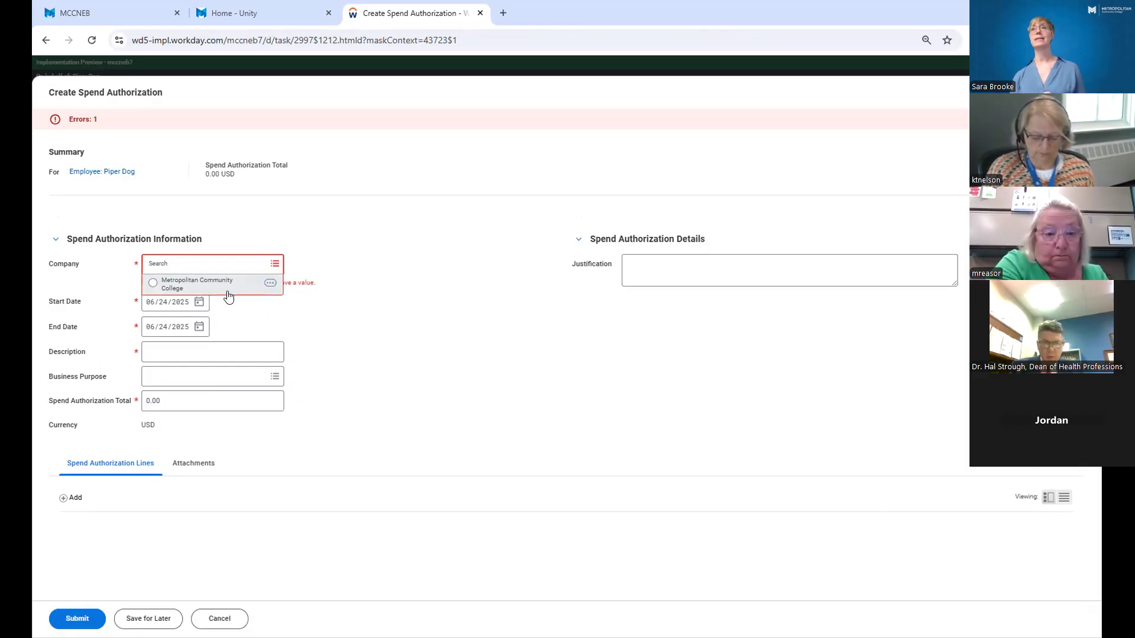
left_click(151, 284)
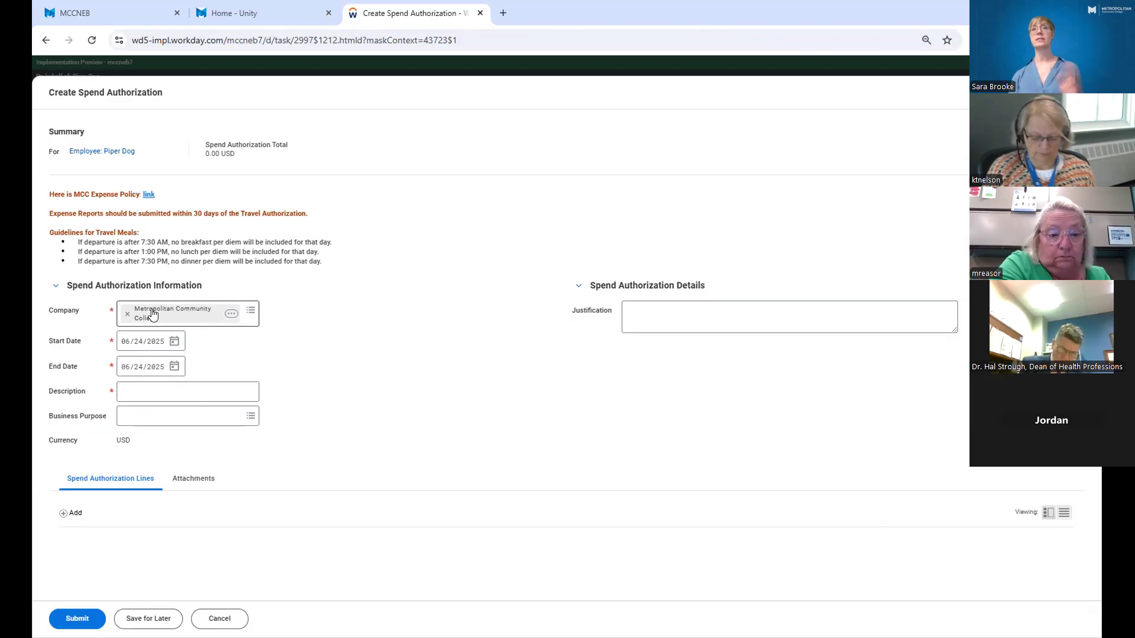
Set the spend authorization's start date to 07/08/2025 and end date to 07/11/2025.
left_click(174, 342)
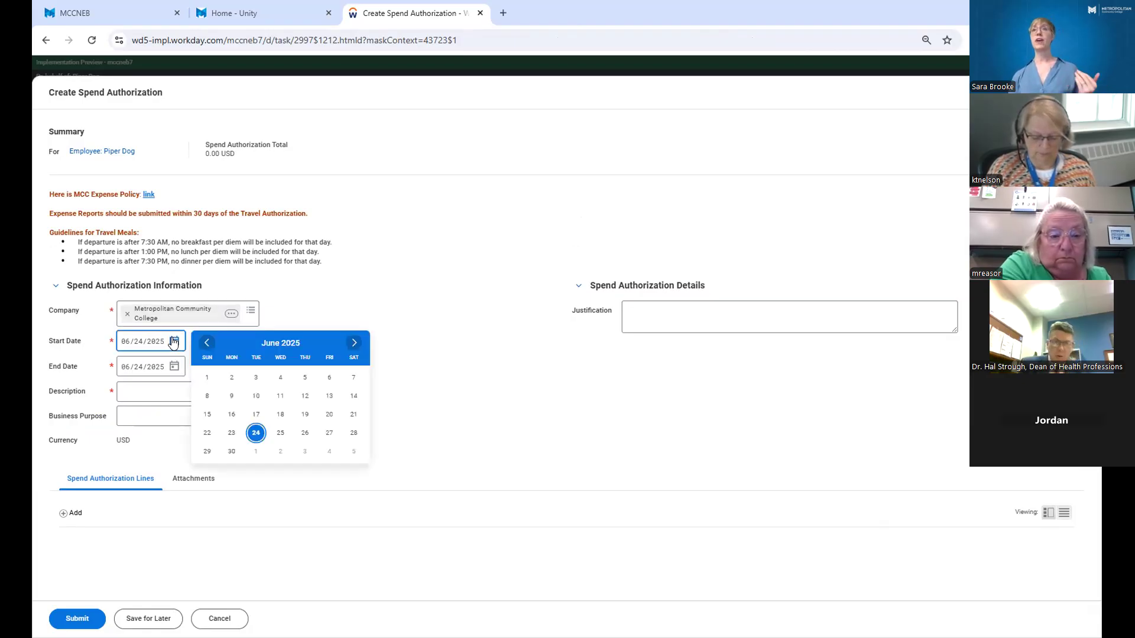
left_click(354, 343)
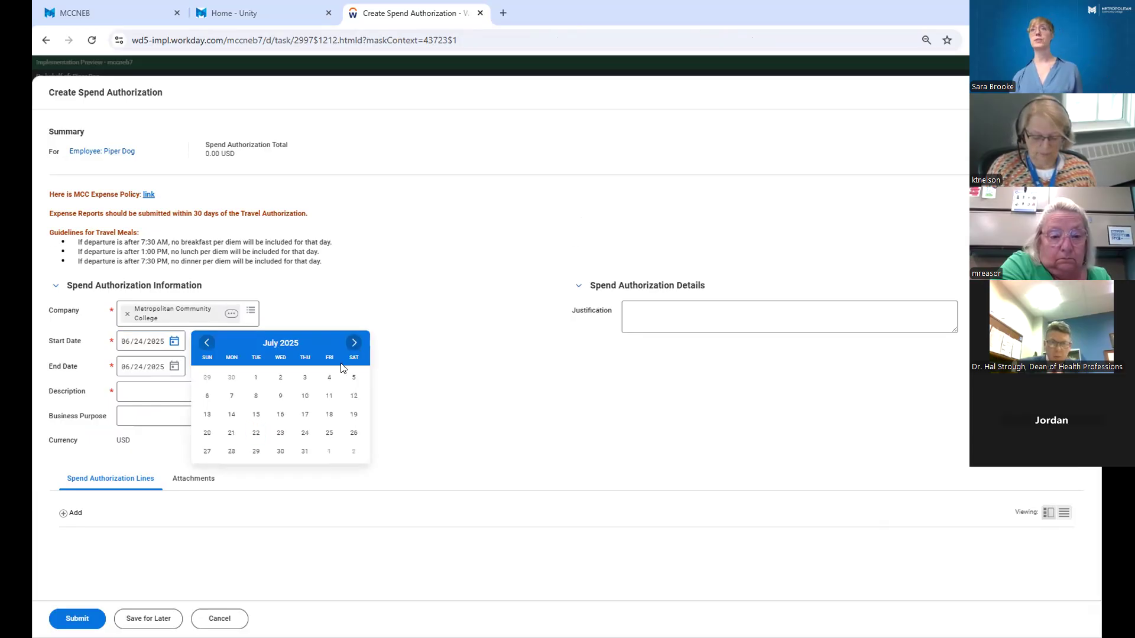
left_click(256, 396)
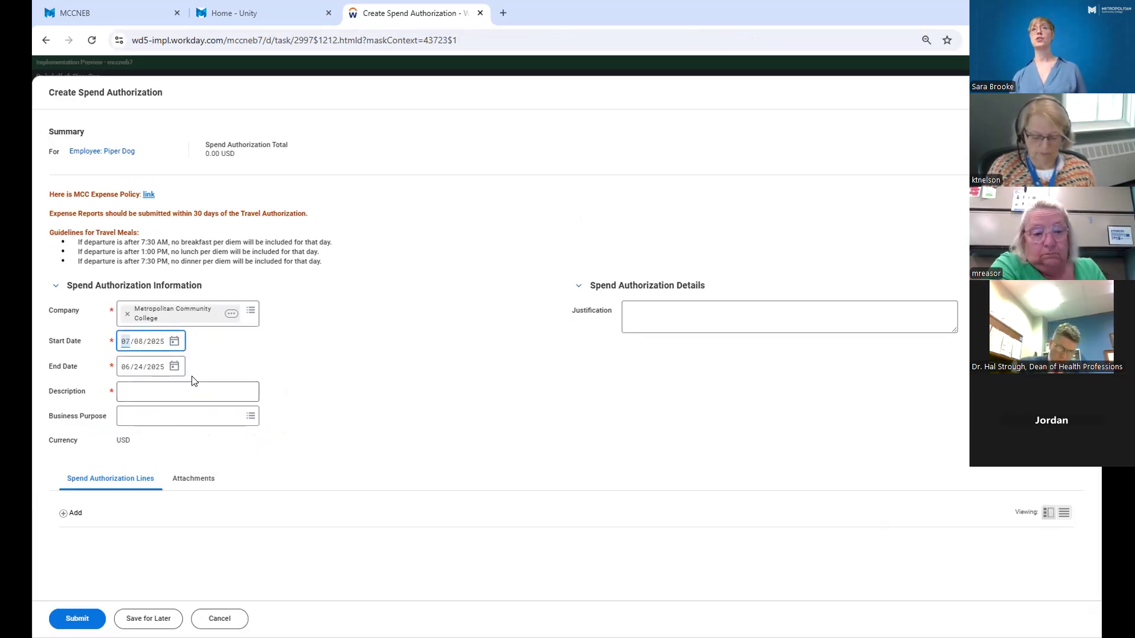
left_click(174, 367)
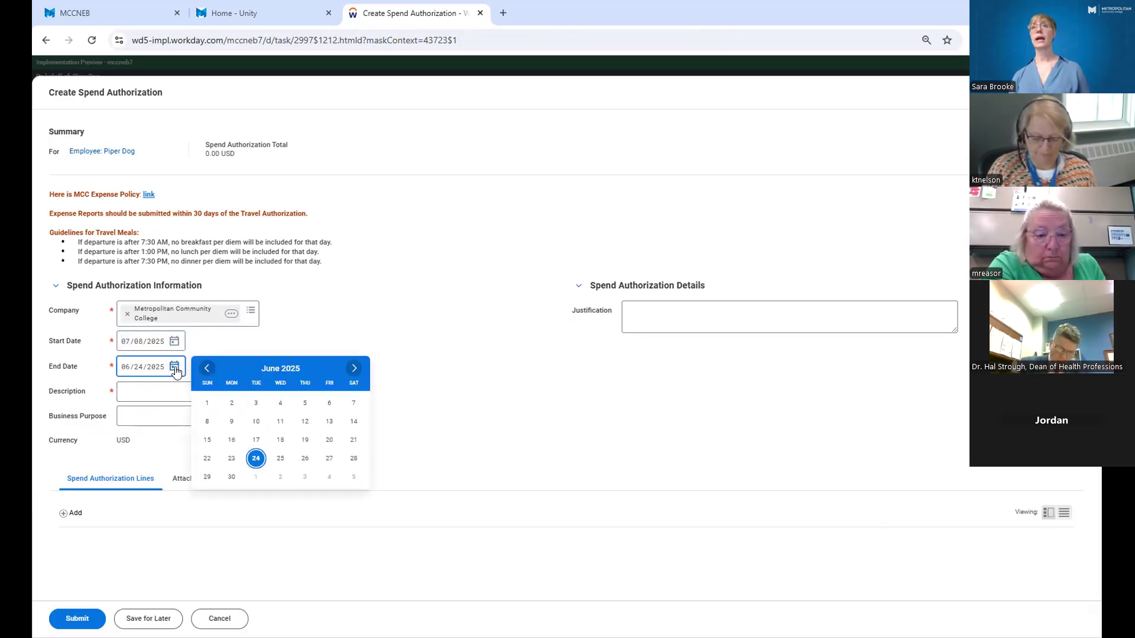
left_click(354, 368)
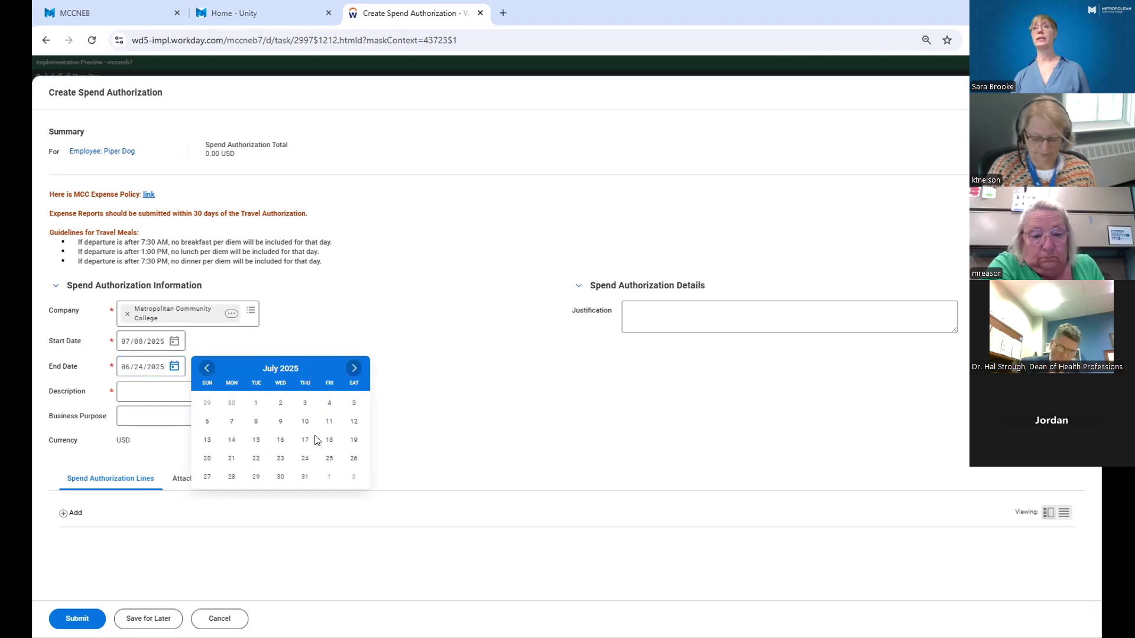
left_click(329, 421)
Enter "Travel to Conference" as the description and choose Long Distance Travel as the business purpose.
left_click(227, 398)
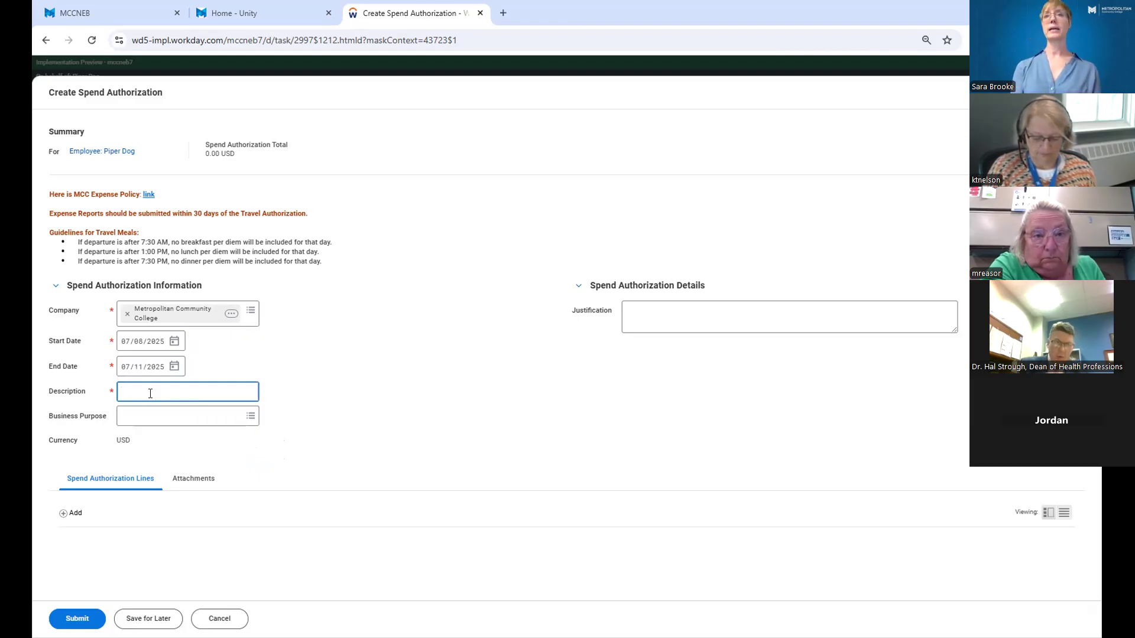
type("Travel")
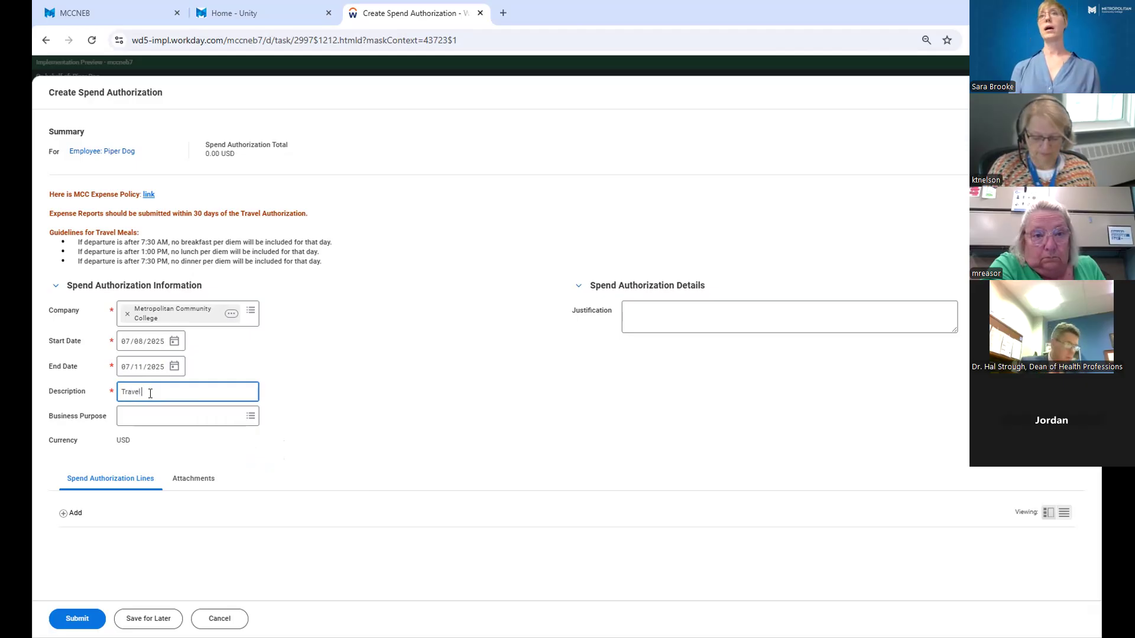
type(" to Confere")
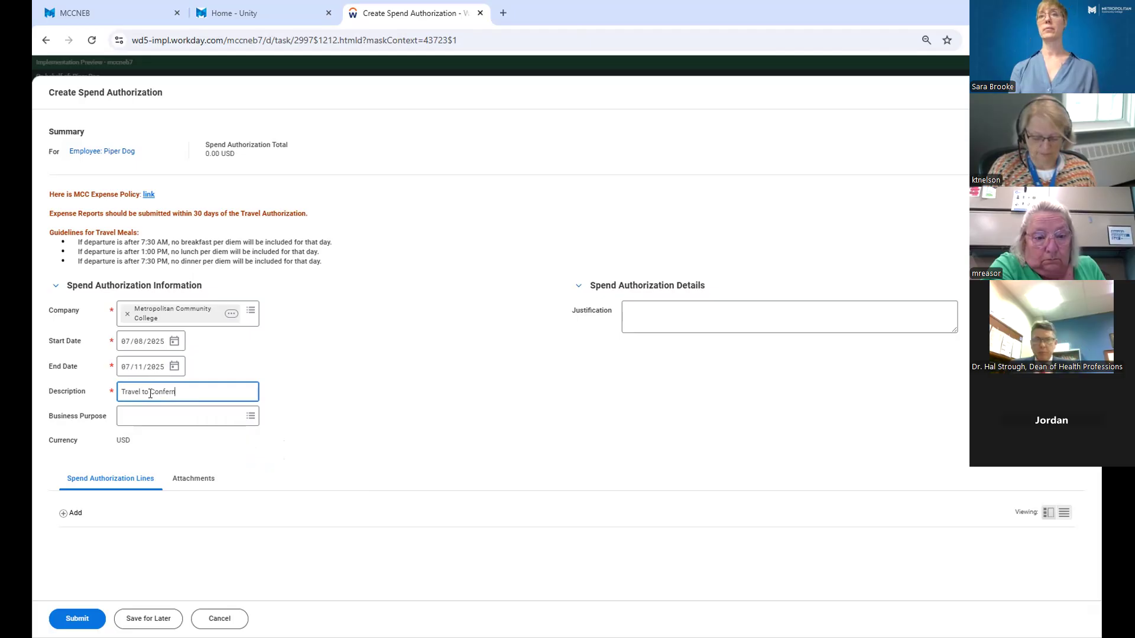
type("nce")
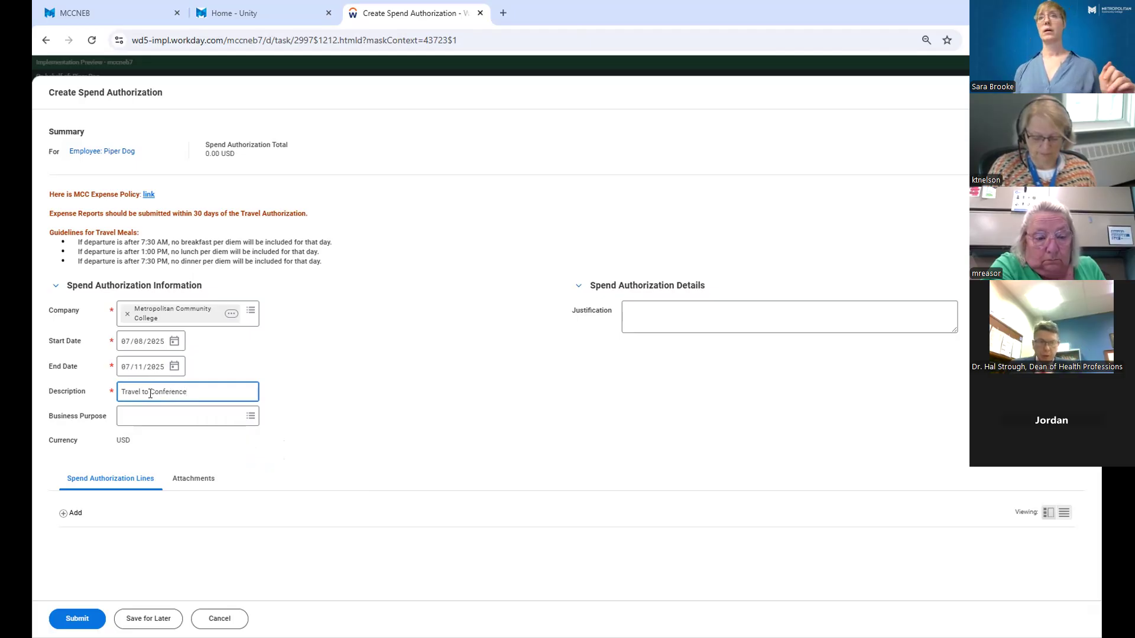
left_click(250, 417)
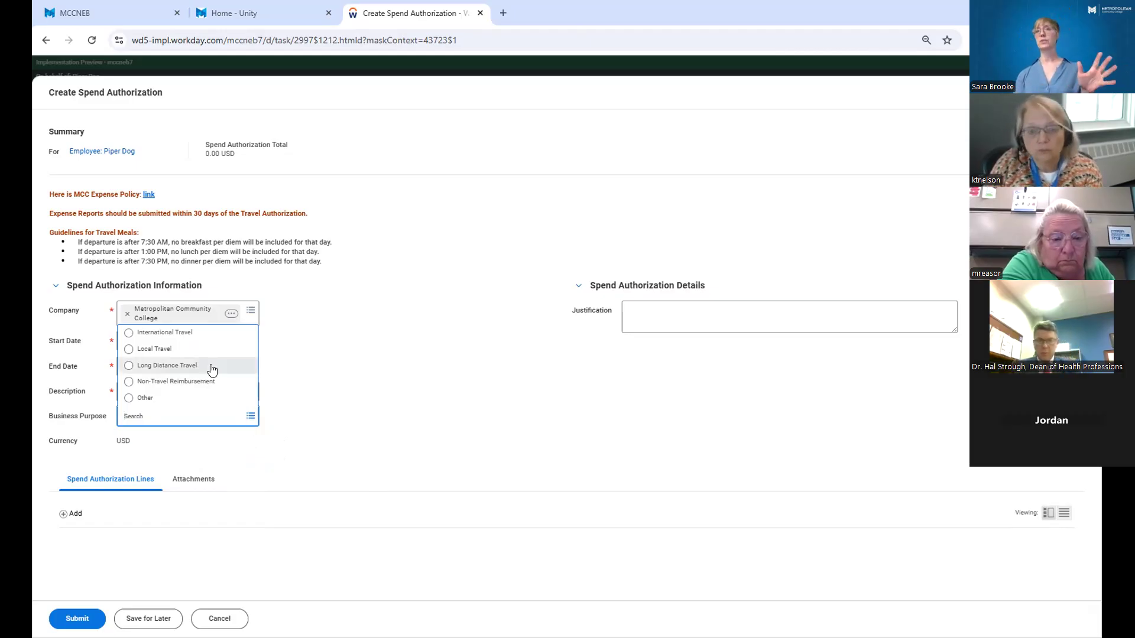
left_click(163, 366)
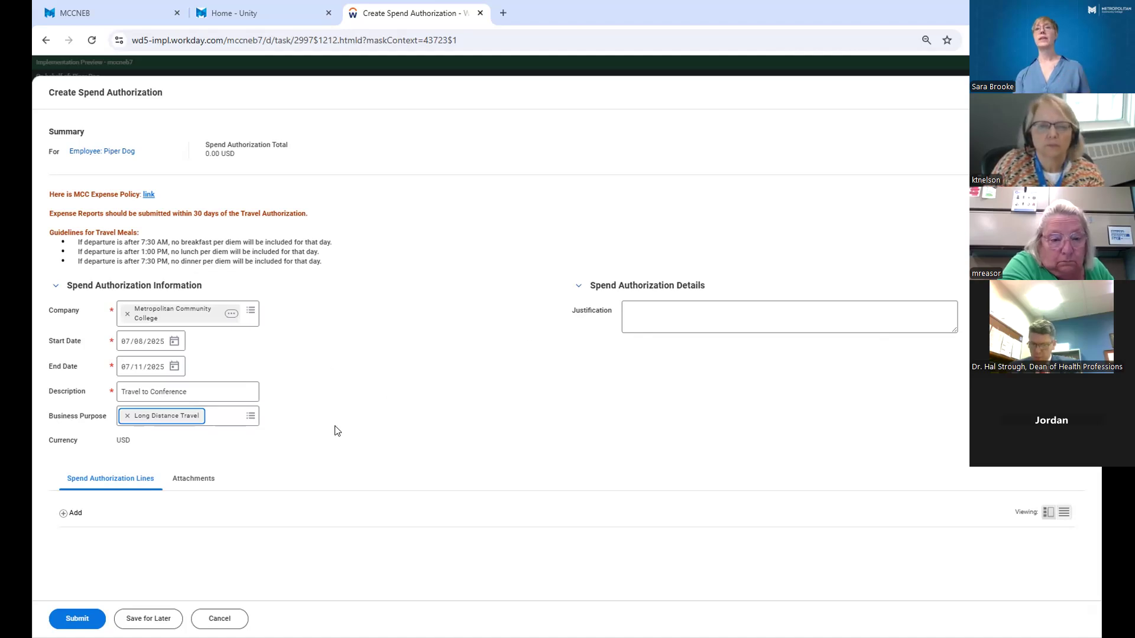
Add a spend authorization line to the request.
left_click(63, 518)
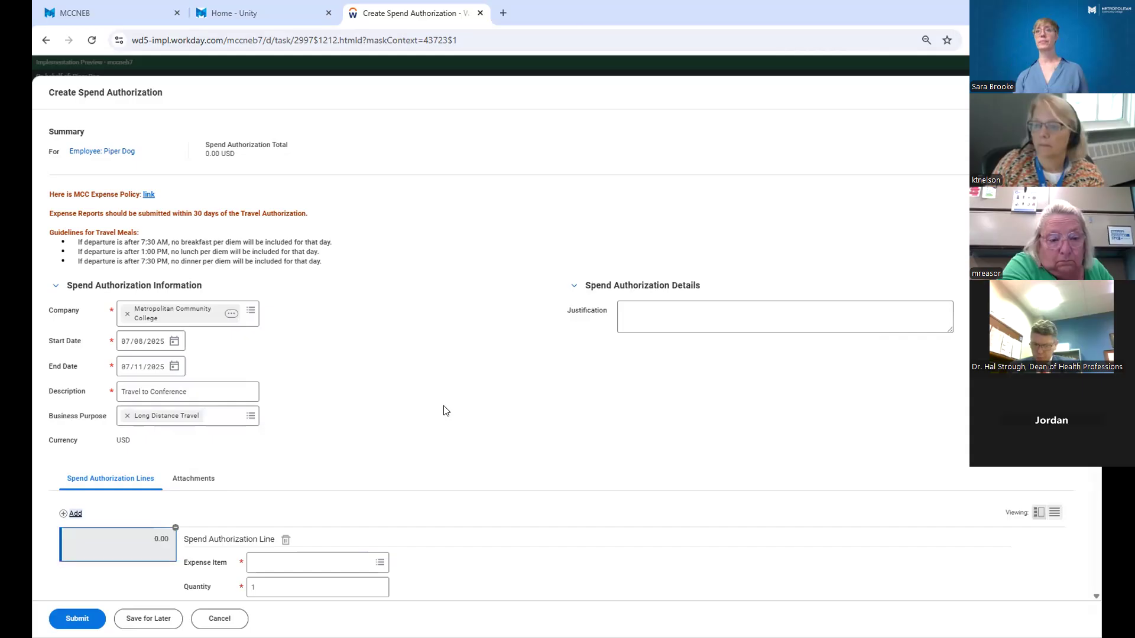
scroll(446, 411, "down", 2)
scroll(446, 411, "down", 2)
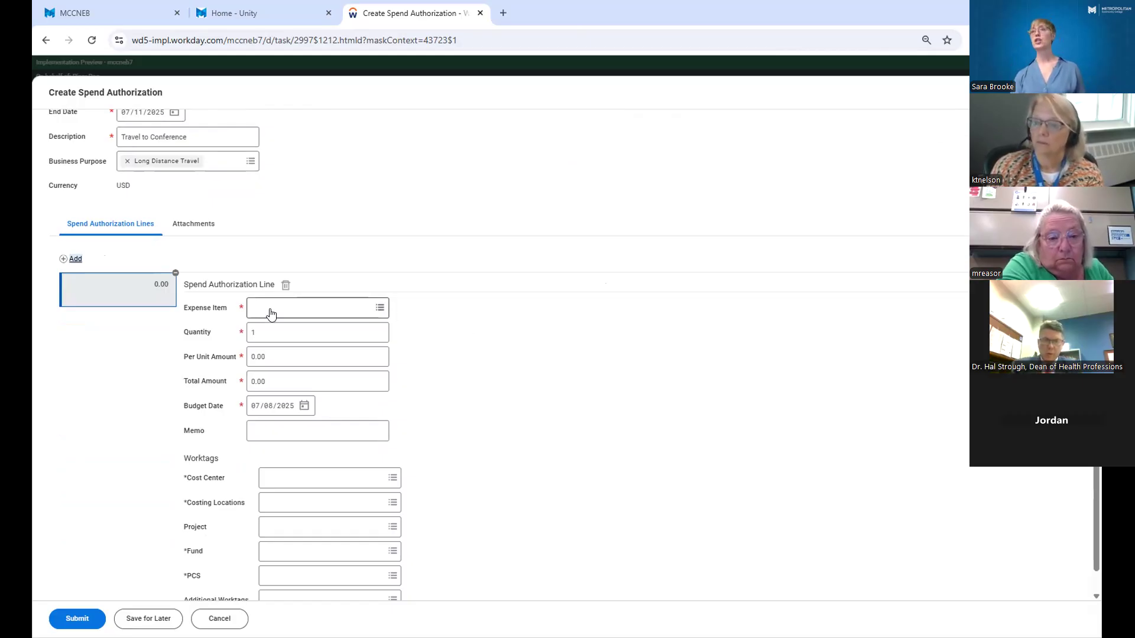
Try to find the line's expense item by searching for airplane-related terms such as "plane".
left_click(379, 308)
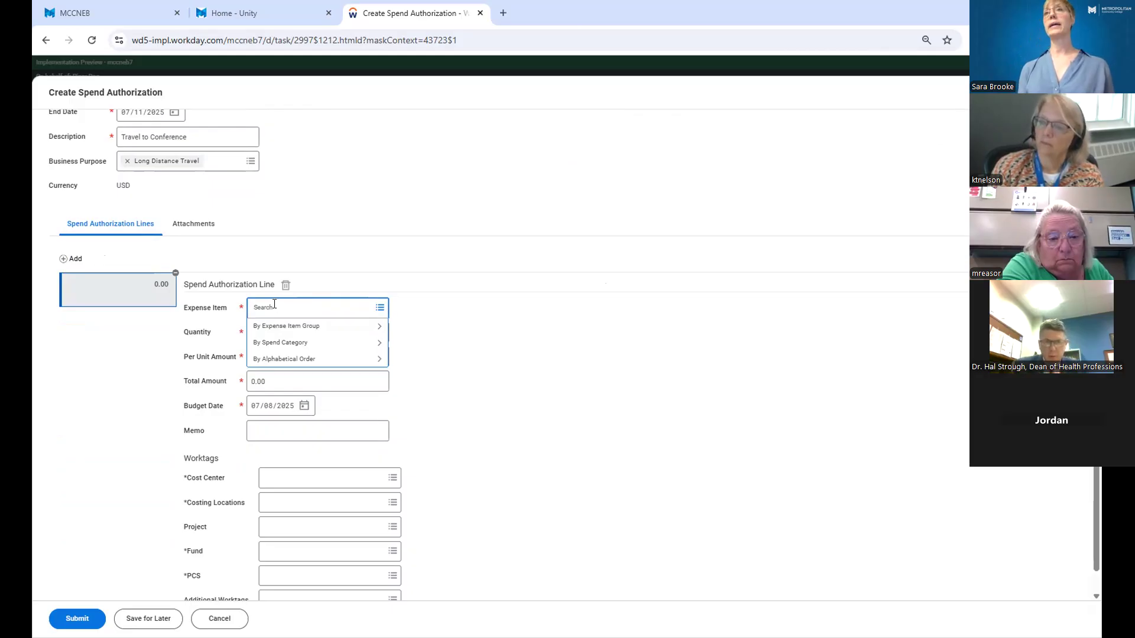
type("air")
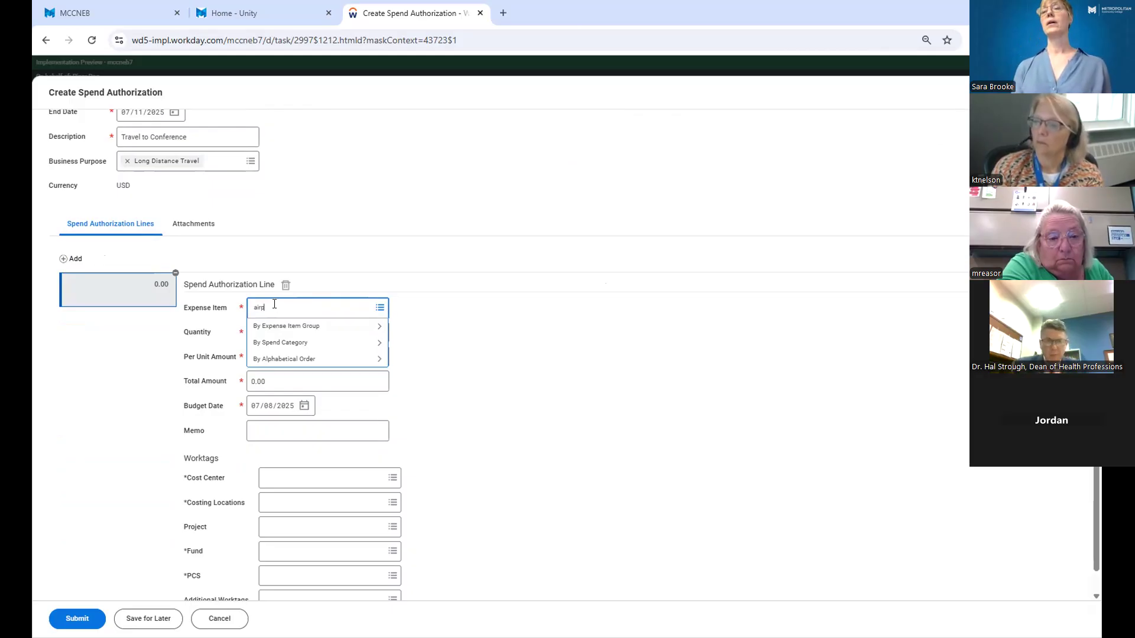
type("line")
key("Return")
key("BackSpace")
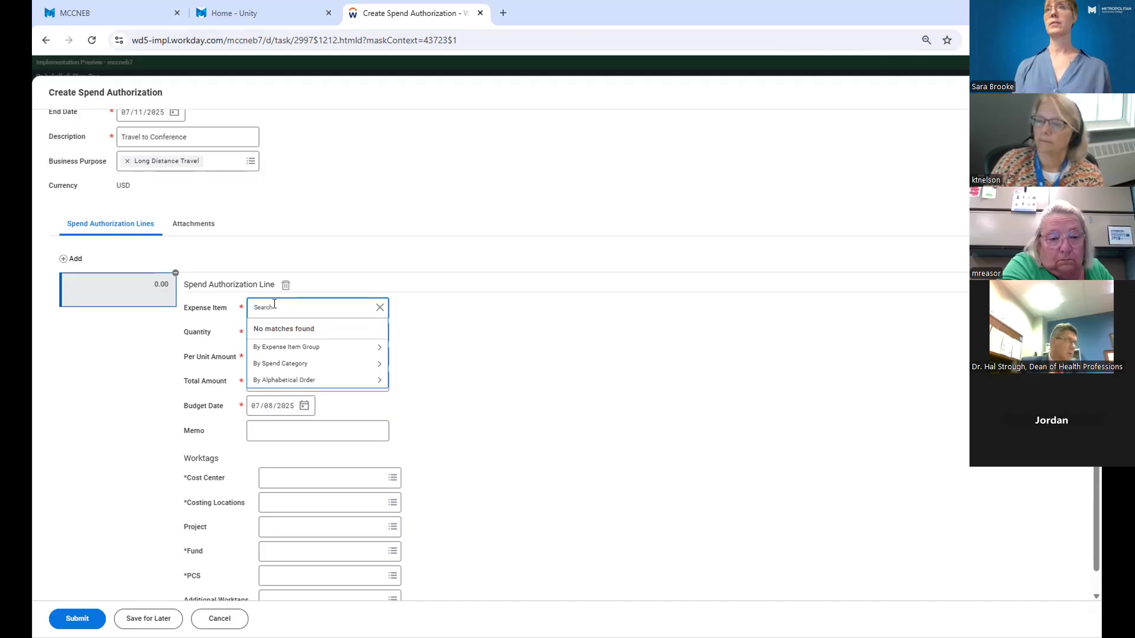
type("a")
key("BackSpace")
type("plane")
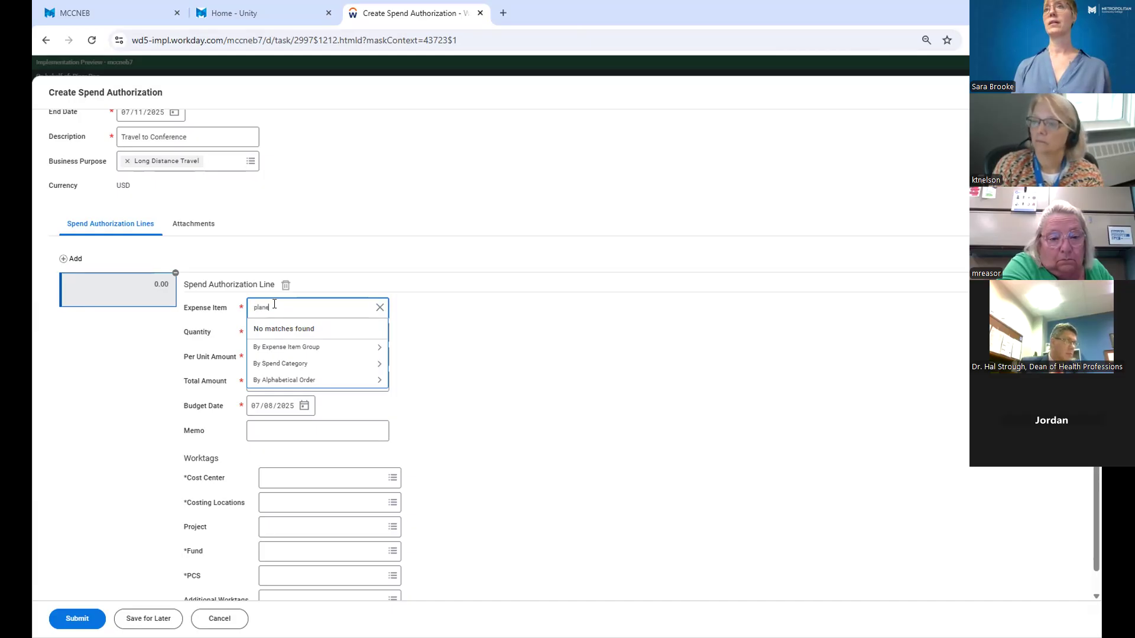
key("Return")
key("BackSpace")
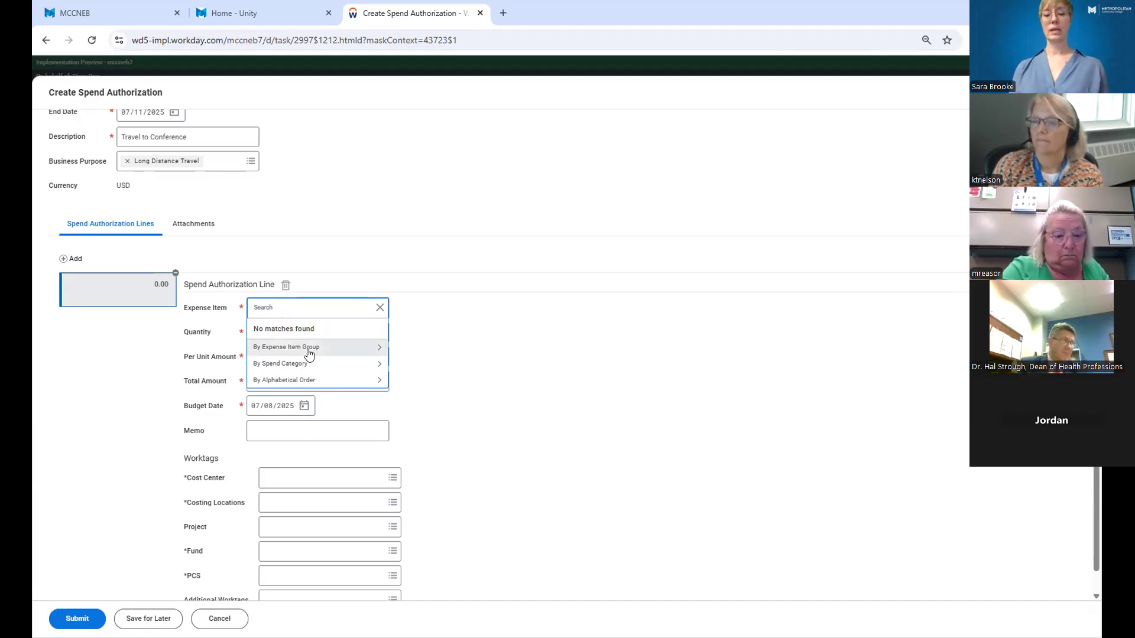
Set the spend authorization line's expense item to Airfare.
type("airfare")
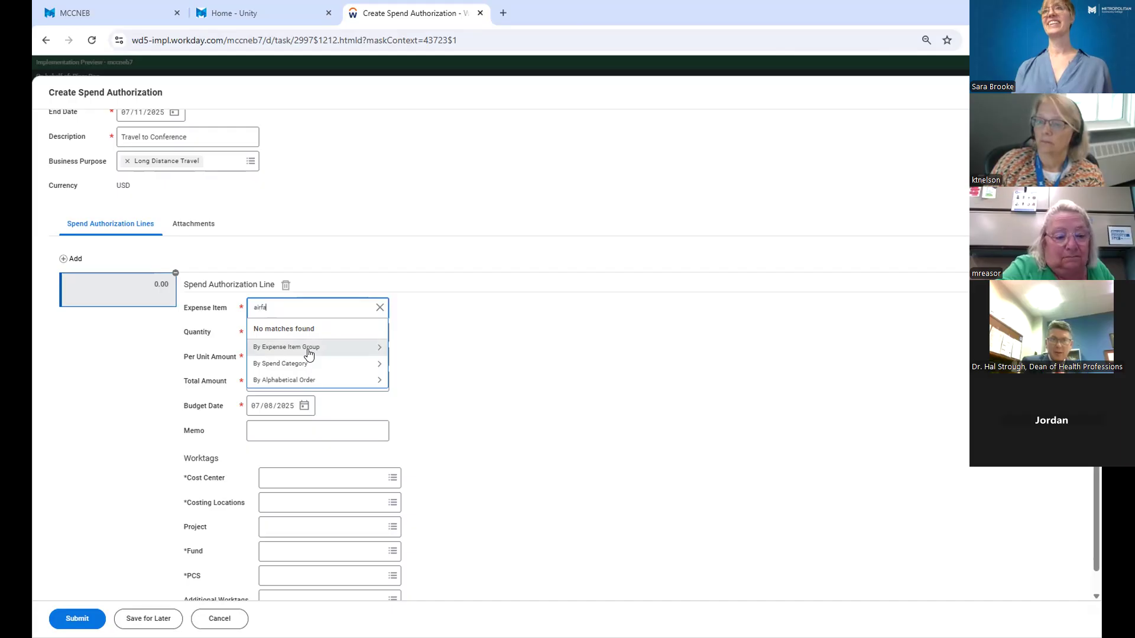
key("Return")
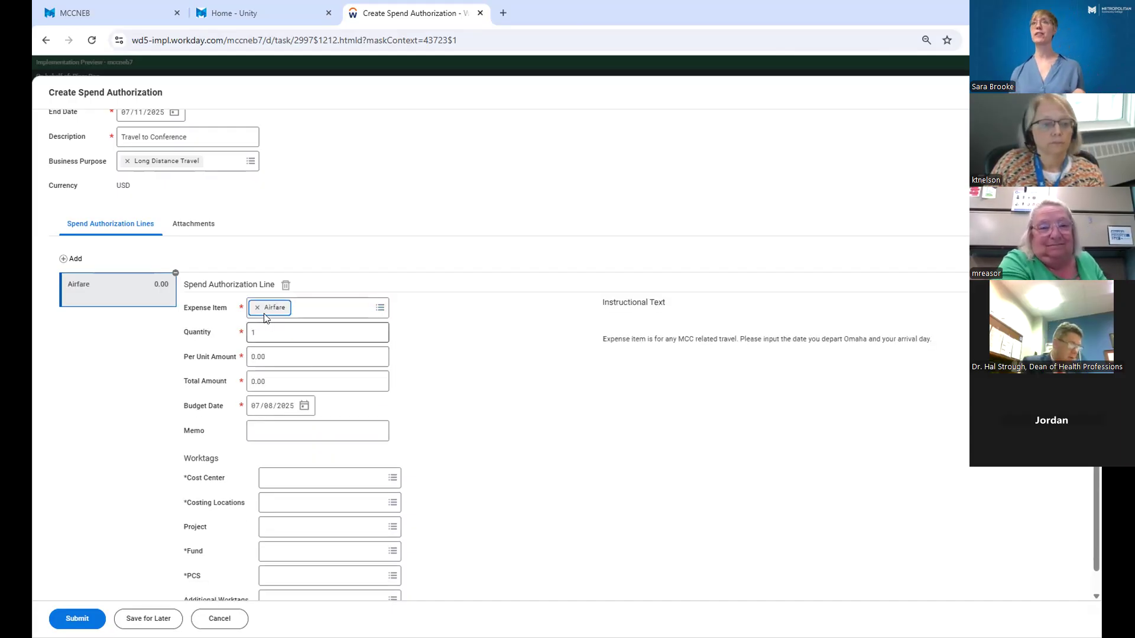
Set the airfare line's per unit amount to 270.00.
left_click(264, 330)
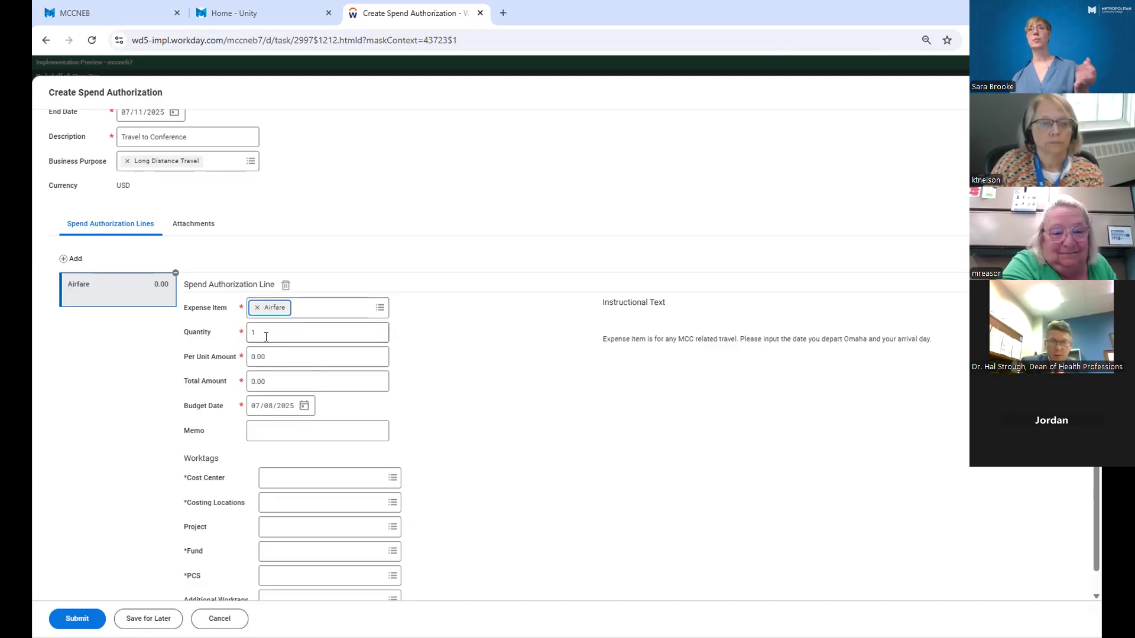
left_click(292, 353)
double_click(292, 353)
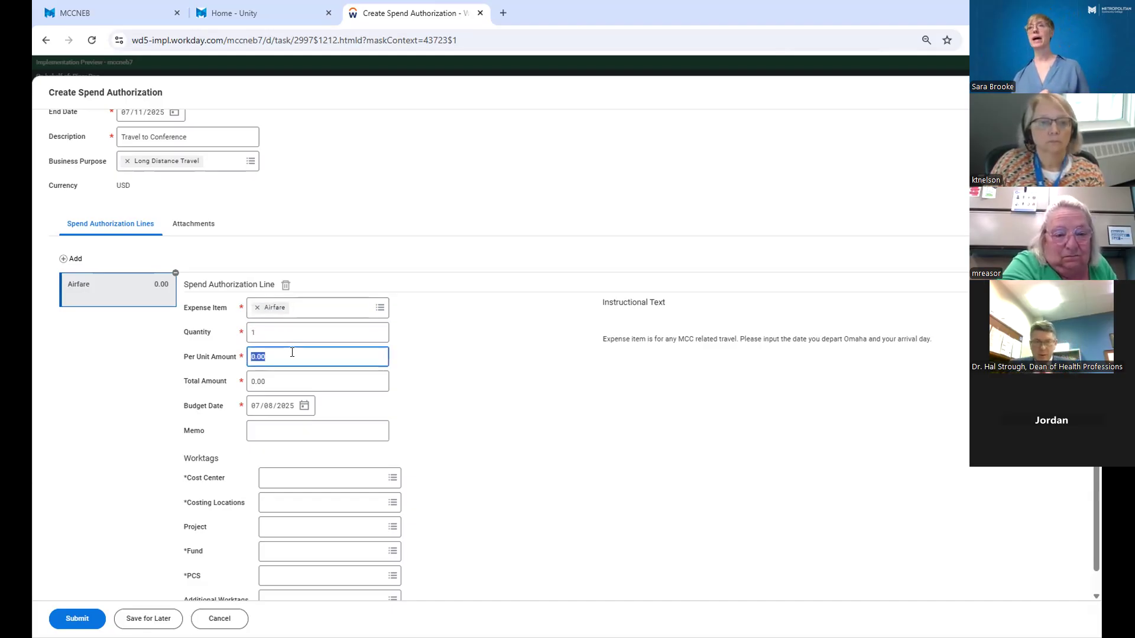
type("27")
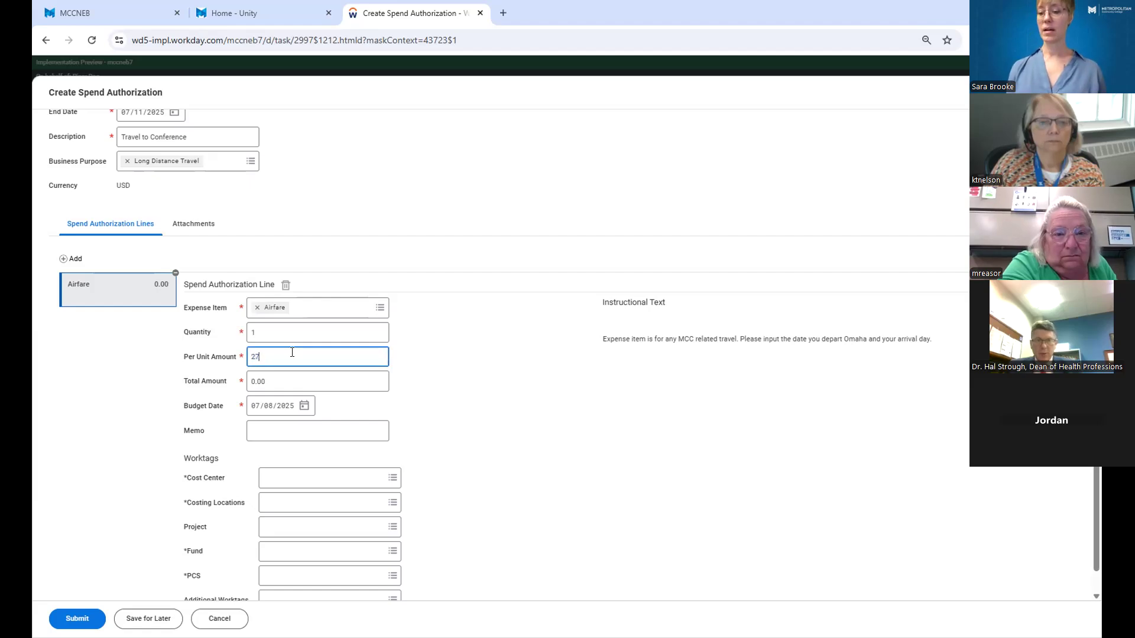
type("0.00")
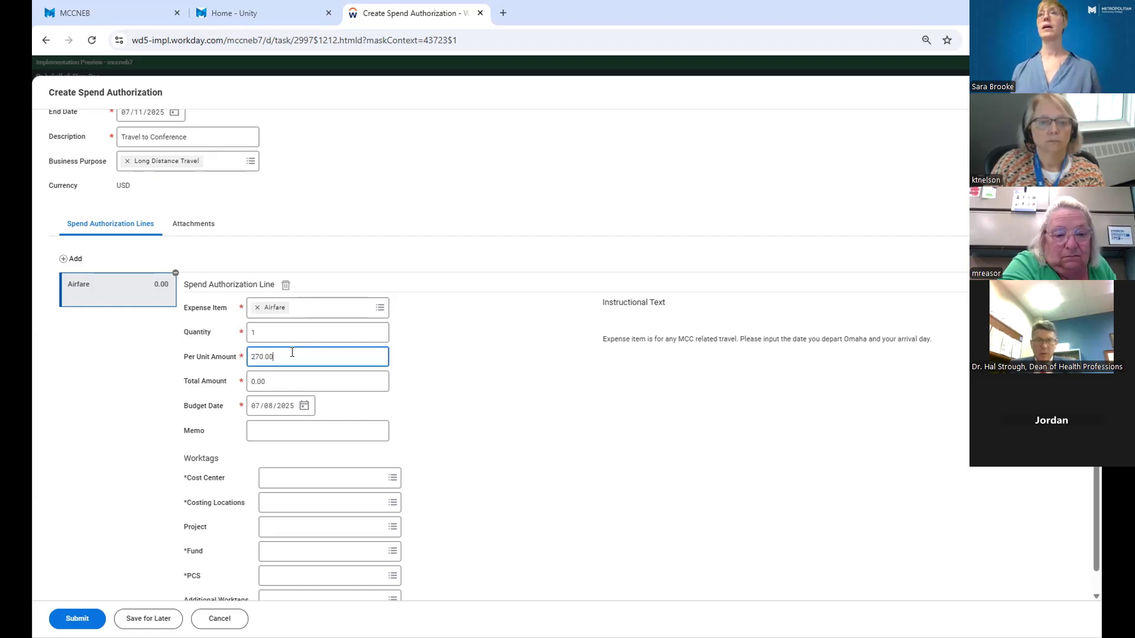
left_click(287, 378)
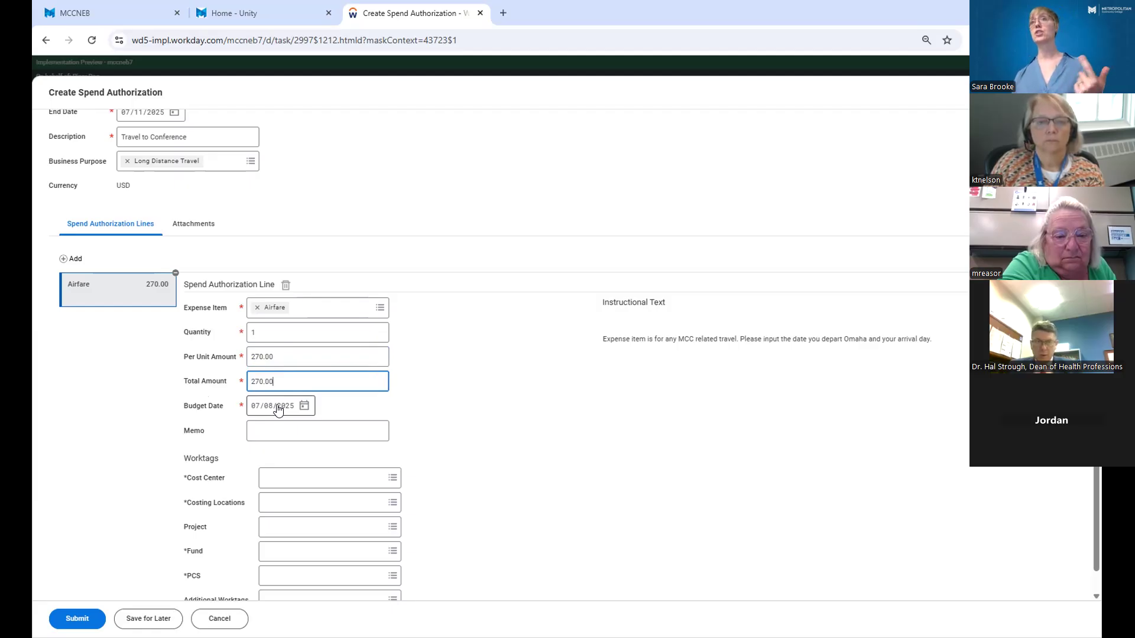
Enter "plane ticket" as the memo of the airfare line.
left_click(289, 434)
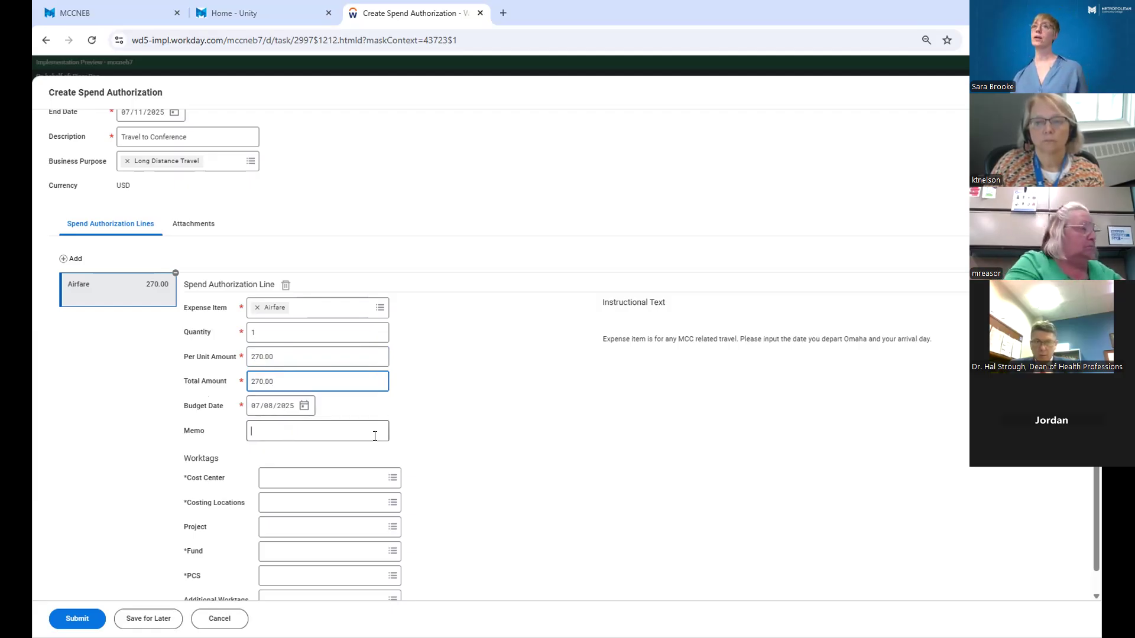
type("plane ticket")
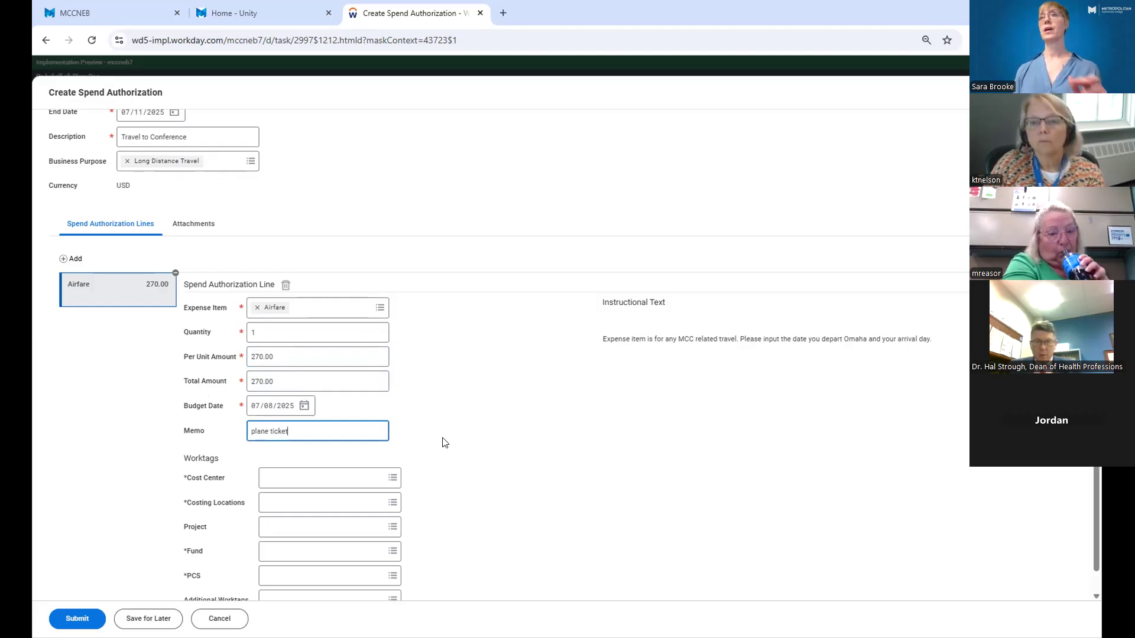
Set the airfare line's cost center worktag to 152100 President's Office.
scroll(445, 442, "down", 1)
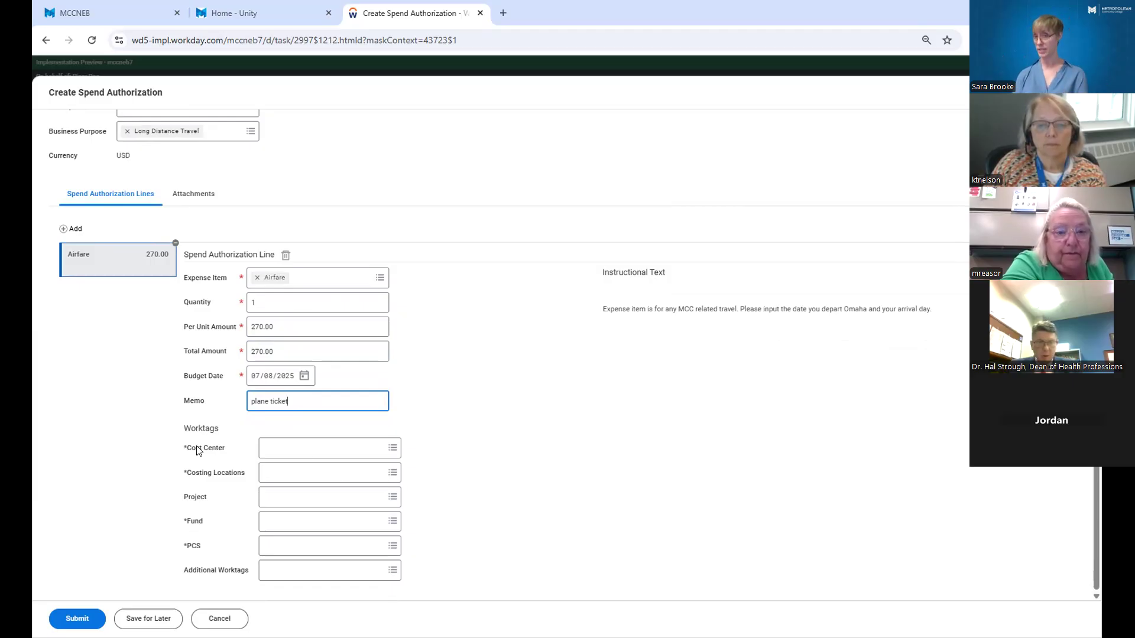
left_click(391, 450)
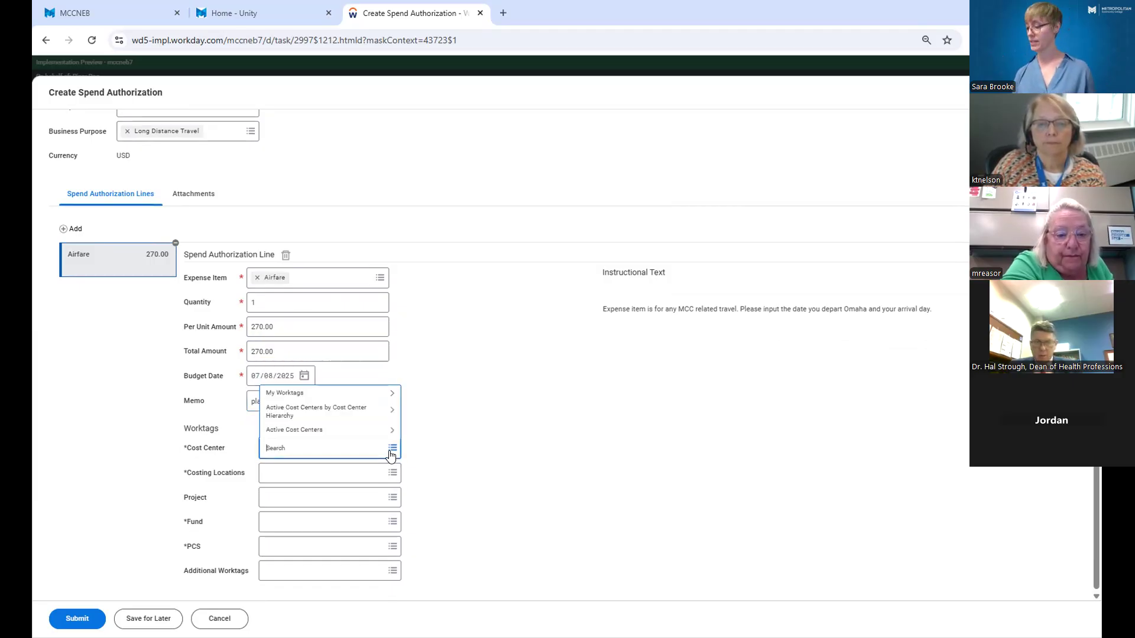
type("152")
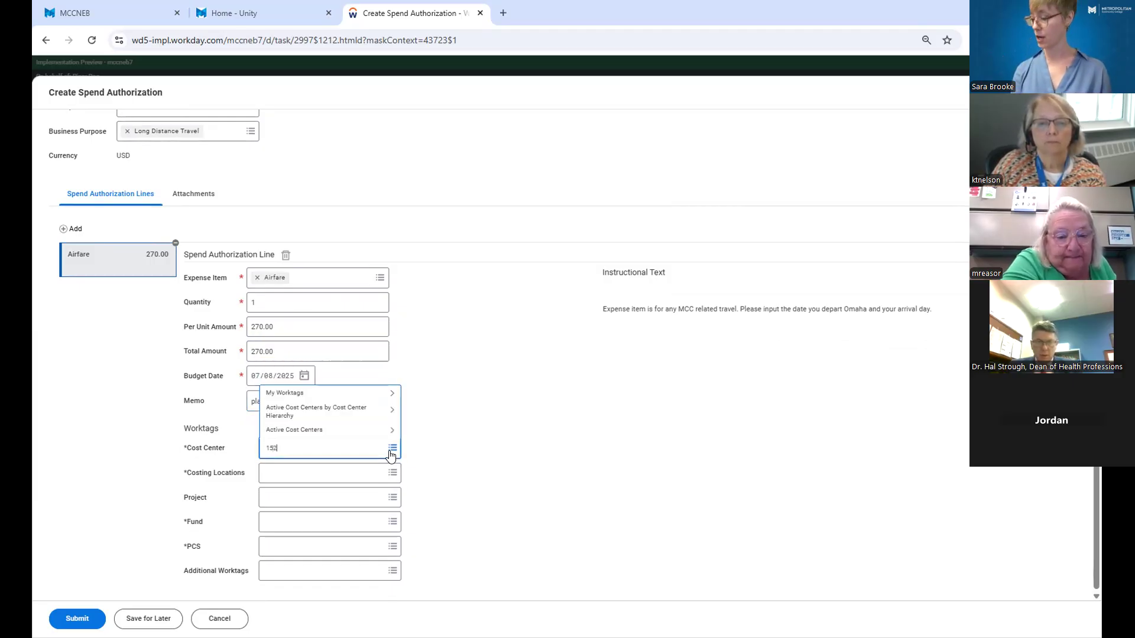
type("100")
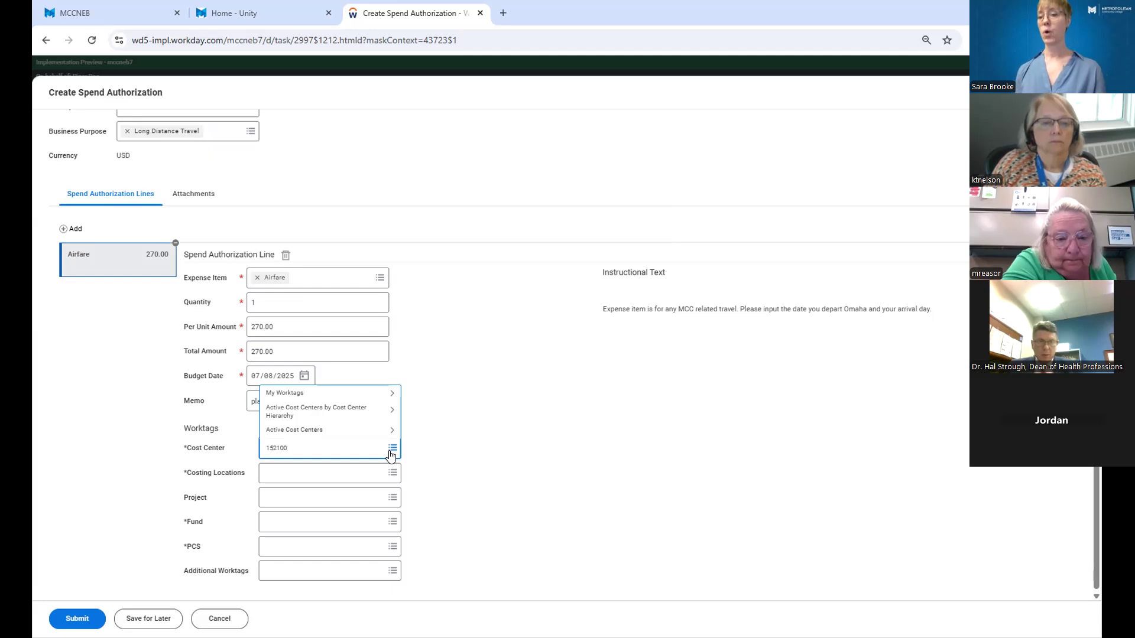
key("Return")
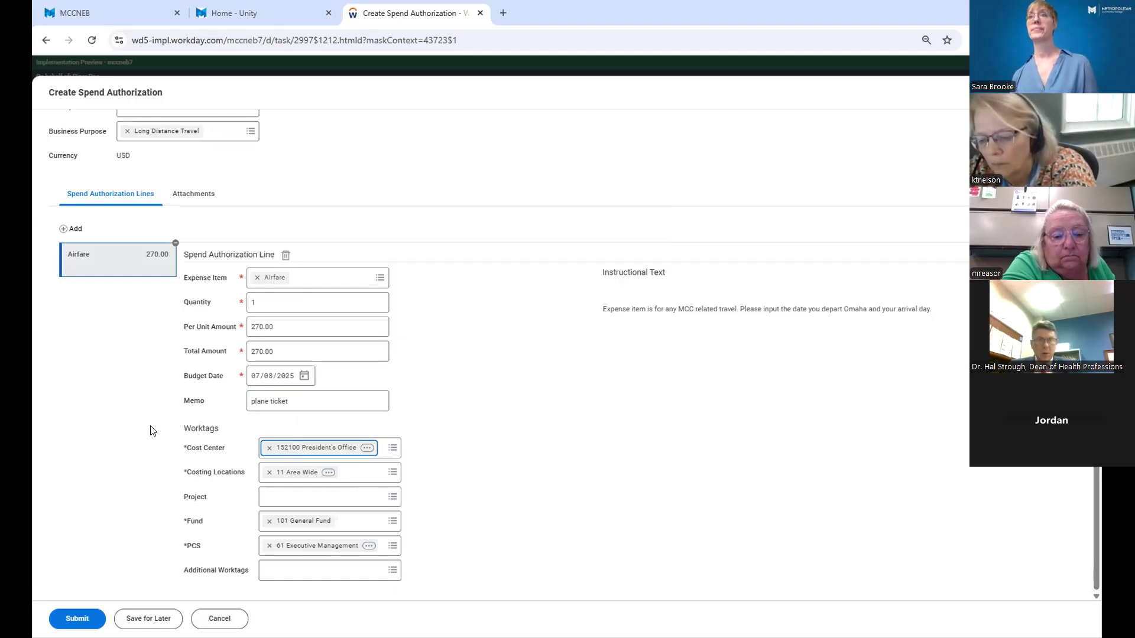
Change the spend authorization's description to "Travel to DC Conference".
scroll(151, 430, "up", 4)
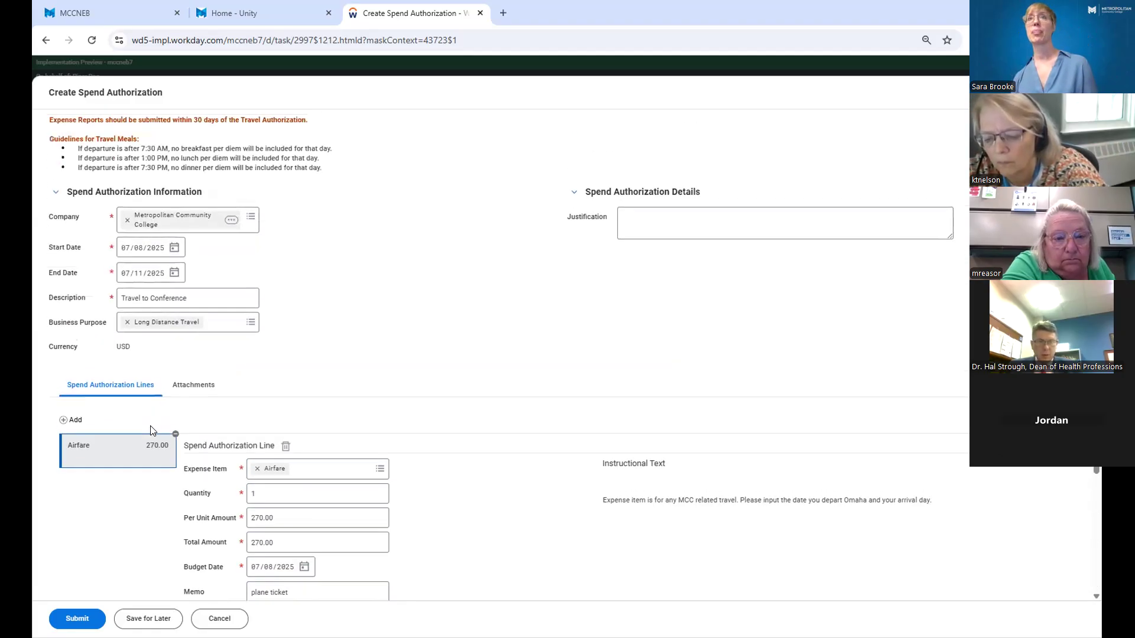
scroll(150, 430, "up", 1)
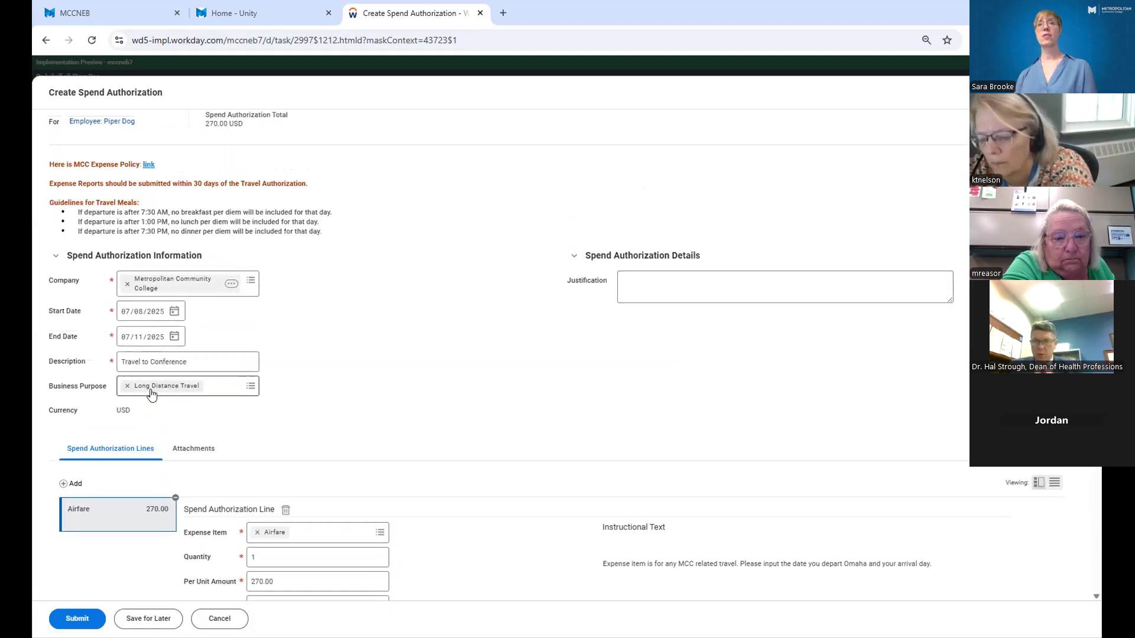
scroll(495, 348, "up", 1)
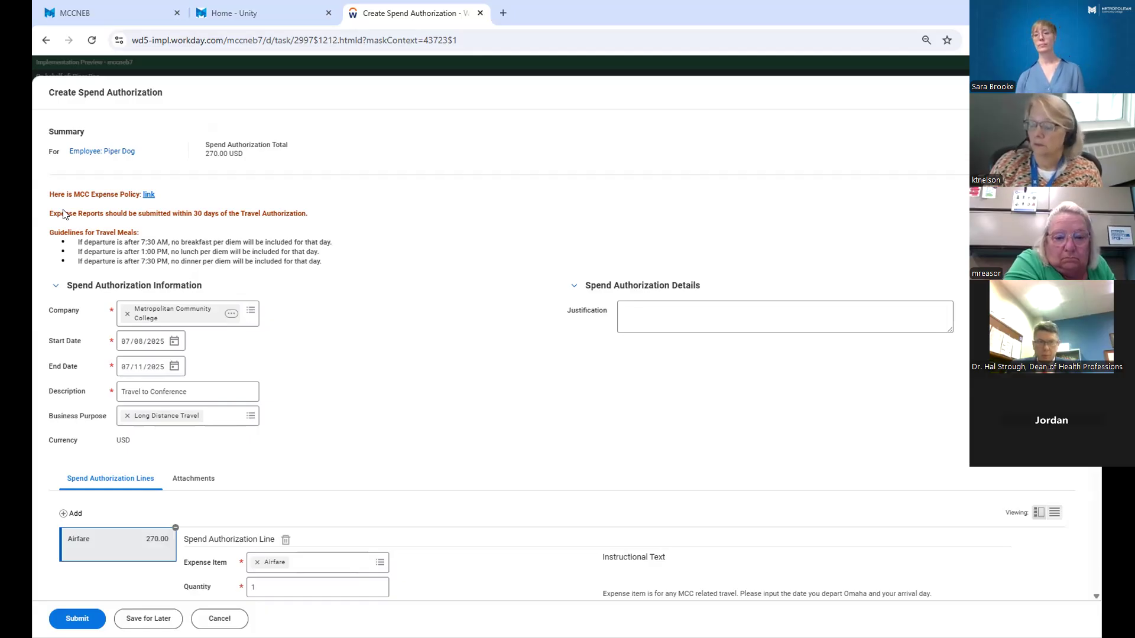
left_click(149, 392)
scroll(149, 393, "down", 1)
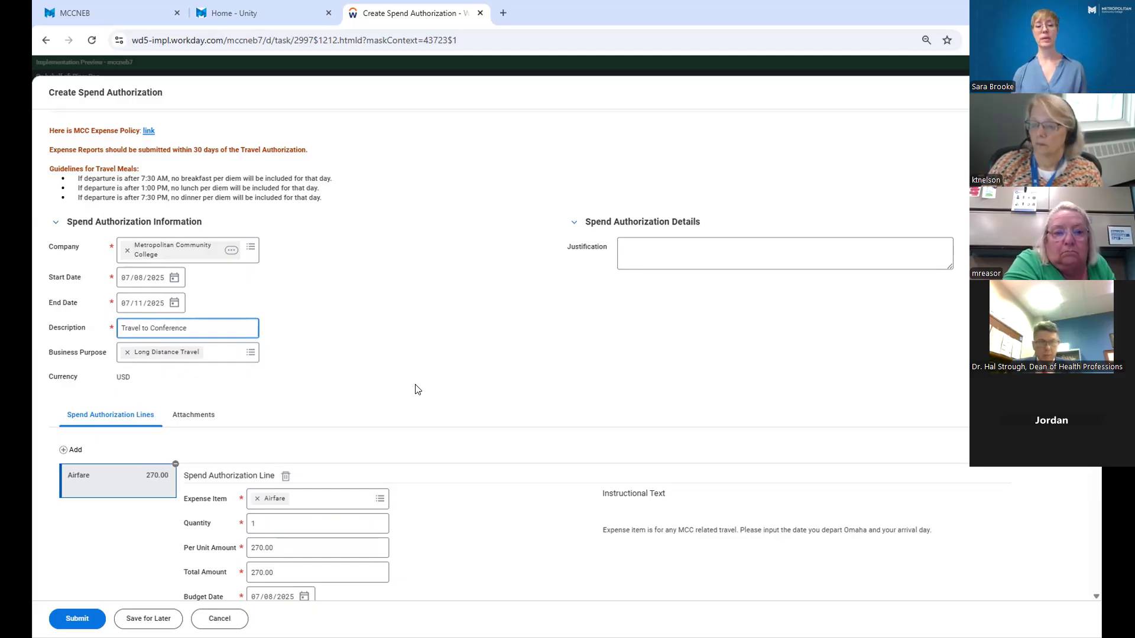
type("DC")
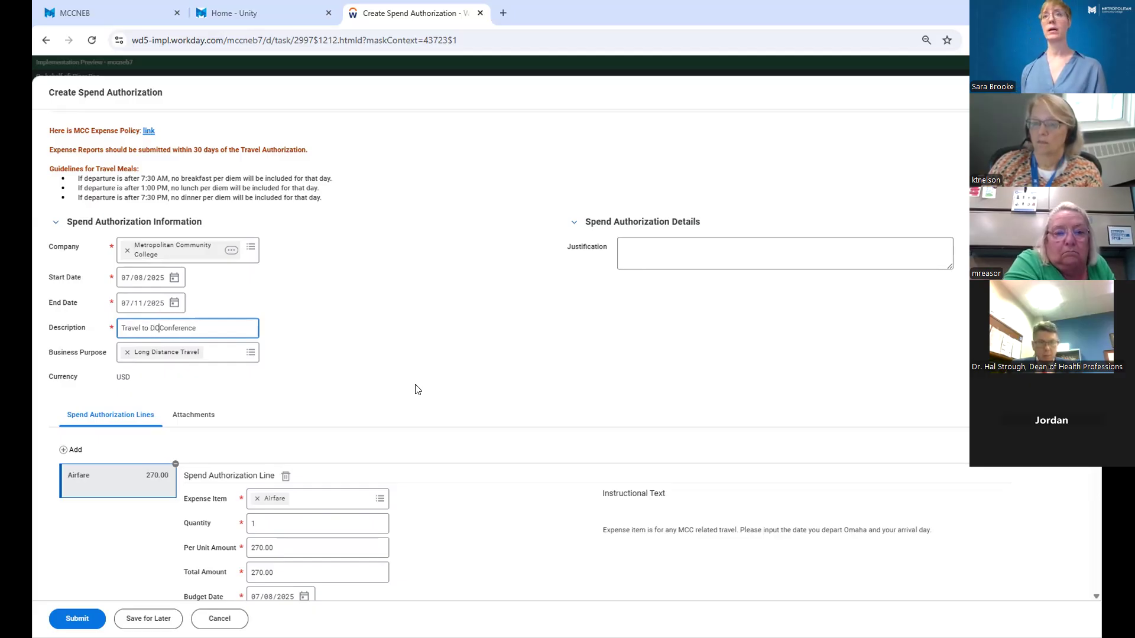
Attach the file Delta 277.80.png from the Sample Docs folder to the spend authorization.
scroll(415, 390, "down", 1)
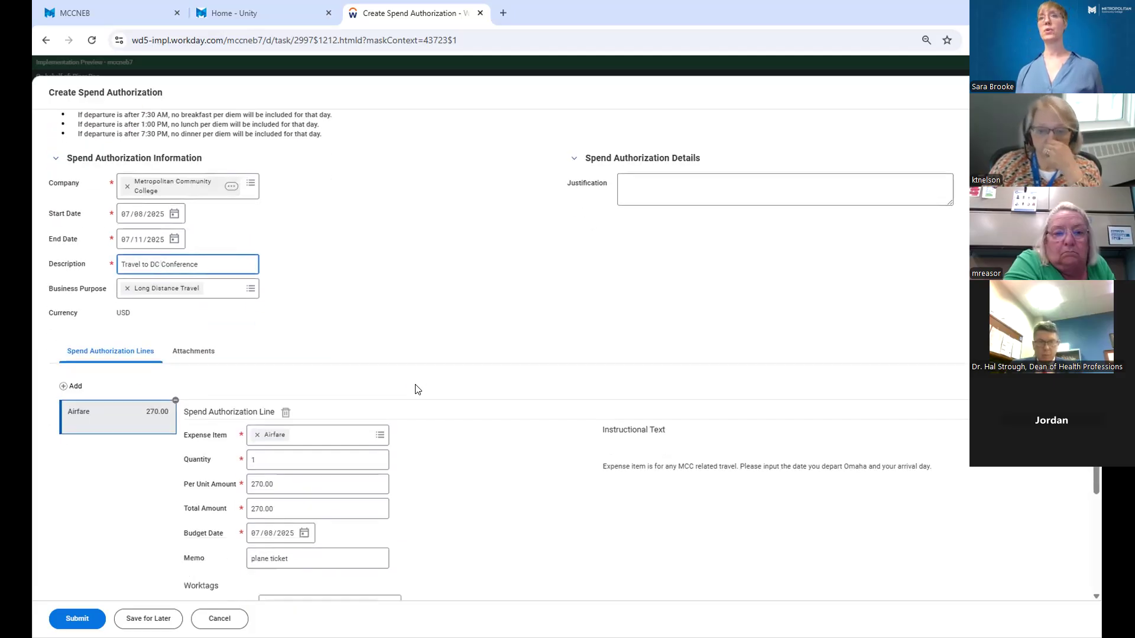
scroll(414, 389, "down", 1)
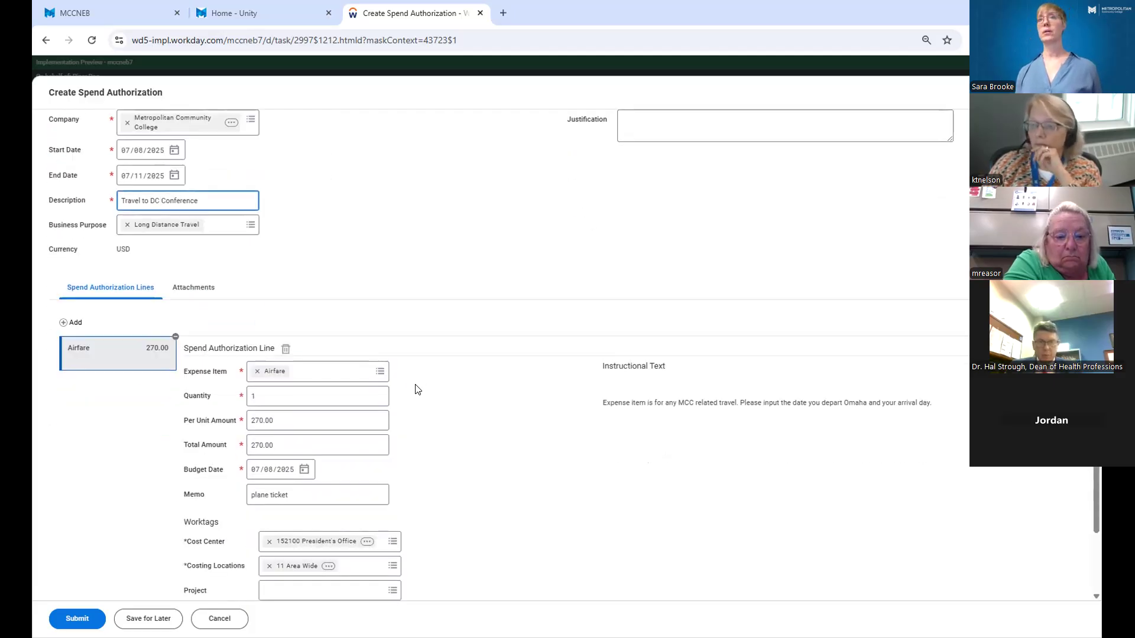
scroll(415, 390, "down", 1)
scroll(415, 389, "up", 2)
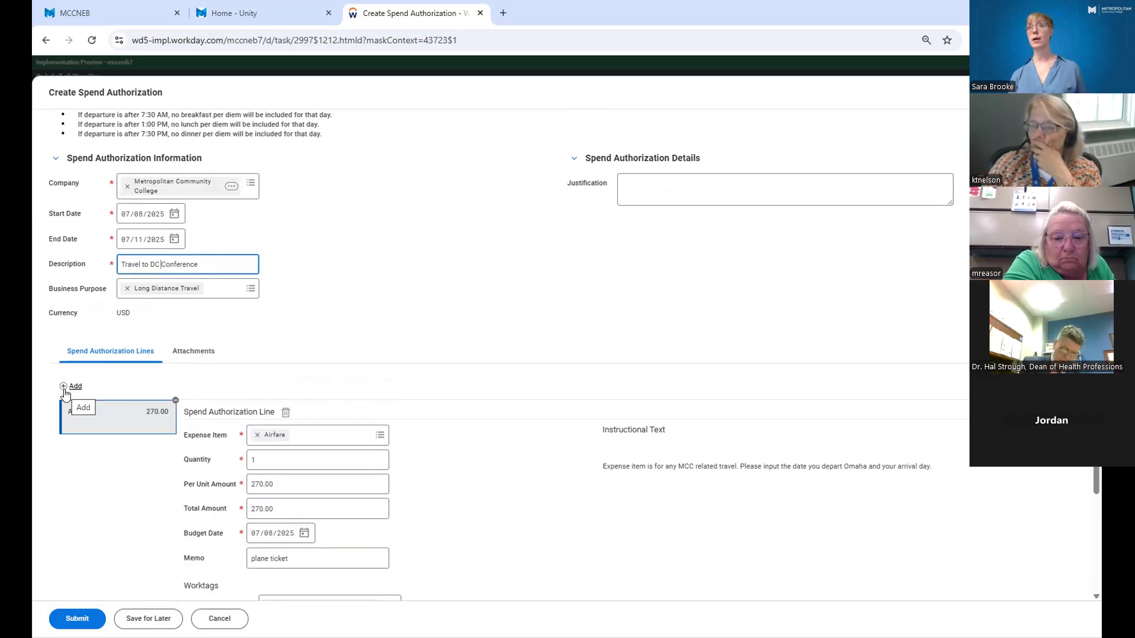
left_click(182, 354)
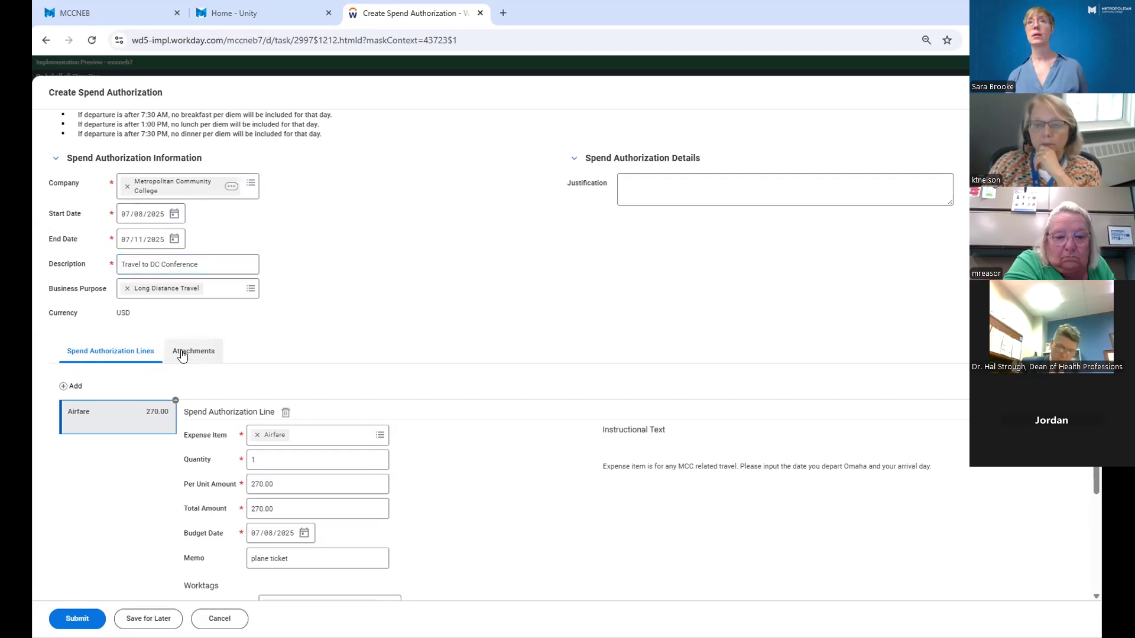
scroll(473, 438, "down", 1)
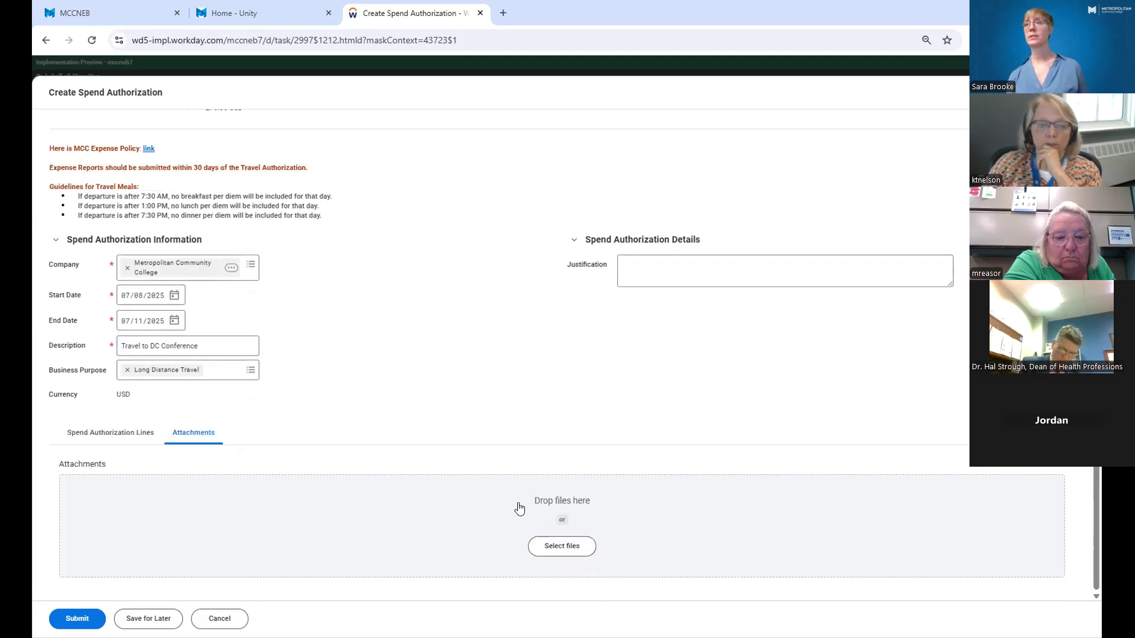
left_click(556, 552)
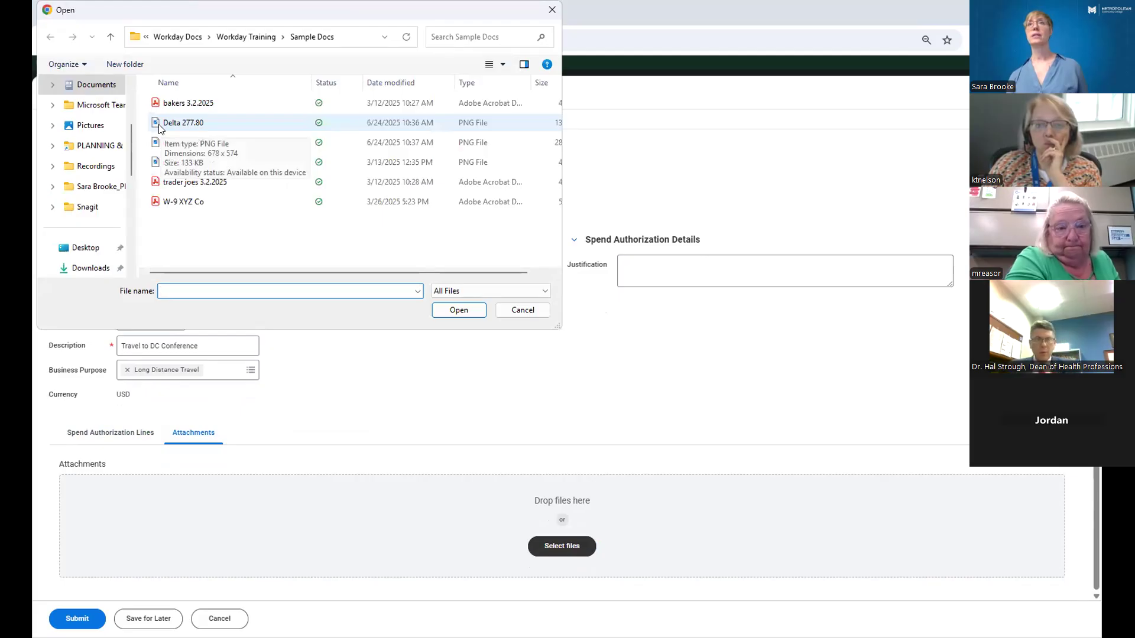
double_click(160, 127)
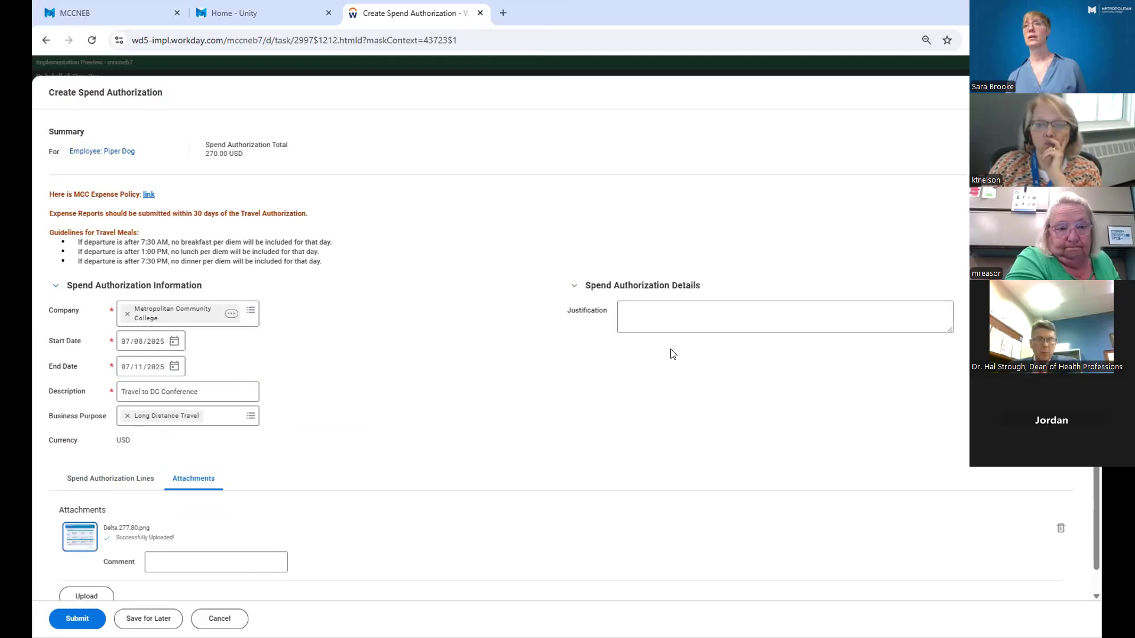
Review the spend authorization's uploaded attachment and its airfare line.
scroll(648, 363, "down", 1)
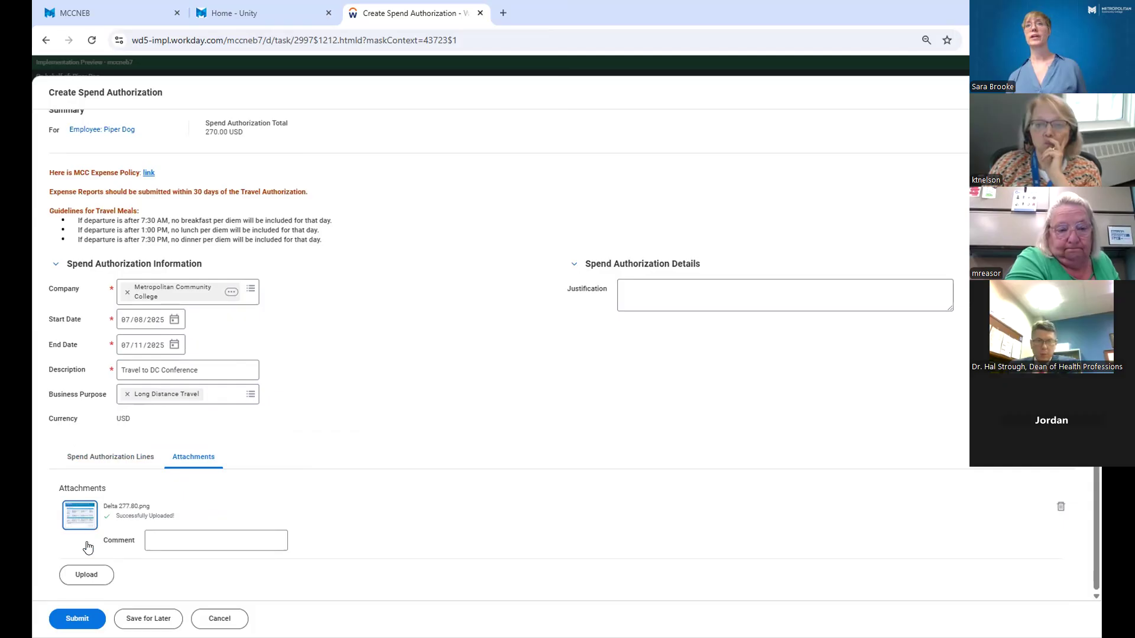
left_click(135, 461)
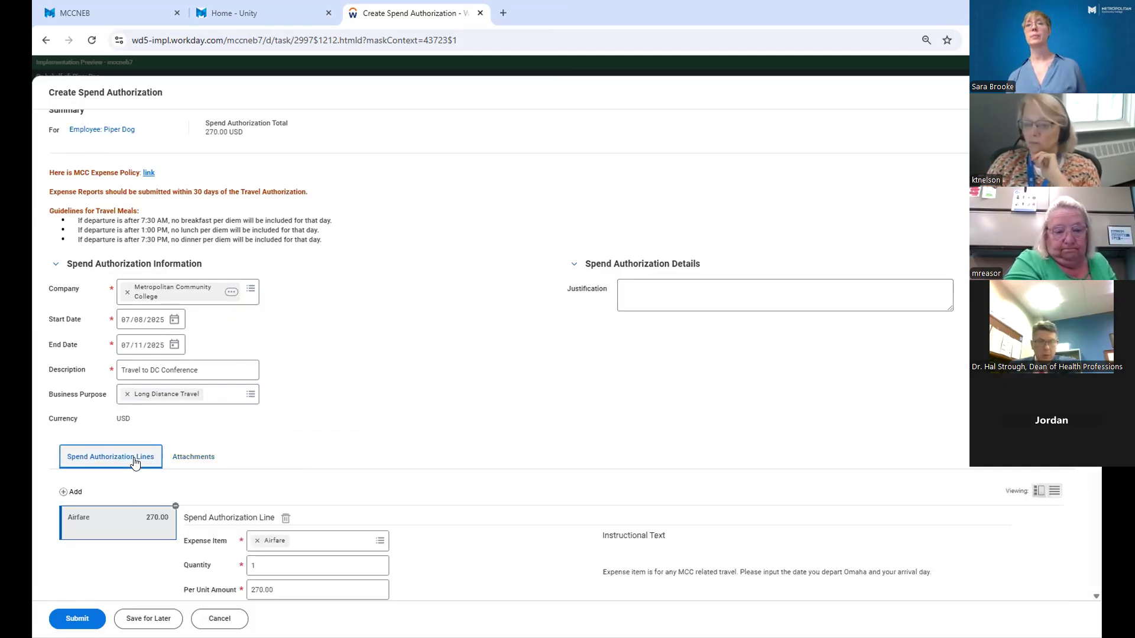
scroll(135, 464, "down", 3)
scroll(135, 464, "up", 1)
left_click(201, 331)
scroll(201, 334, "up", 2)
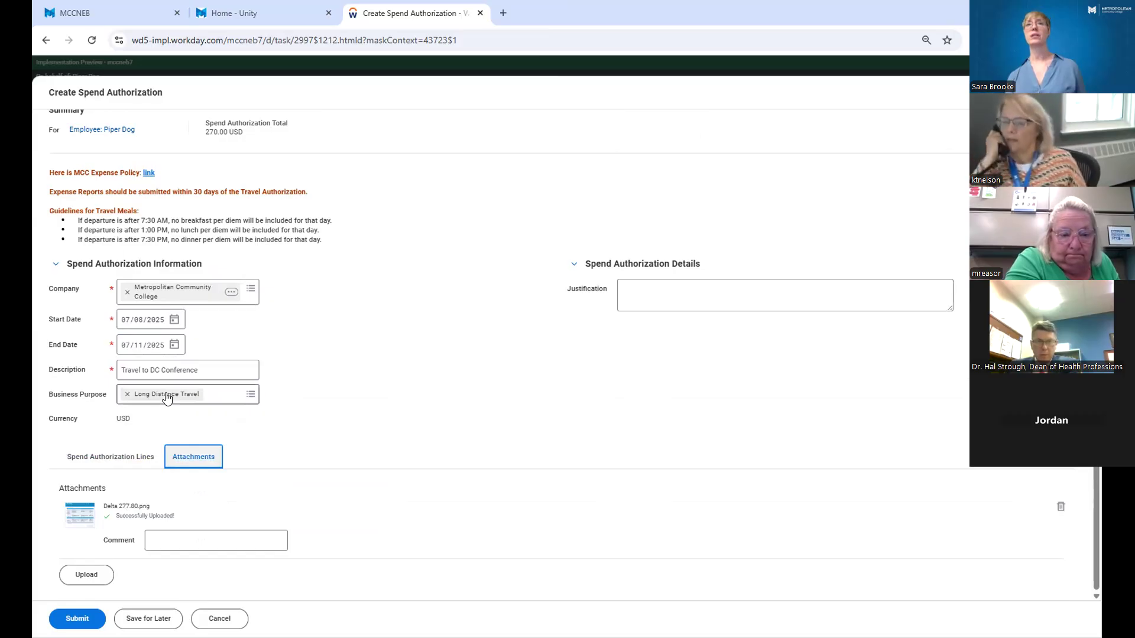
scroll(163, 408, "up", 1)
left_click(137, 477)
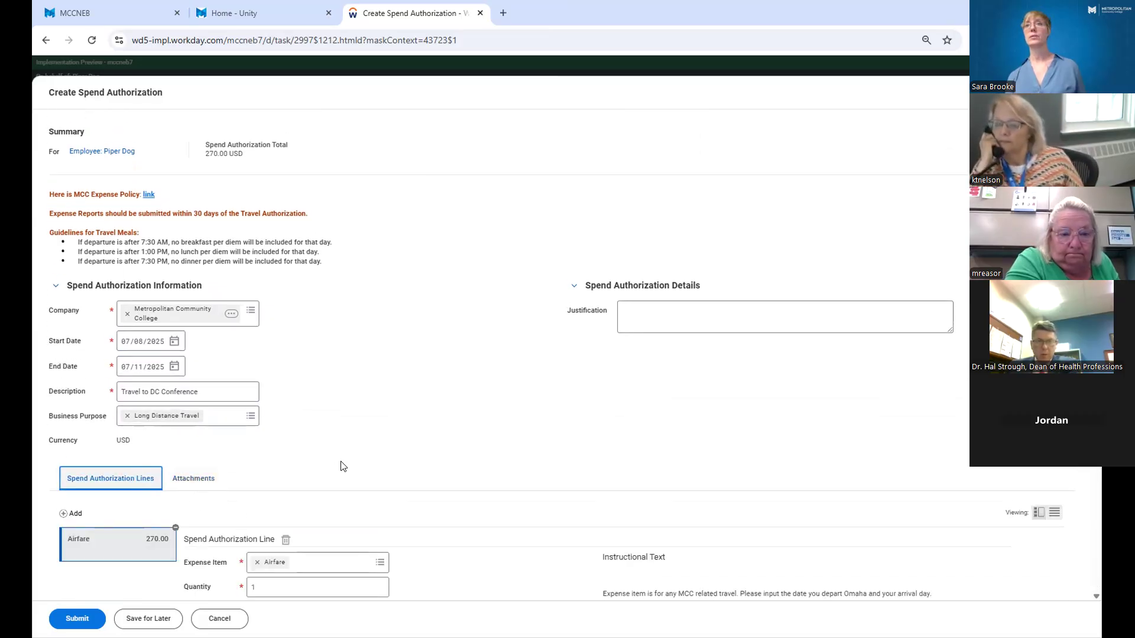
Set the airfare line's per unit amount to 277.80.
scroll(342, 464, "down", 3)
left_click(273, 421)
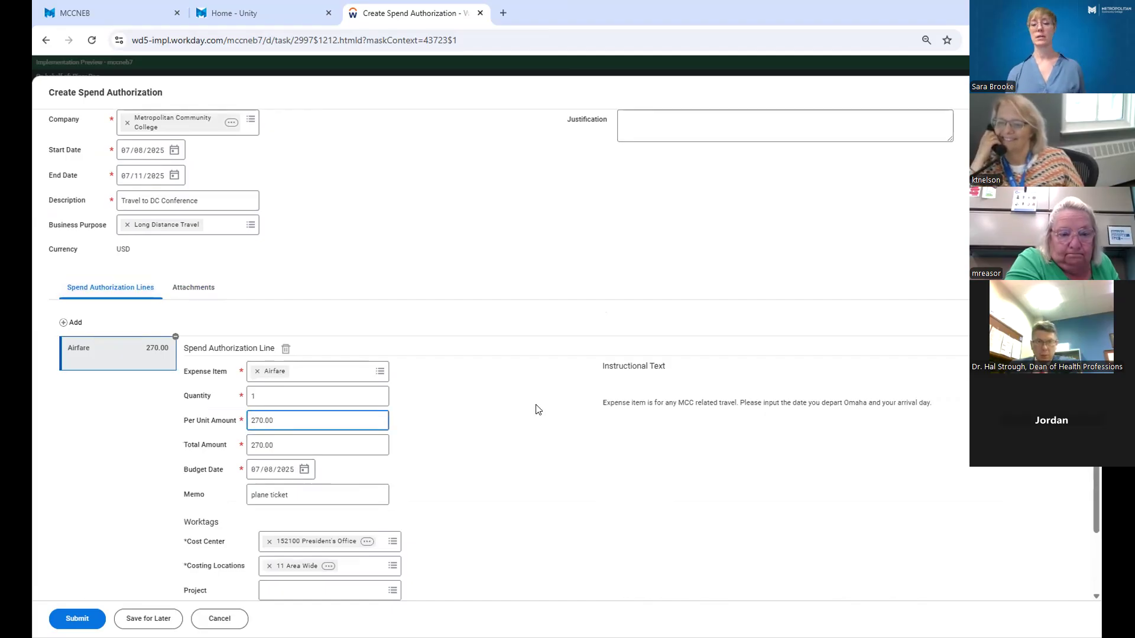
key("BackSpace")
type("7.80")
left_click(538, 410)
scroll(466, 456, "down", 2)
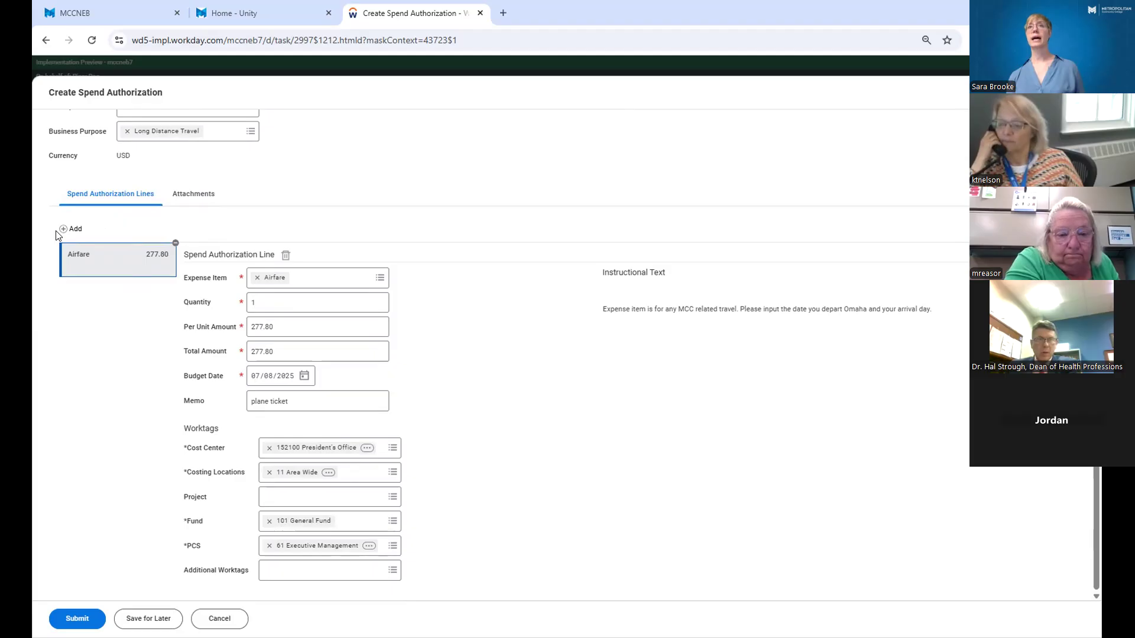
Check the spend authorization's attachment against the header information and the updated airfare line.
left_click(195, 203)
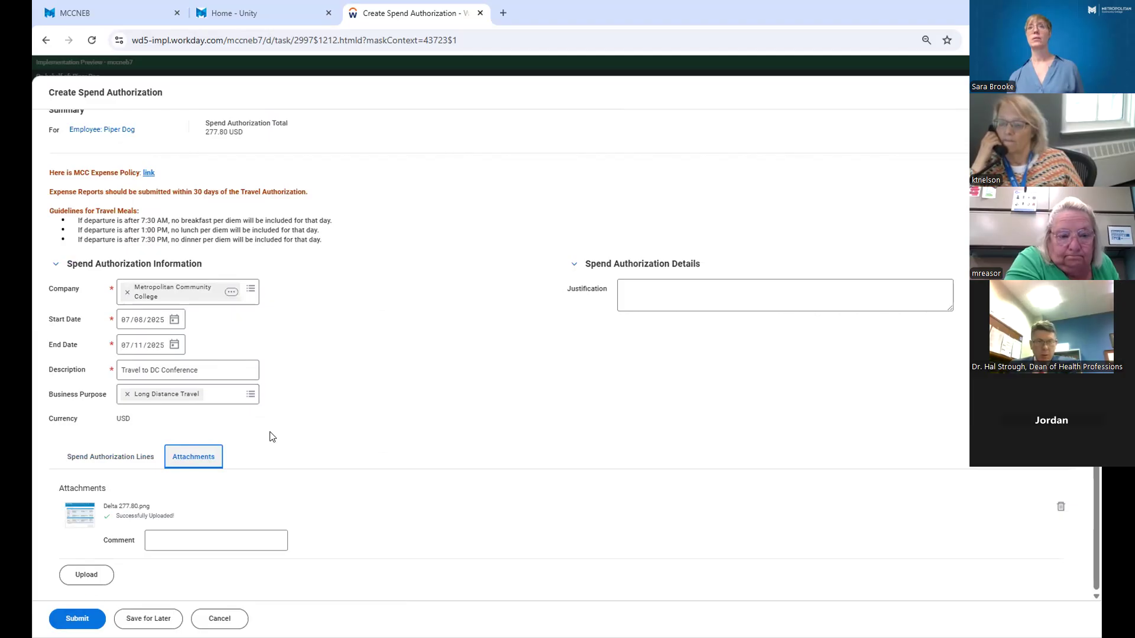
scroll(127, 502, "up", 1)
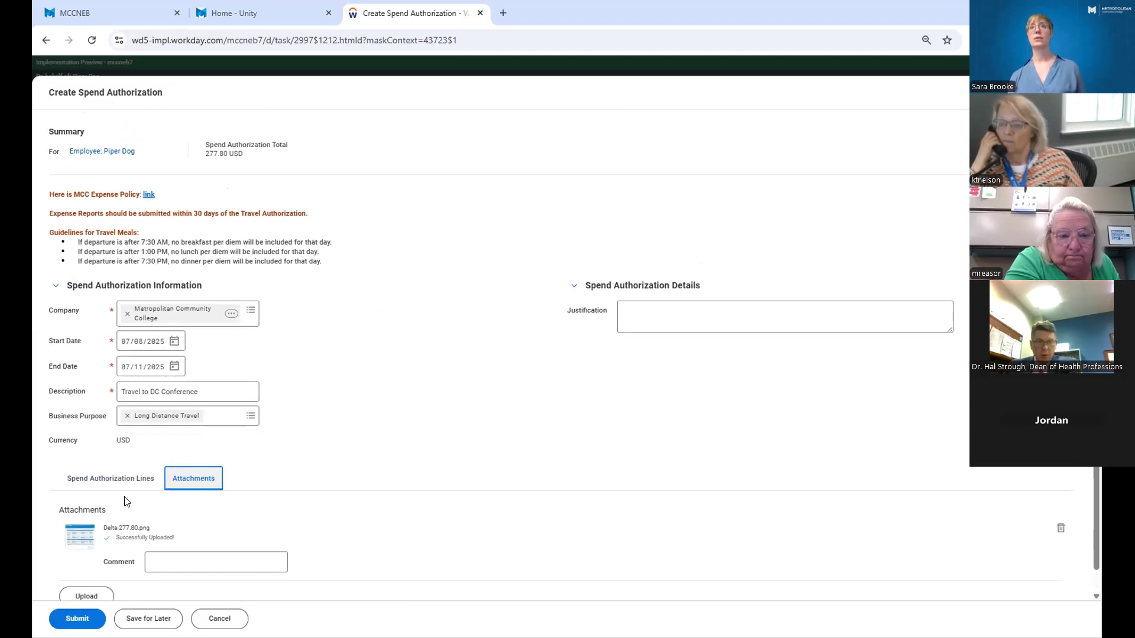
scroll(121, 485, "down", 1)
left_click(114, 463)
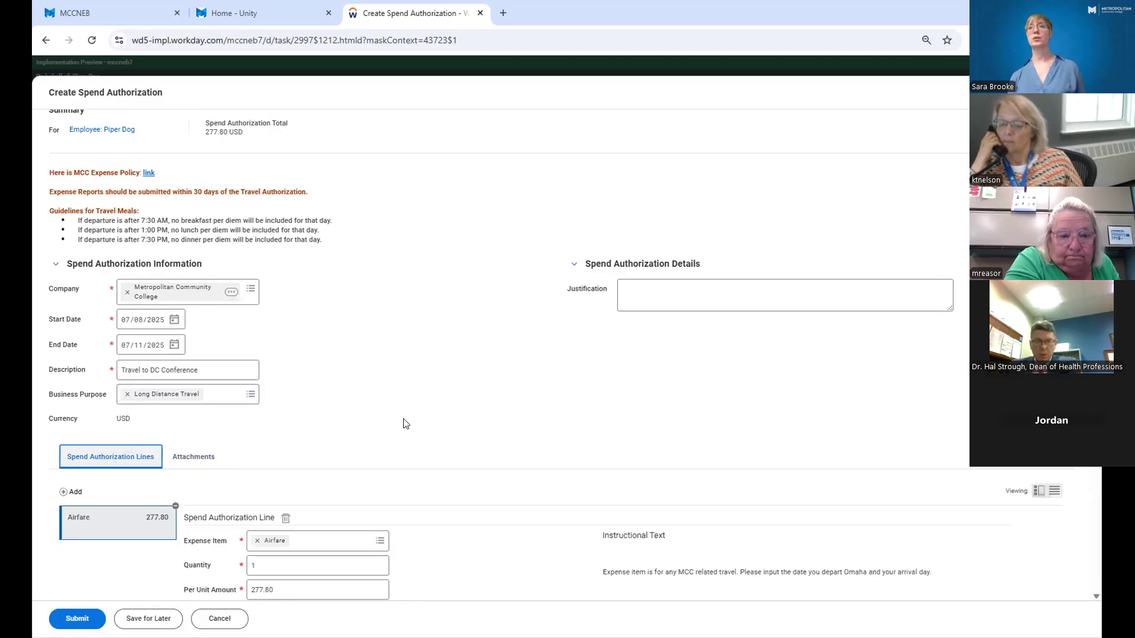
scroll(406, 423, "down", 5)
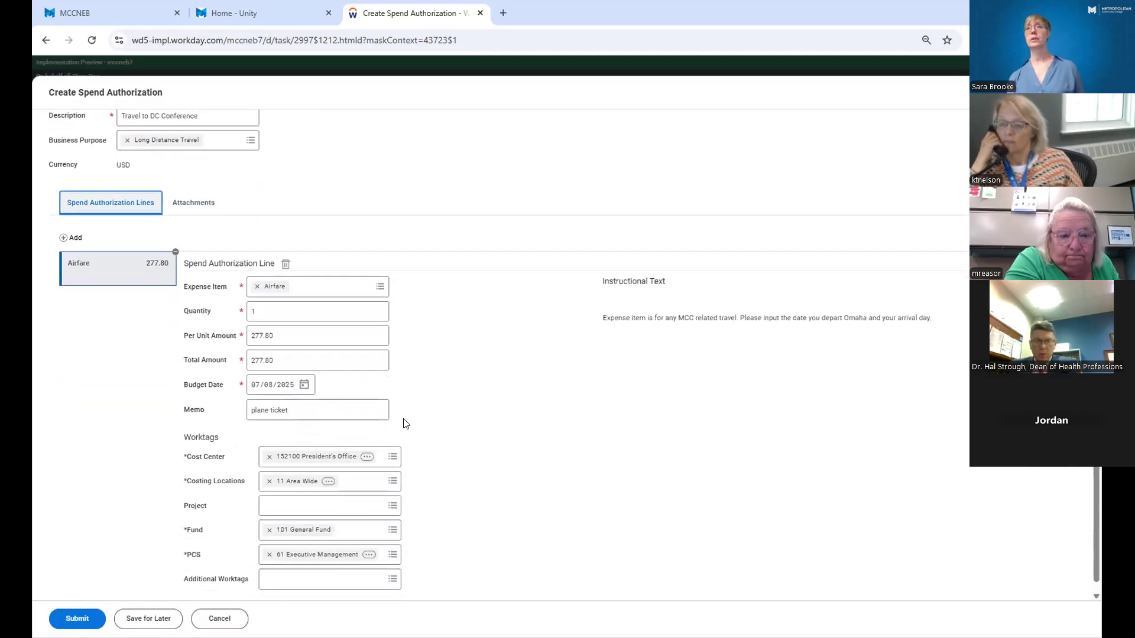
Add a second spend authorization line with Meals - Lunch as its expense item.
scroll(404, 423, "up", 1)
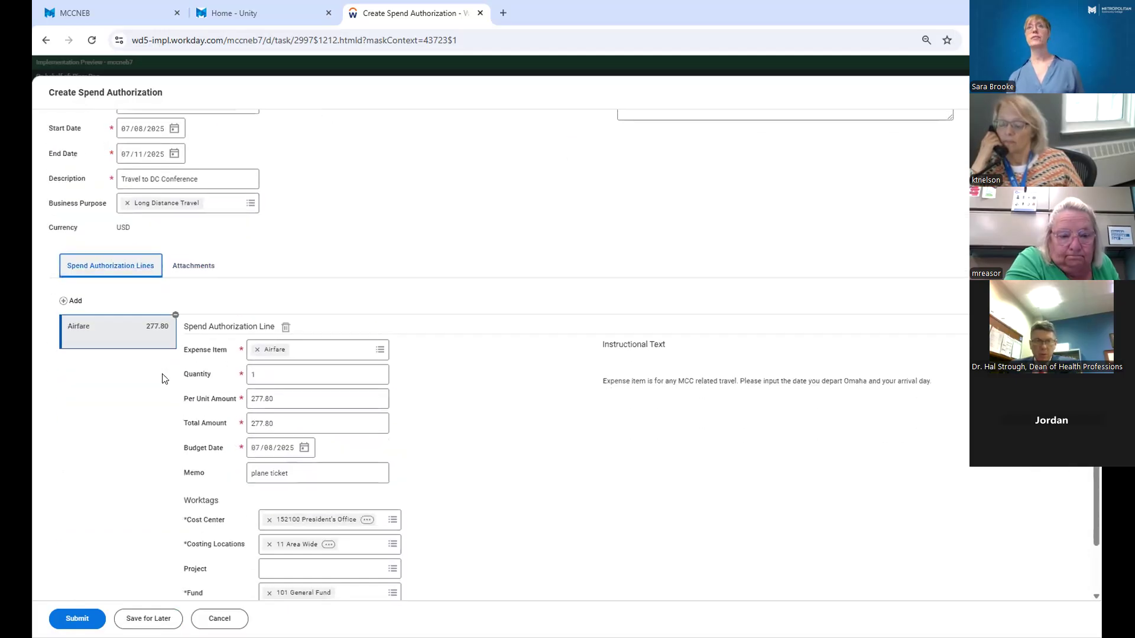
left_click(64, 303)
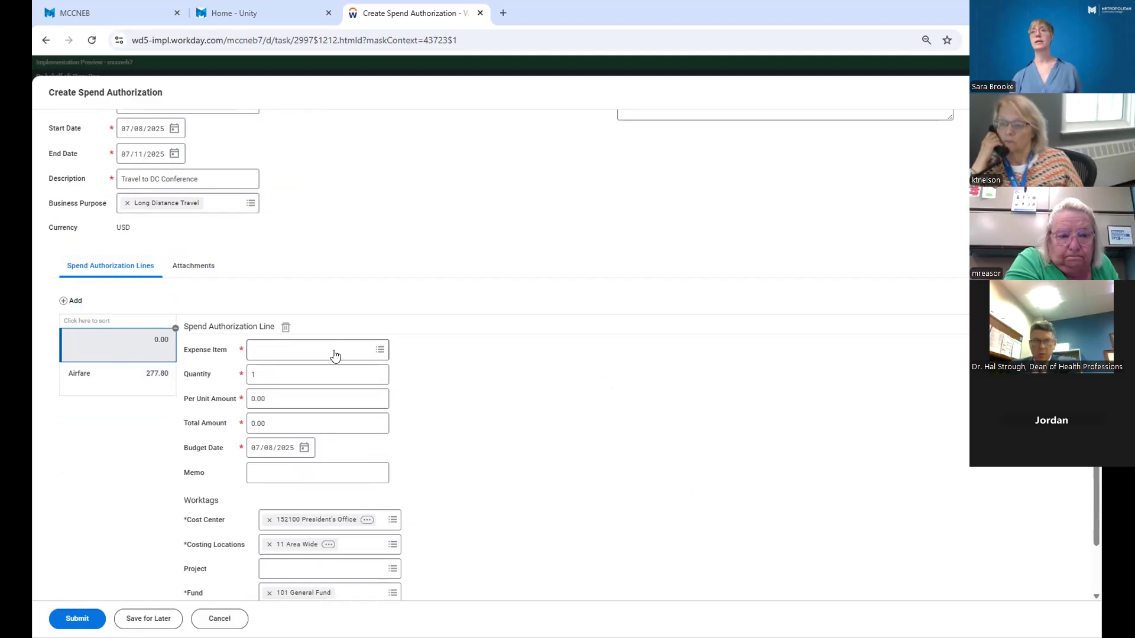
left_click(92, 386)
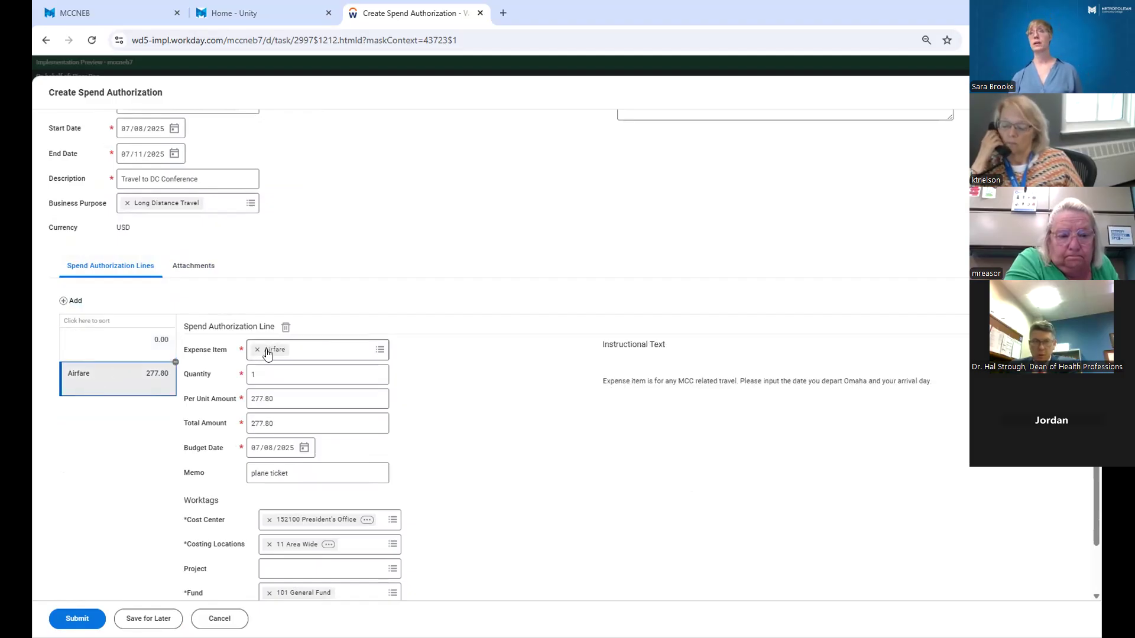
left_click(100, 355)
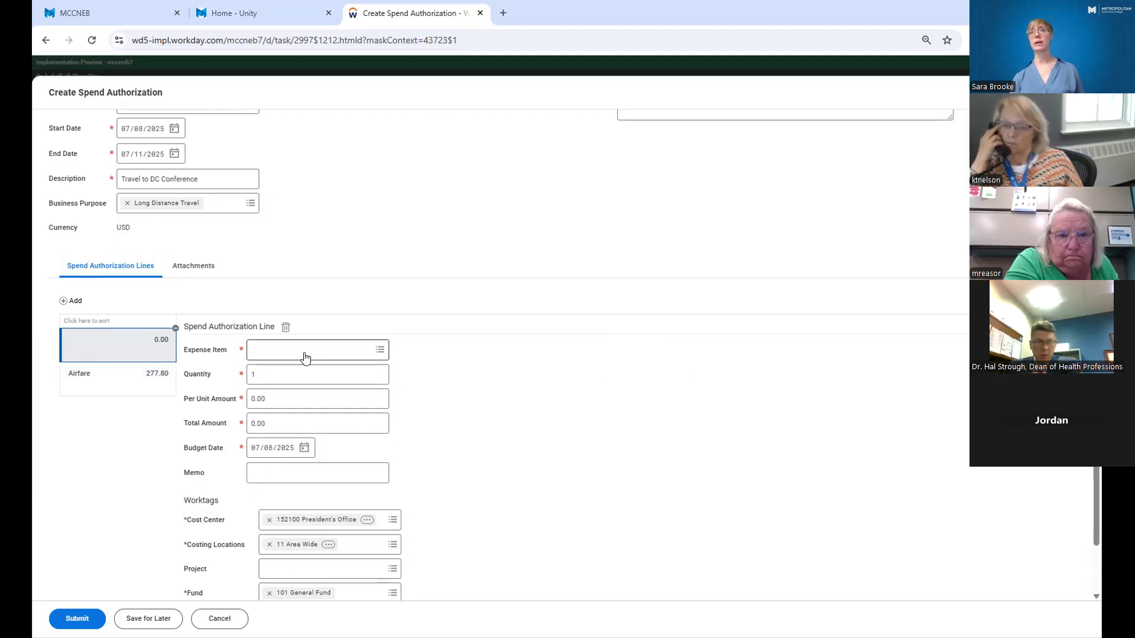
left_click(364, 350)
type("meal")
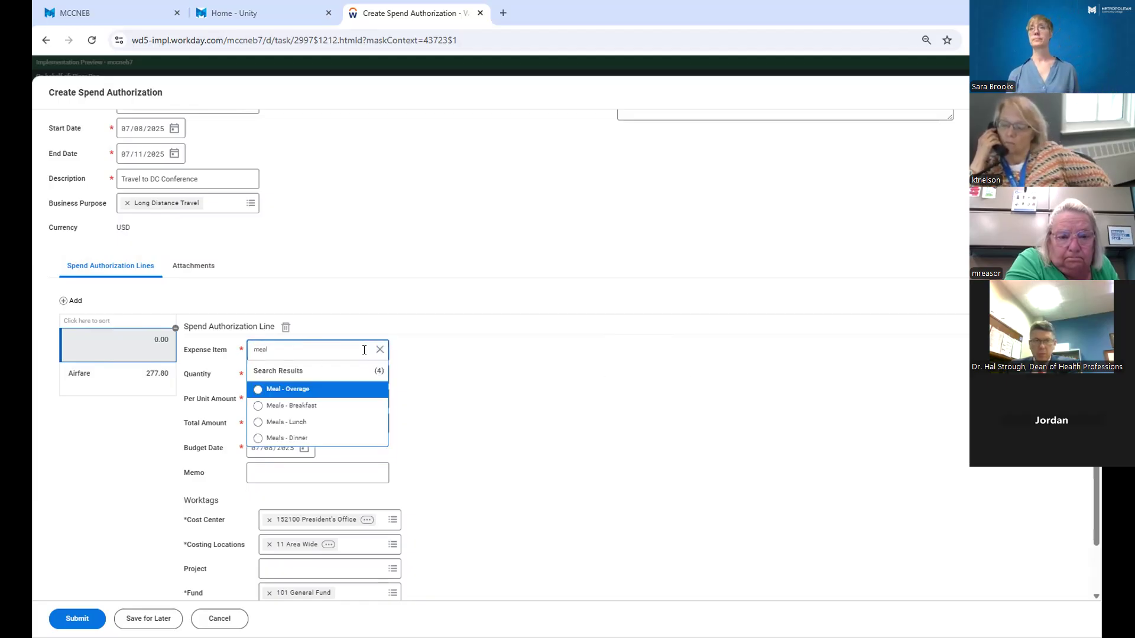
left_click(304, 424)
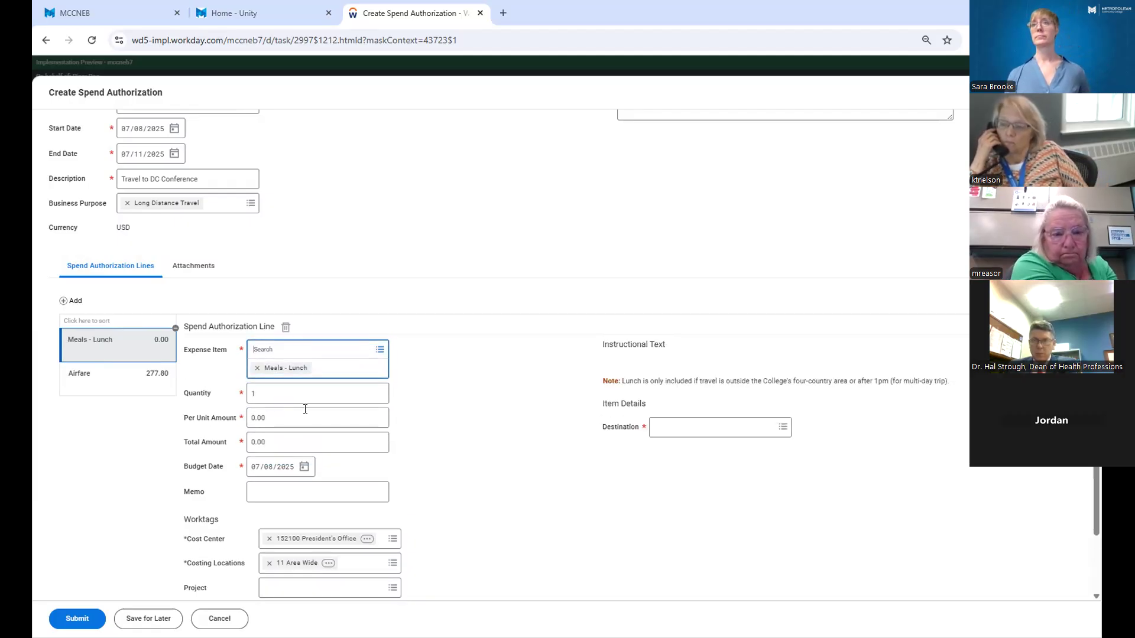
Set the lunch line's per unit amount to 15.00 and its memo to "Lunch Day 1".
left_click(305, 412)
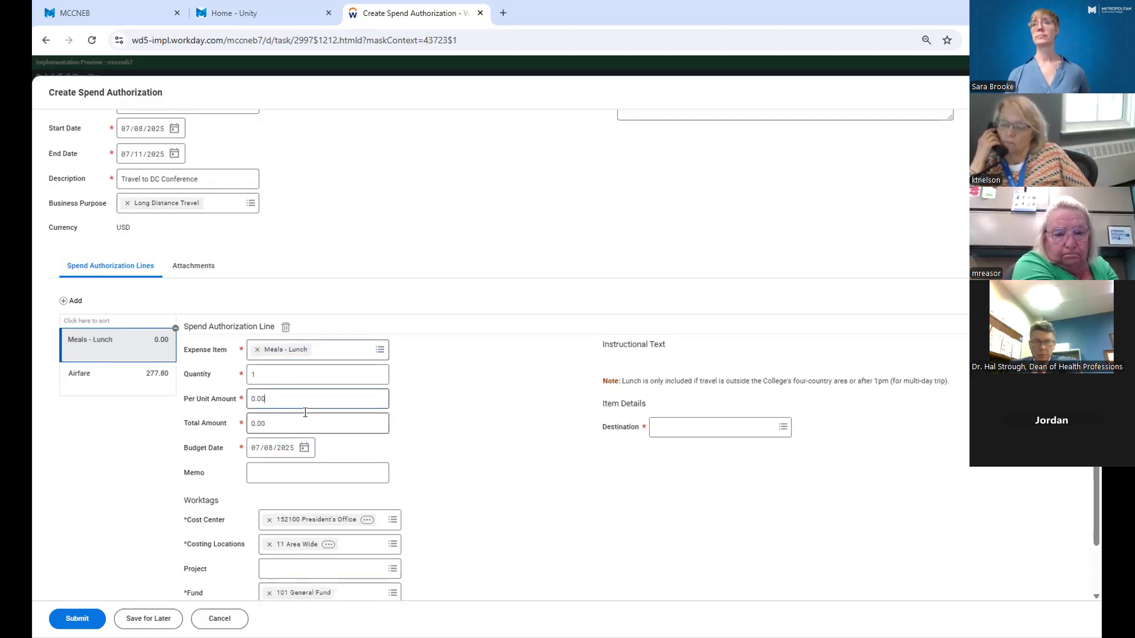
left_click(305, 414)
left_click(293, 398)
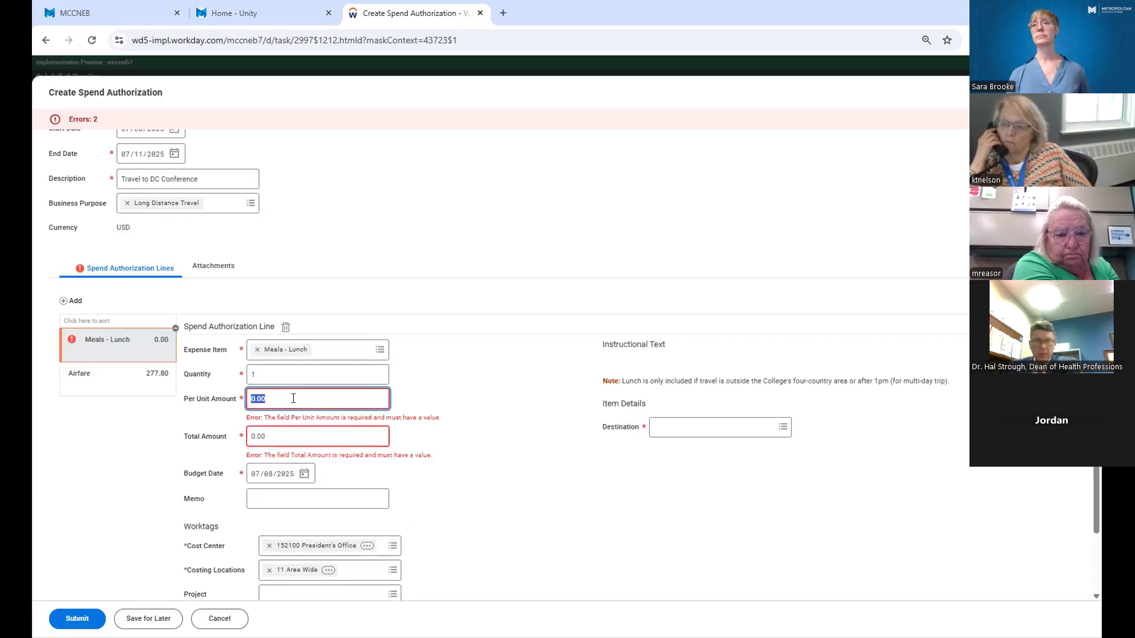
type("15")
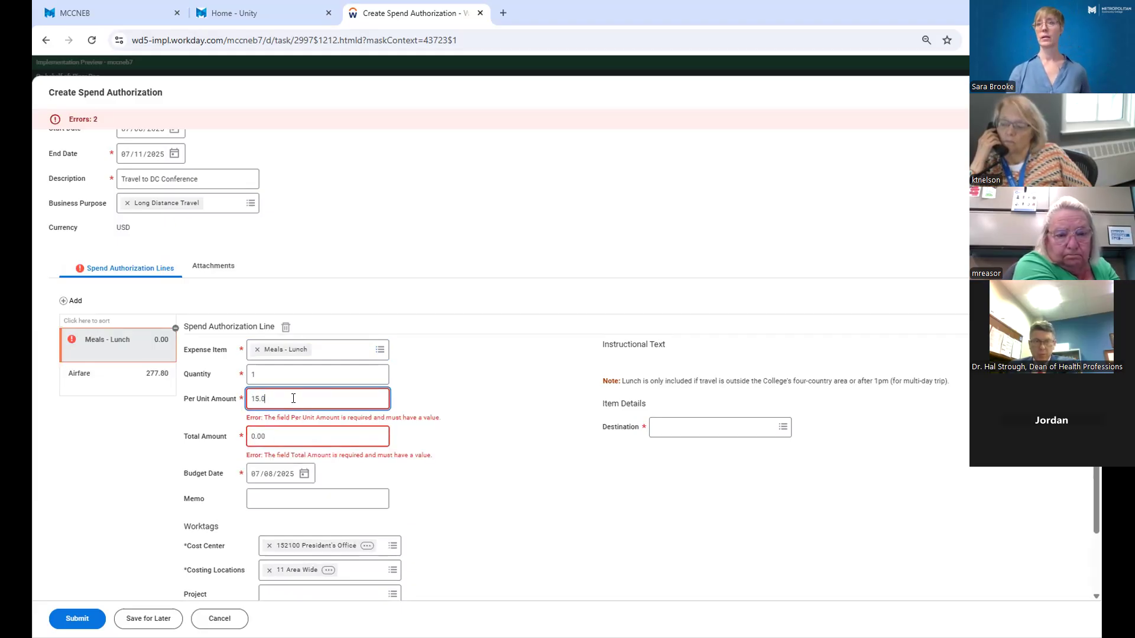
left_click(533, 380)
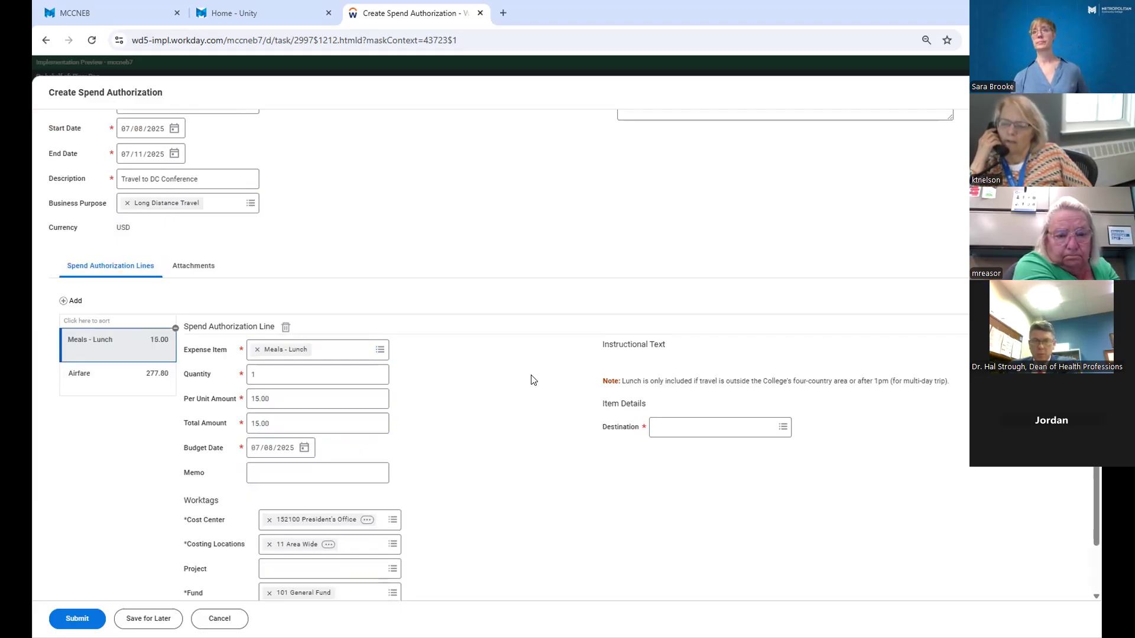
left_click(329, 475)
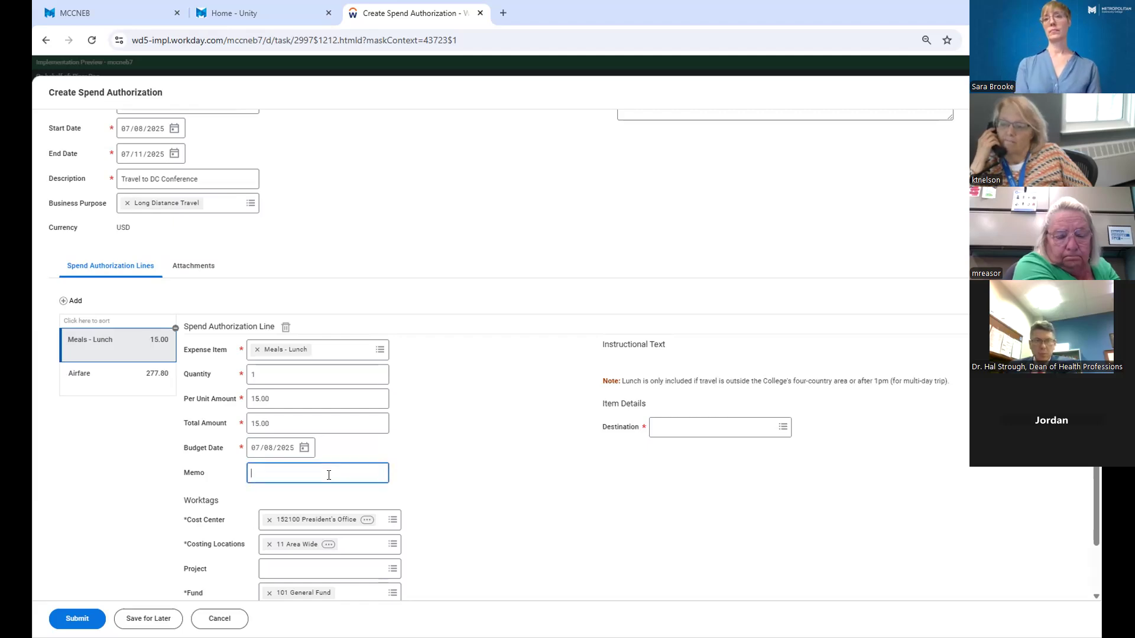
type("Lunch Day 1")
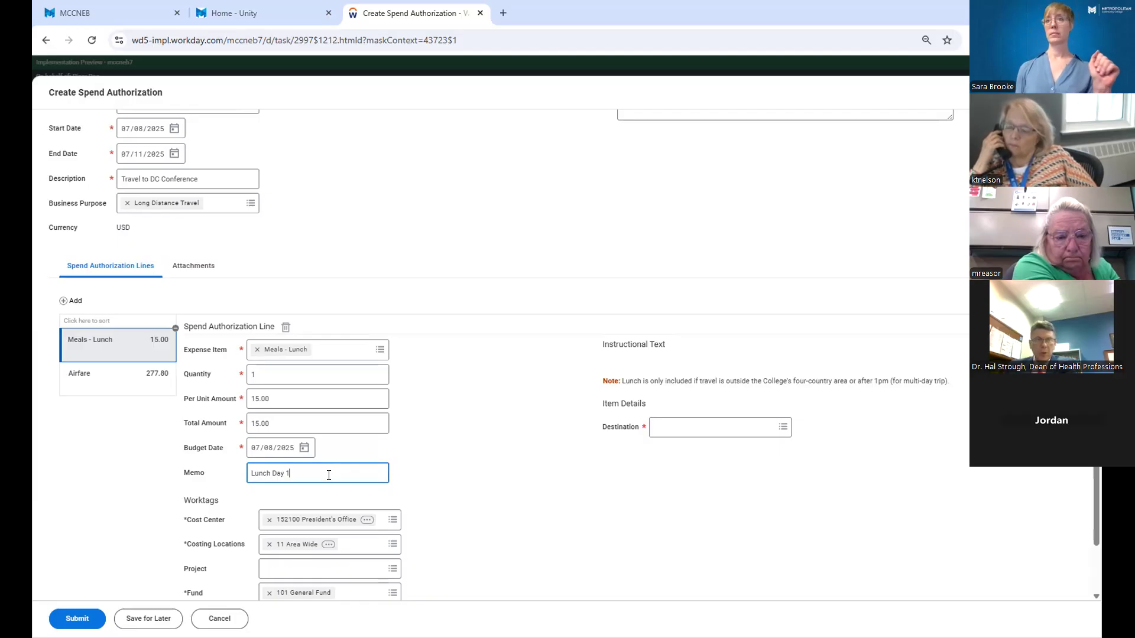
Set the lunch line's destination to Washington, D.C., United States of America.
scroll(329, 476, "down", 1)
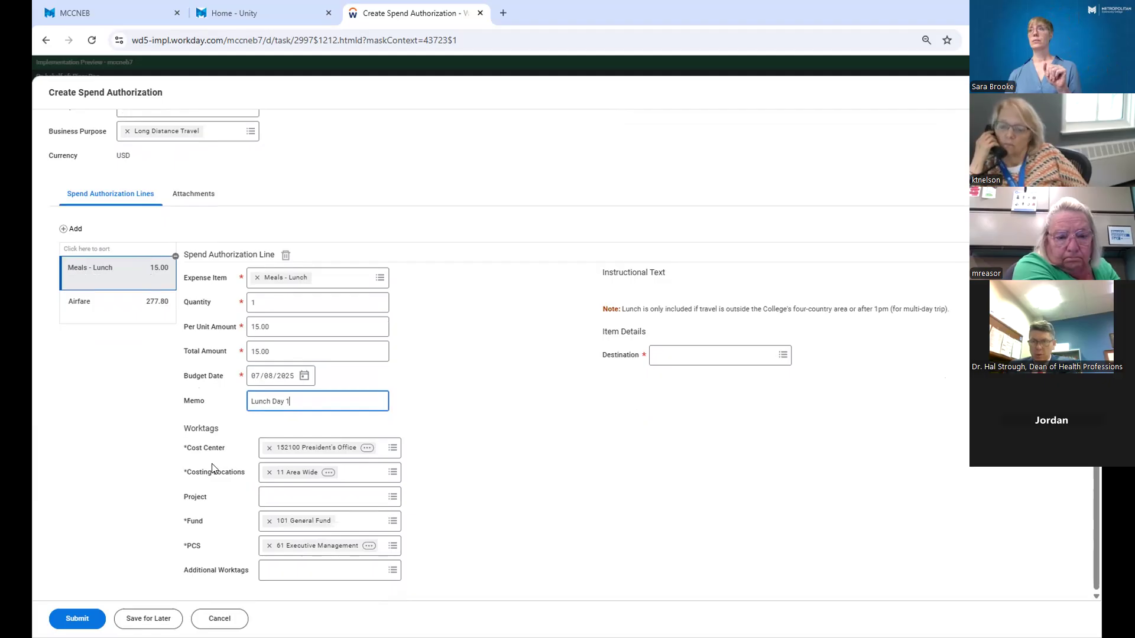
left_click(785, 354)
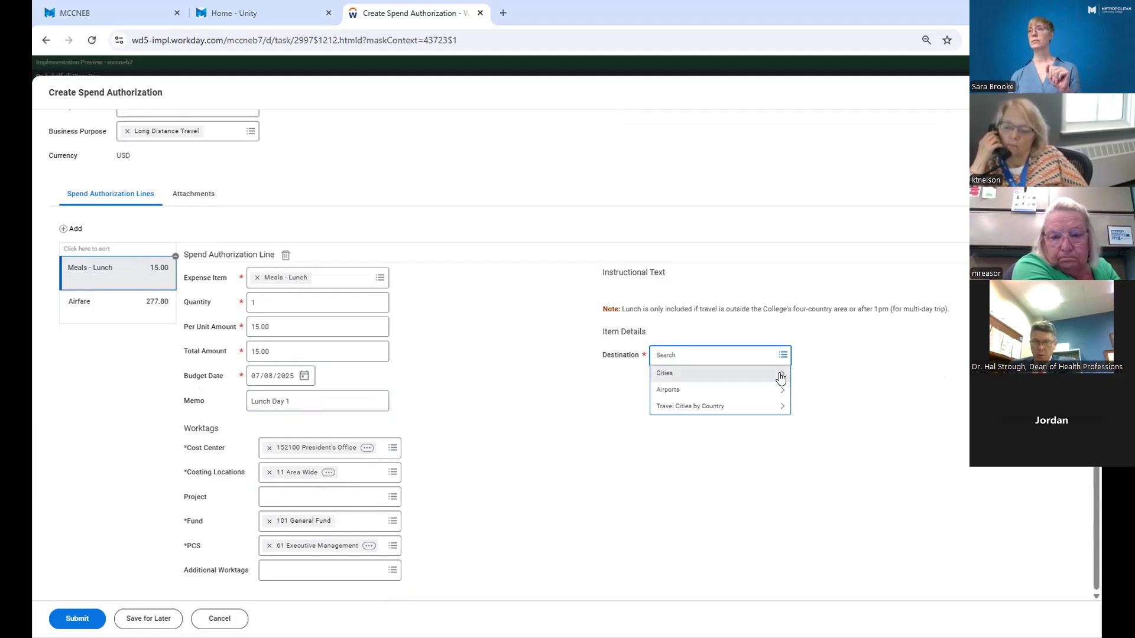
left_click(781, 377)
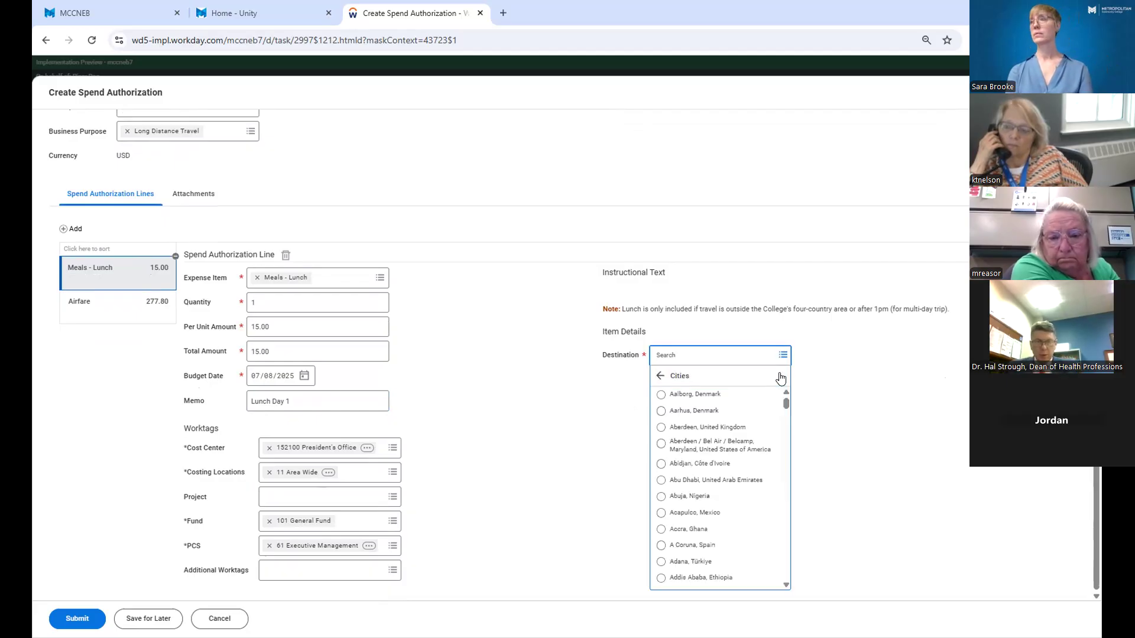
left_click(733, 350)
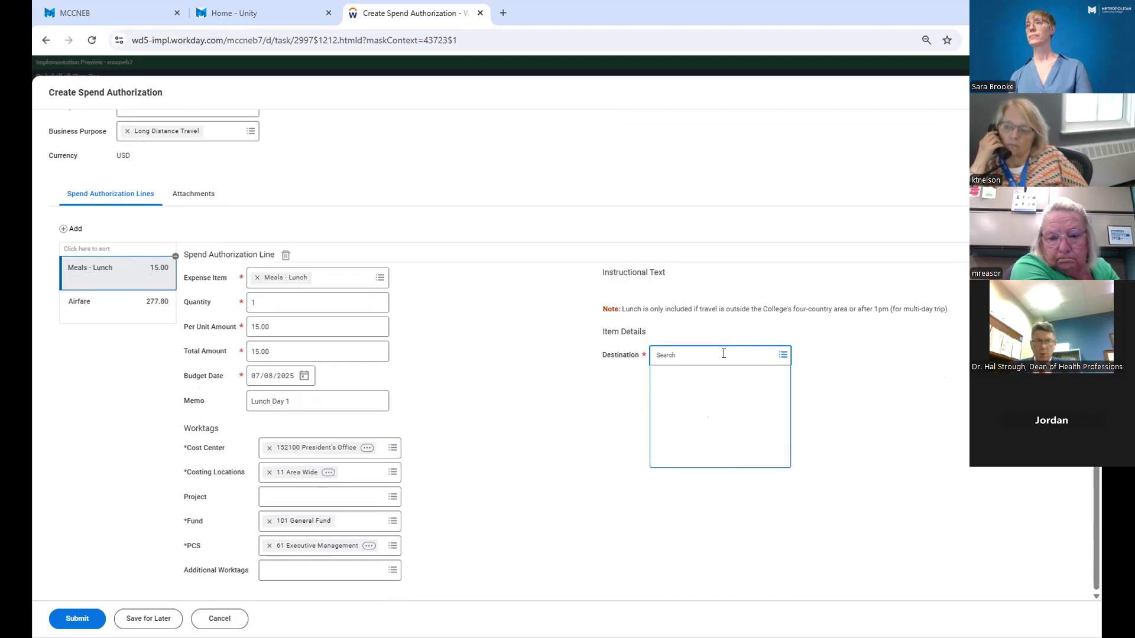
left_click(724, 381)
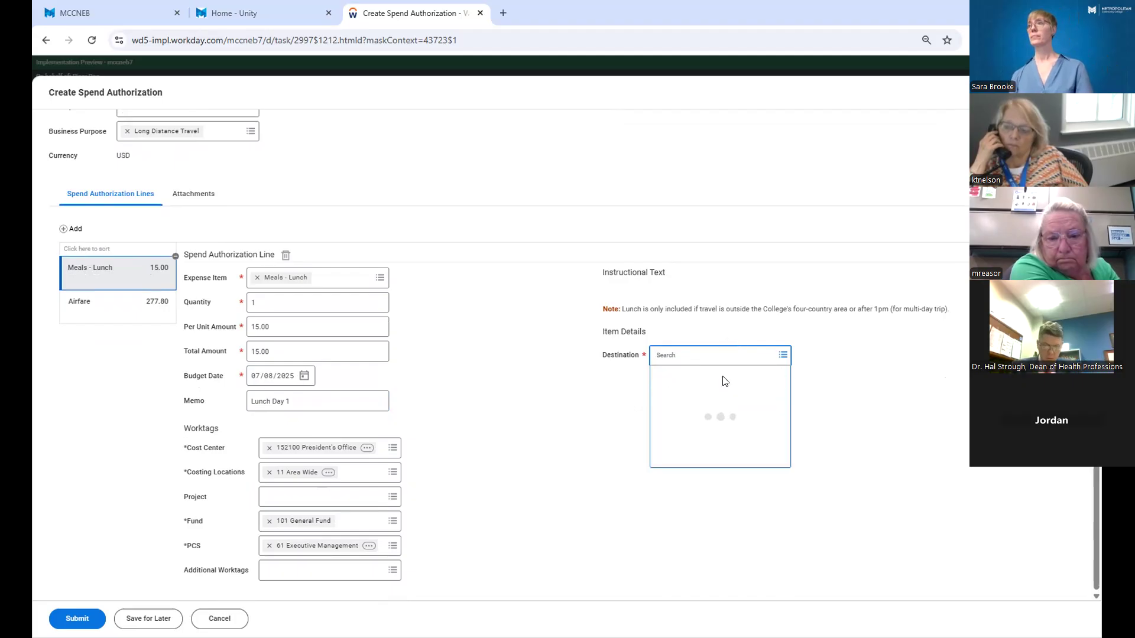
left_click(703, 356)
type("washington d")
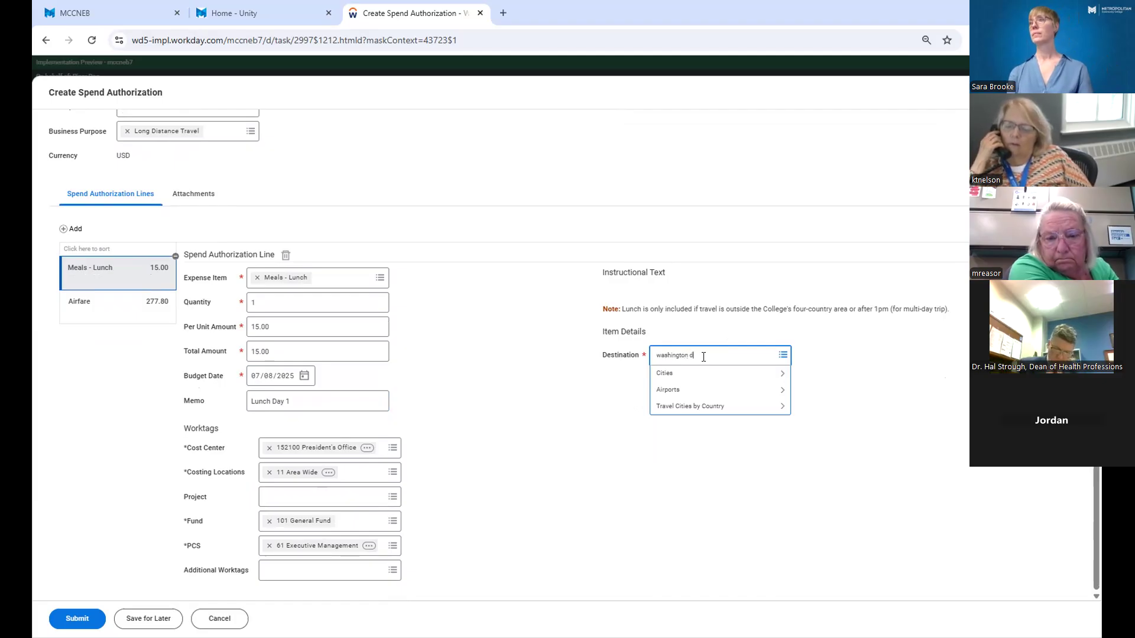
type("c")
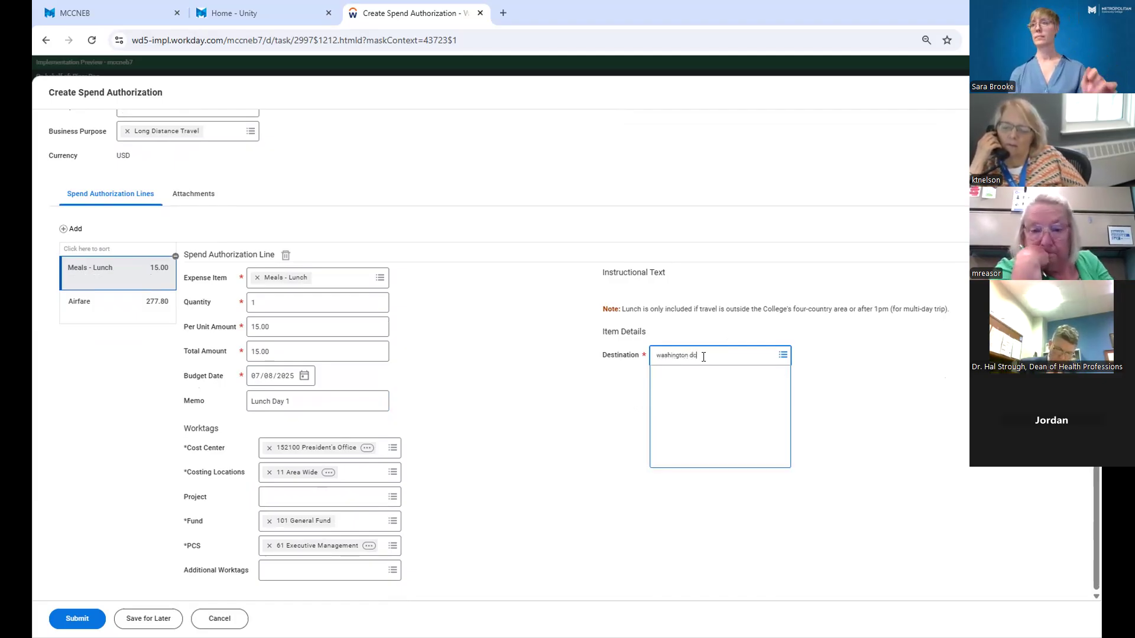
left_click(704, 353)
key("BackSpace")
key("BackSpace")
key("BackSpace")
key("Return")
left_click(704, 353)
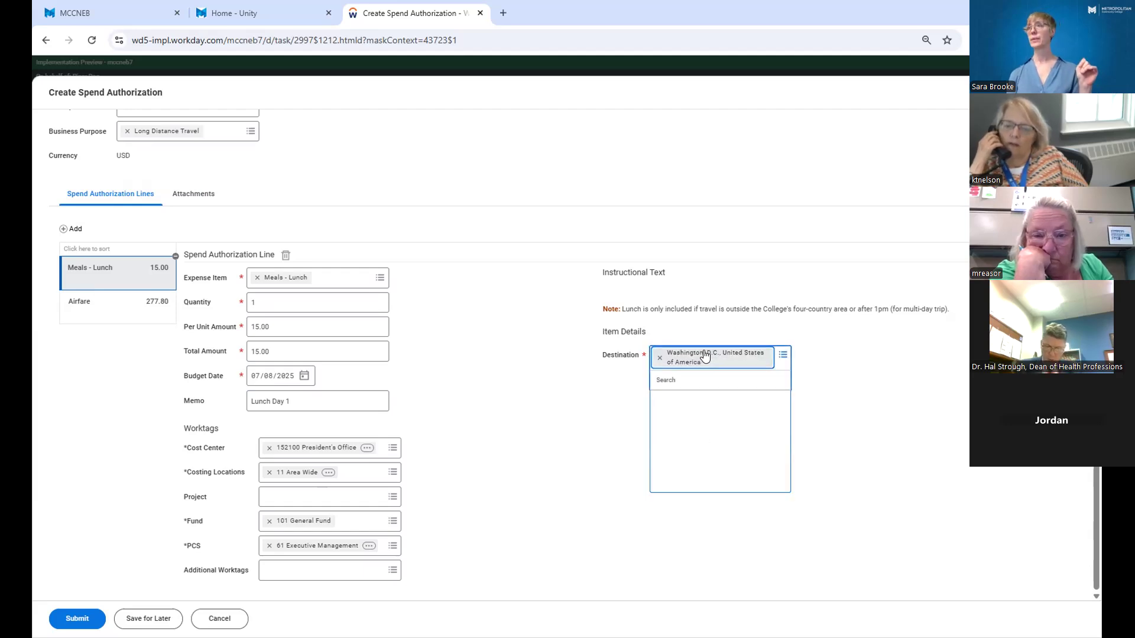
left_click(849, 355)
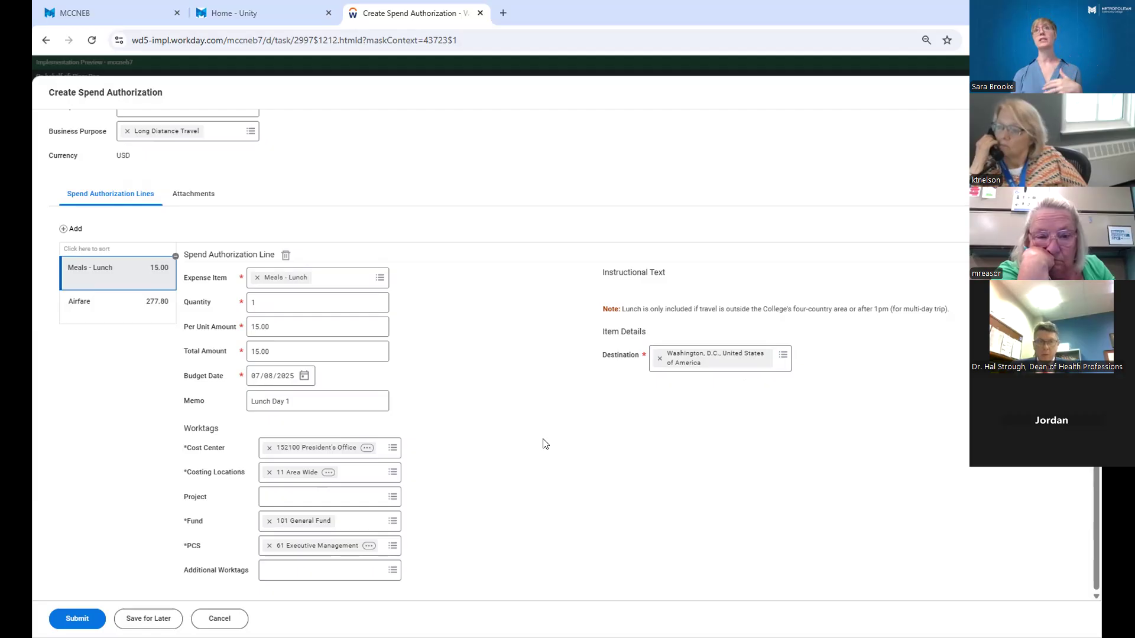
Add a third spend authorization line with Meals - Dinner as its expense item.
left_click(64, 231)
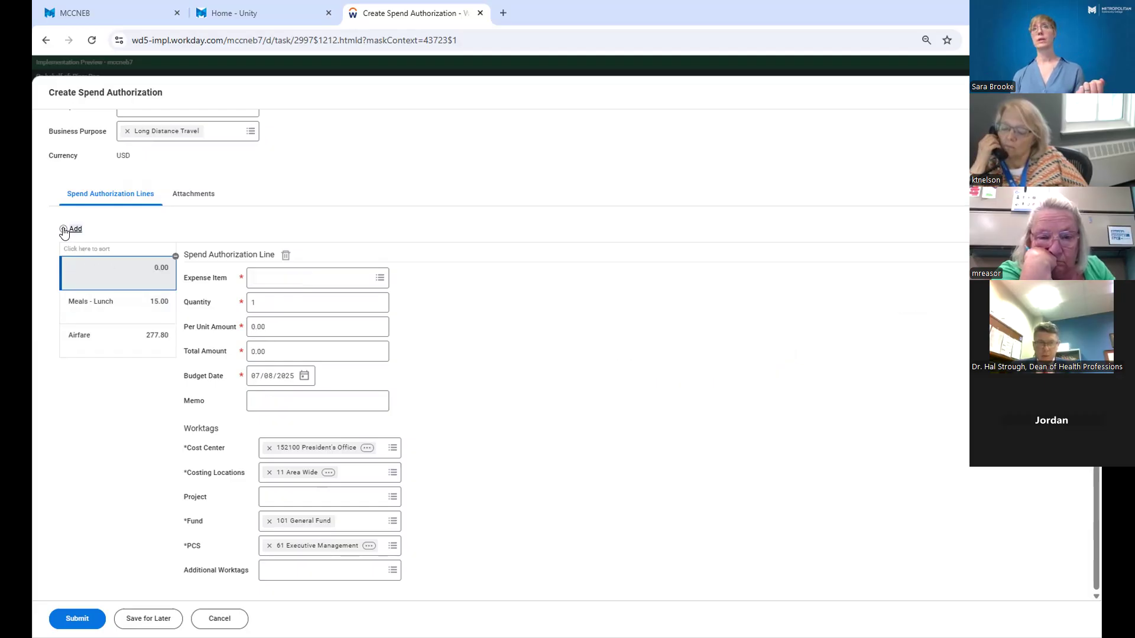
left_click(257, 273)
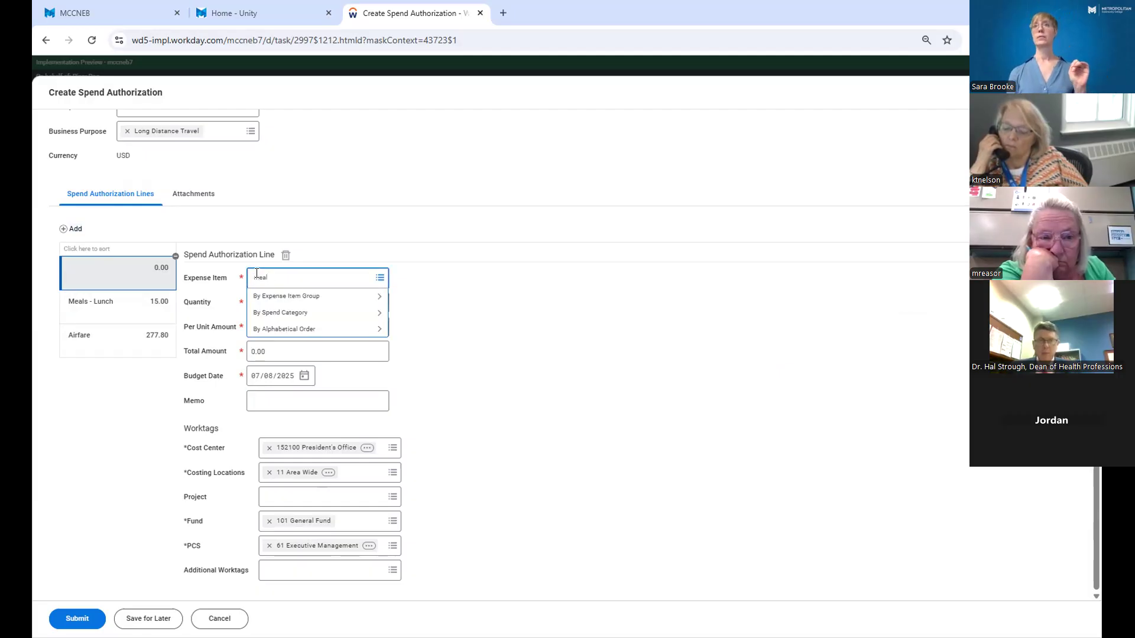
key("Return")
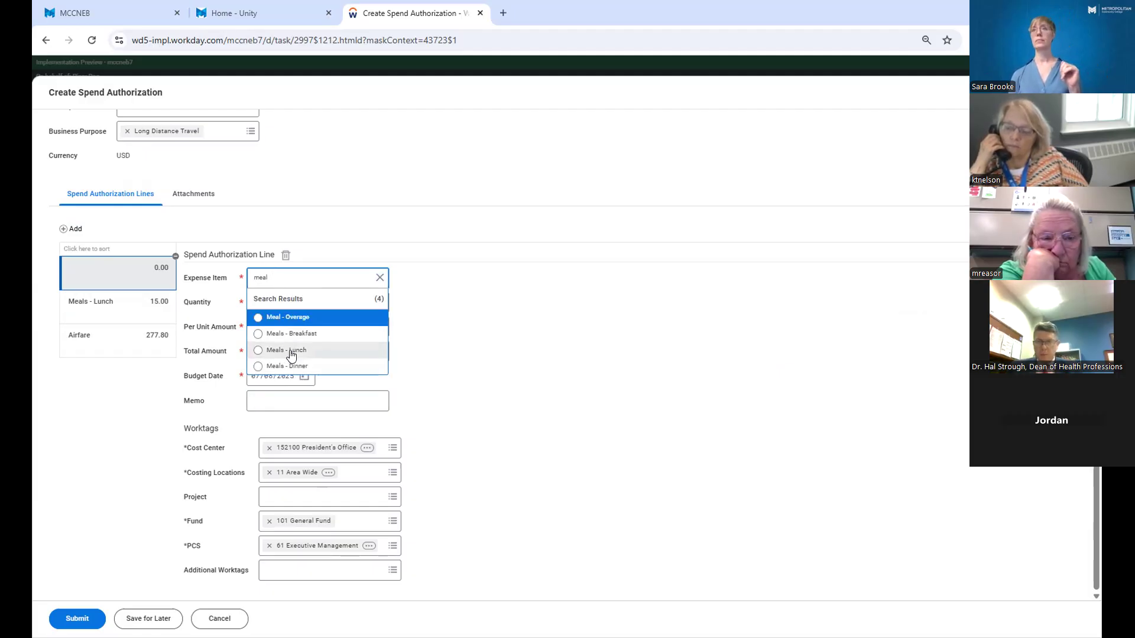
left_click(291, 366)
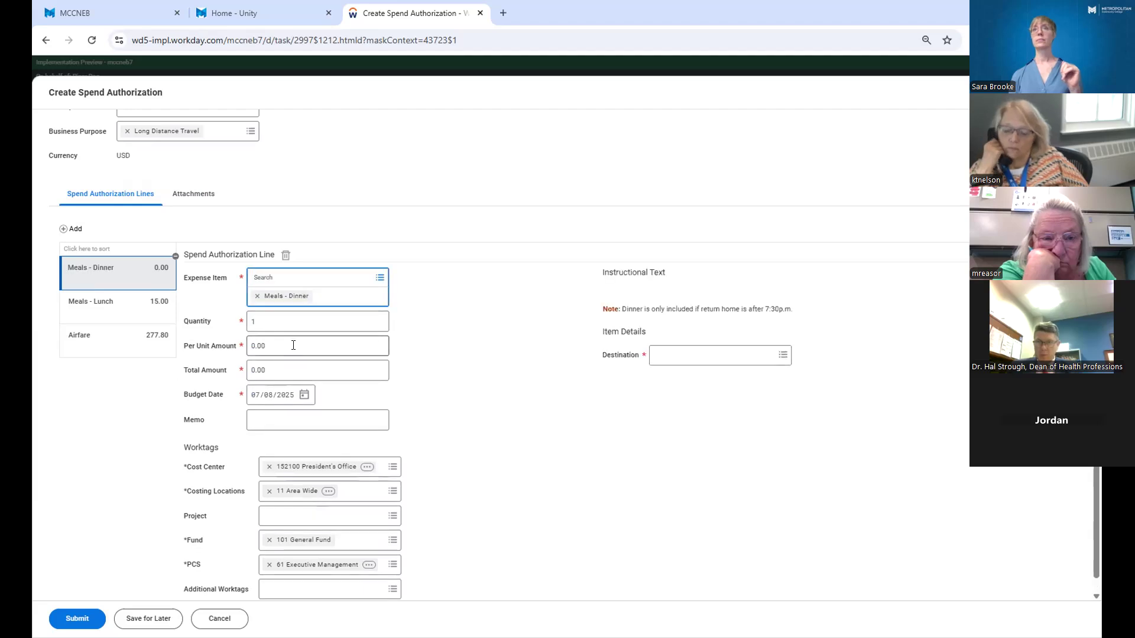
Set the dinner line's per unit amount to 25.00 and its memo to "Dinner Day 1".
left_click(293, 345)
left_click(288, 327)
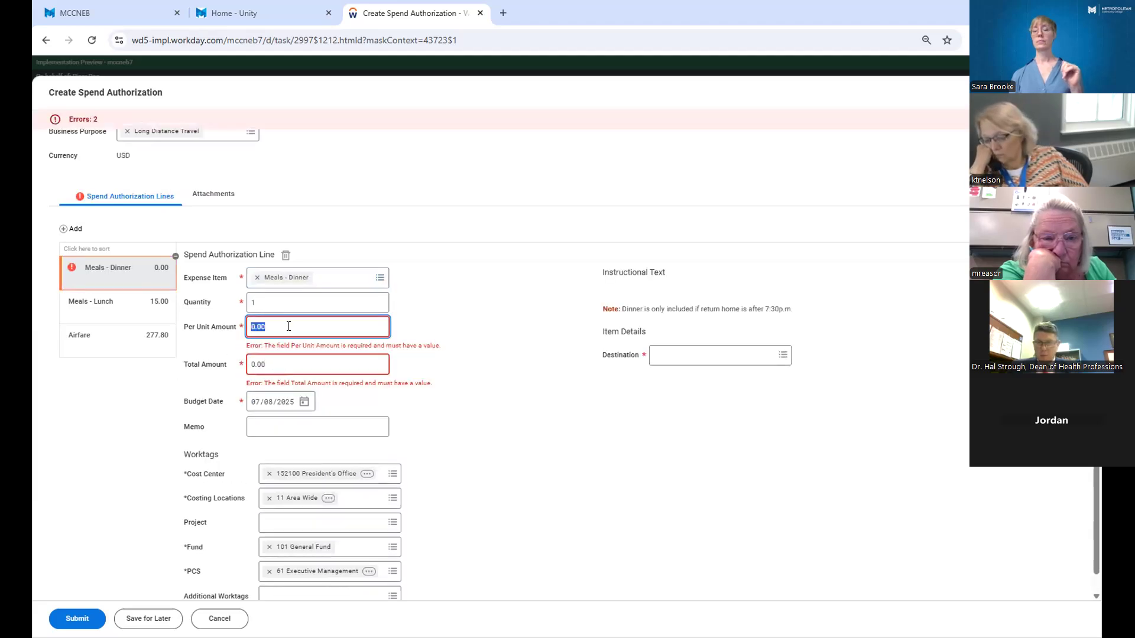
type("25.00")
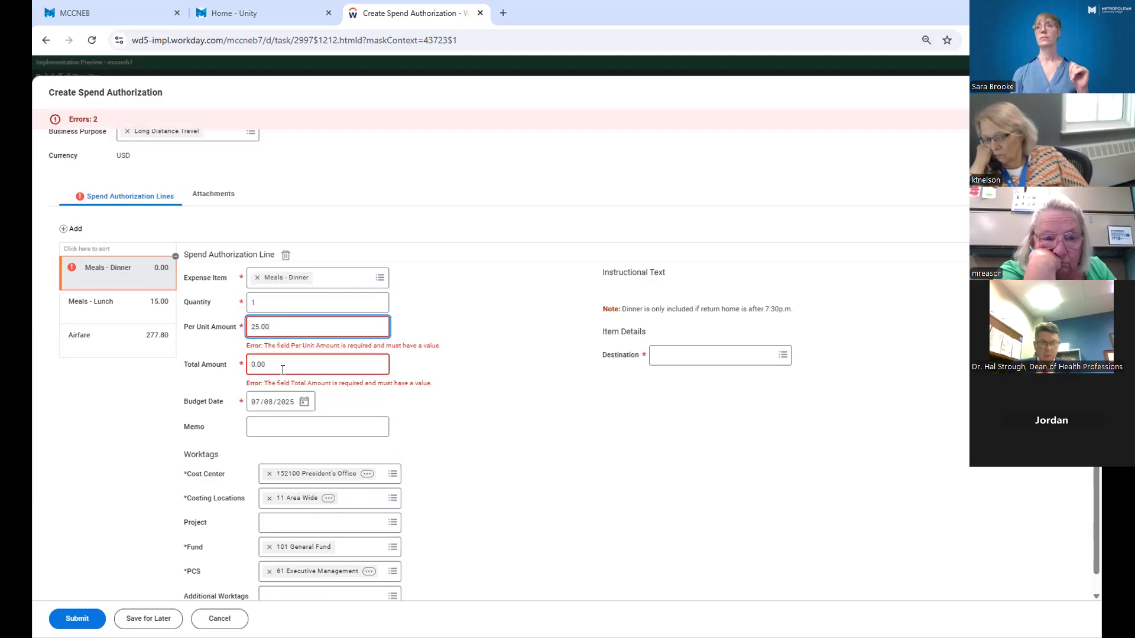
left_click(498, 474)
left_click(276, 401)
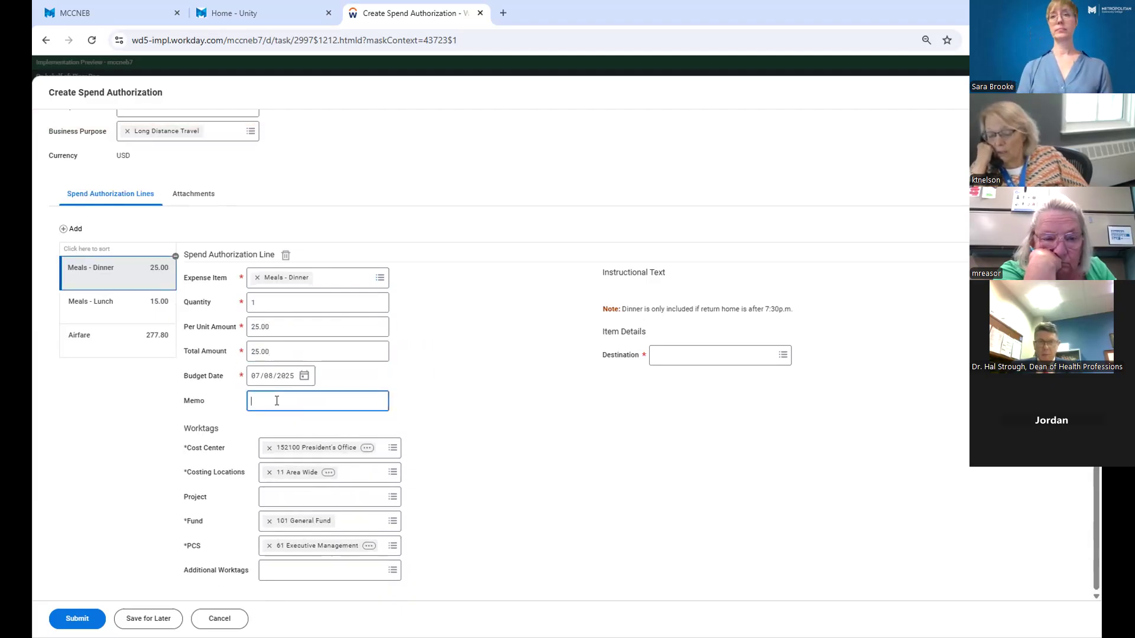
type("Dinner Da")
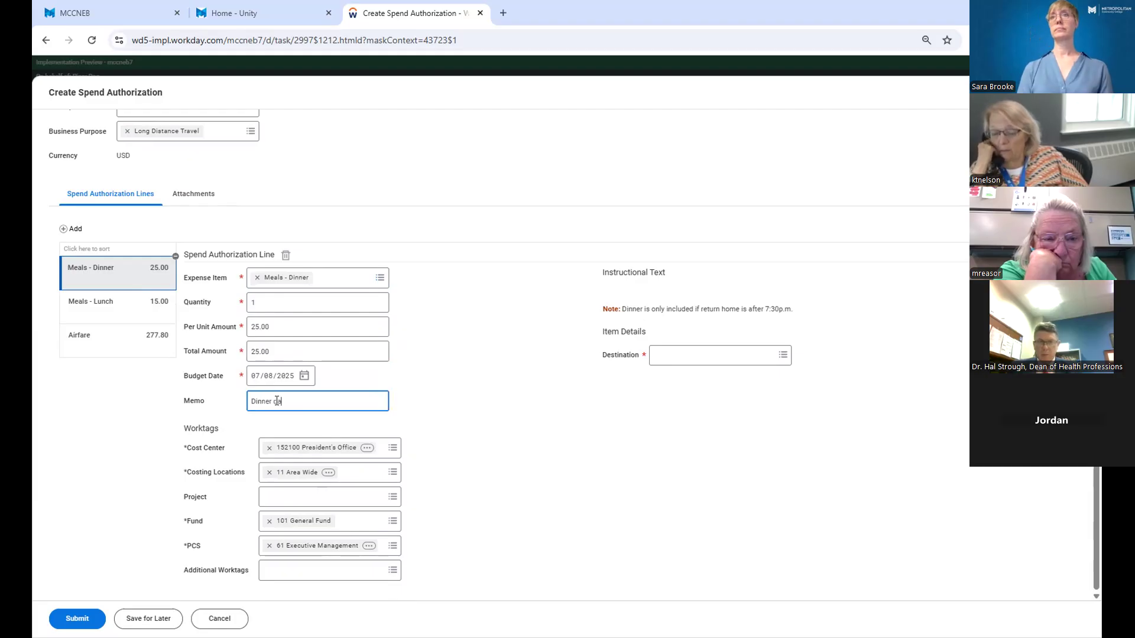
type("y 1")
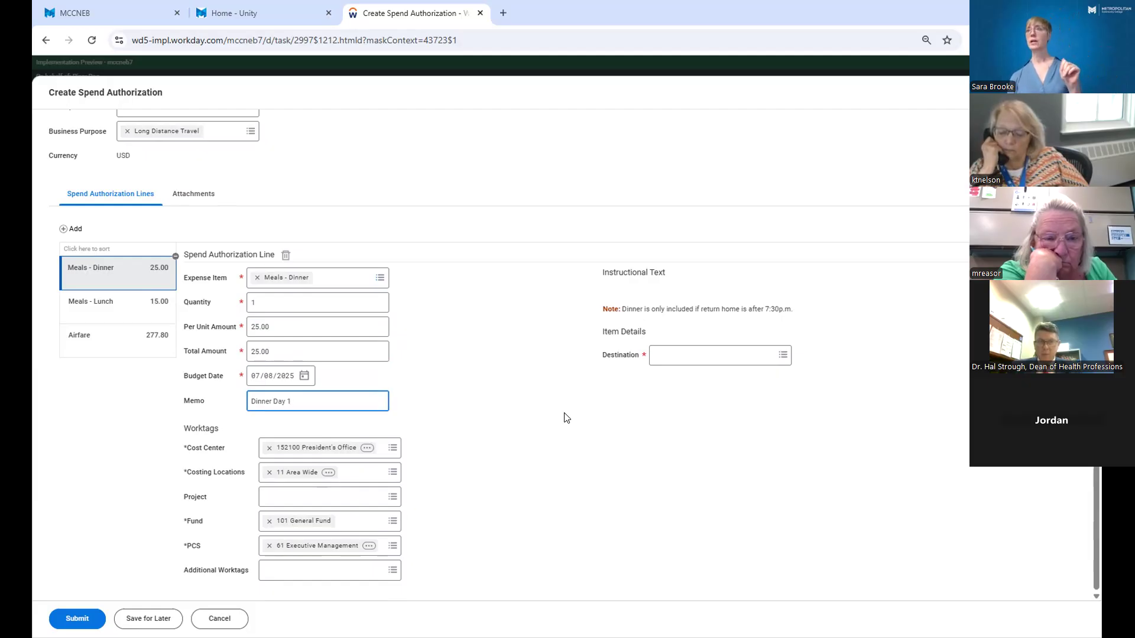
Set the dinner line's destination to Washington, D.C., United States of America.
left_click(678, 354)
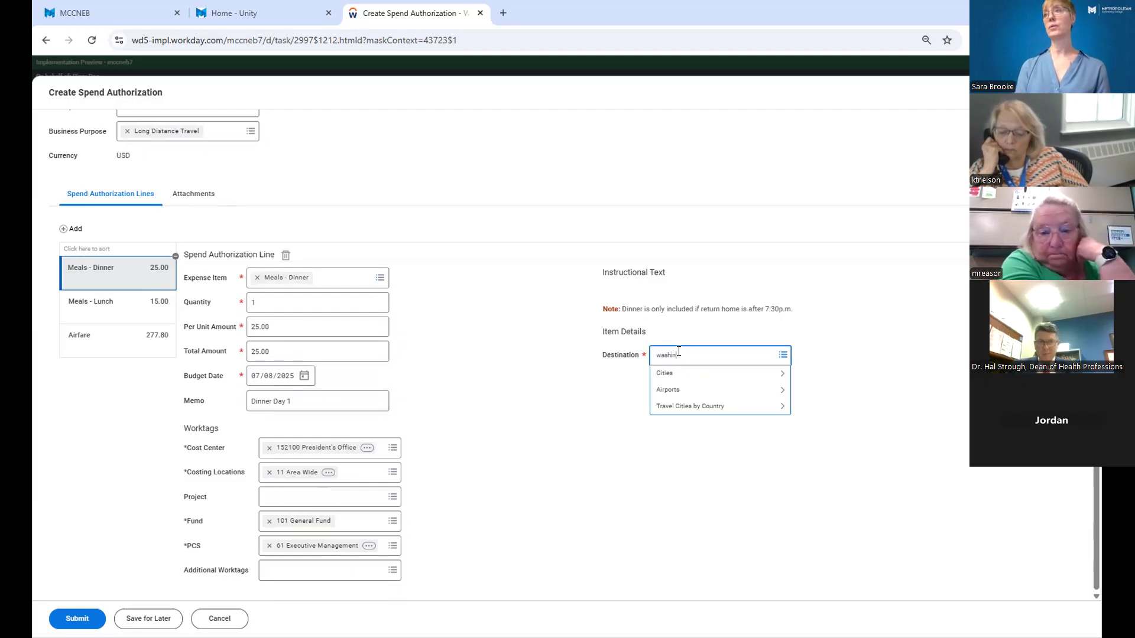
key("Return")
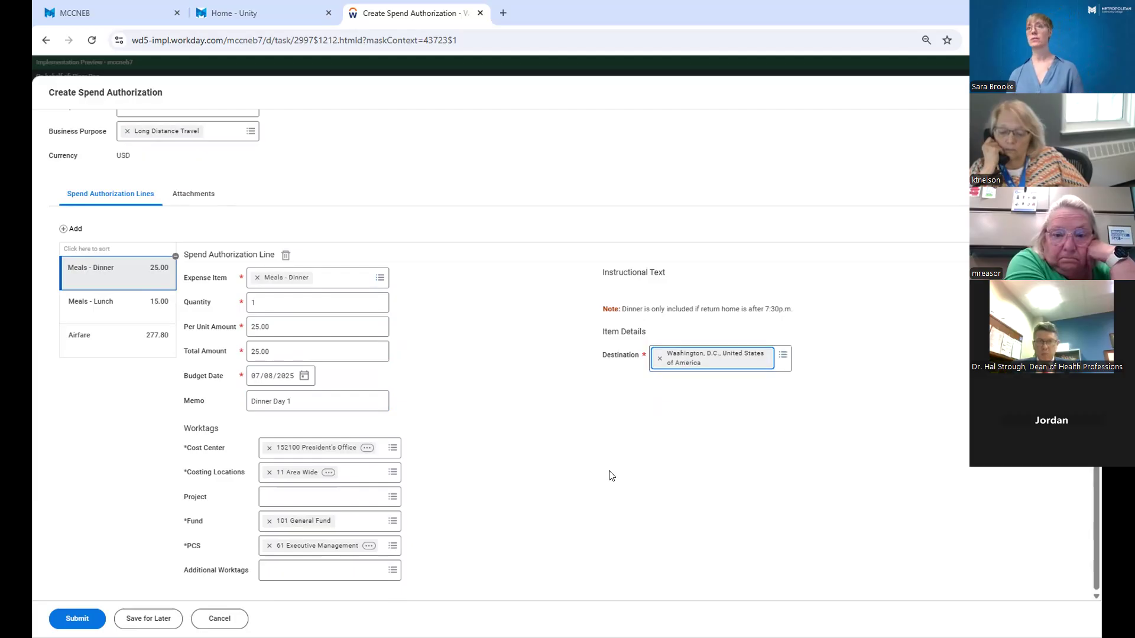
left_click(611, 476)
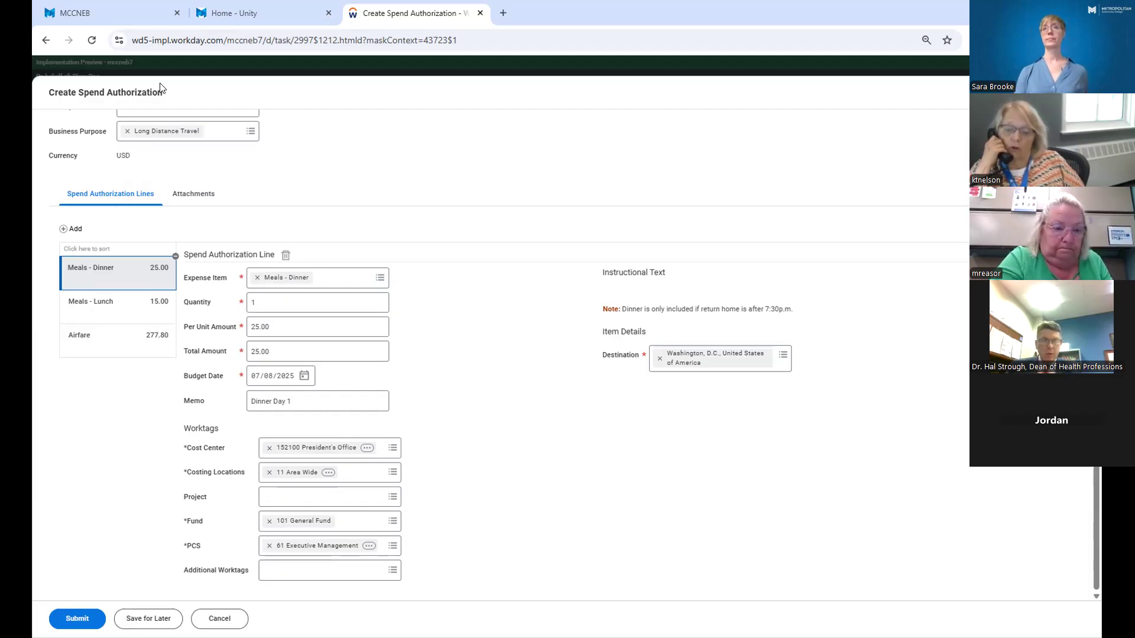
Add a fourth spend authorization line with Hotel - Employees as its expense item.
left_click(73, 229)
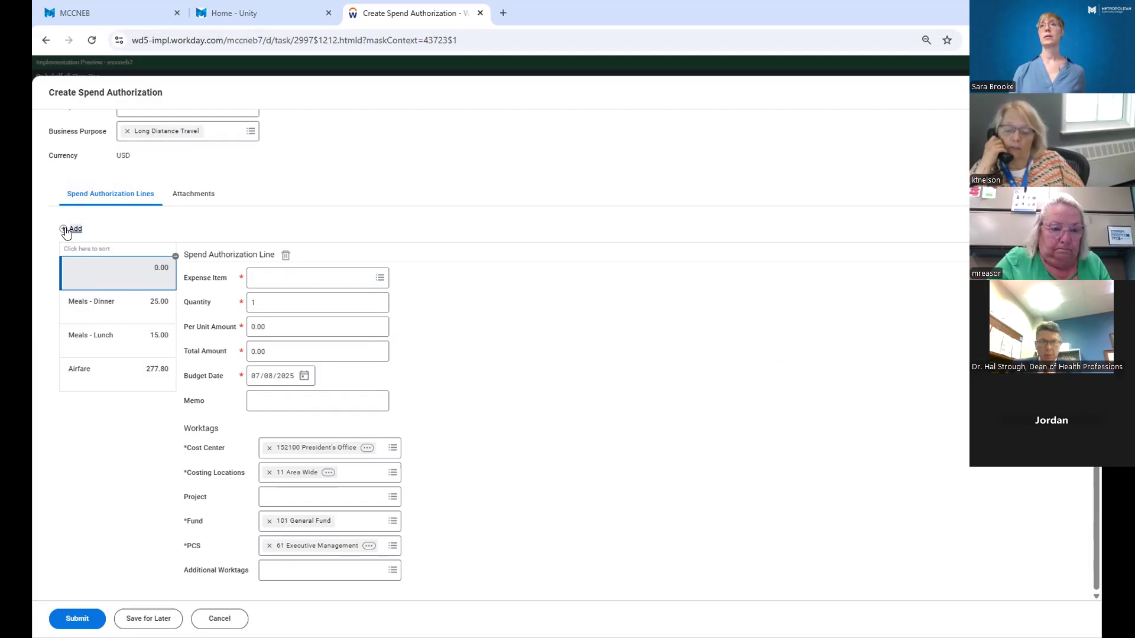
left_click(287, 278)
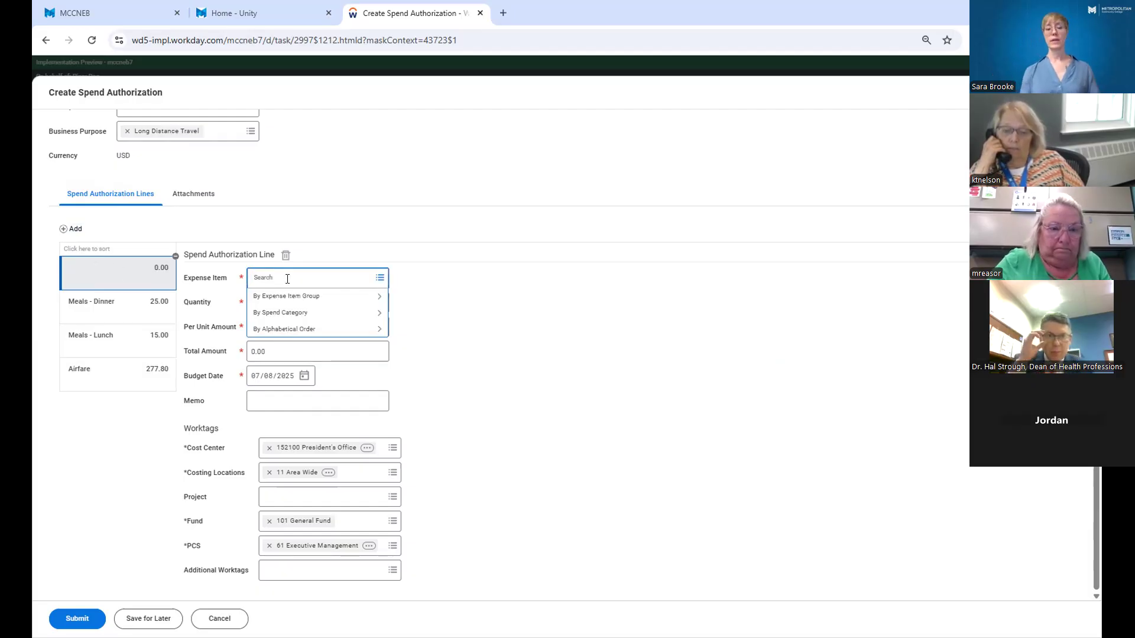
type("hotel")
key("Return")
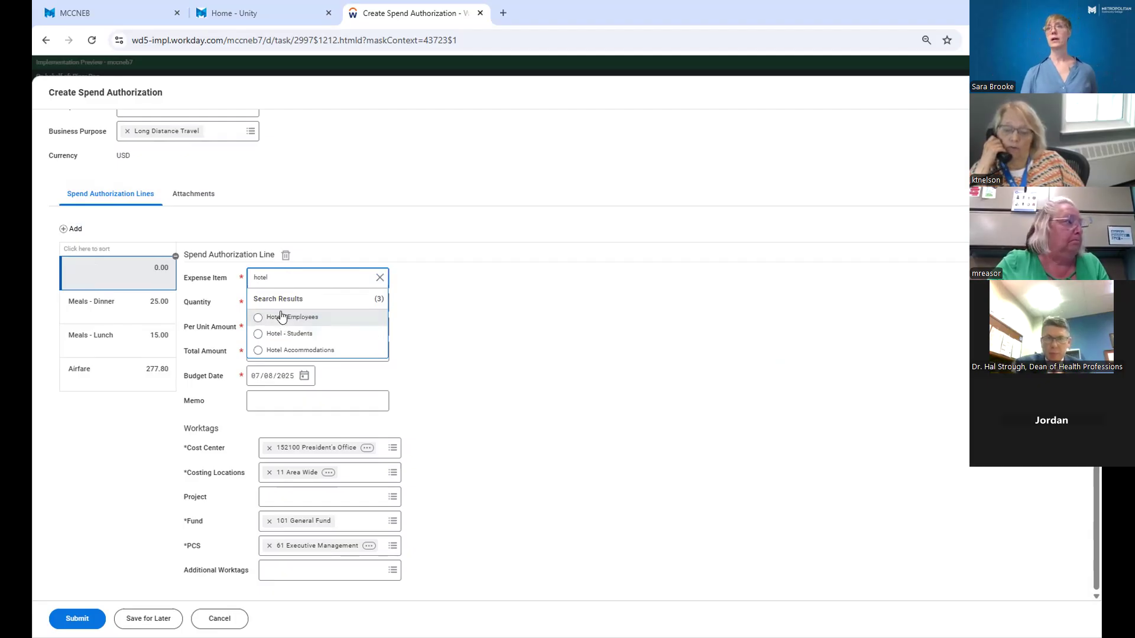
left_click(282, 317)
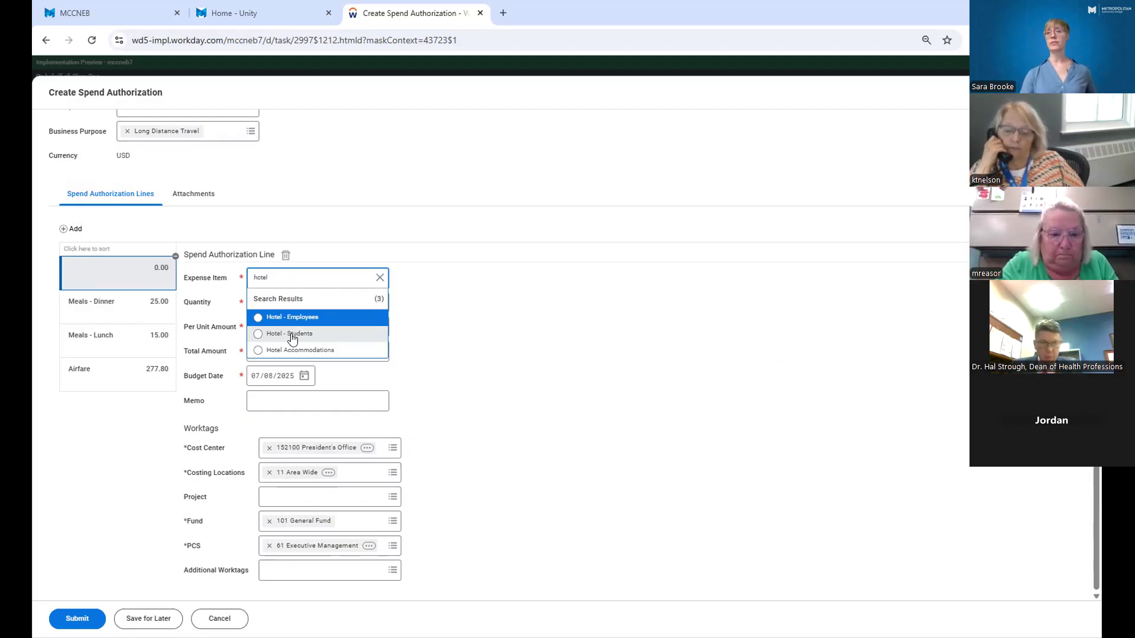
left_click(296, 319)
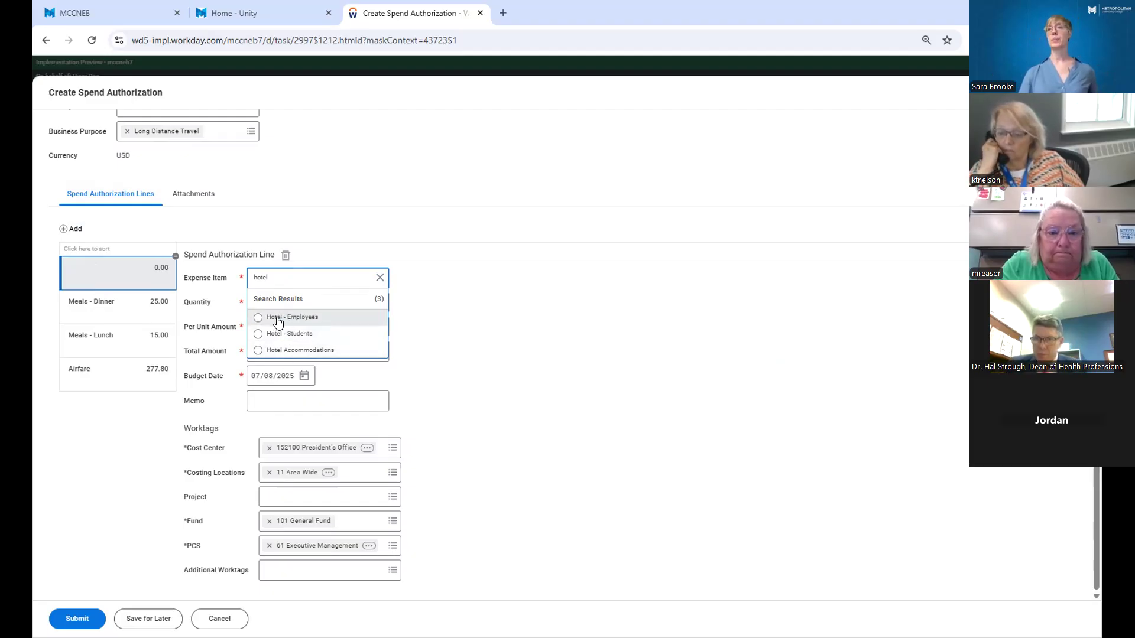
left_click(278, 316)
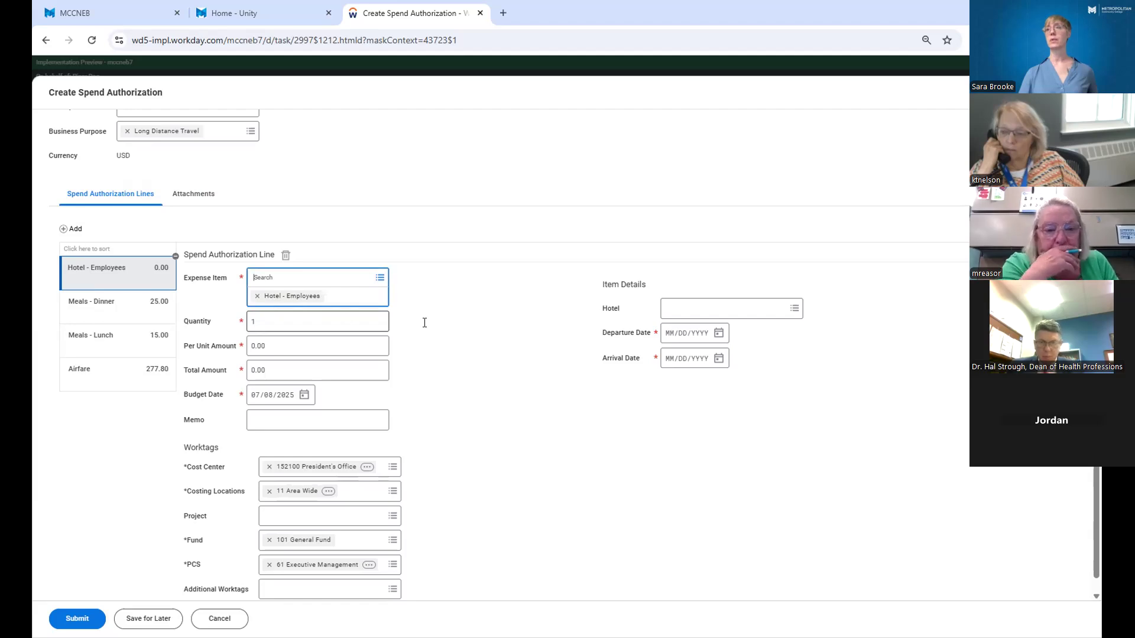
Choose Aloft from the list of all hotels as the hotel line's hotel.
left_click(791, 313)
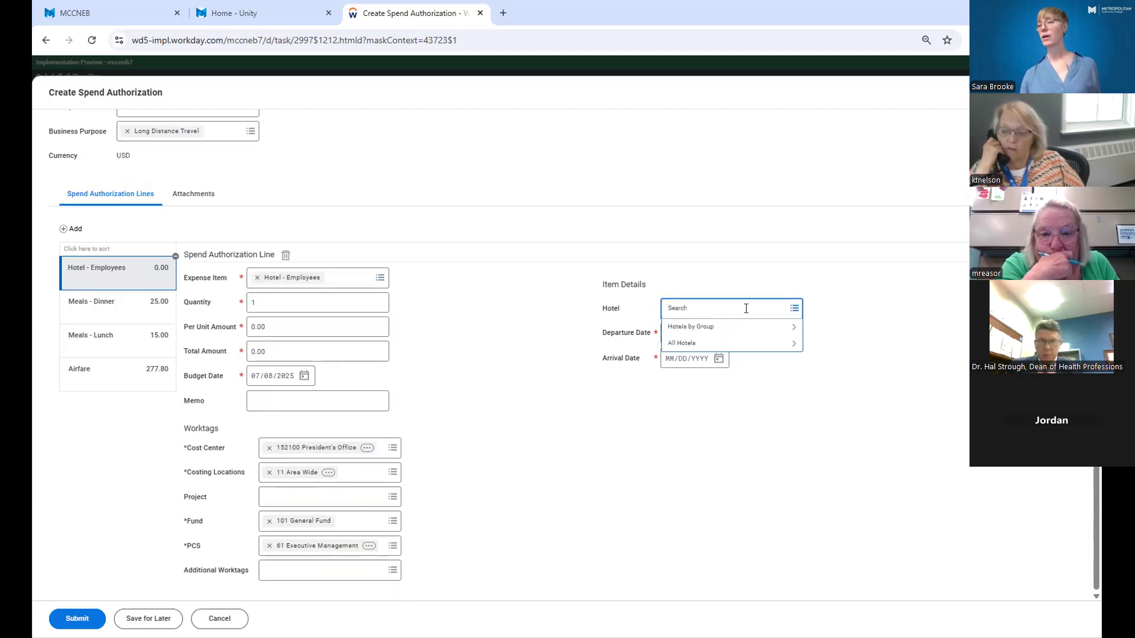
left_click(739, 342)
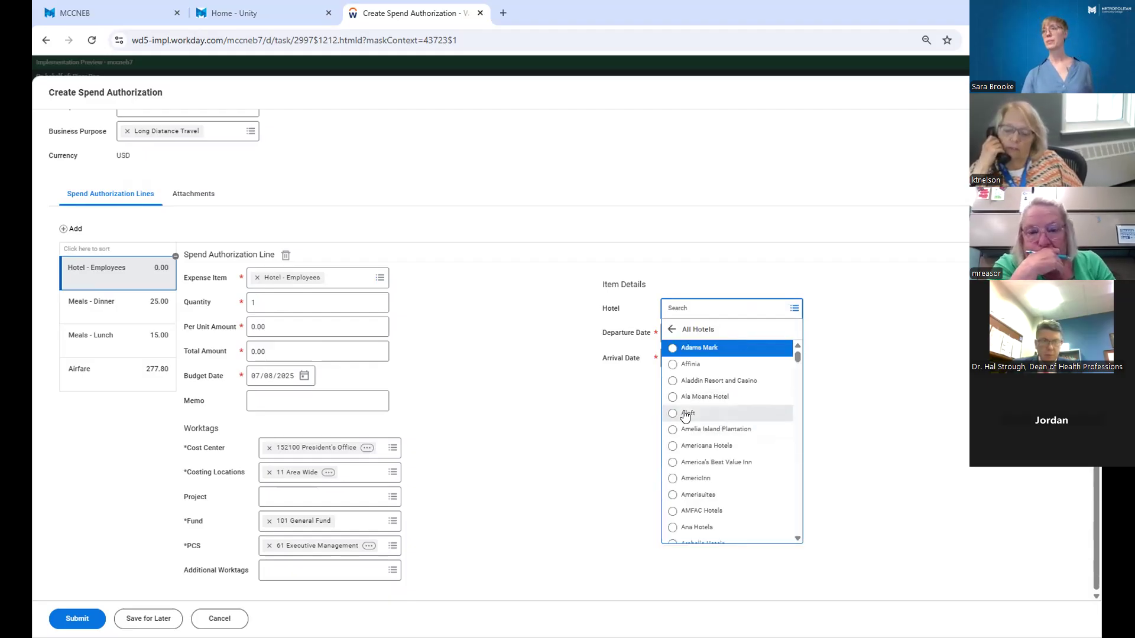
left_click(727, 413)
Set the hotel line's departure date to 07/08/2025 and its arrival date to 07/11/2025.
left_click(673, 336)
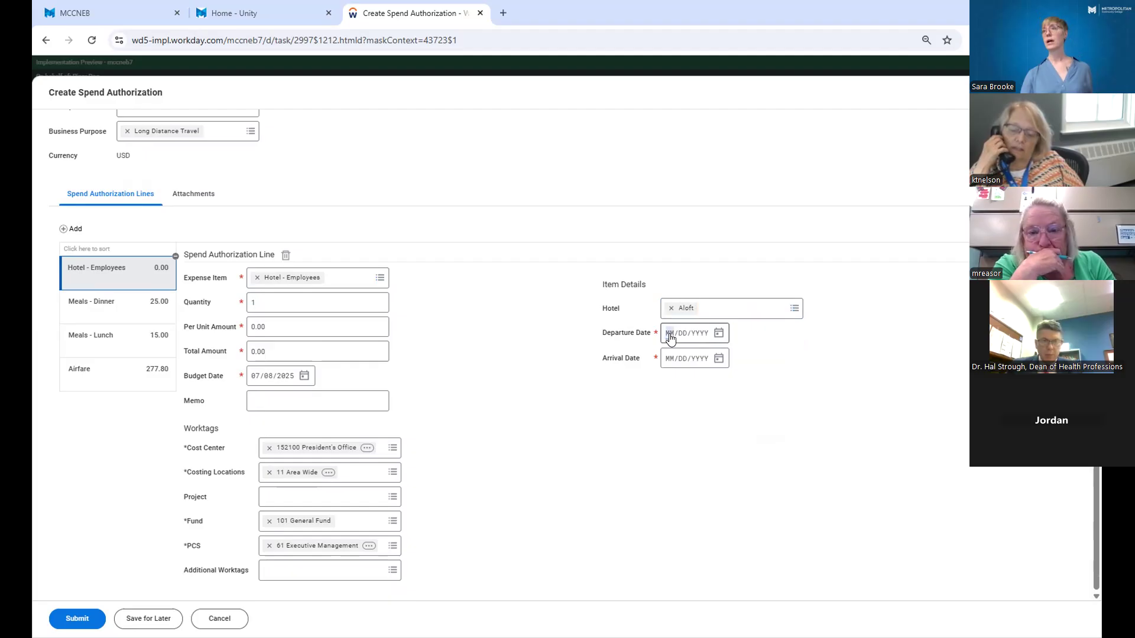
left_click(718, 333)
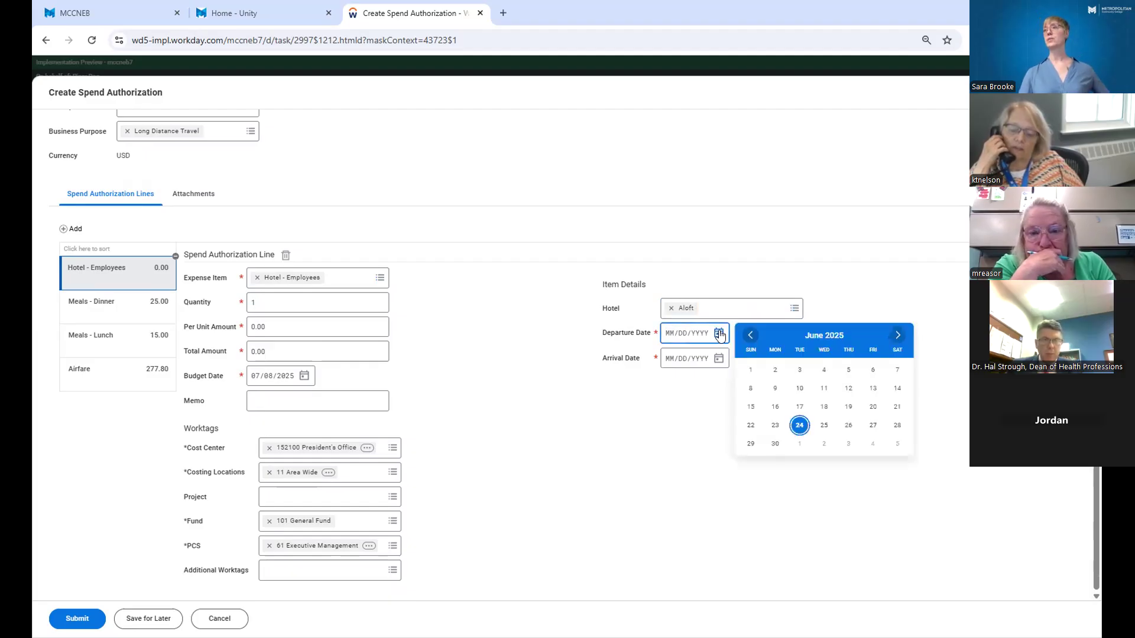
left_click(897, 335)
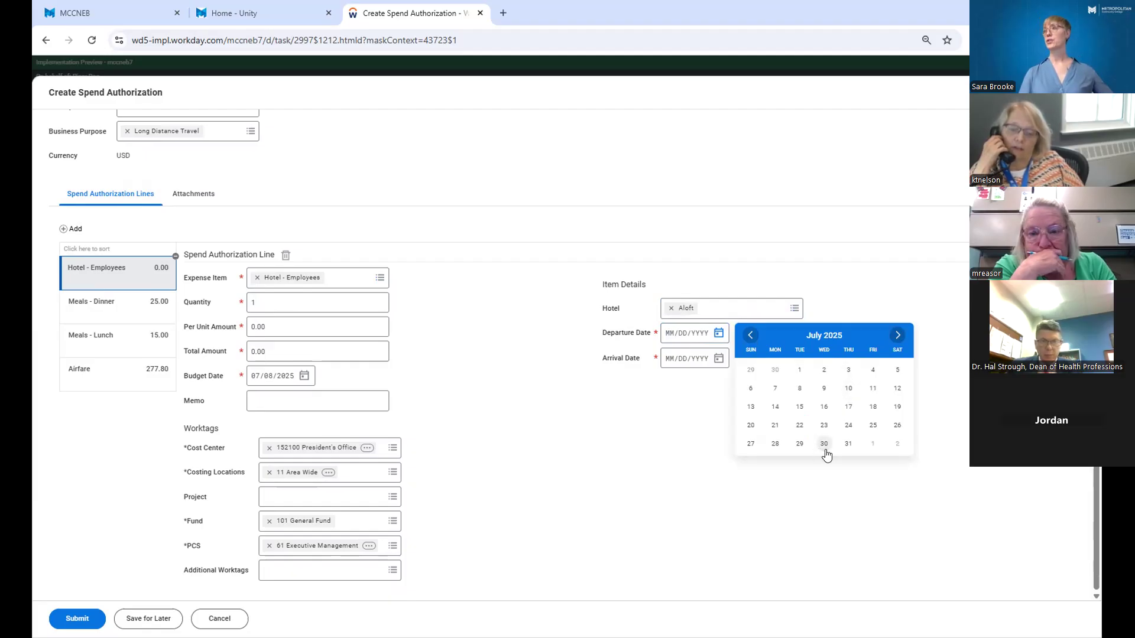
left_click(798, 390)
left_click(718, 358)
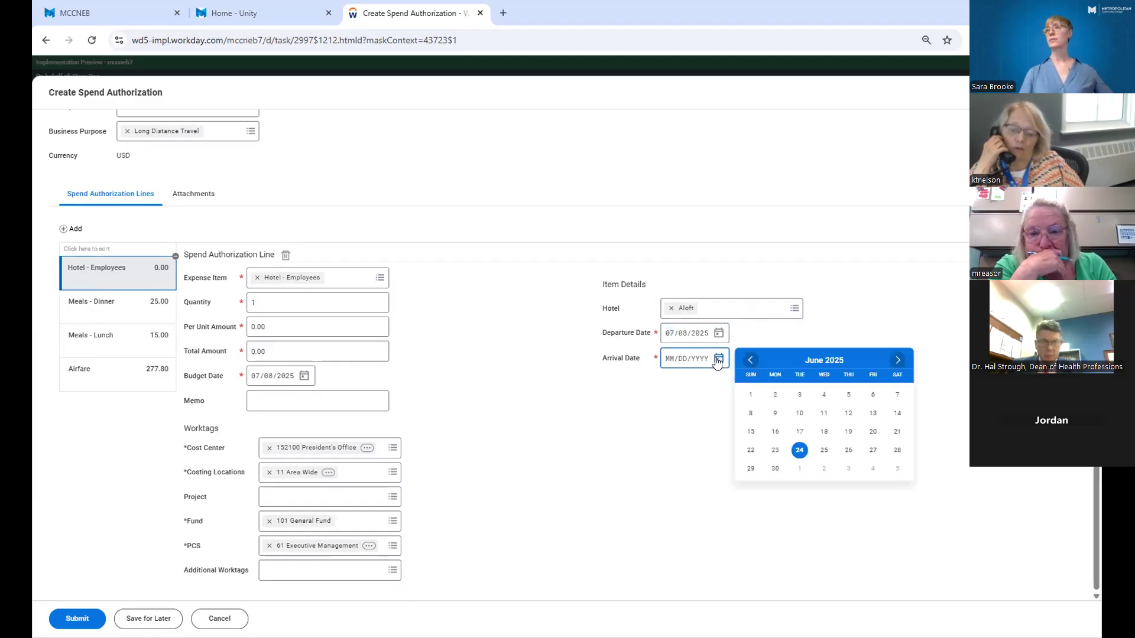
left_click(897, 360)
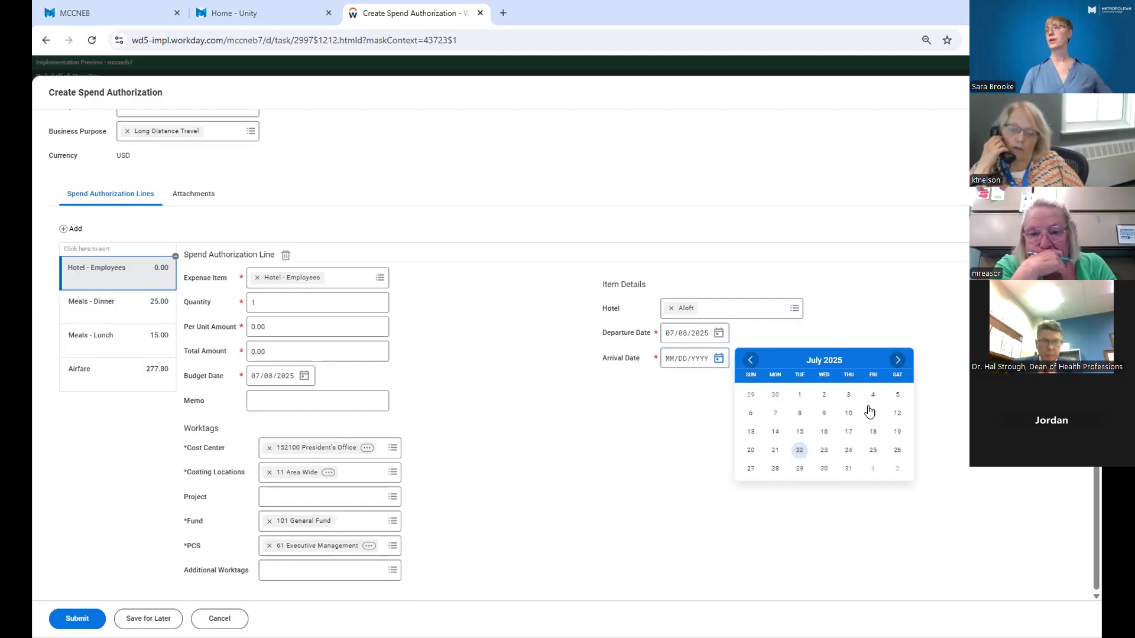
left_click(872, 414)
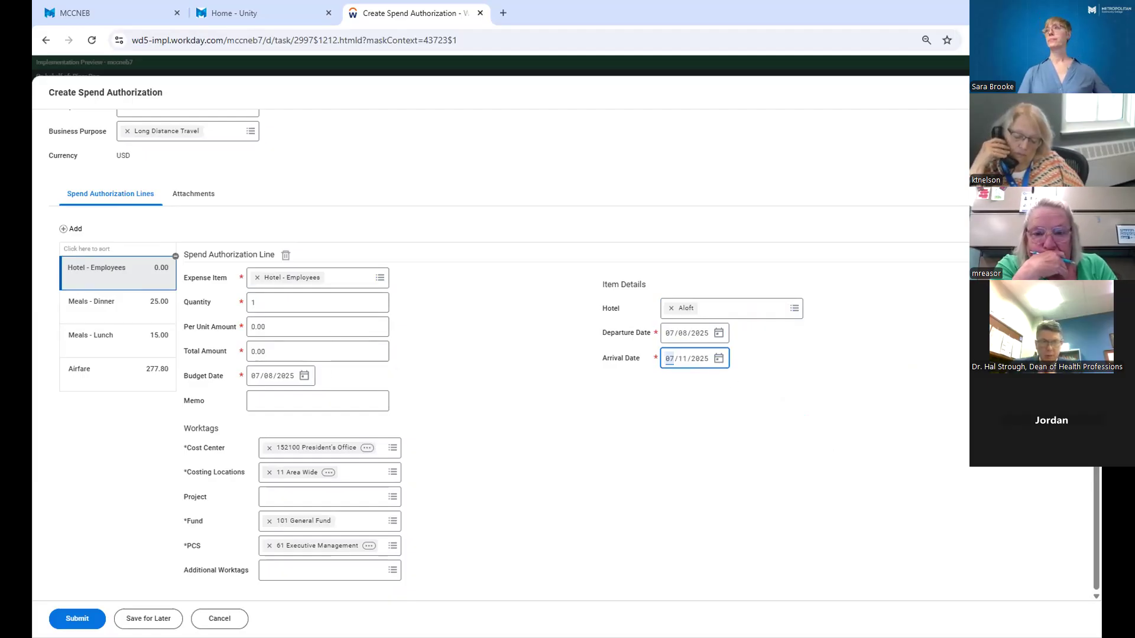
Change the hotel line's departure date to 07/11/2025 and its arrival date to 07/08/2025.
left_click(719, 333)
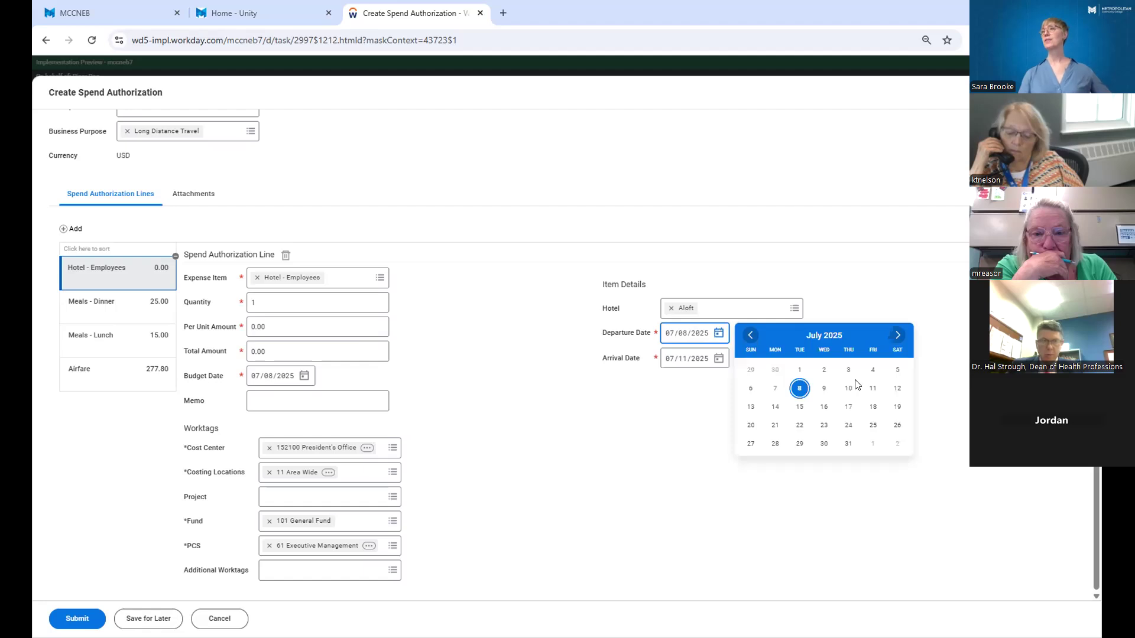
left_click(871, 388)
left_click(719, 358)
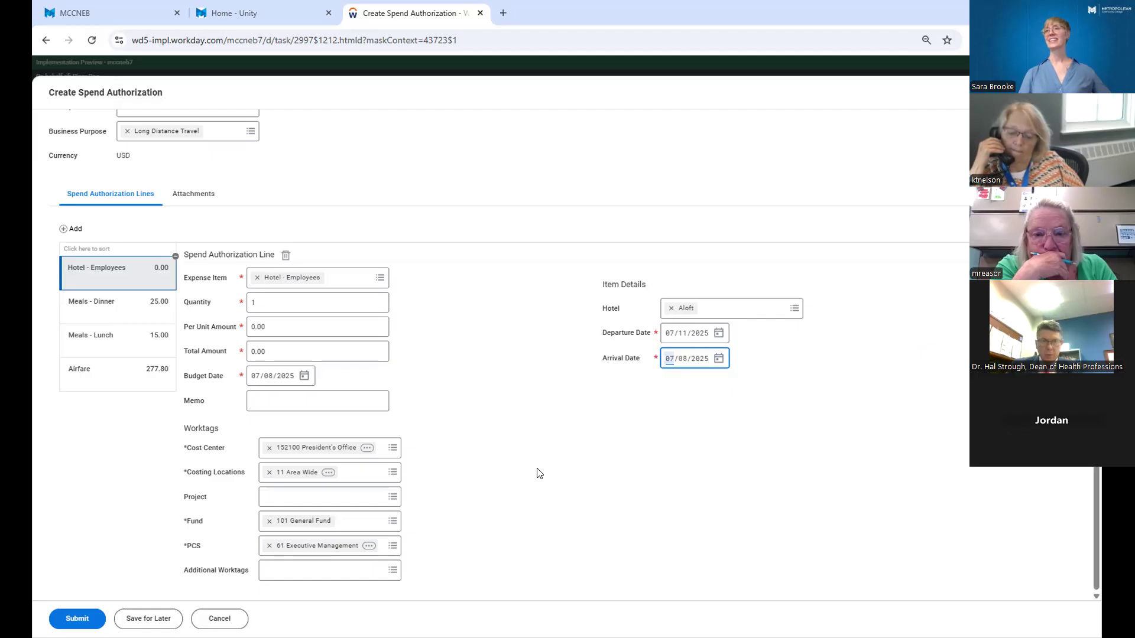
Enter "Hotel in DC" as the hotel line's memo.
left_click(346, 409)
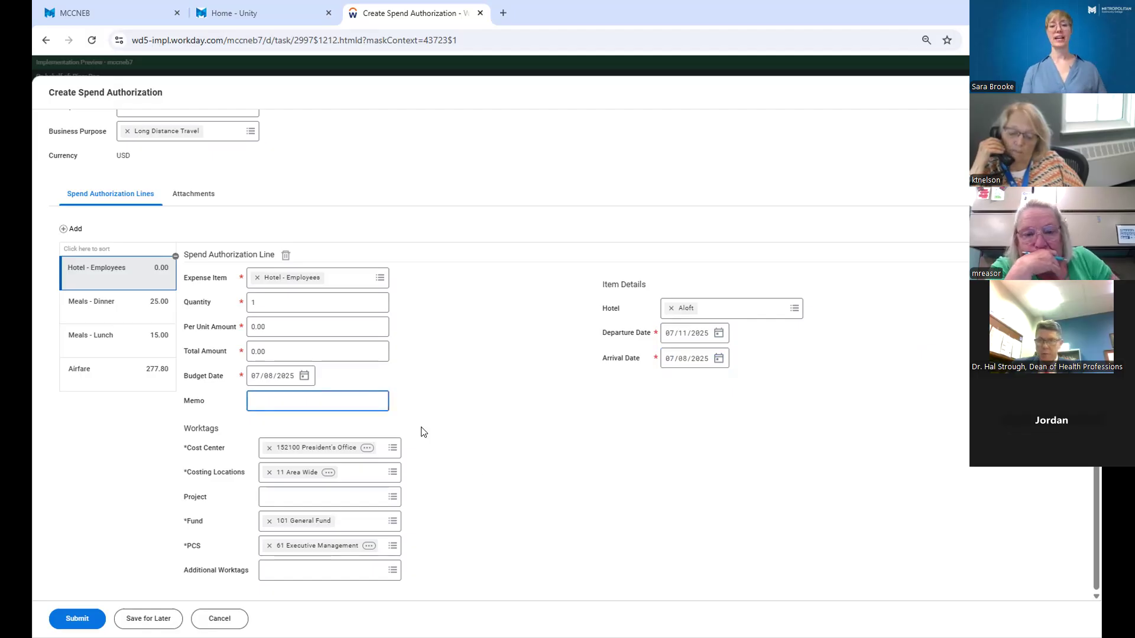
type("Hotel ")
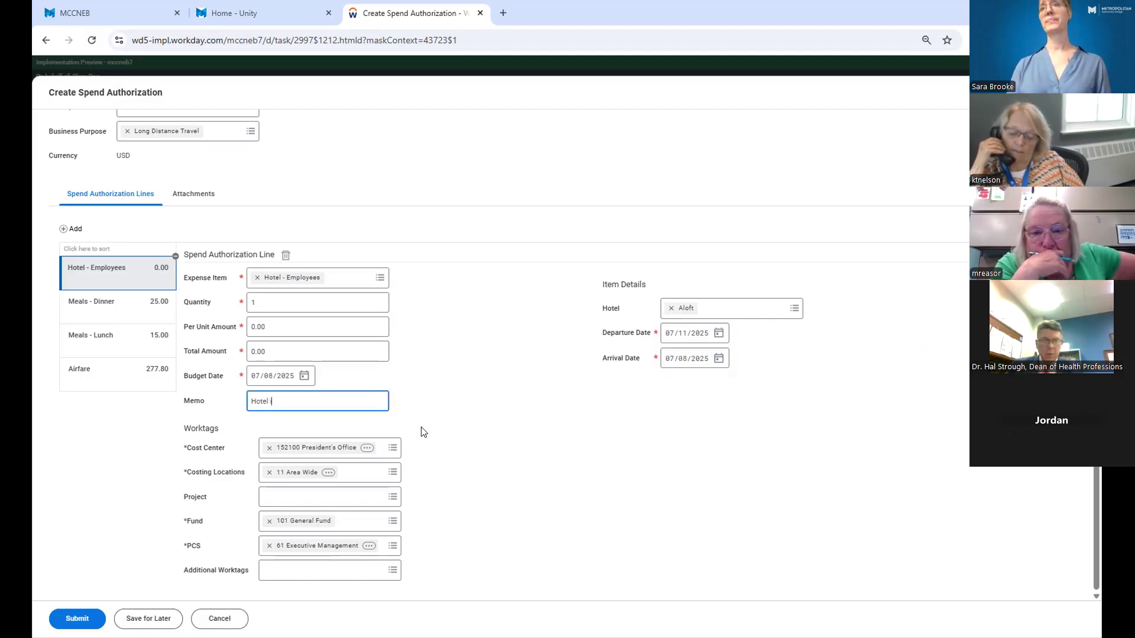
type("in DC")
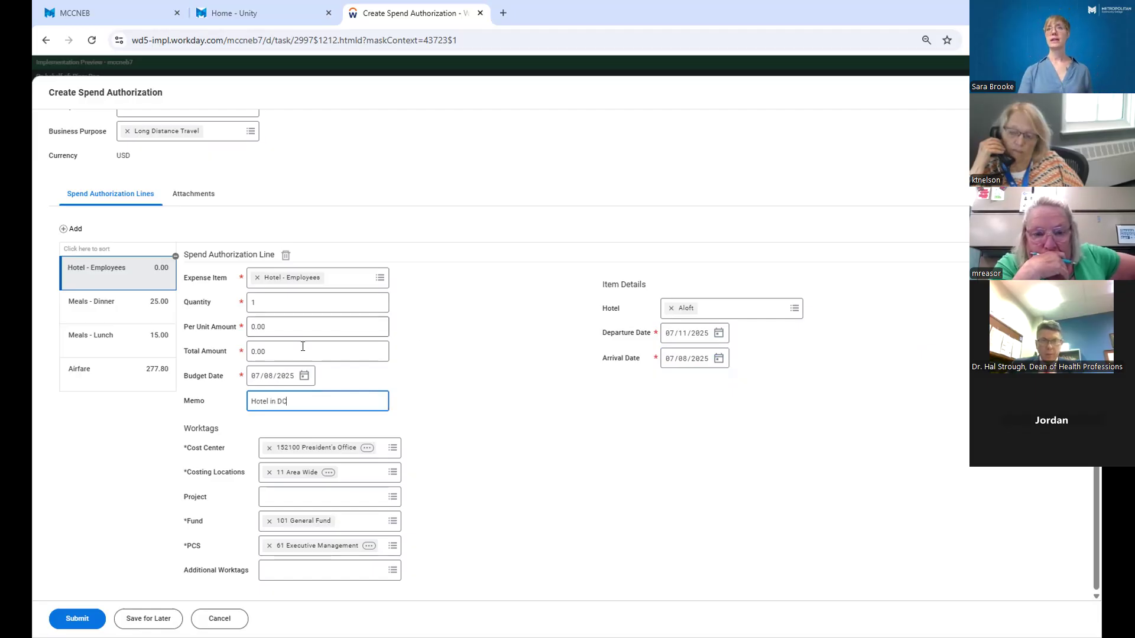
Set the hotel line's per unit amount to 270.00.
left_click(291, 325)
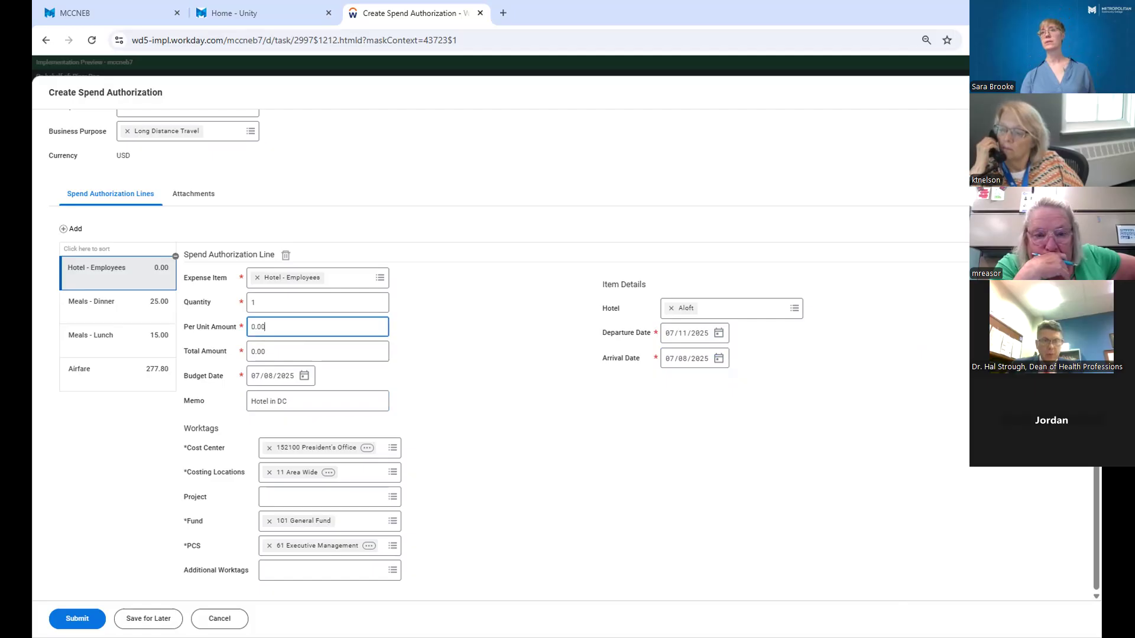
left_click(503, 454)
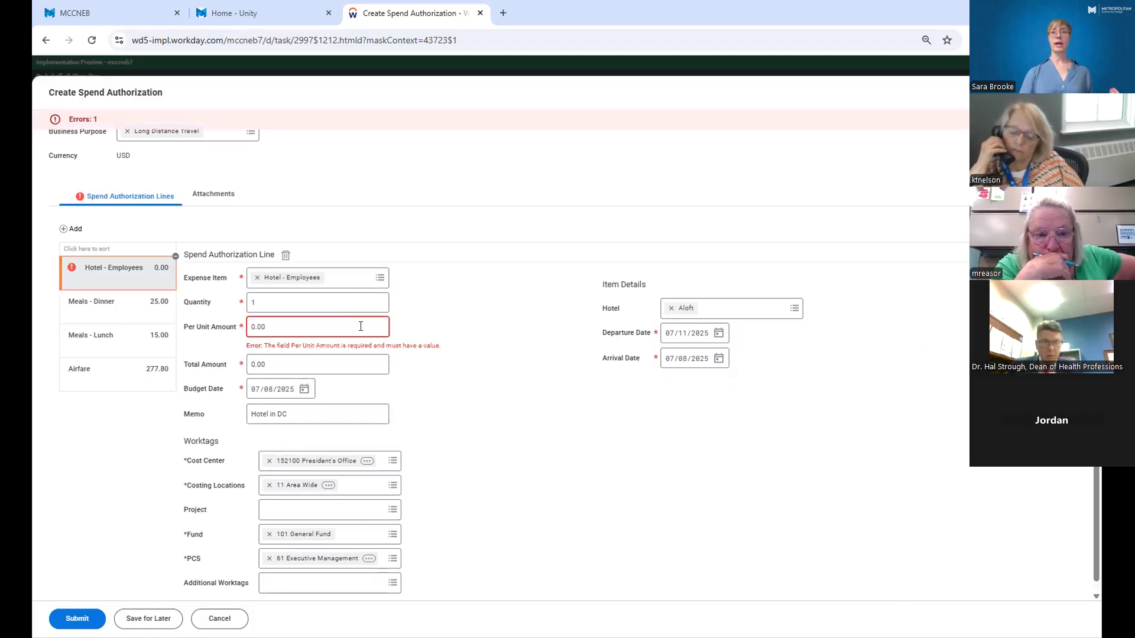
left_click(361, 326)
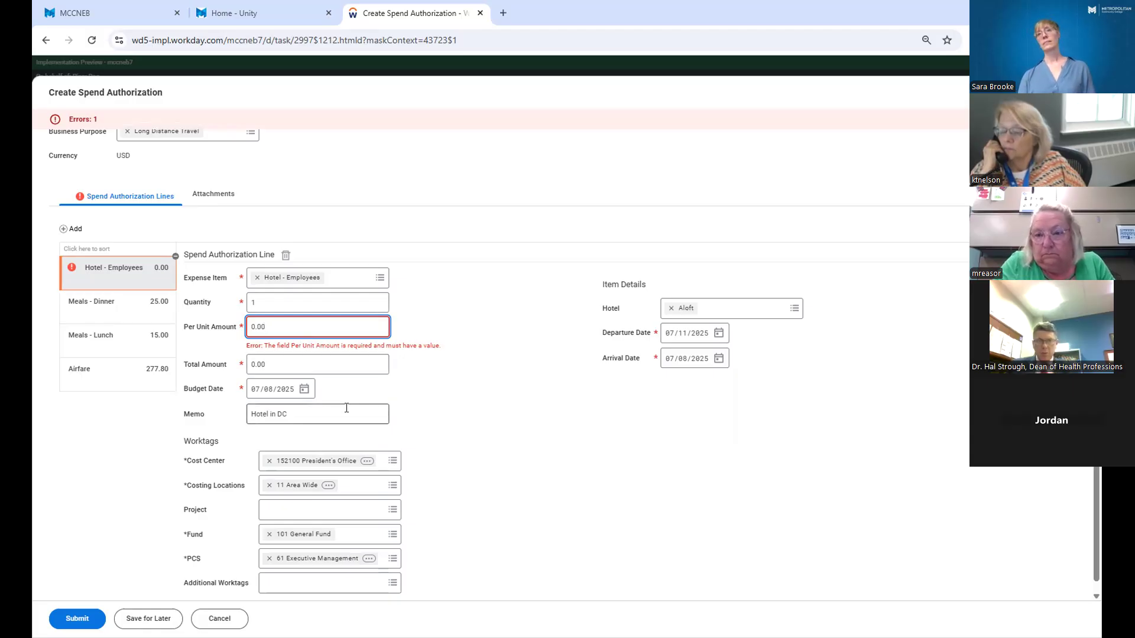
key("BackSpace")
key("BackSpace")
key("BackSpace")
key("BackSpace")
type("270.00")
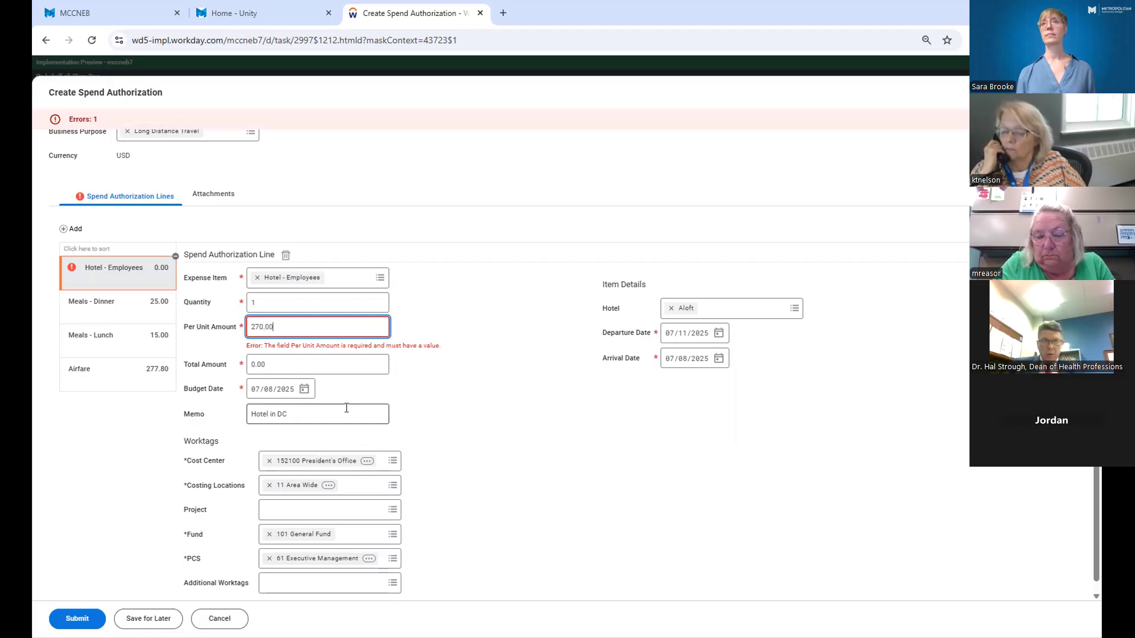
left_click(530, 397)
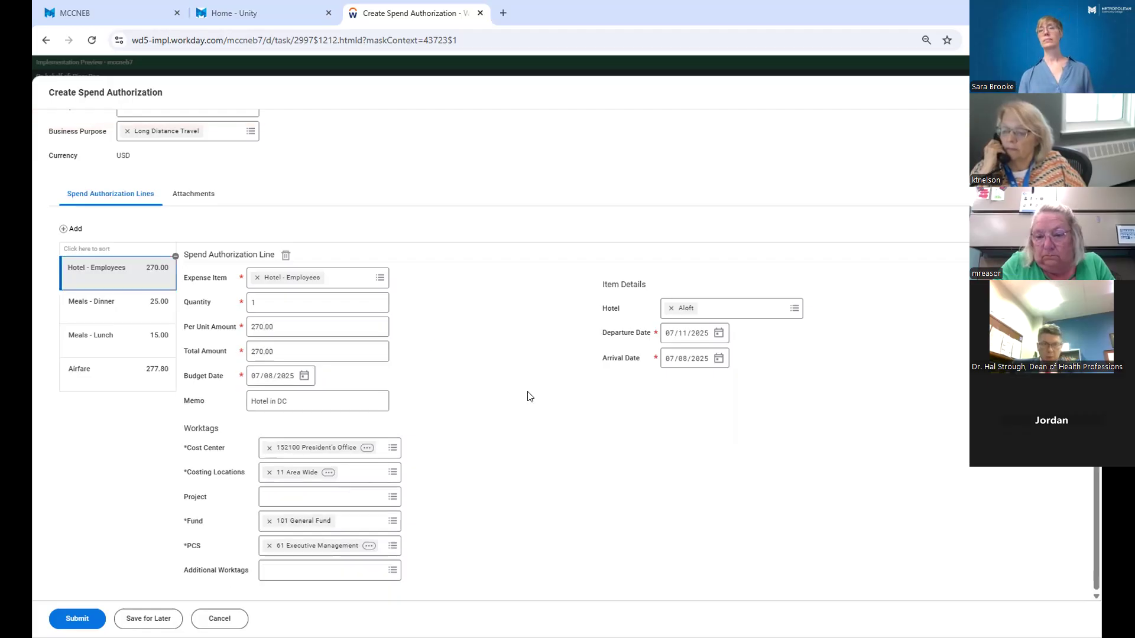
Set the hotel line's quantity to 3.
left_click(318, 302)
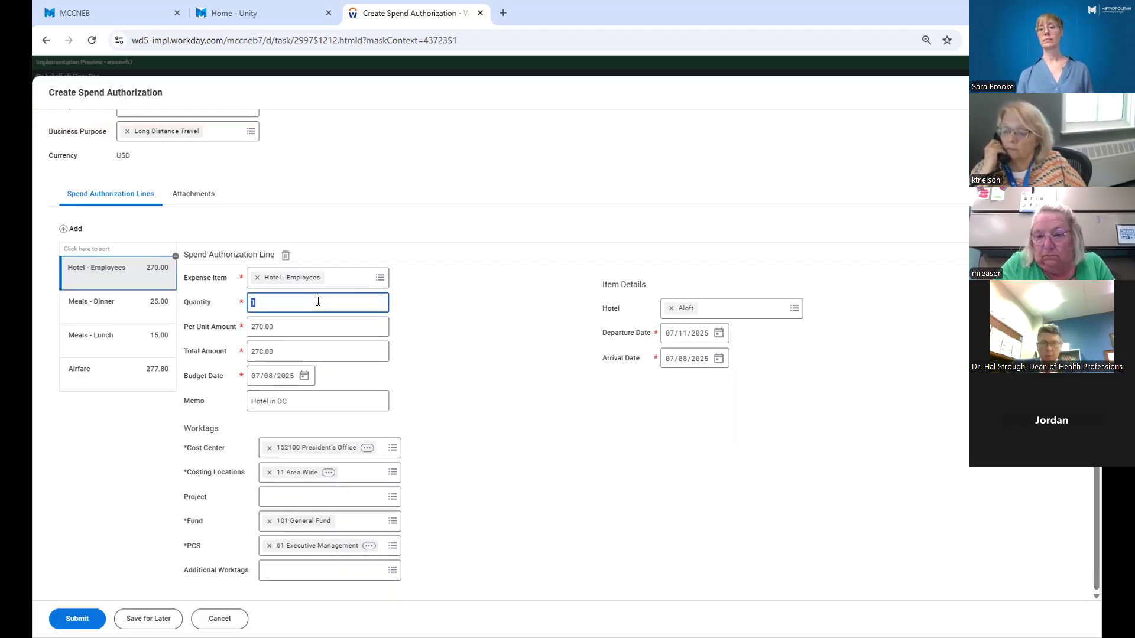
type("3")
left_click(459, 379)
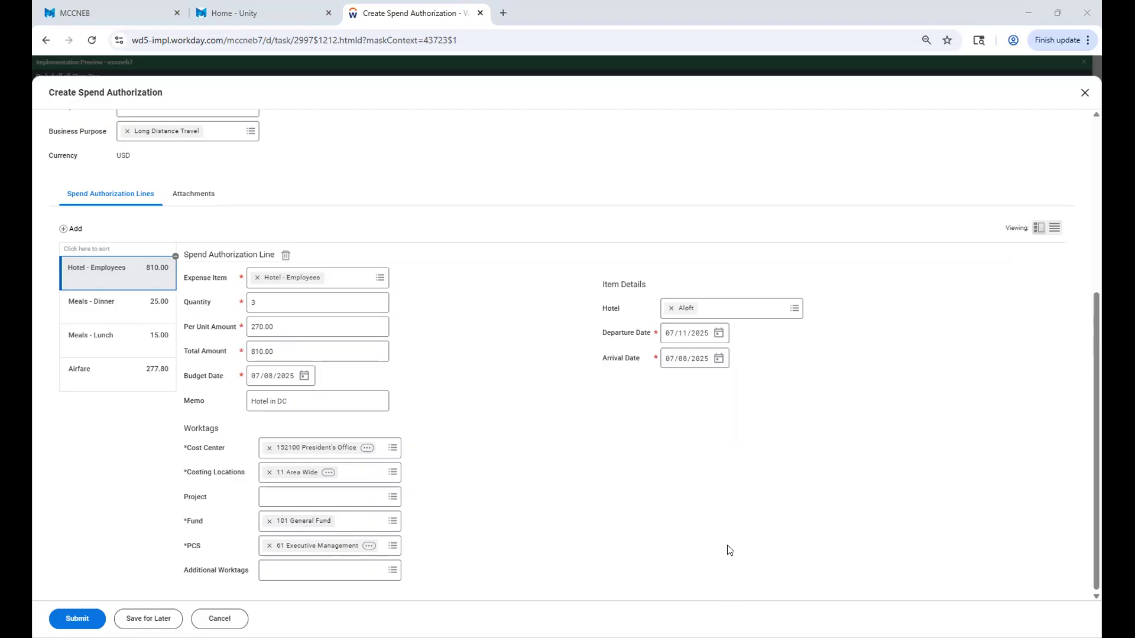
Show the files attached to the spend authorization.
left_click(193, 197)
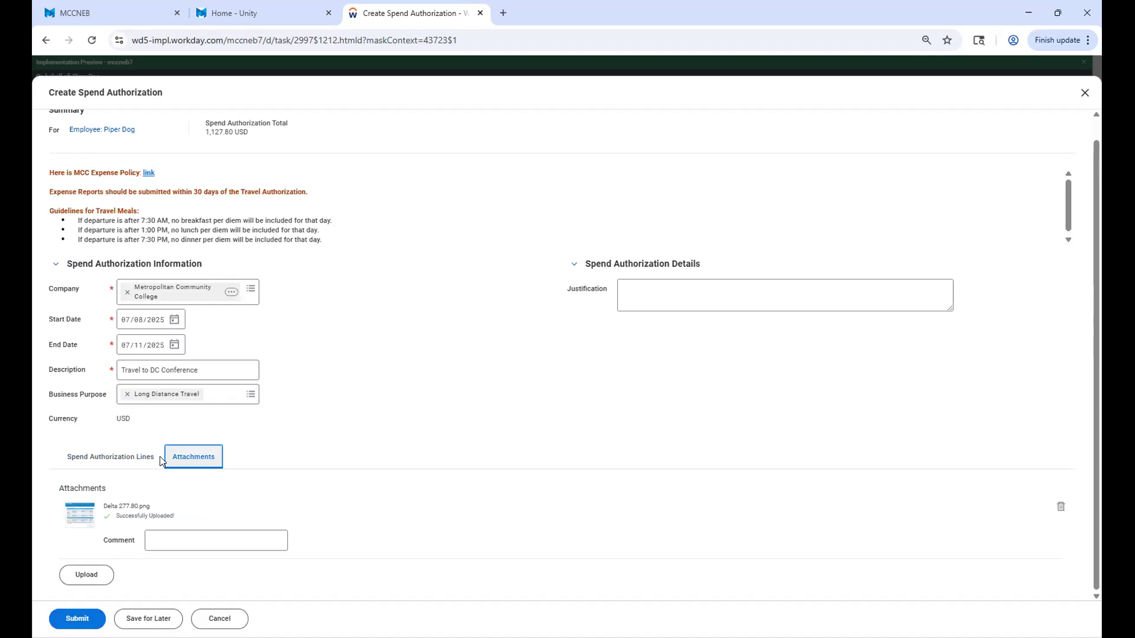
Return to the hotel expense line and browse the active cost centers available for its Cost Center worktag.
left_click(111, 456)
scroll(567, 450, "down", 5)
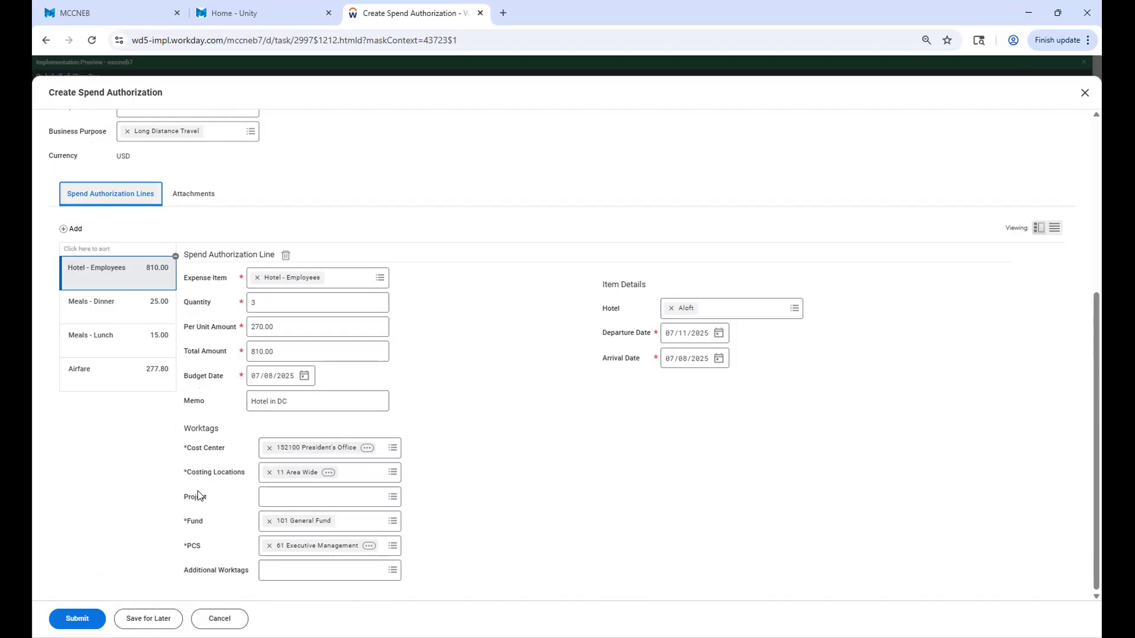
left_click(390, 454)
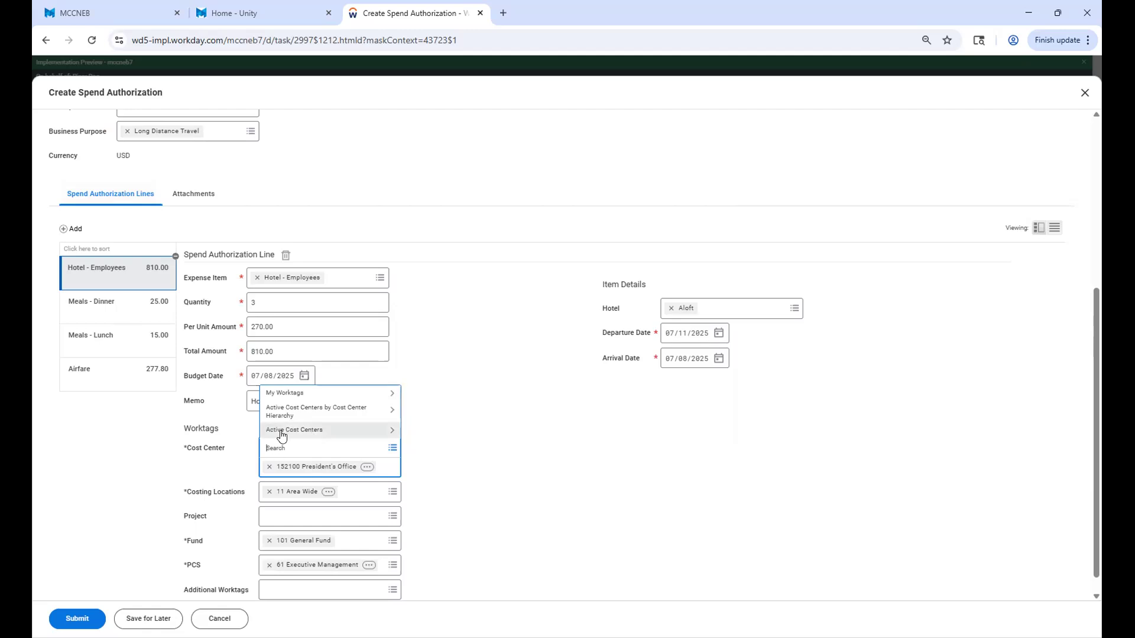
left_click(281, 436)
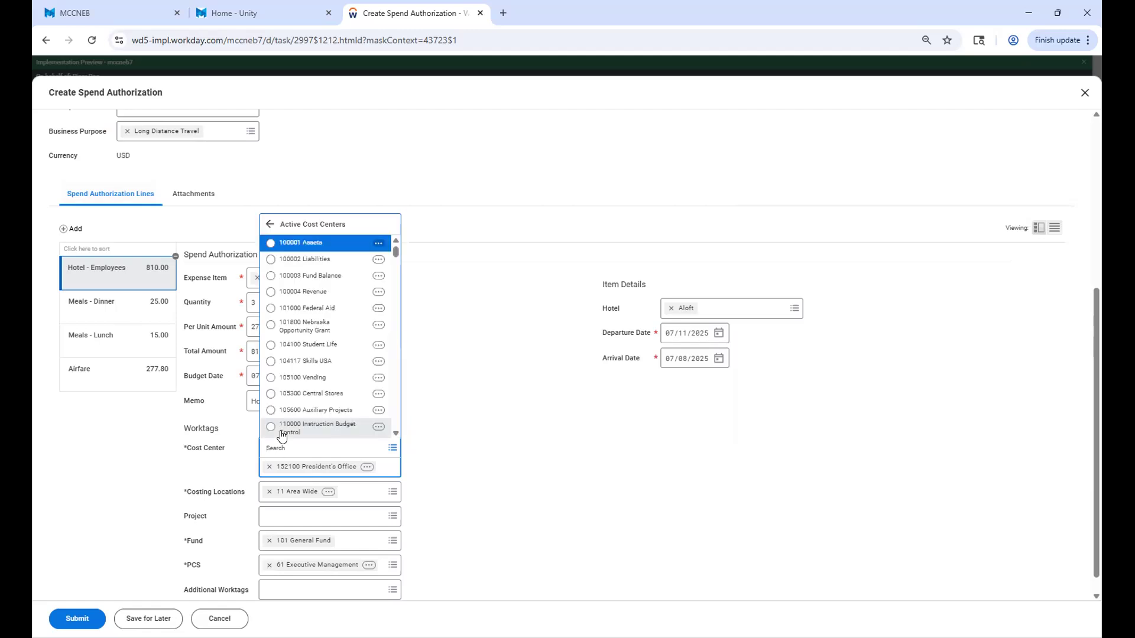
scroll(296, 377, "down", 2)
scroll(307, 379, "up", 3)
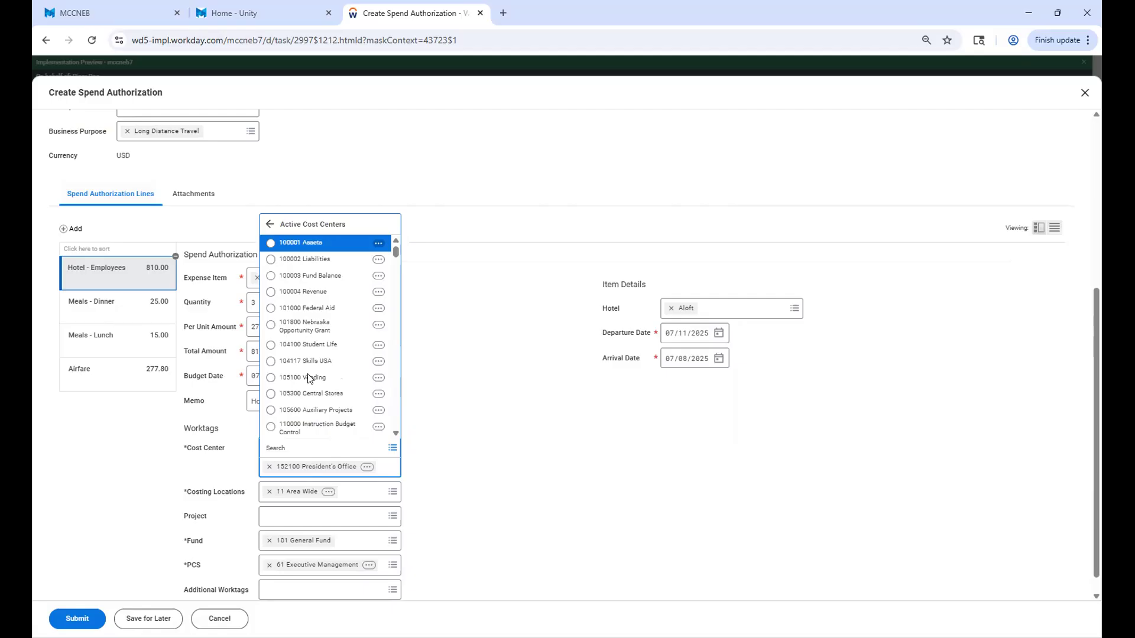
left_click(498, 495)
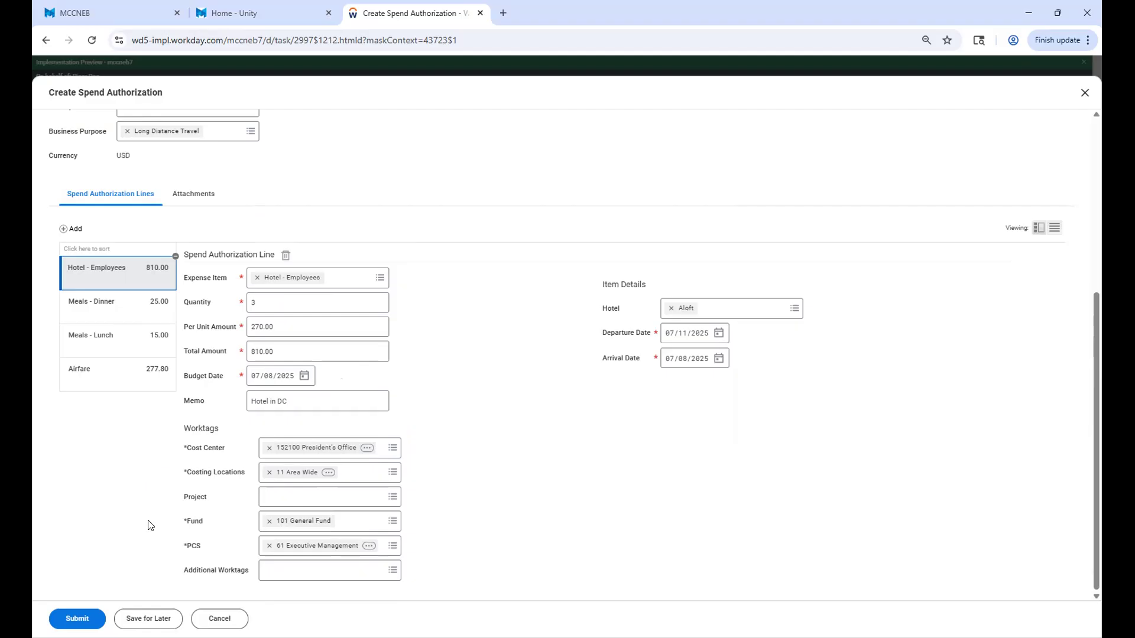
Upload Hotel 260.00.png as an attachment to the spend authorization.
left_click(187, 197)
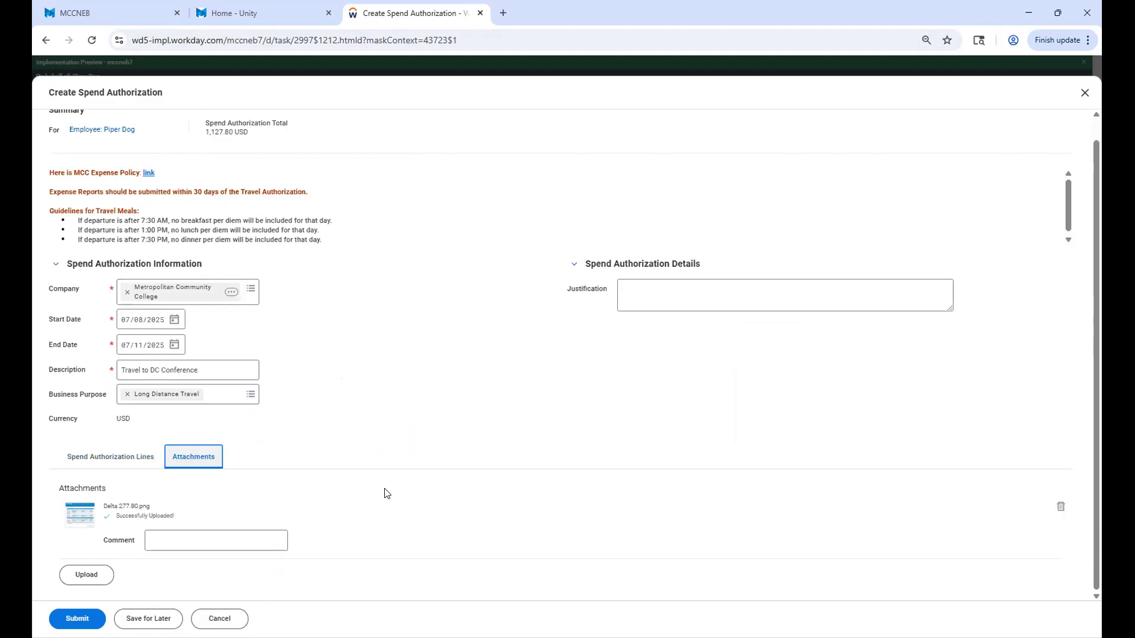
left_click(85, 579)
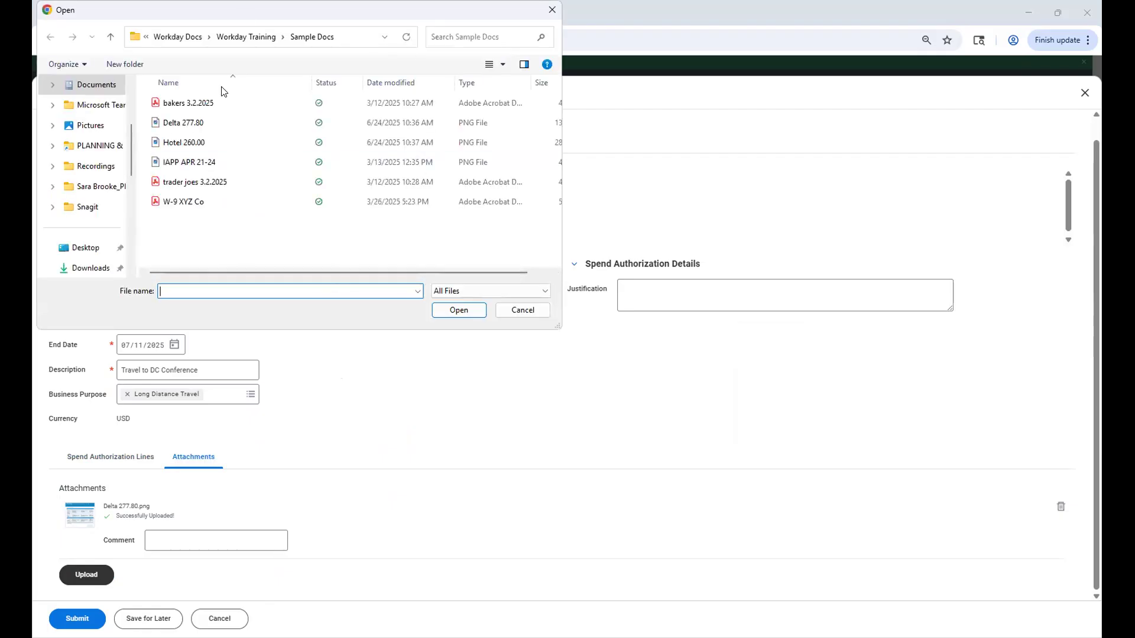
left_click(199, 146)
double_click(199, 146)
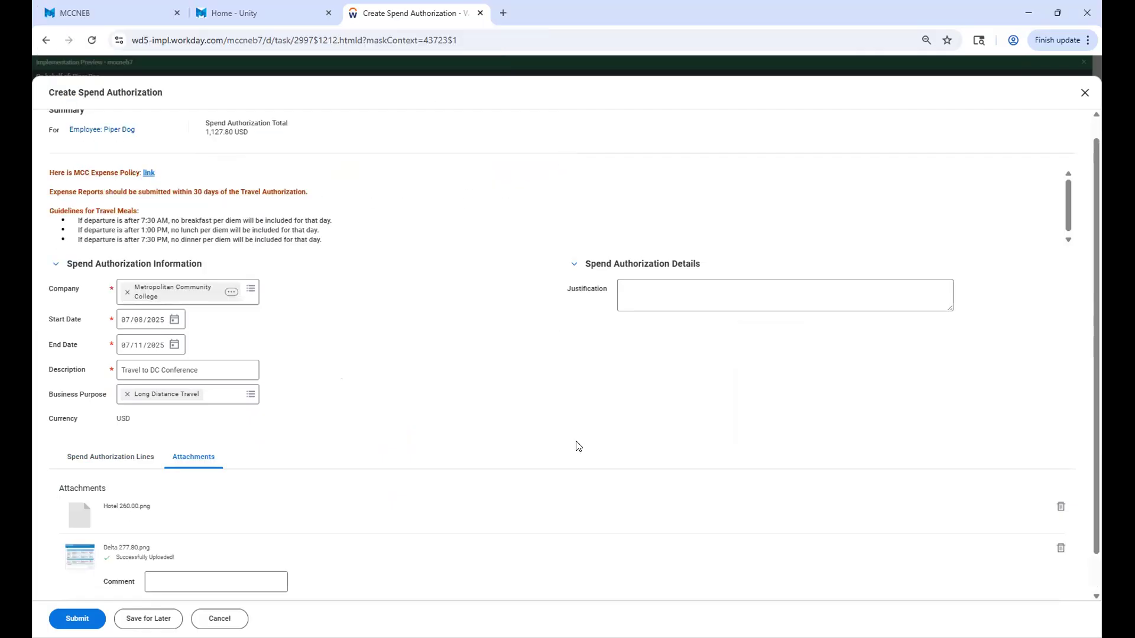
scroll(555, 459, "down", 1)
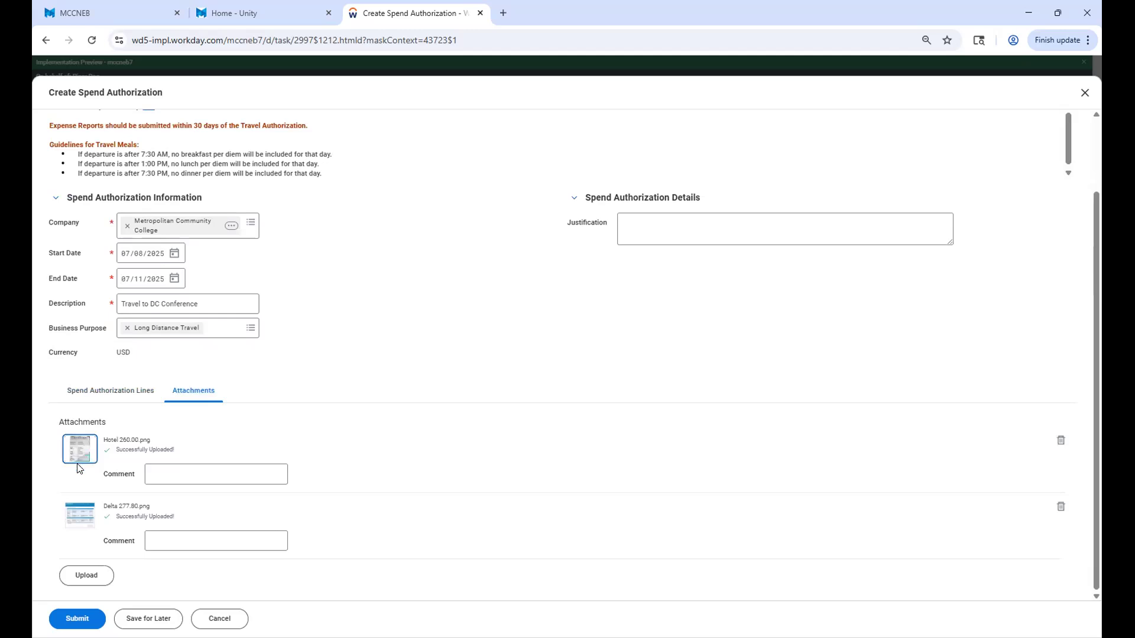
Review the spend authorization's header information, expense lines and hotel line worktags.
left_click(102, 393)
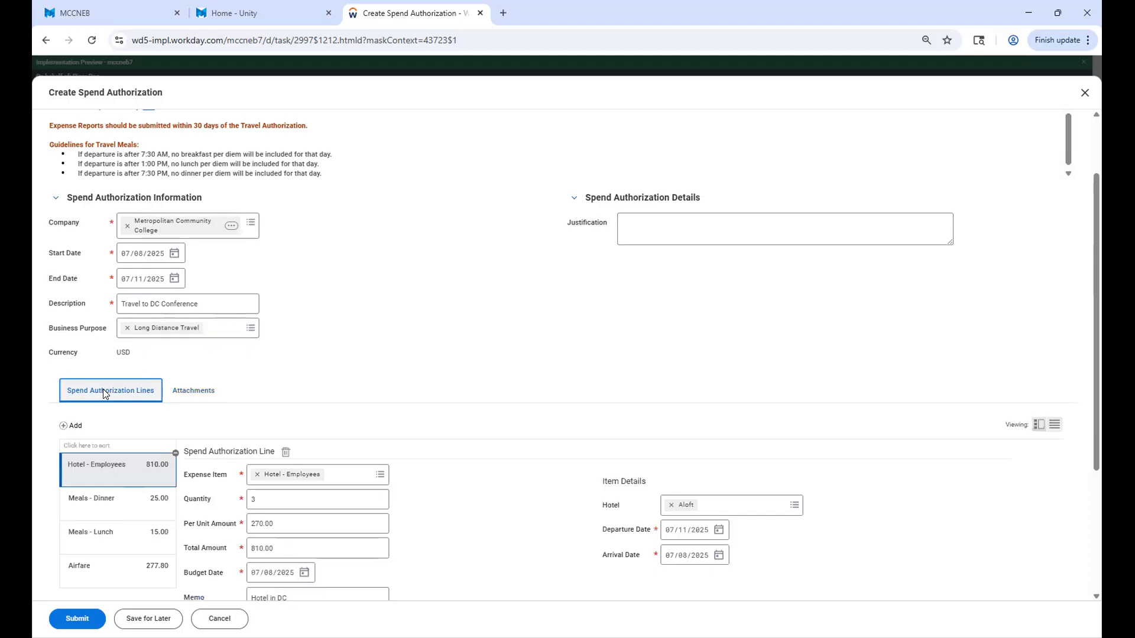
scroll(103, 389, "down", 3)
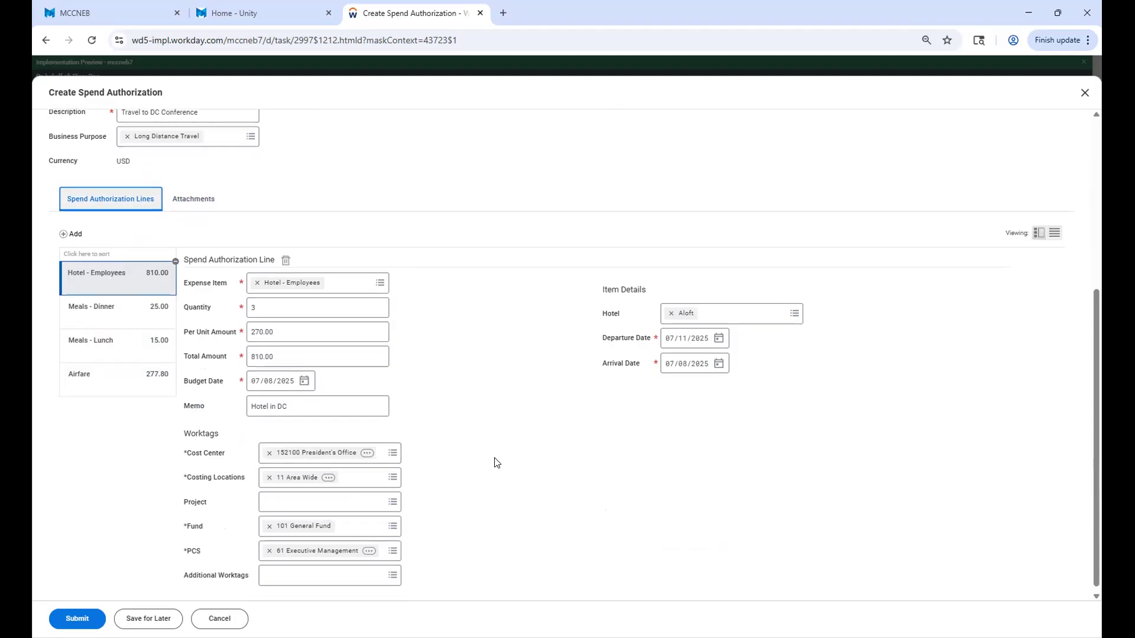
scroll(472, 469, "up", 5)
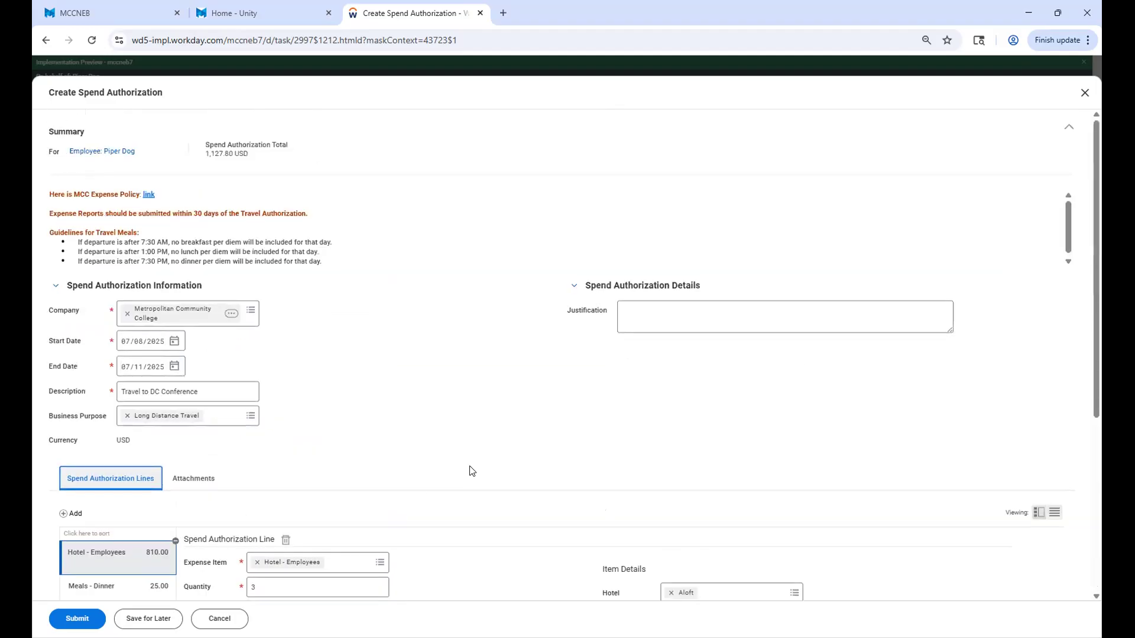
scroll(470, 471, "down", 5)
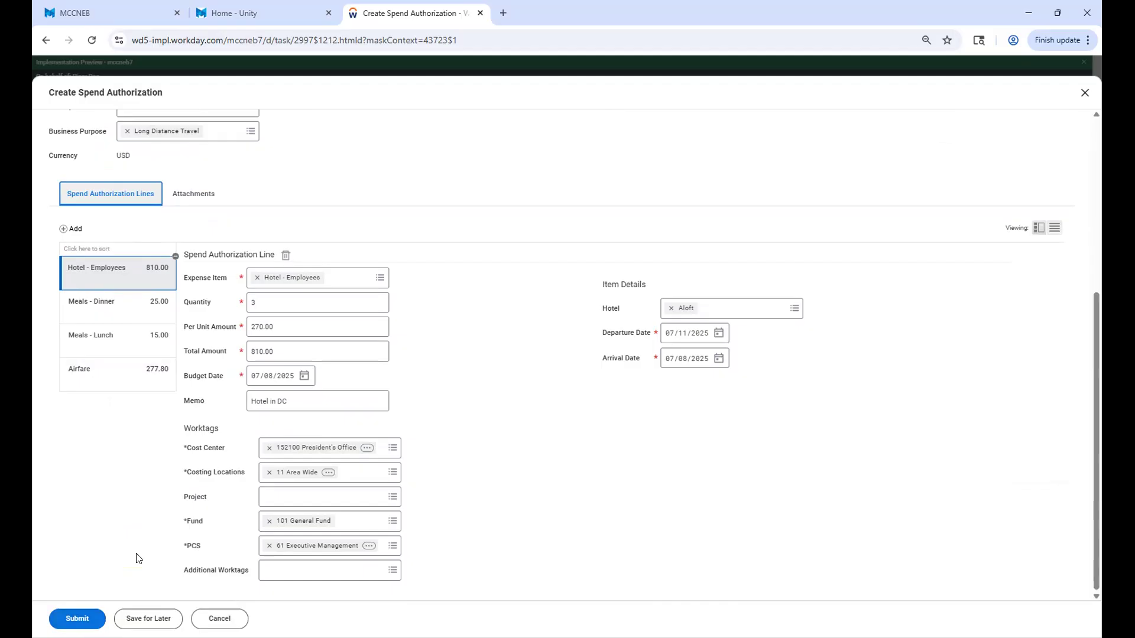
scroll(136, 555, "up", 5)
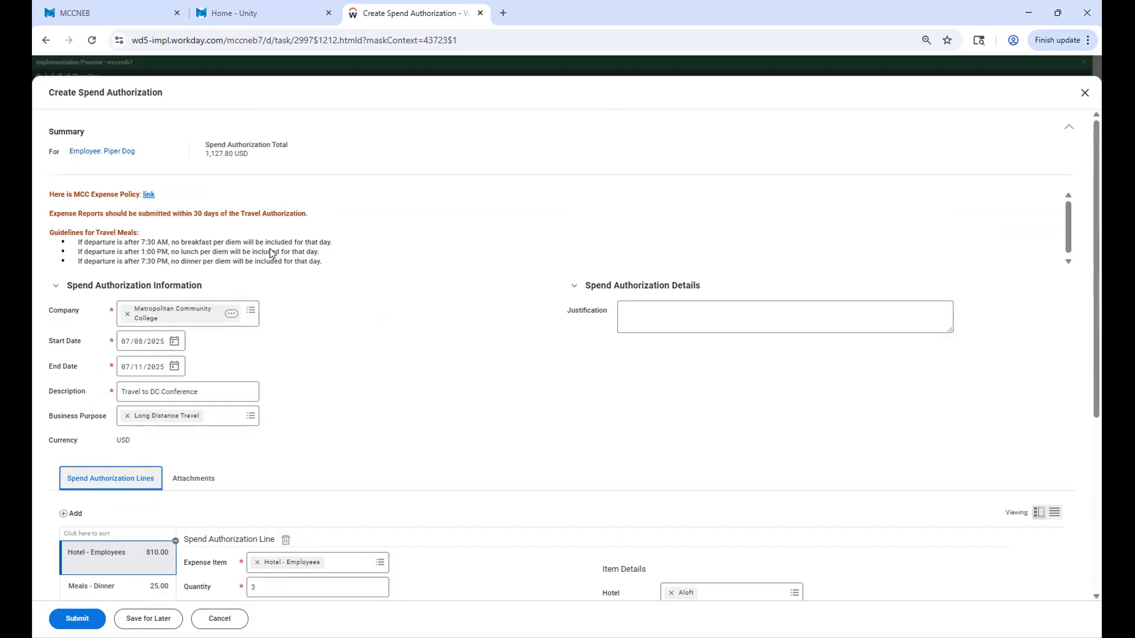
scroll(270, 252, "down", 1)
scroll(274, 538, "down", 5)
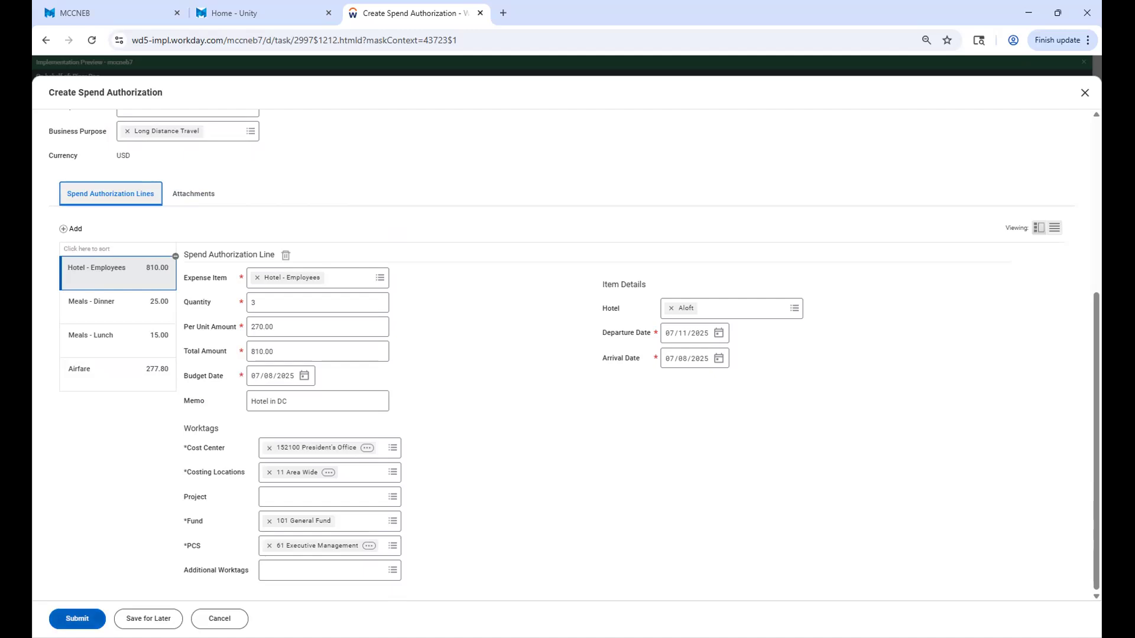
Try to submit the spend authorization and check the reported error details.
left_click(77, 619)
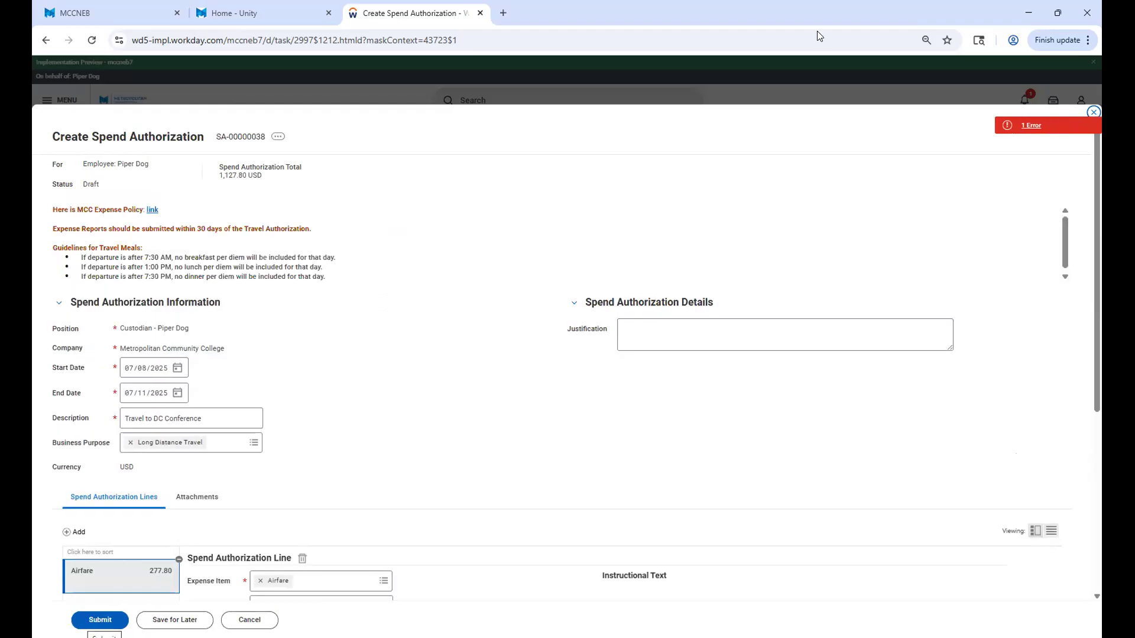
left_click(1033, 128)
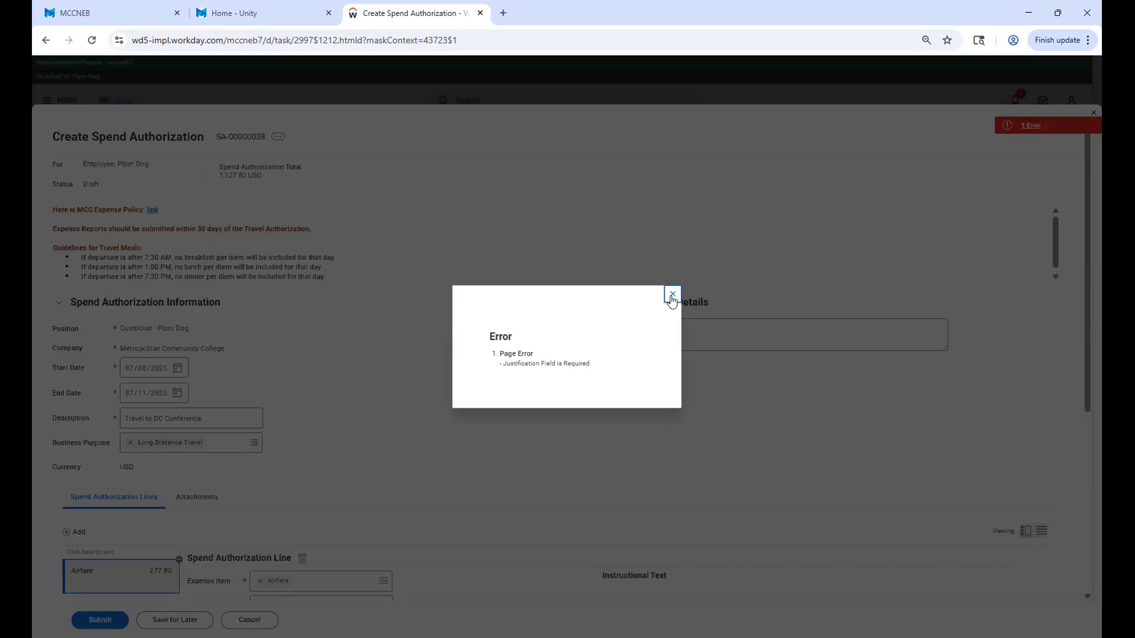
left_click(671, 294)
Enter "DC Edu Conference" as the justification for the spend authorization.
left_click(667, 331)
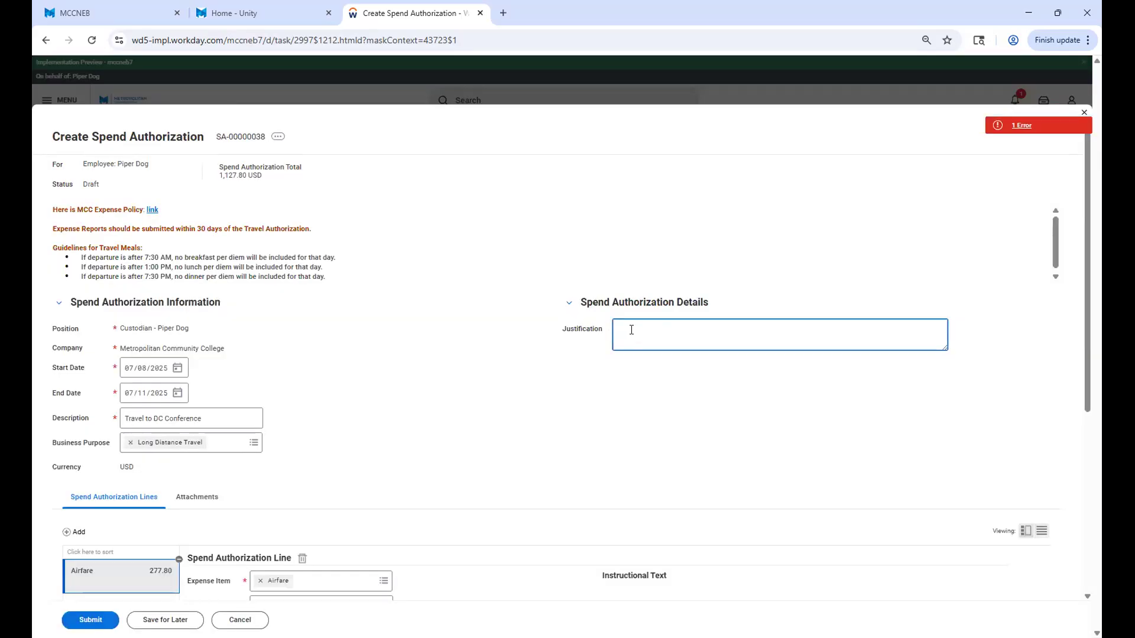
scroll(632, 332, "down", 2)
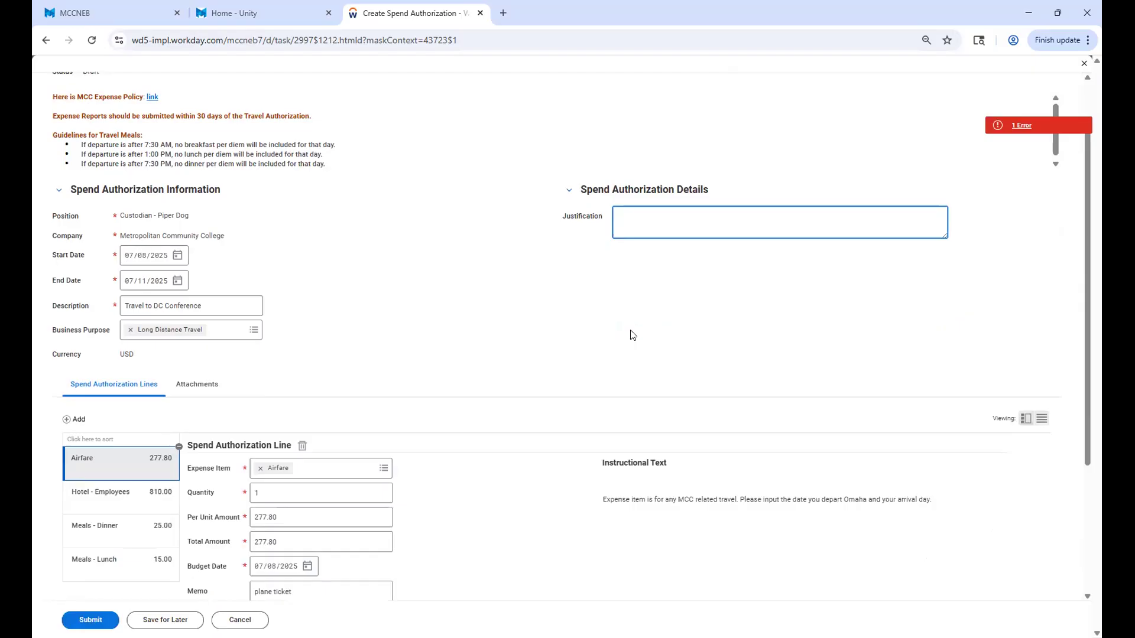
type("DC Edu Conference")
left_click(833, 266)
Submit the spend authorization with the completed justification and dismiss the confirmation.
scroll(832, 266, "down", 3)
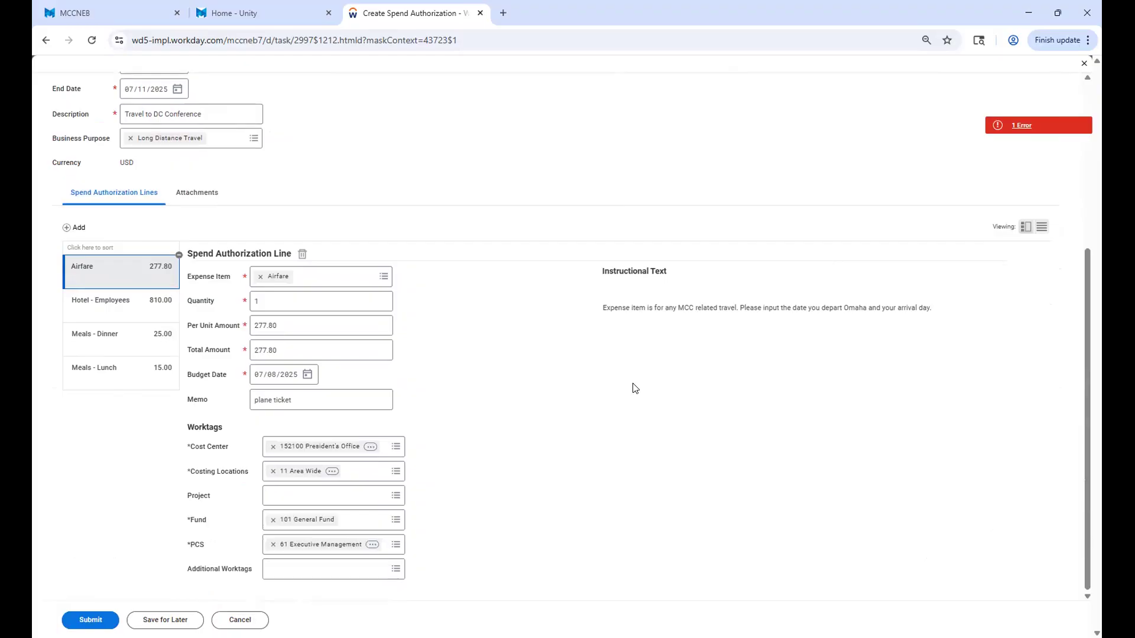
left_click(90, 619)
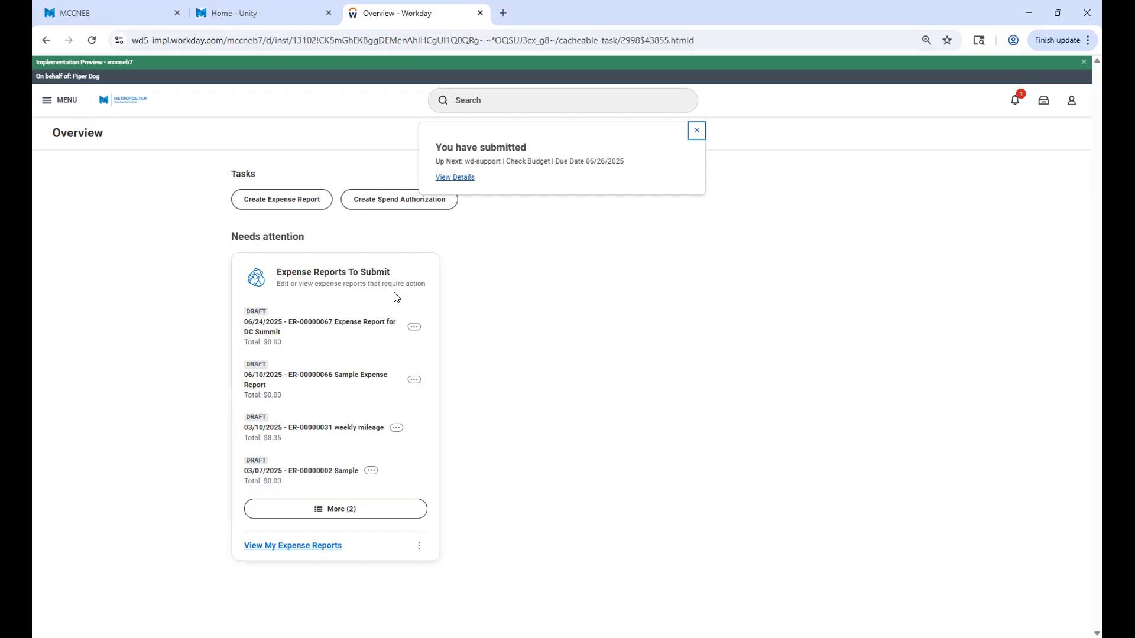
left_click(696, 130)
Search for "spend" and open the My Spend Authorizations report.
left_click(581, 107)
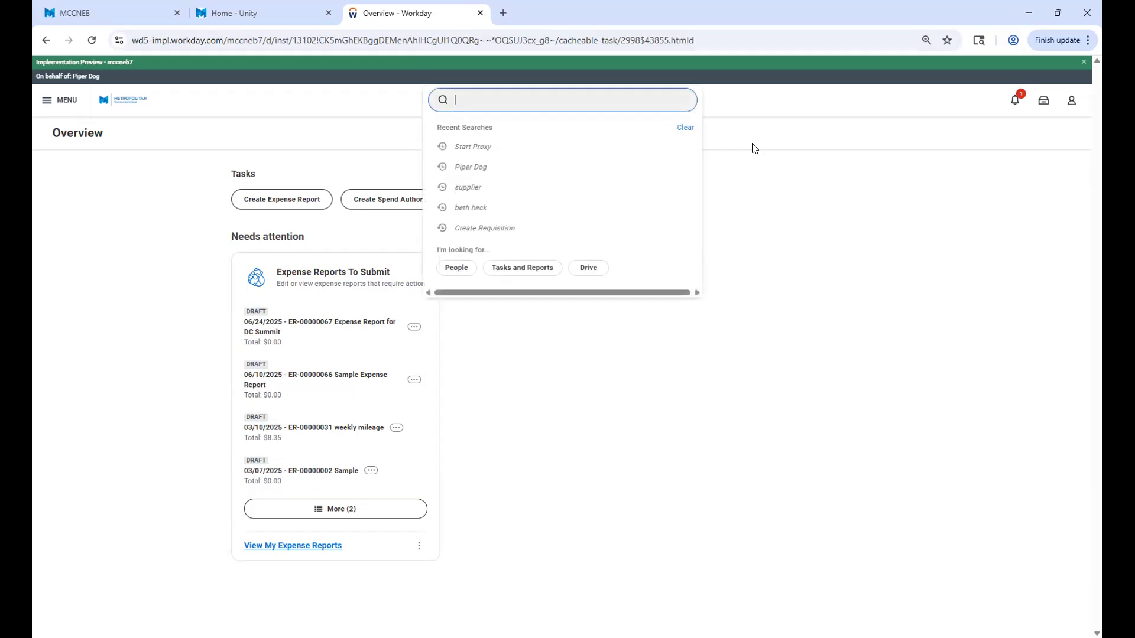
type("spend")
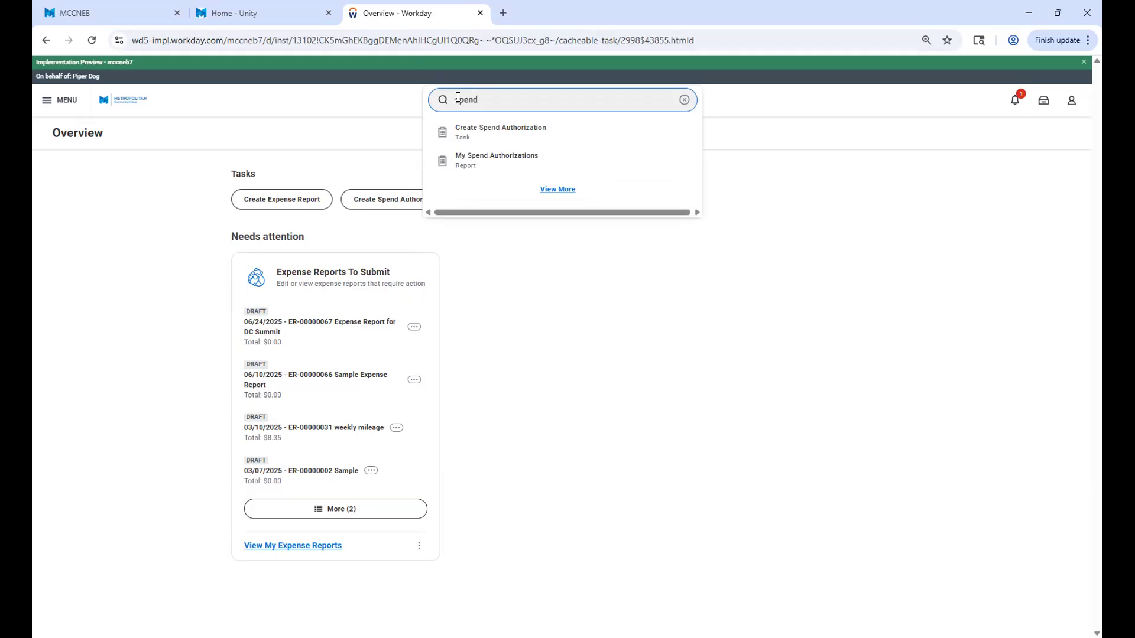
left_click(480, 165)
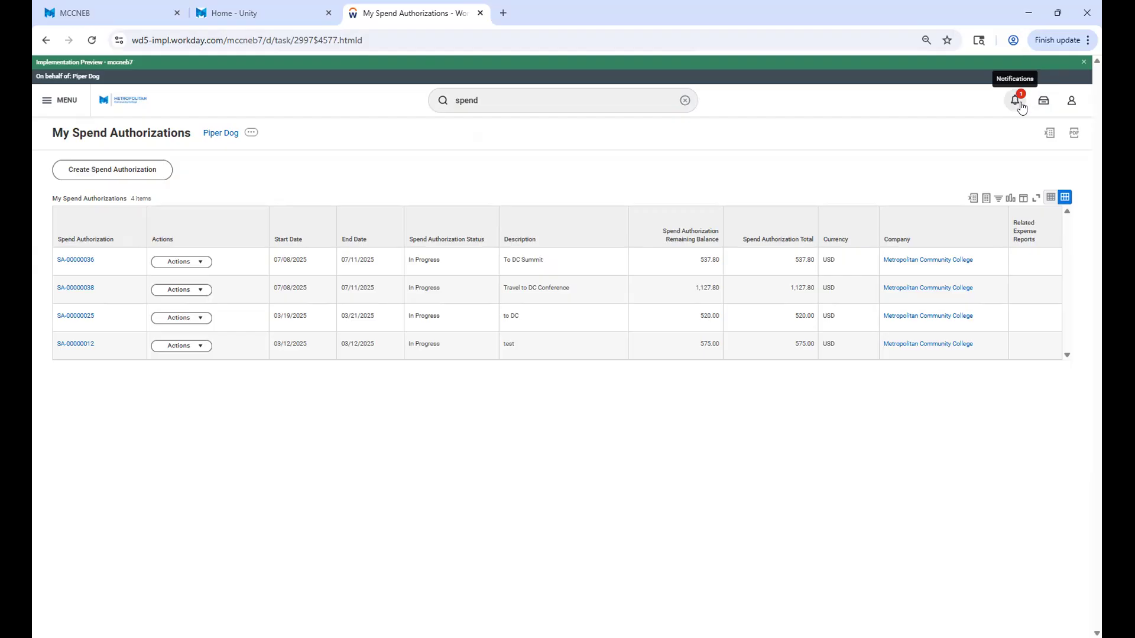
Check the My Tasks inbox and the notifications for items related to the submitted request.
left_click(1045, 104)
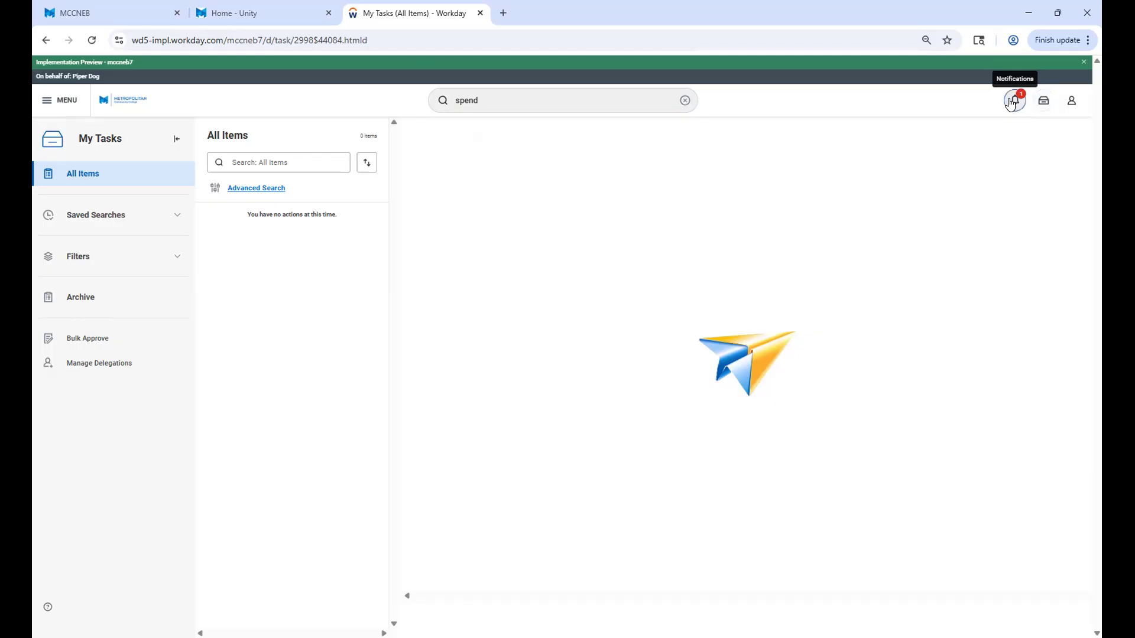
left_click(1012, 103)
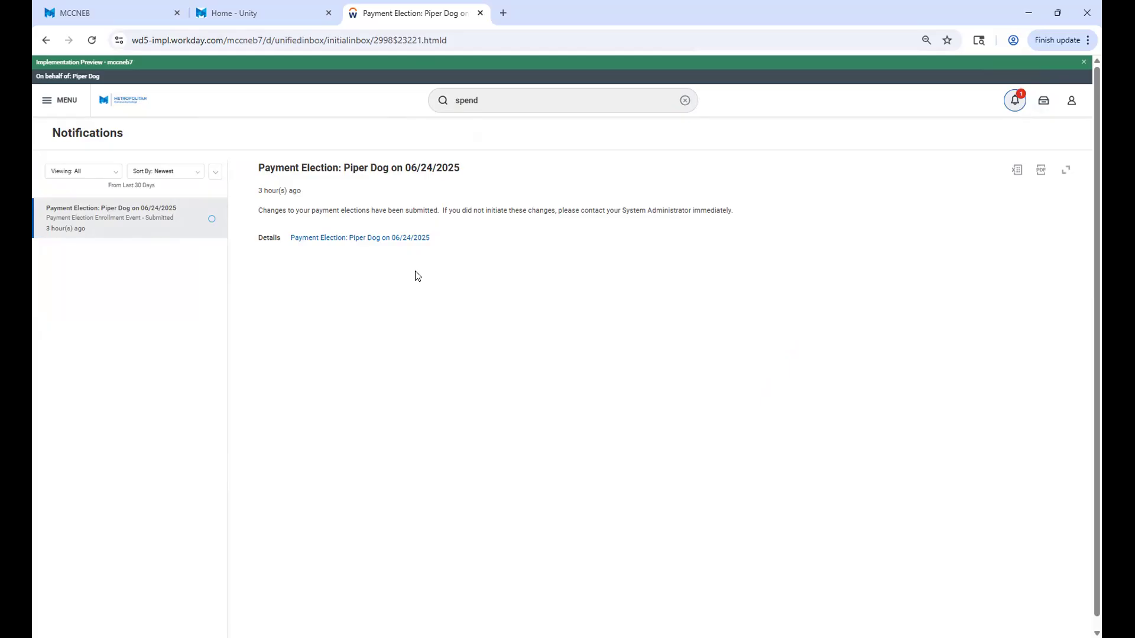
left_click(1044, 104)
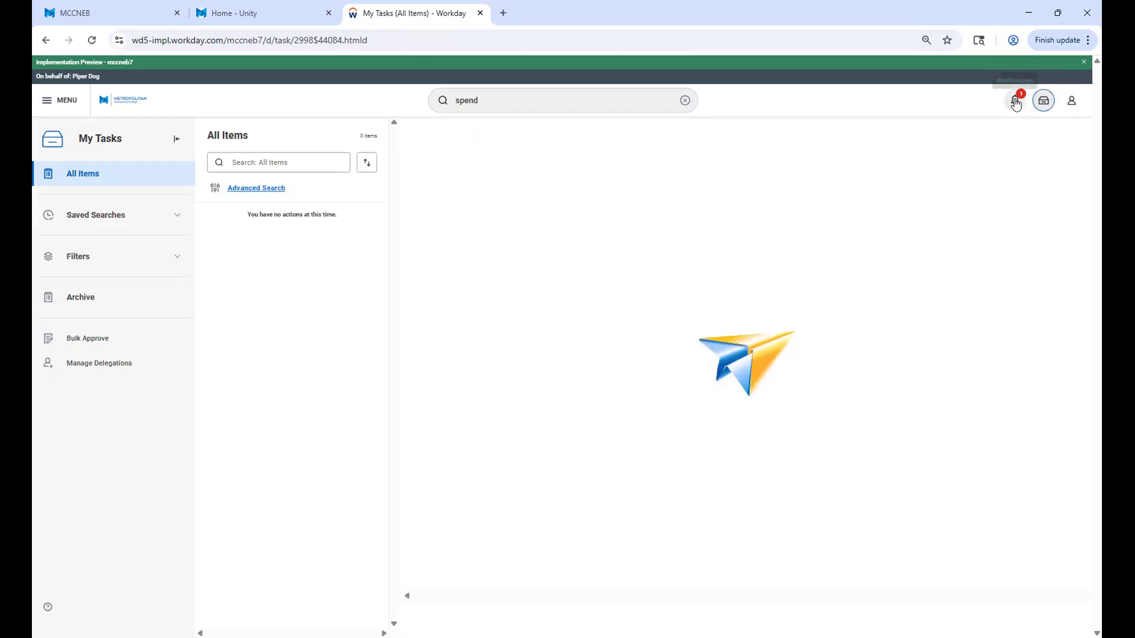
left_click(1015, 103)
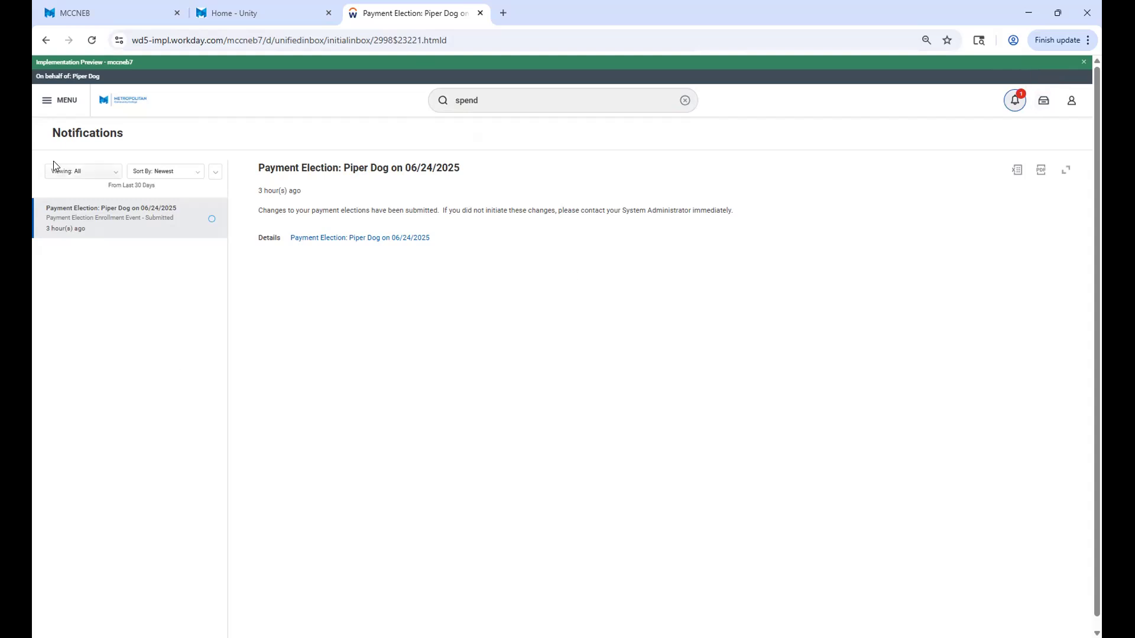
Look over the main navigation options, and return to the My Spend Authorizations report using the "spend" search.
left_click(57, 107)
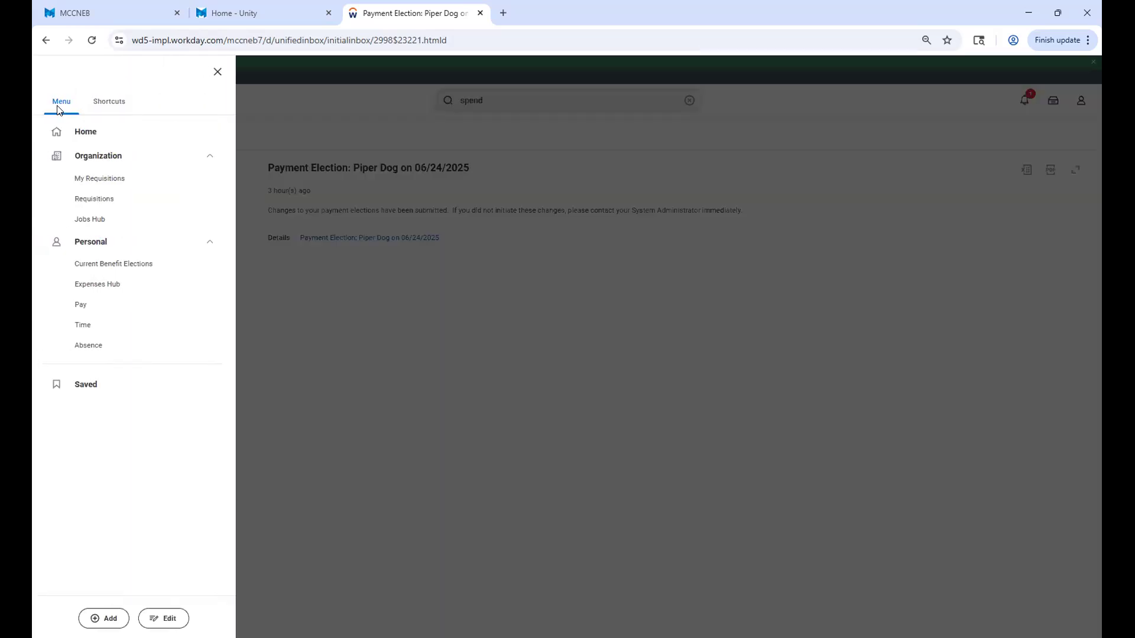
left_click(459, 398)
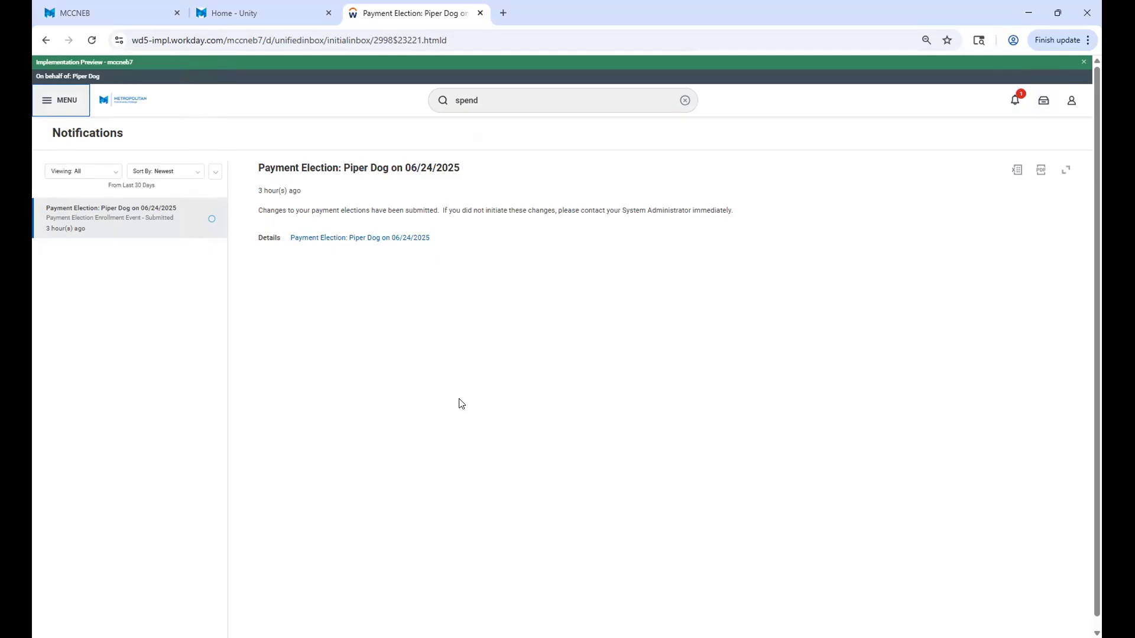
left_click(58, 111)
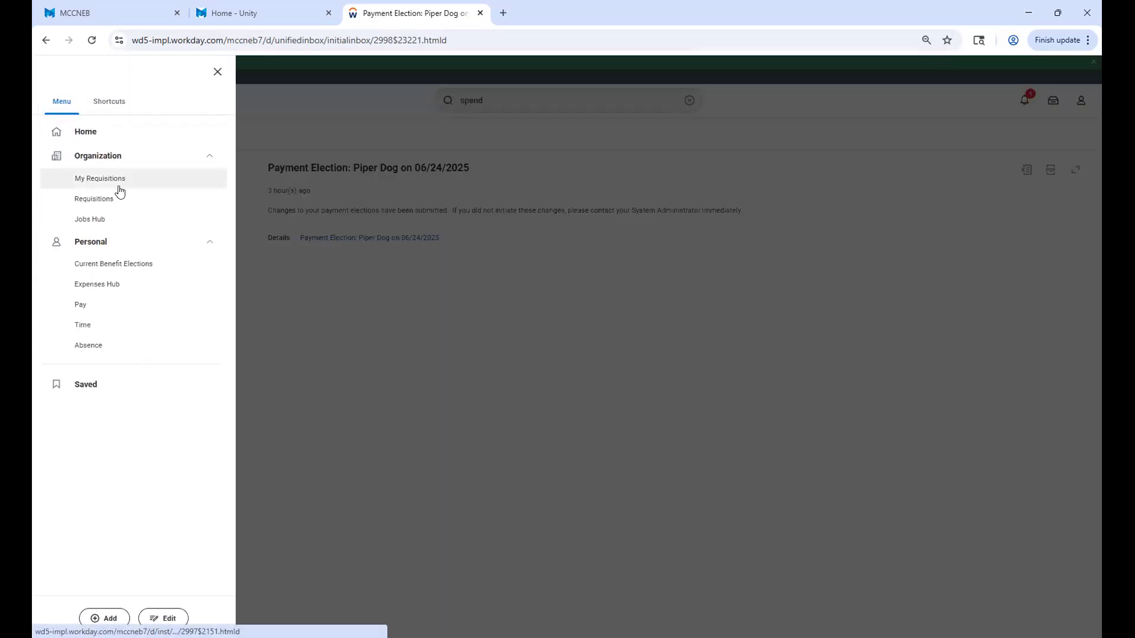
left_click(512, 93)
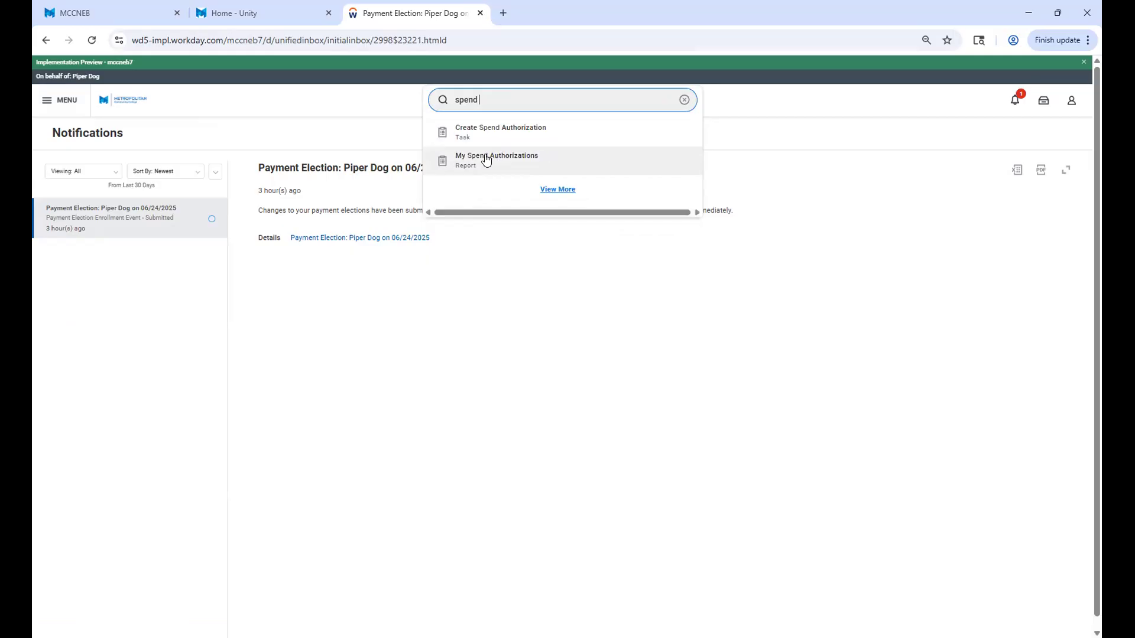
left_click(486, 160)
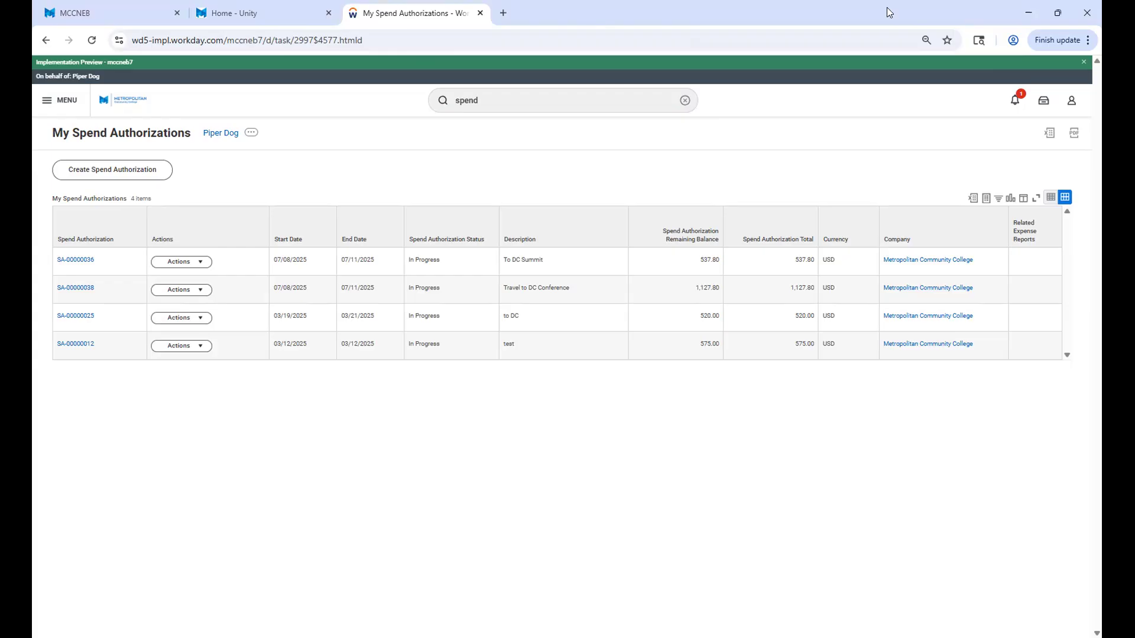
Switch to the Unity intranet home page in the browser and launch Workday from its list of apps.
key("ctrl+t")
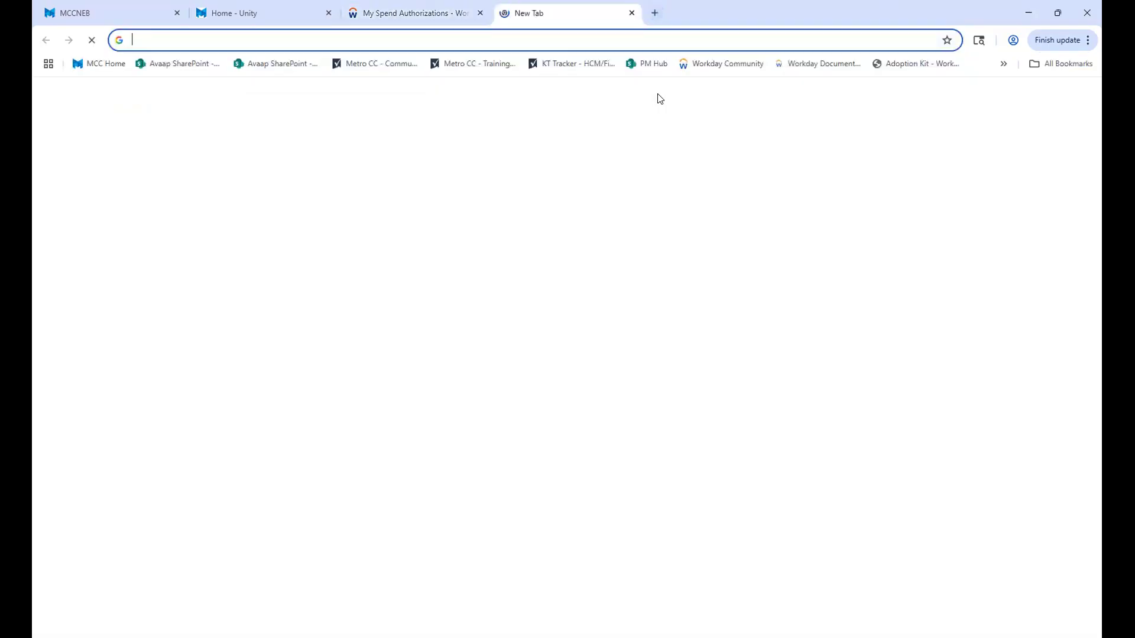
left_click(237, 16)
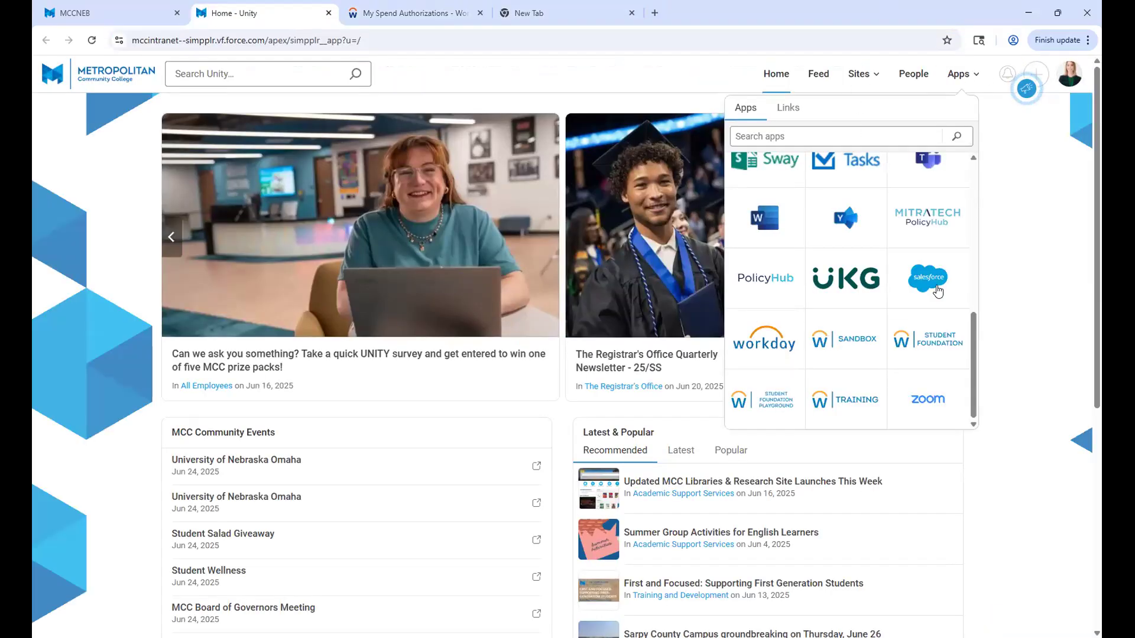
left_click(757, 354)
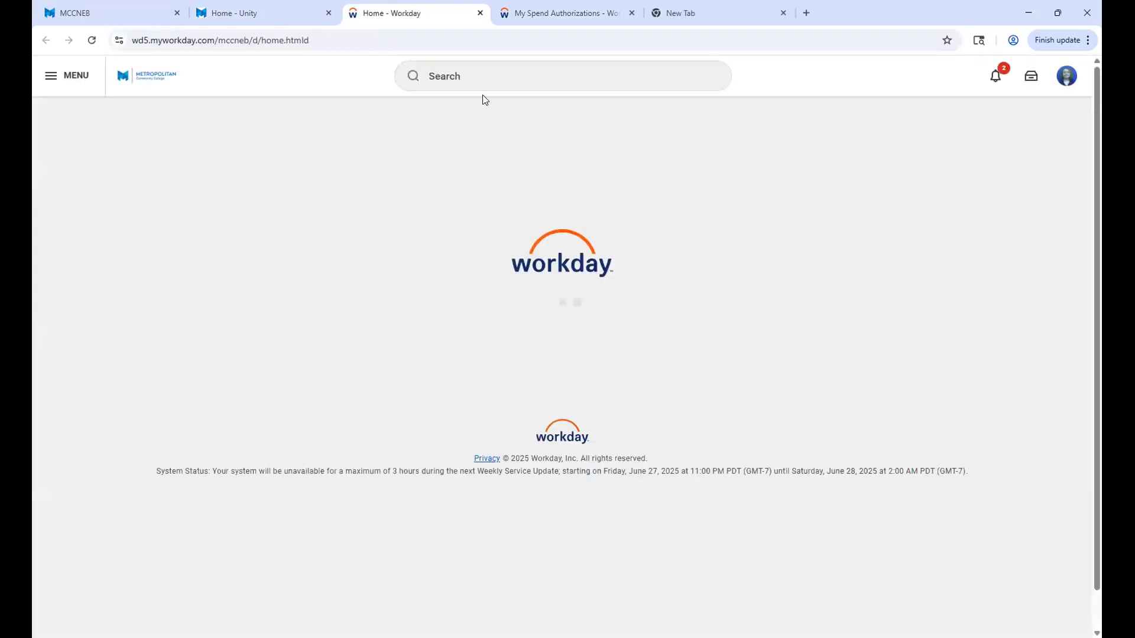
Search for "spend" in the newly opened Workday environment and close the suggestions.
left_click(459, 75)
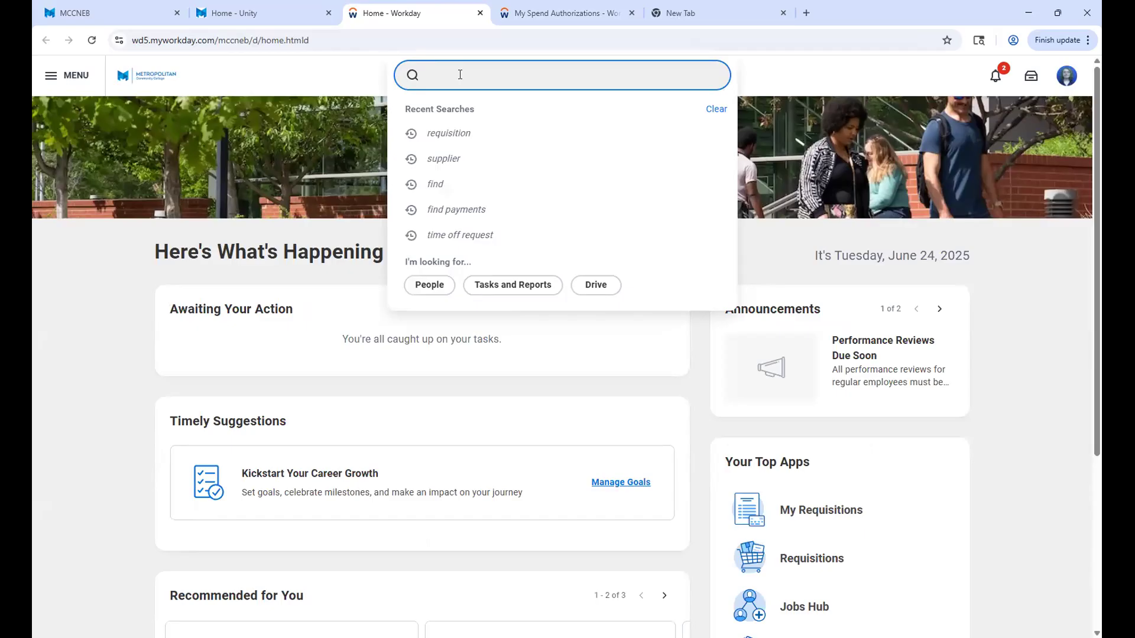
type("spend")
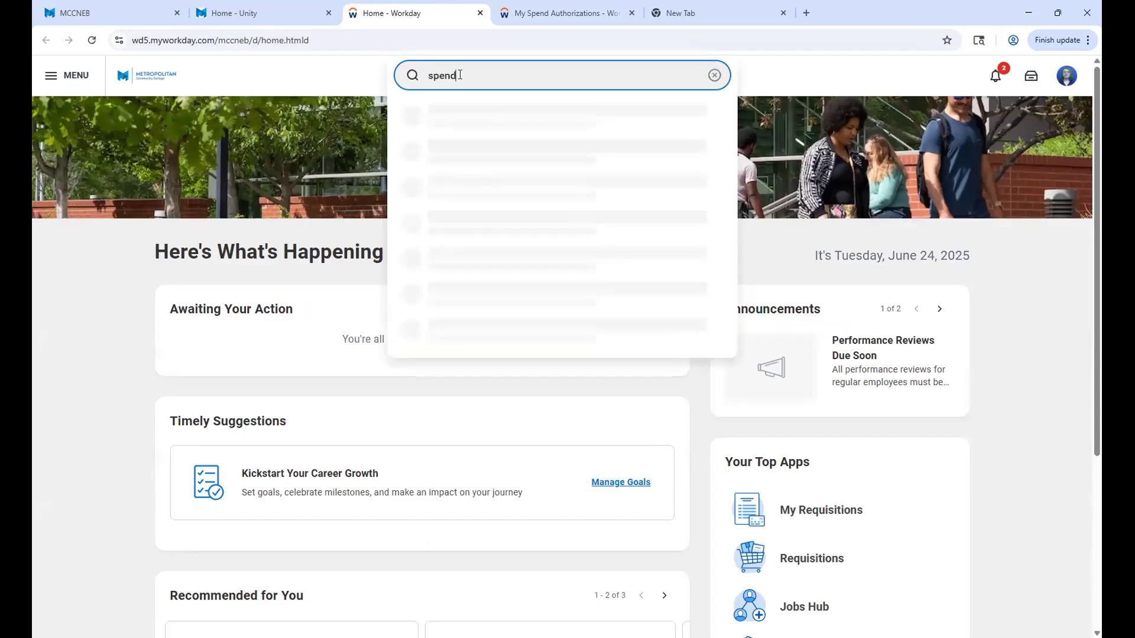
left_click(460, 115)
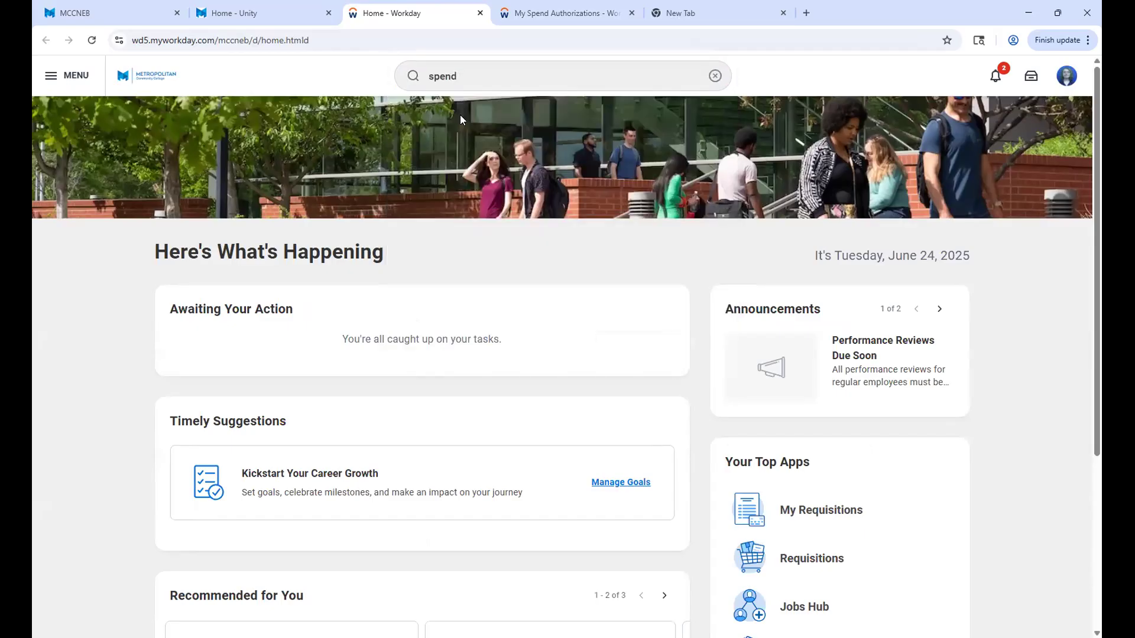
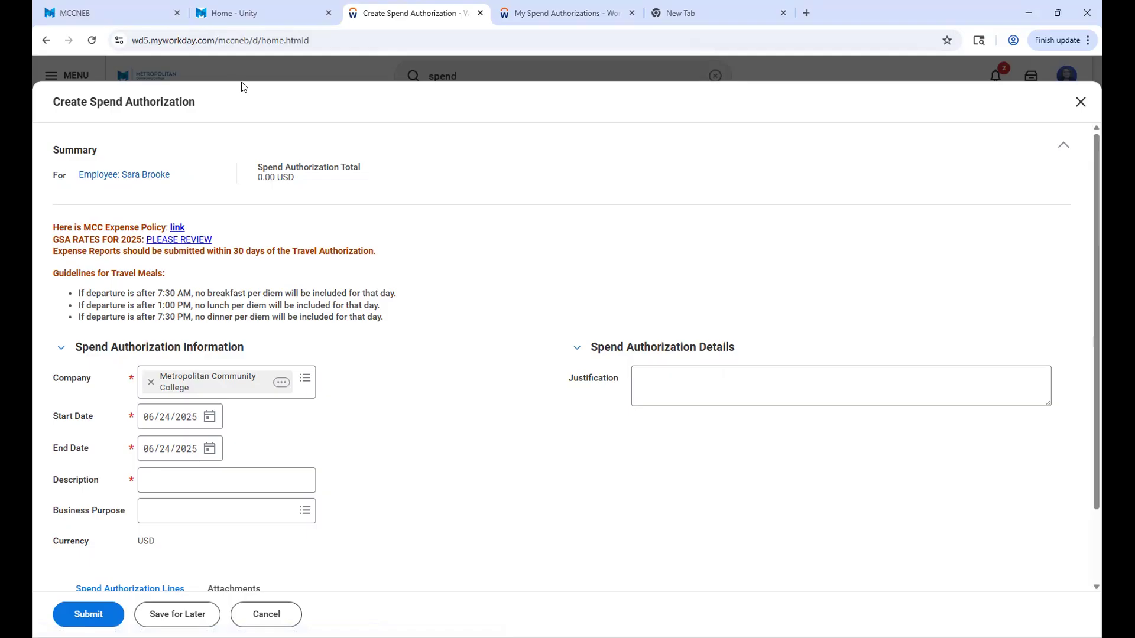
Reopen the Create Spend Authorization task from the "spend" search and close its form without saving.
left_click(1080, 102)
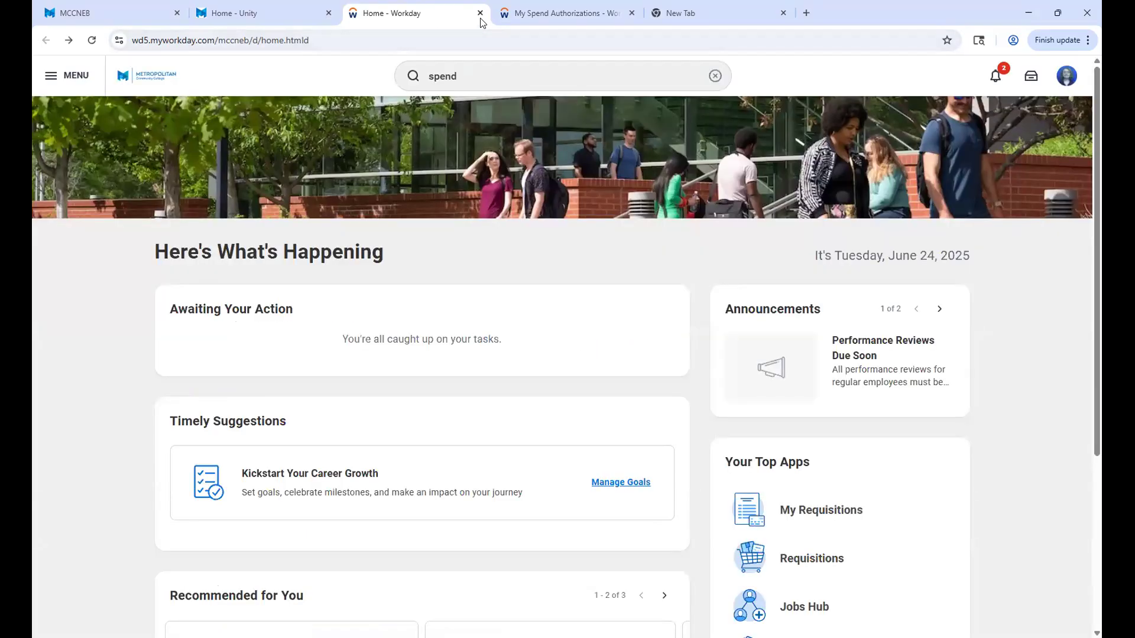
left_click(478, 83)
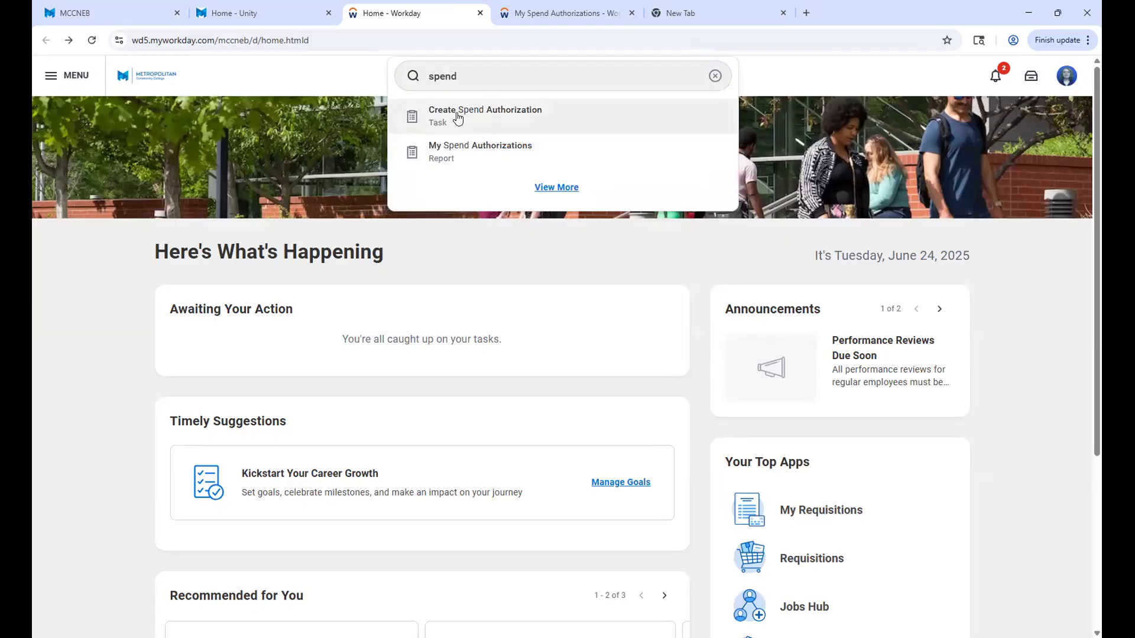
left_click(458, 118)
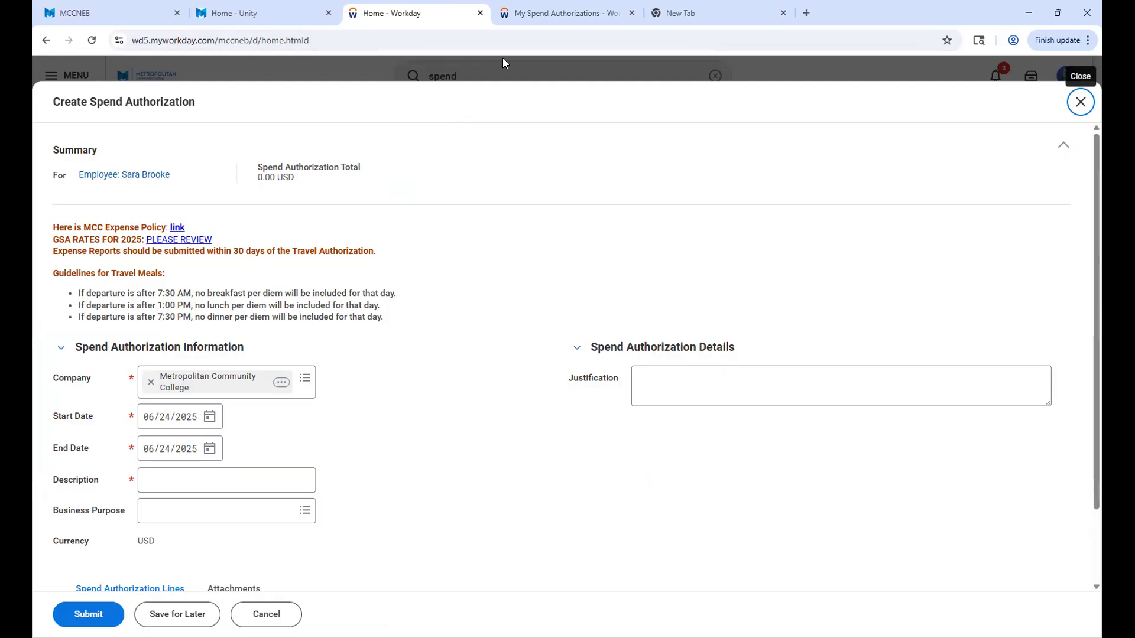
left_click(1079, 102)
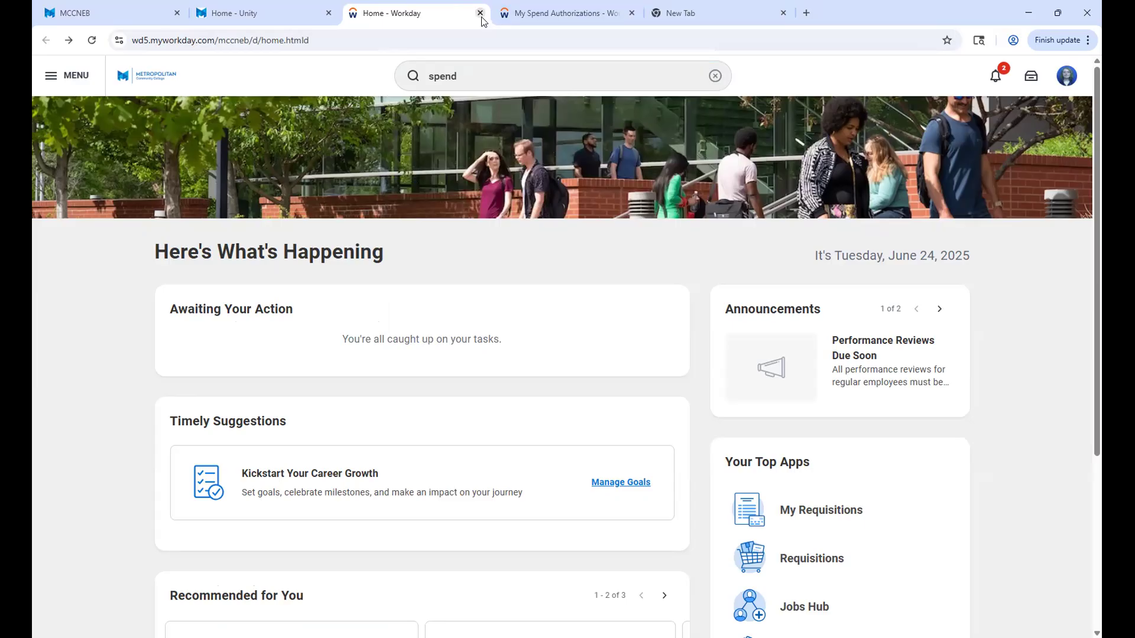
Close the extra Workday home page and start a new expense report from the Expenses Hub.
key("ctrl+w")
left_click(375, 17)
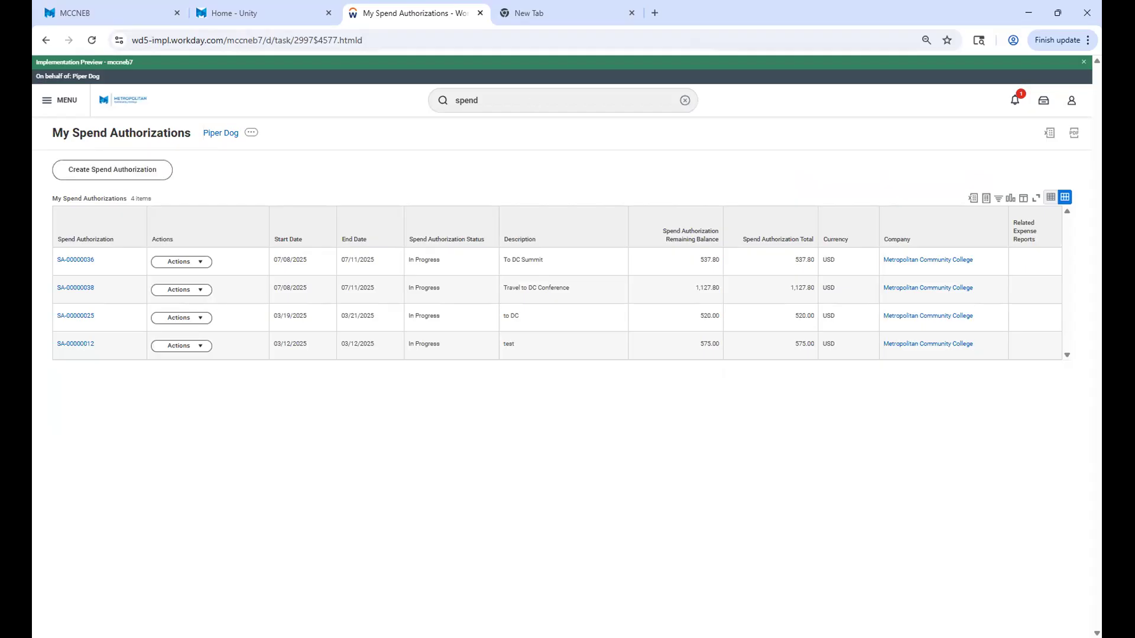
left_click(65, 100)
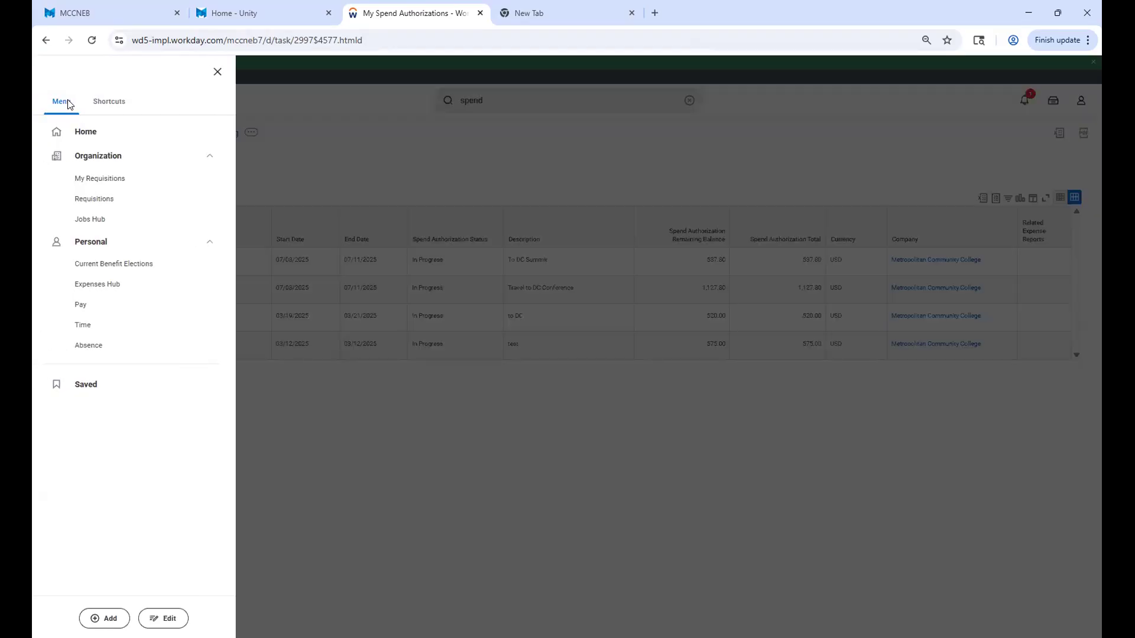
left_click(95, 285)
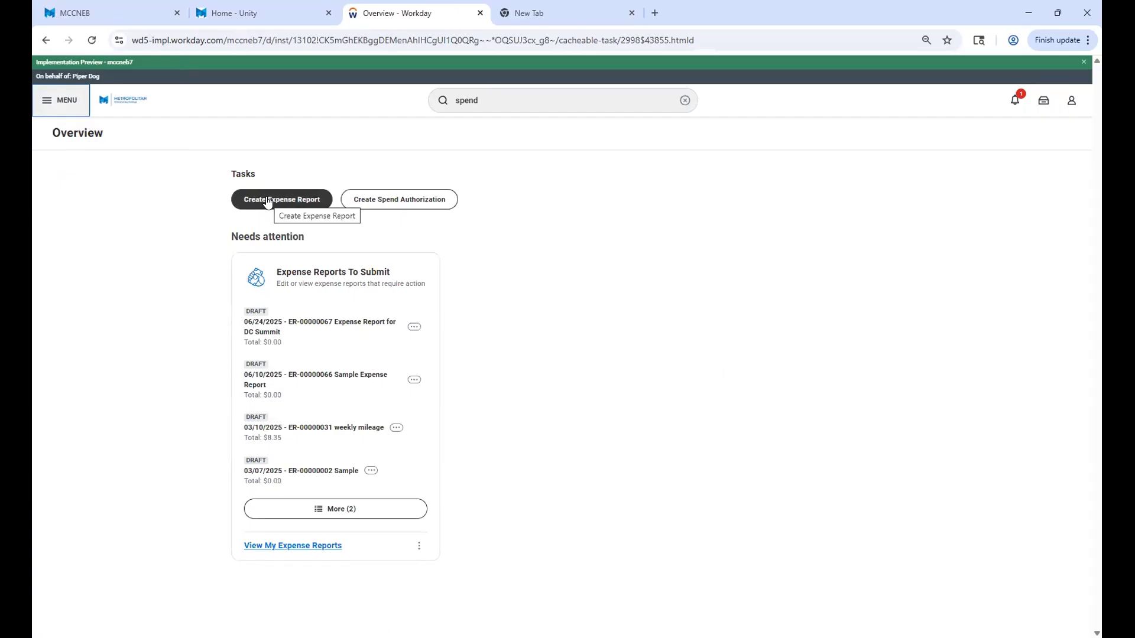
left_click(268, 200)
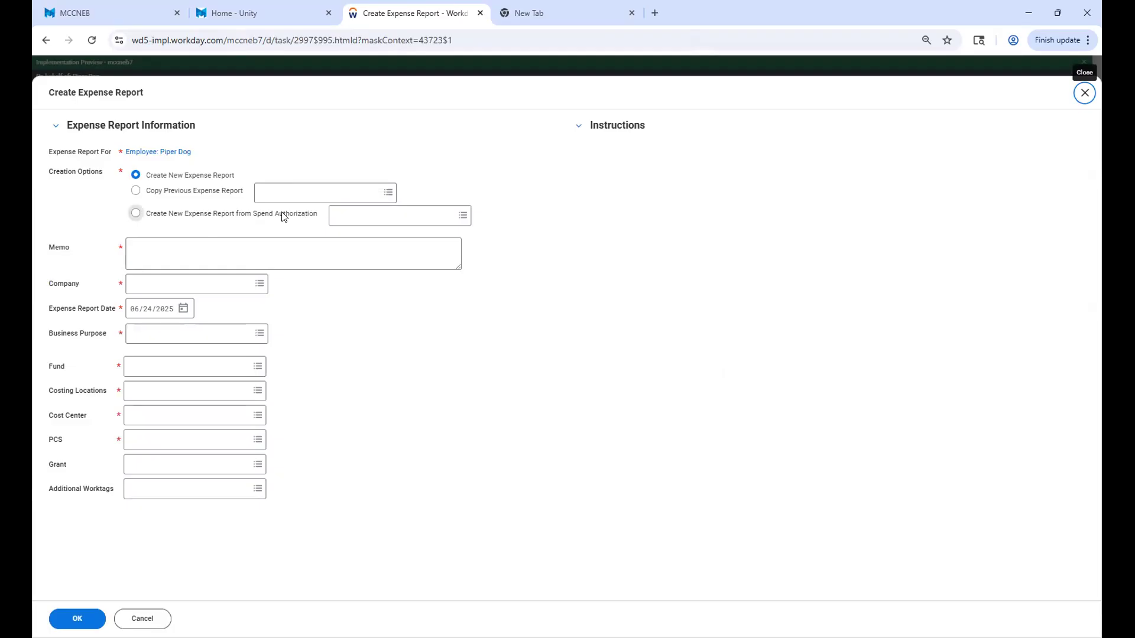
Try to base the expense report on an existing spend authorization, and return to the Create New Expense Report option.
left_click(136, 215)
left_click(460, 217)
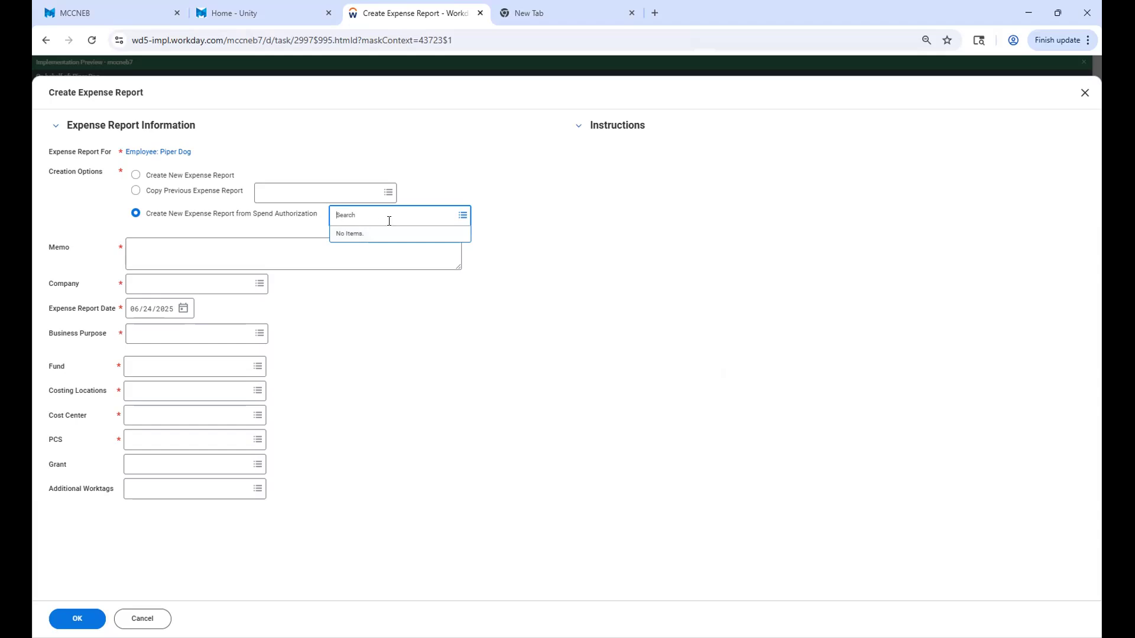
left_click(223, 246)
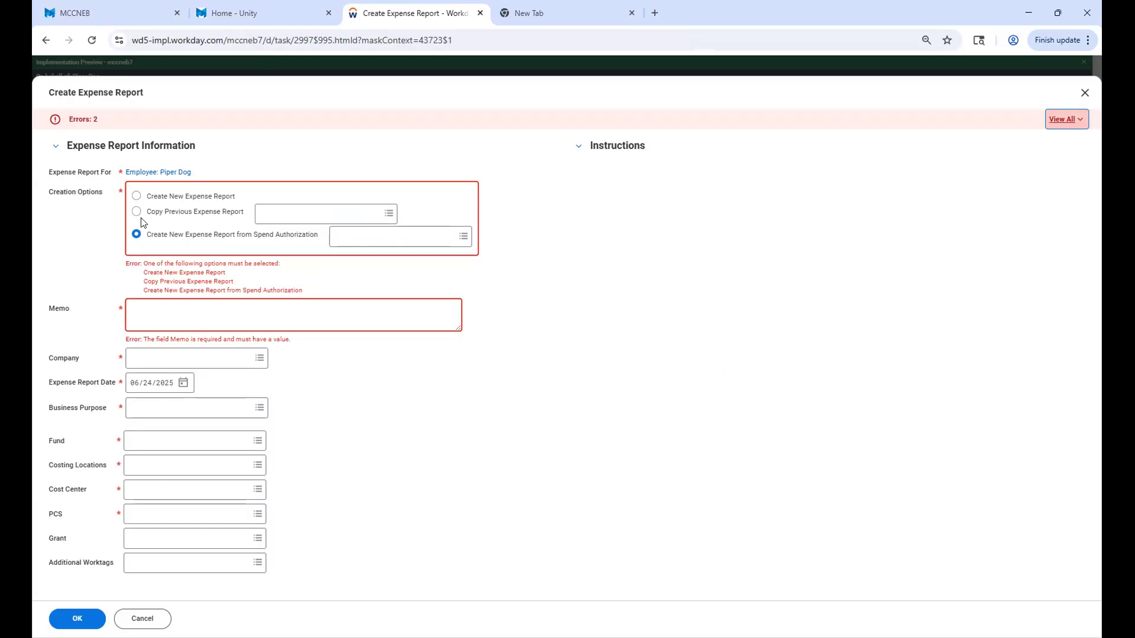
left_click(136, 196)
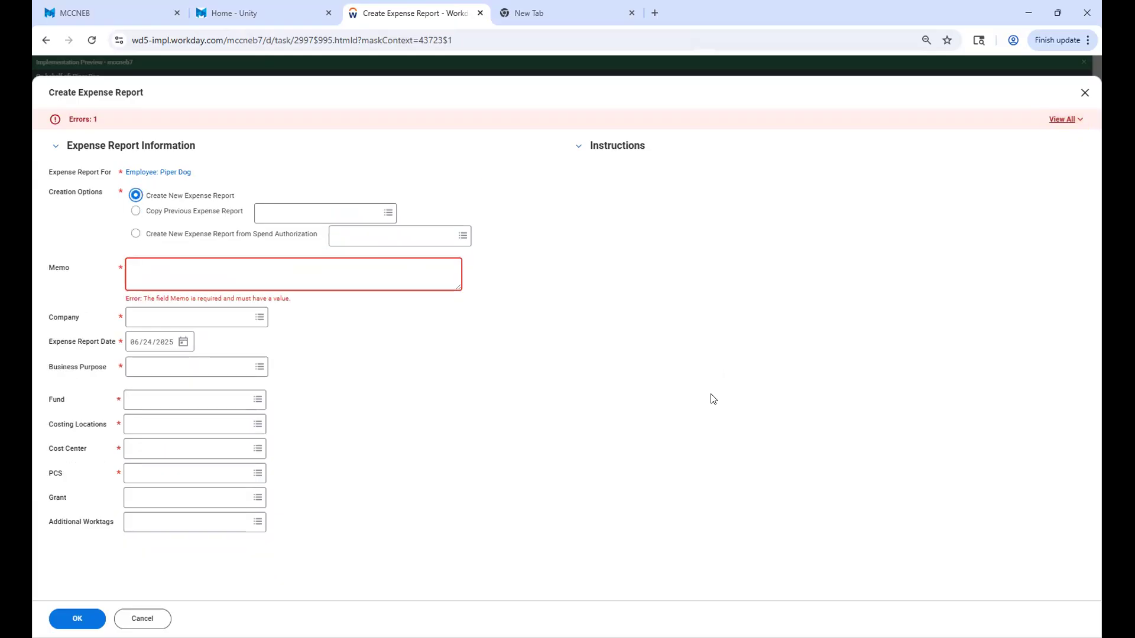
Enter the memo "Local travel - SOC campus" and choose Metropolitan Community College as the company.
left_click(187, 277)
type("Local travel - SOC campus")
left_click(258, 317)
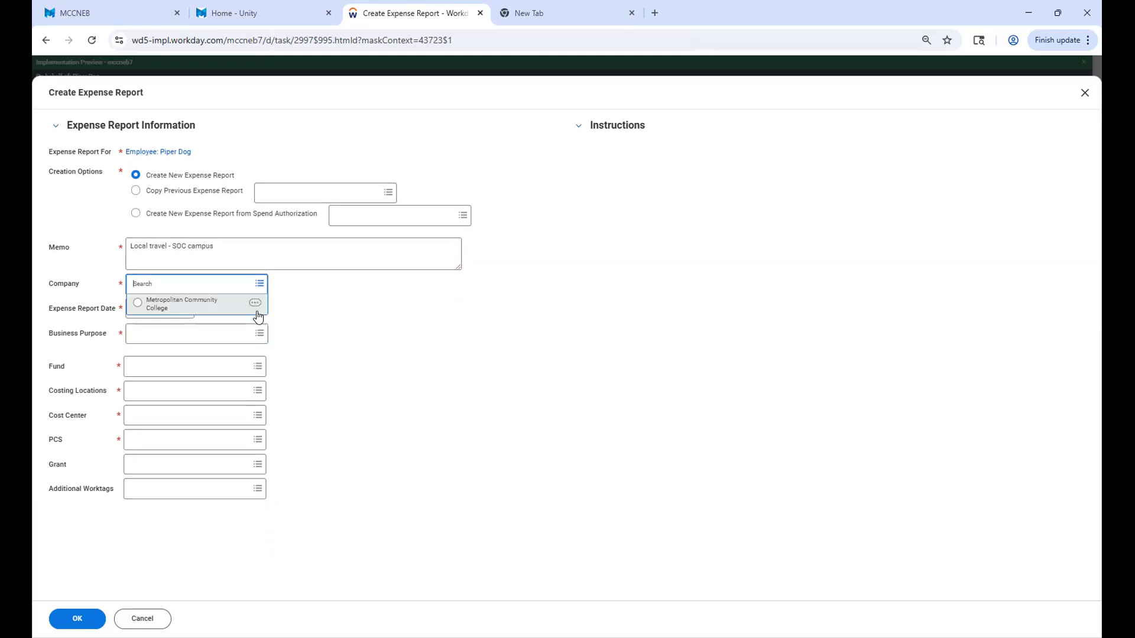
left_click(230, 304)
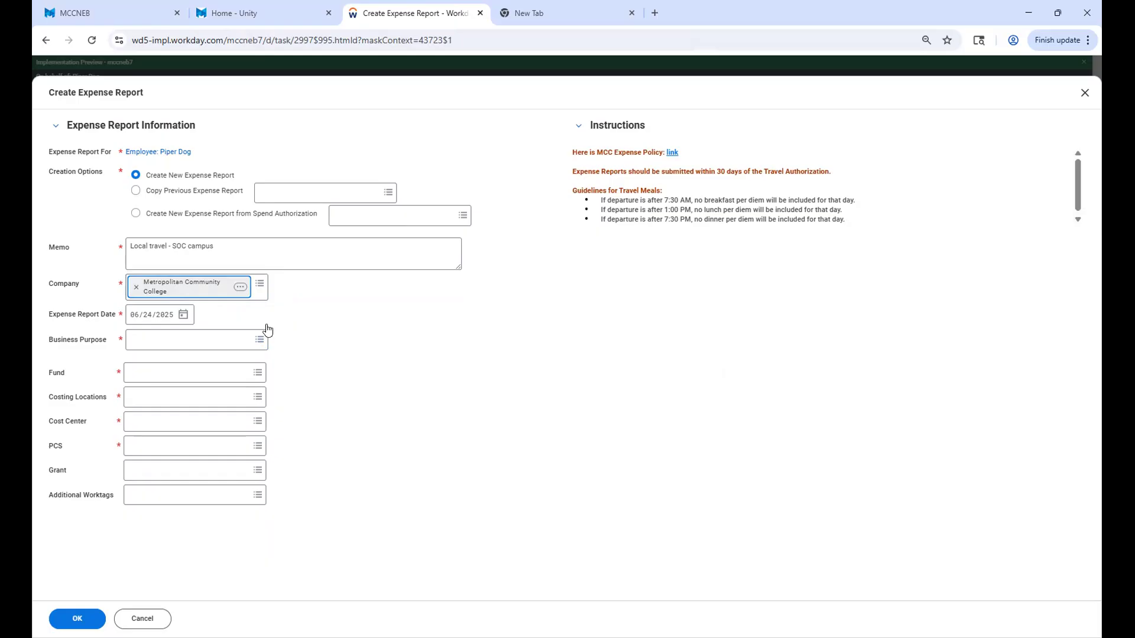
Assign the expense report to cost center 152100 President's Office.
left_click(153, 423)
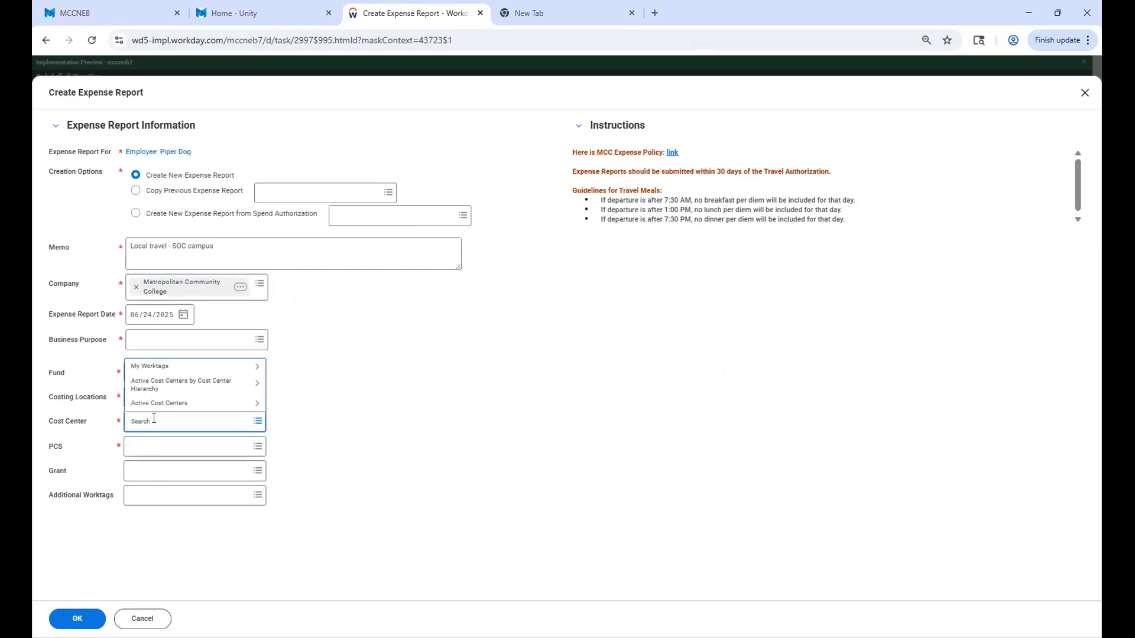
type("152100")
key("Return")
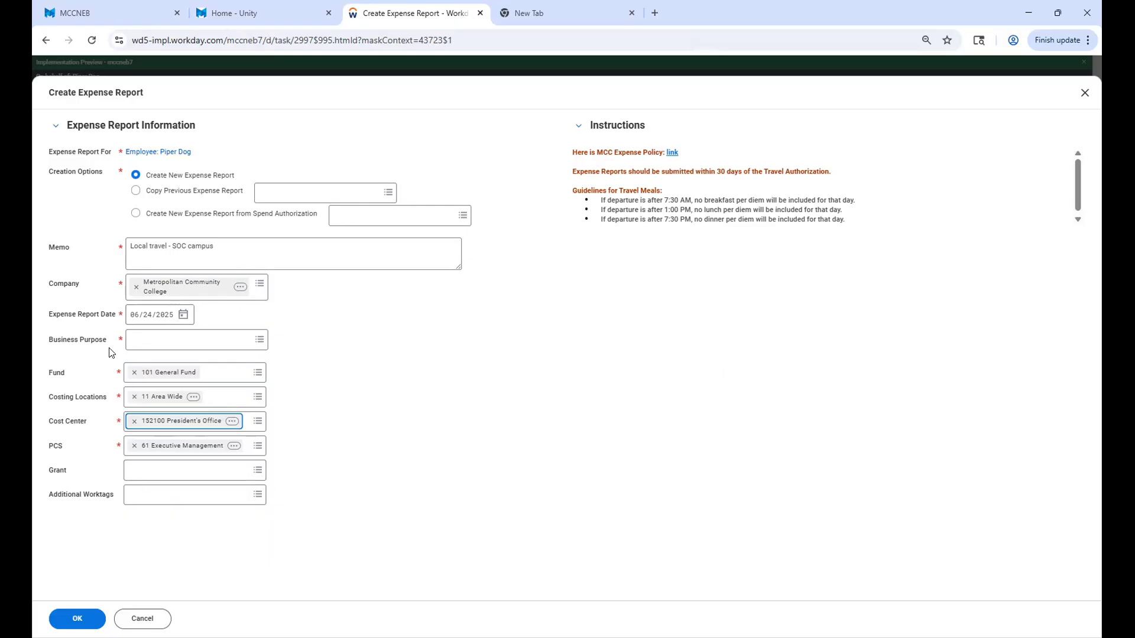
Set the business purpose to Local Travel and confirm the expense report information.
left_click(251, 343)
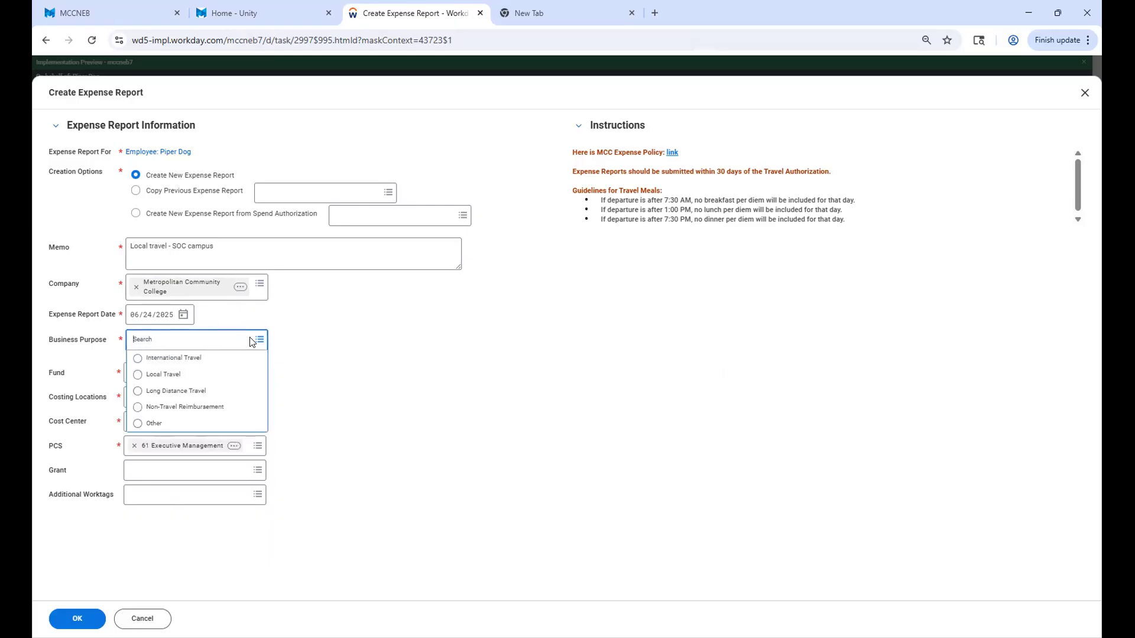
left_click(137, 377)
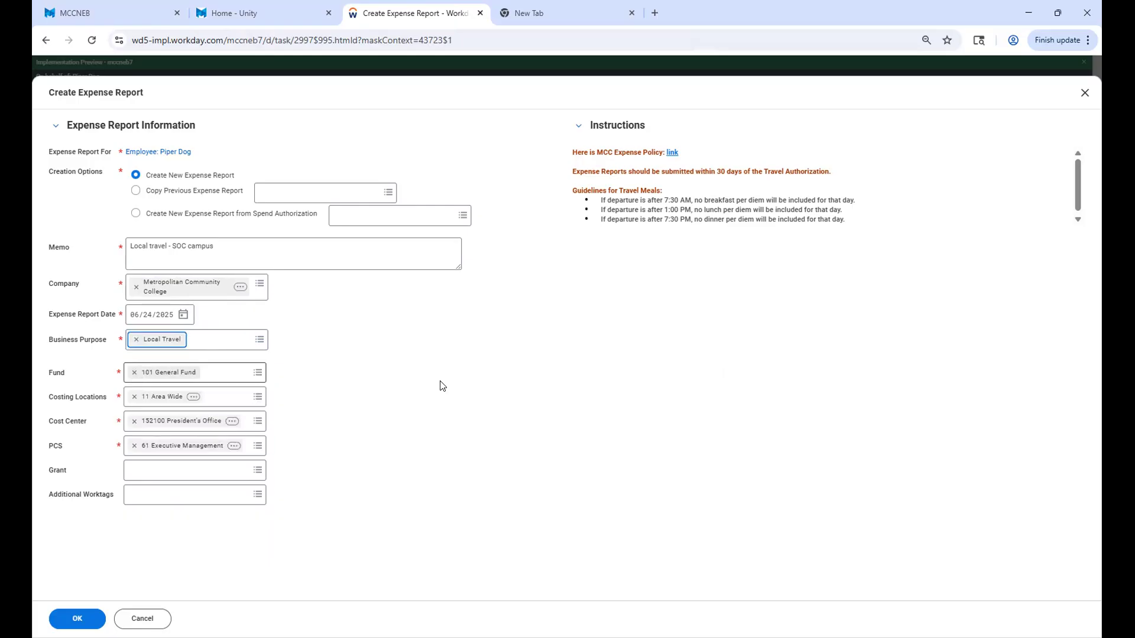
left_click(77, 618)
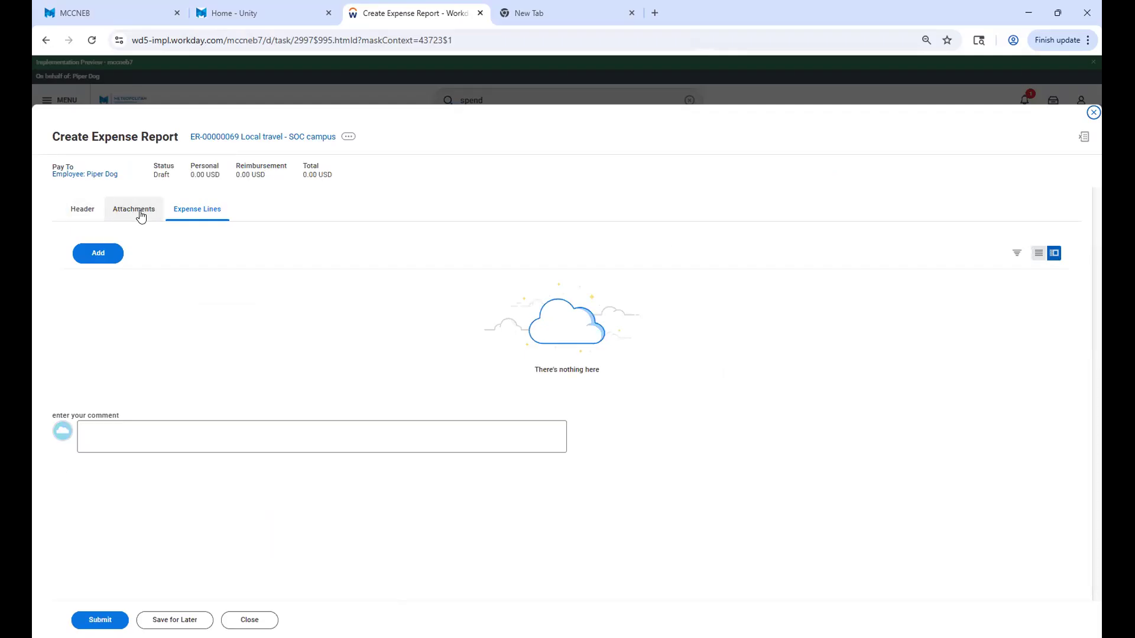
Add an expense line and set its expense item to Mileage Reimbursement from the Travel Expenses group.
left_click(98, 259)
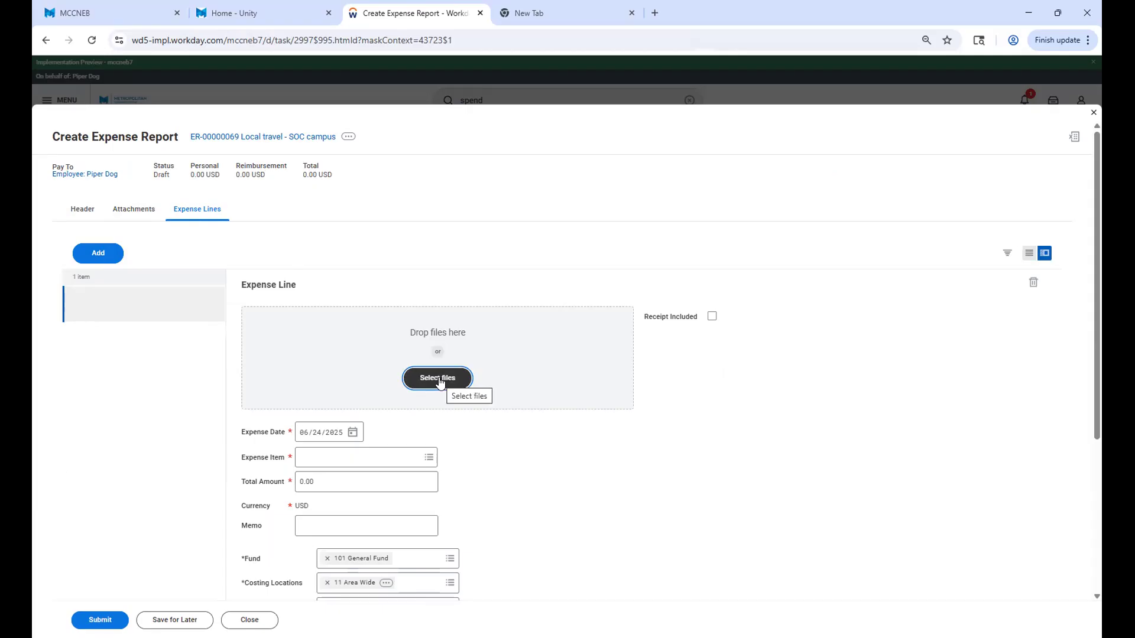
left_click(358, 459)
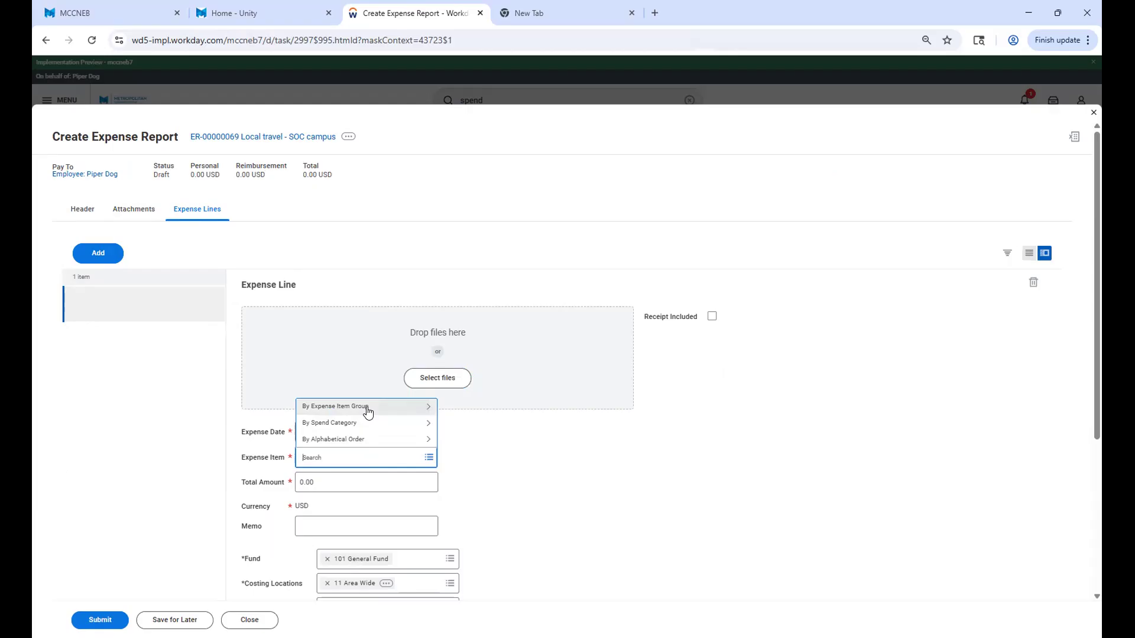
left_click(367, 410)
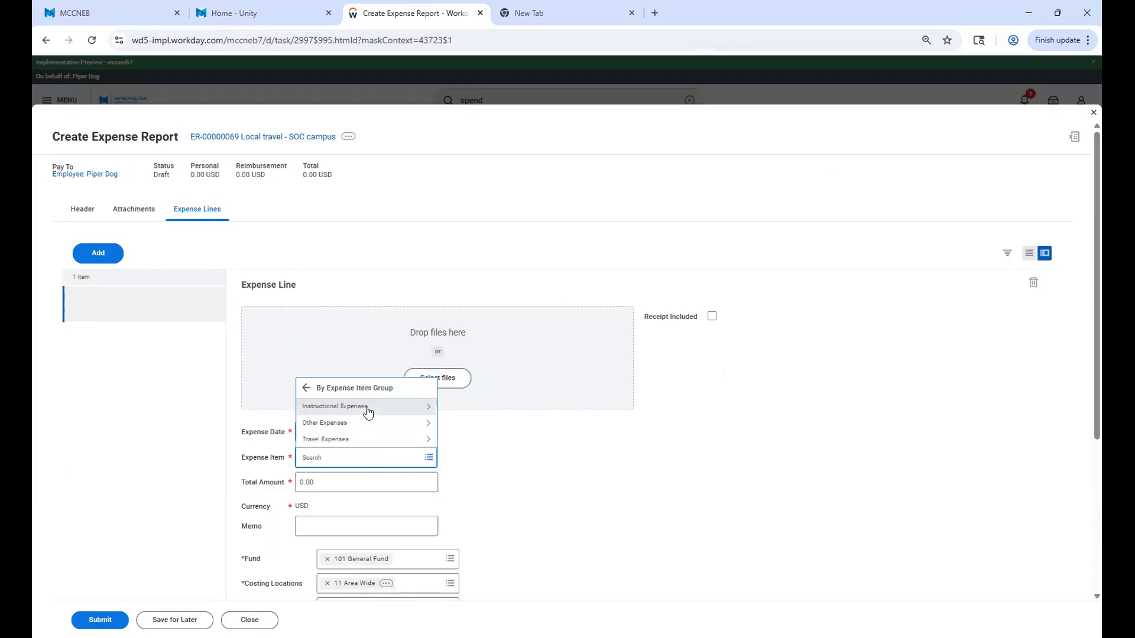
left_click(373, 441)
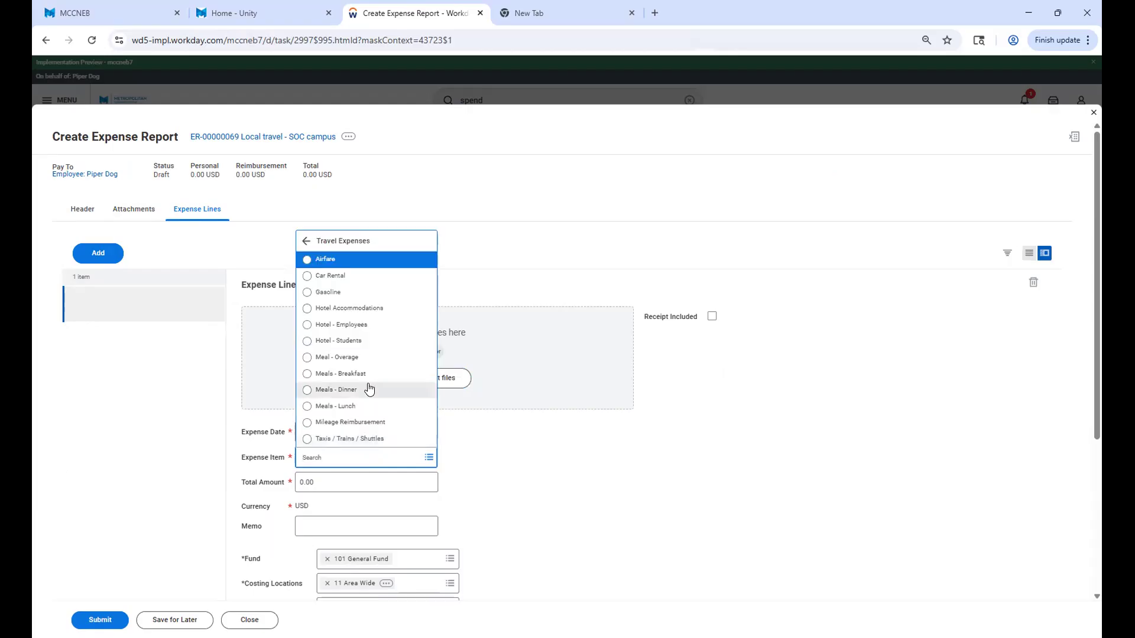
left_click(349, 421)
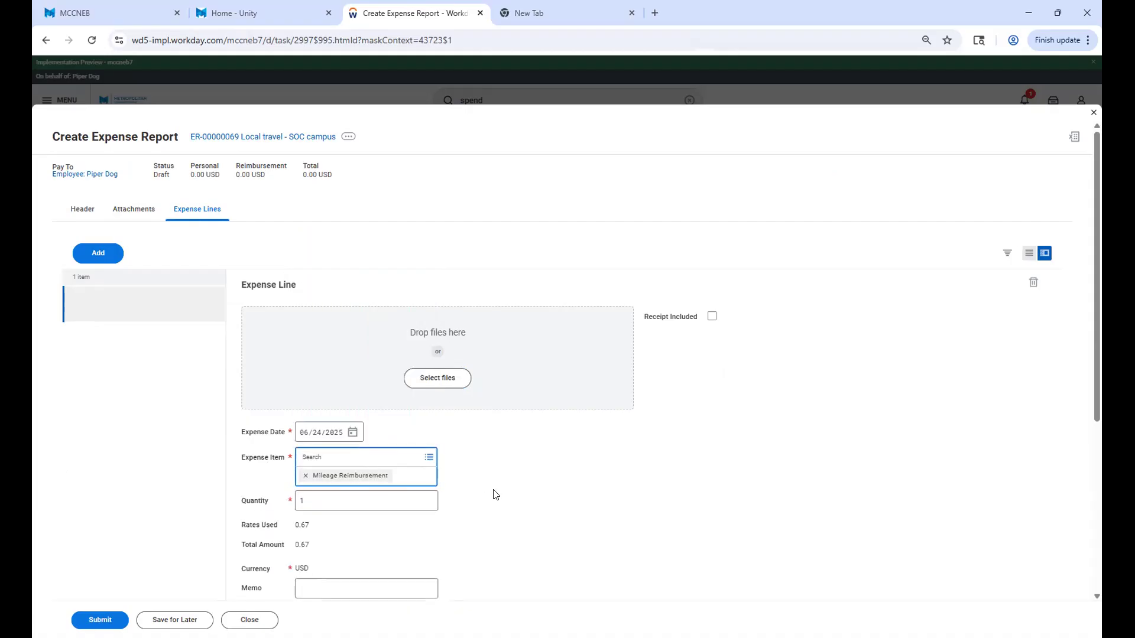
left_click(507, 508)
Set the mileage line's quantity to 10 and its memo to "to SOC".
scroll(508, 507, "down", 3)
left_click(350, 306)
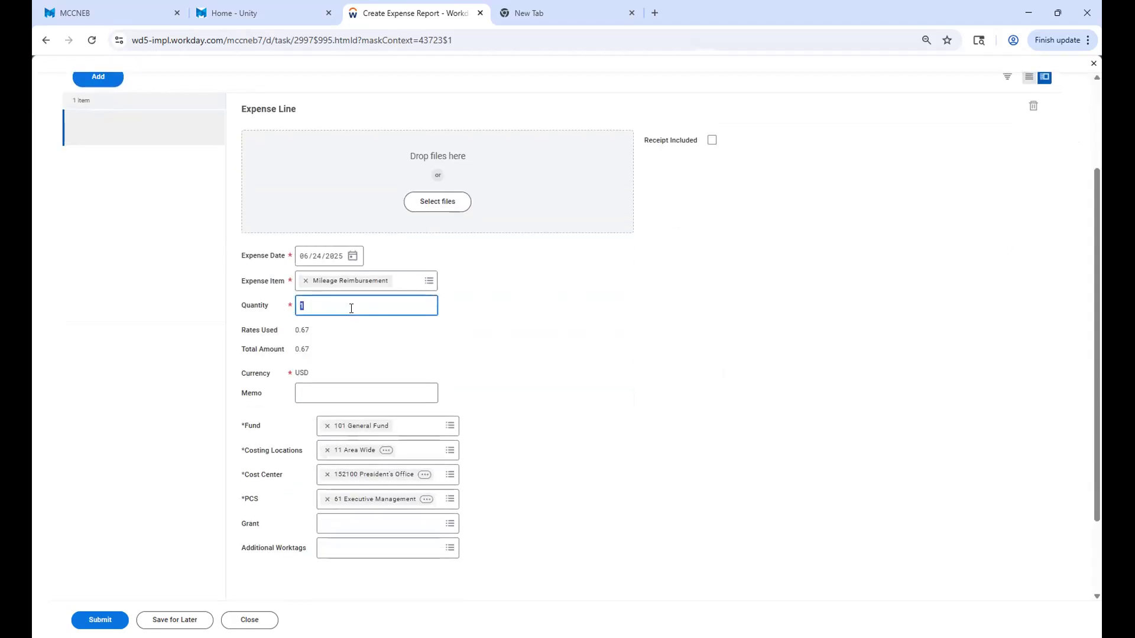
type("10")
left_click(349, 393)
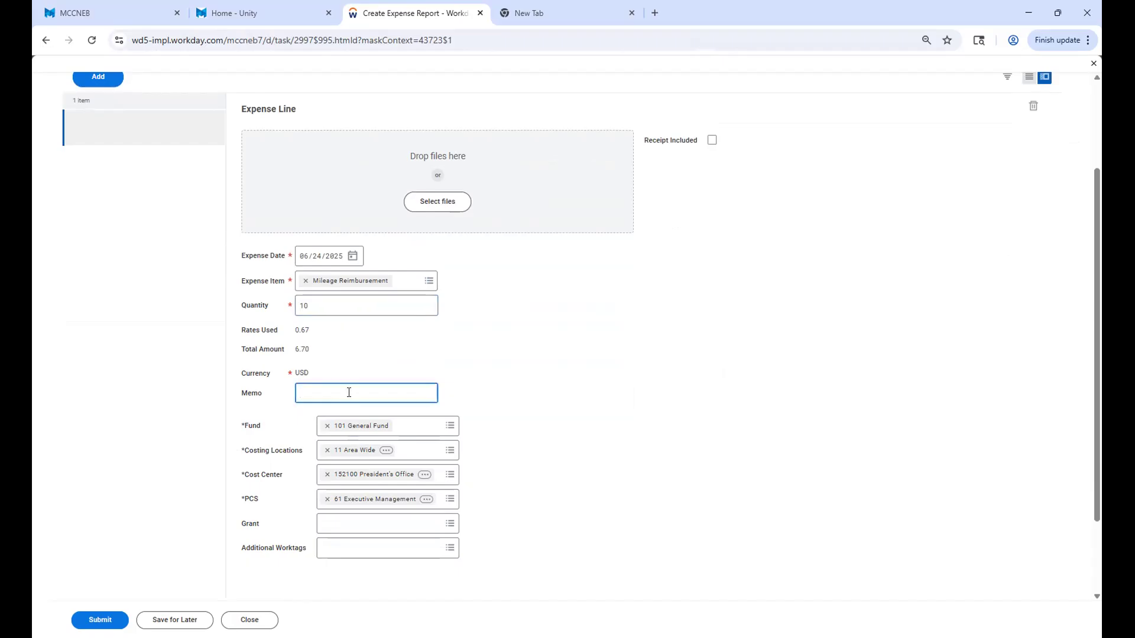
type("to SOC")
Add a second expense line and set its expense item to Meals - Lunch.
scroll(187, 467, "up", 3)
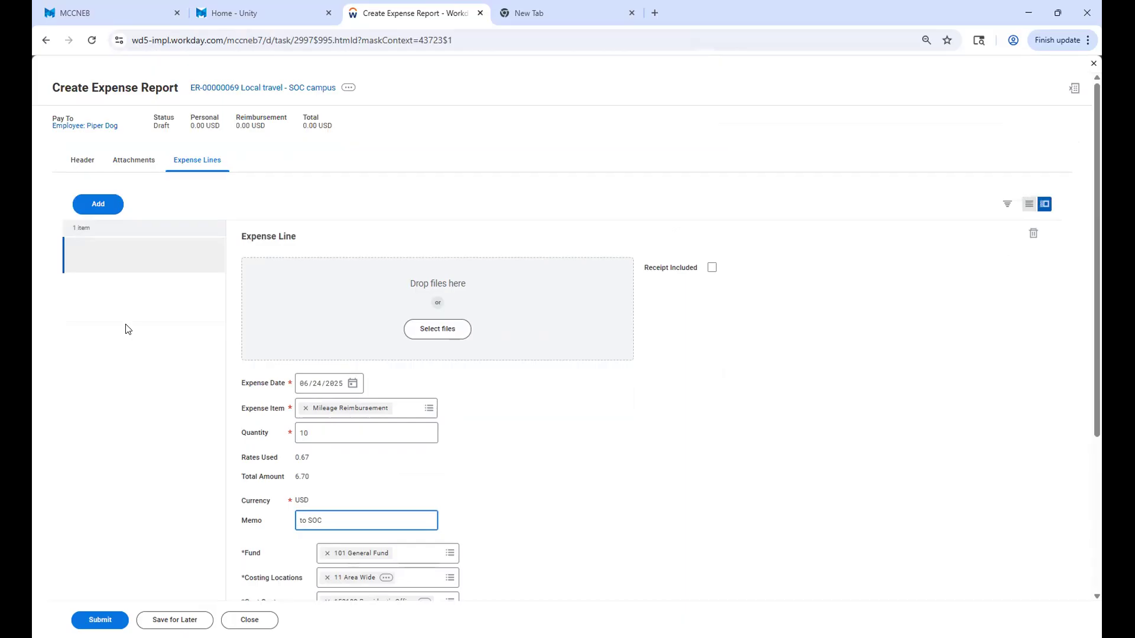
left_click(87, 212)
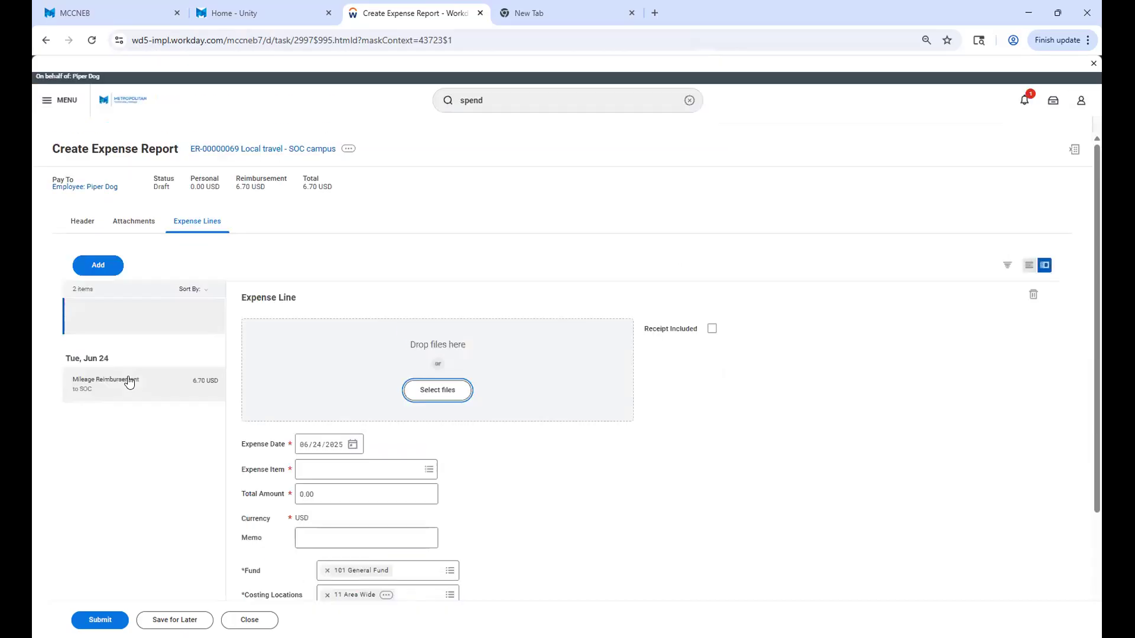
left_click(107, 319)
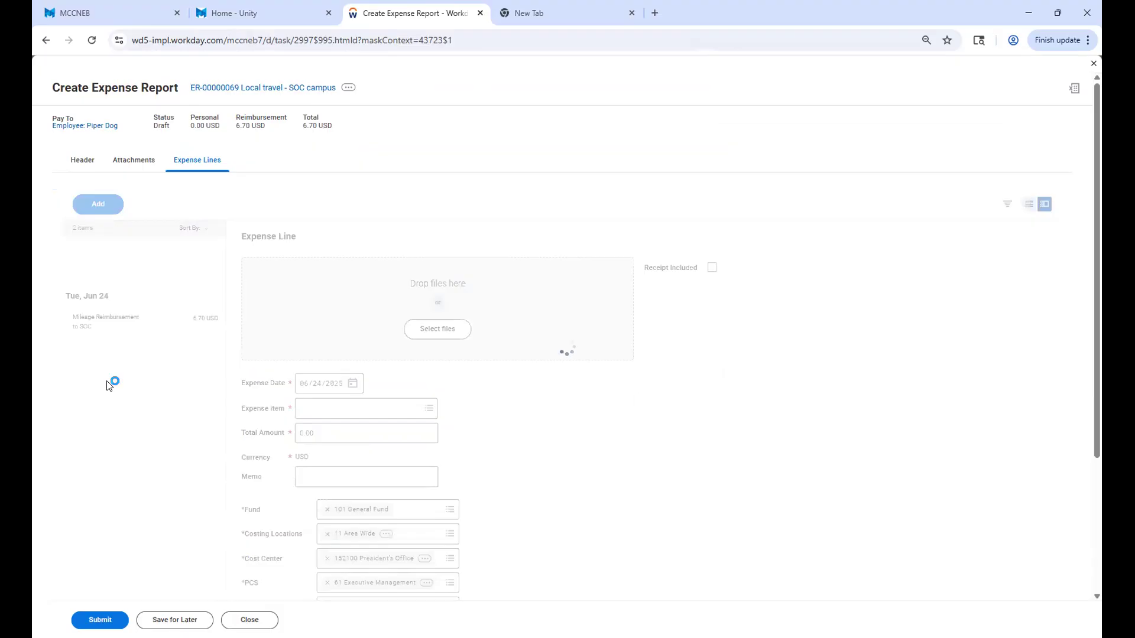
left_click(114, 255)
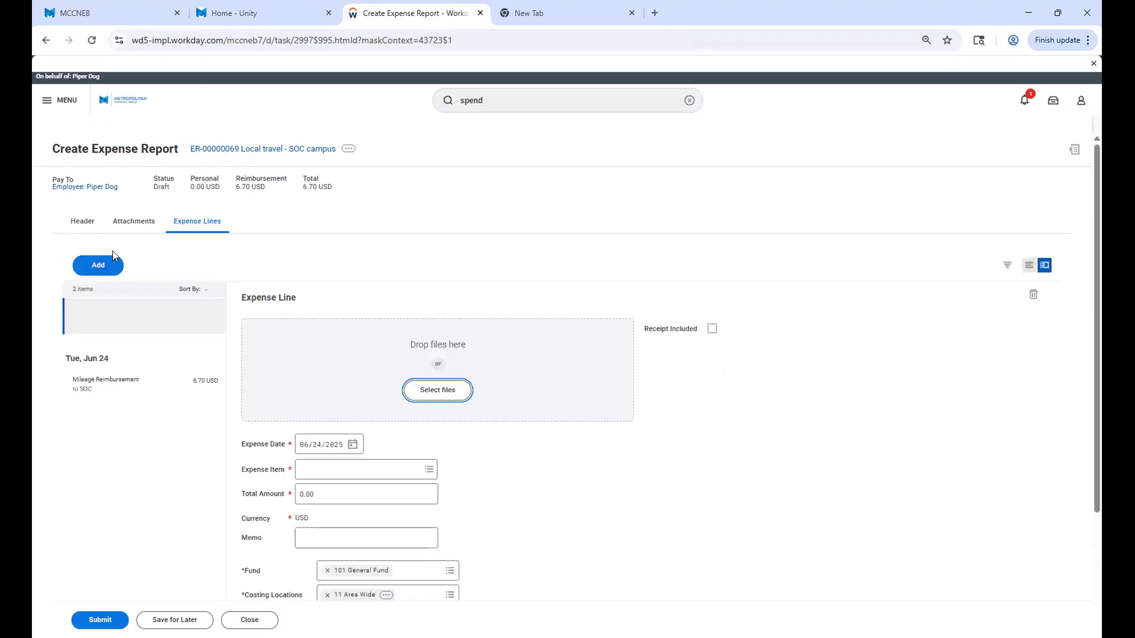
left_click(427, 409)
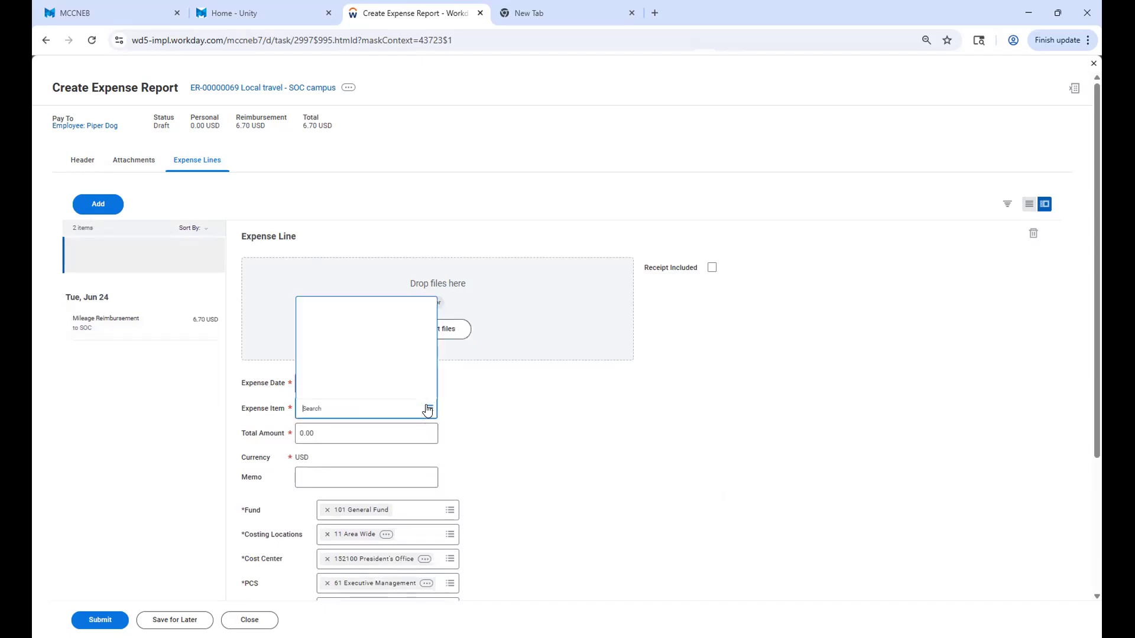
type("meal")
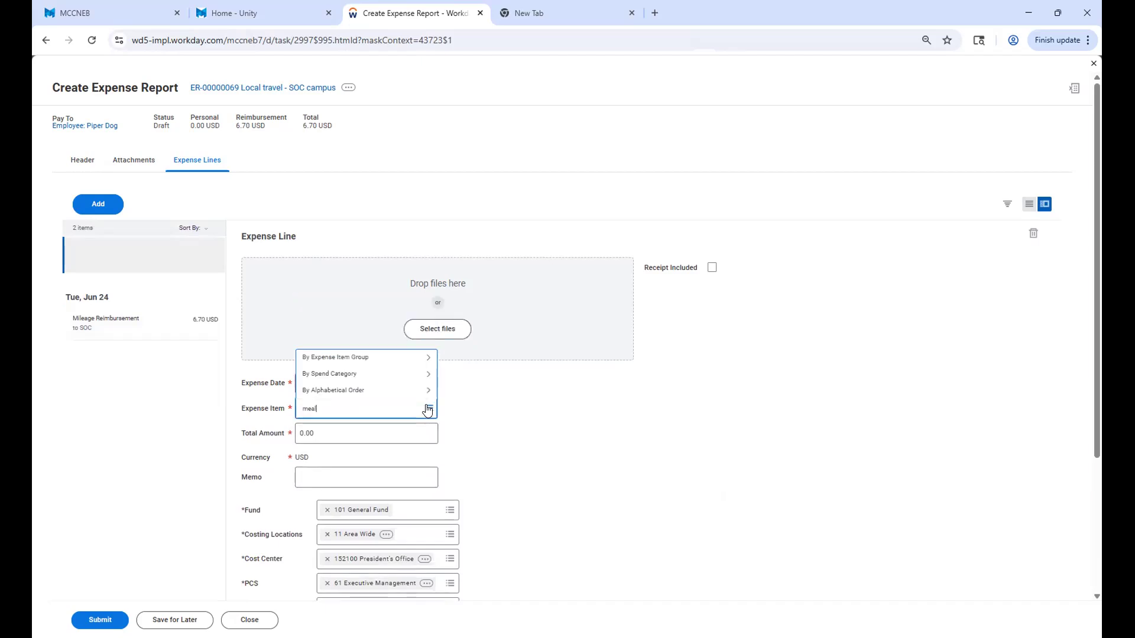
key("Return")
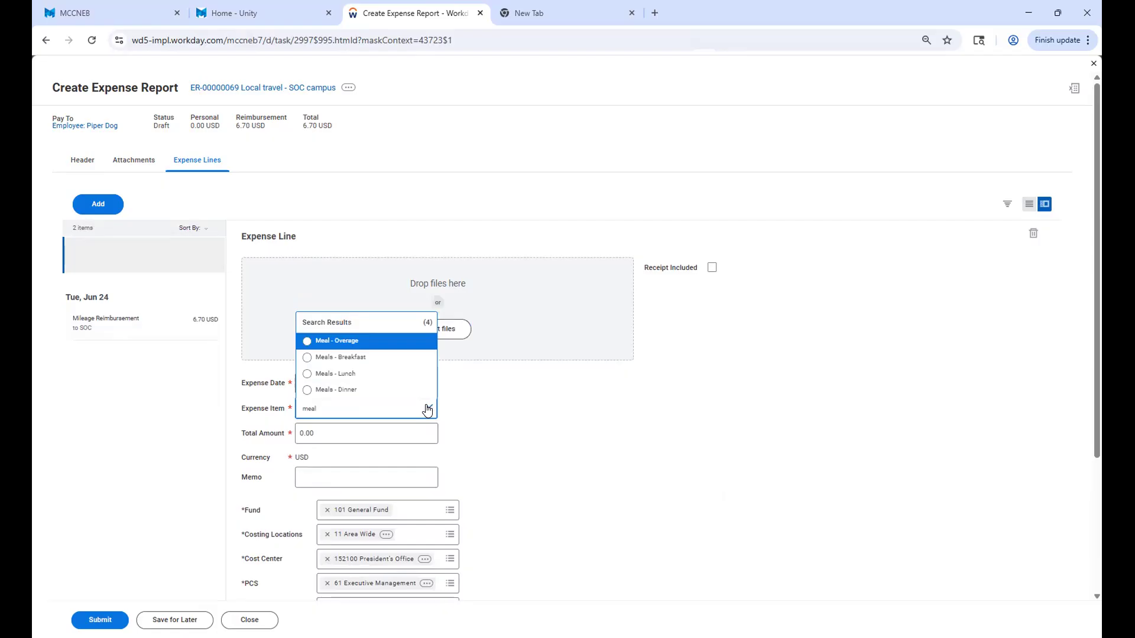
left_click(307, 374)
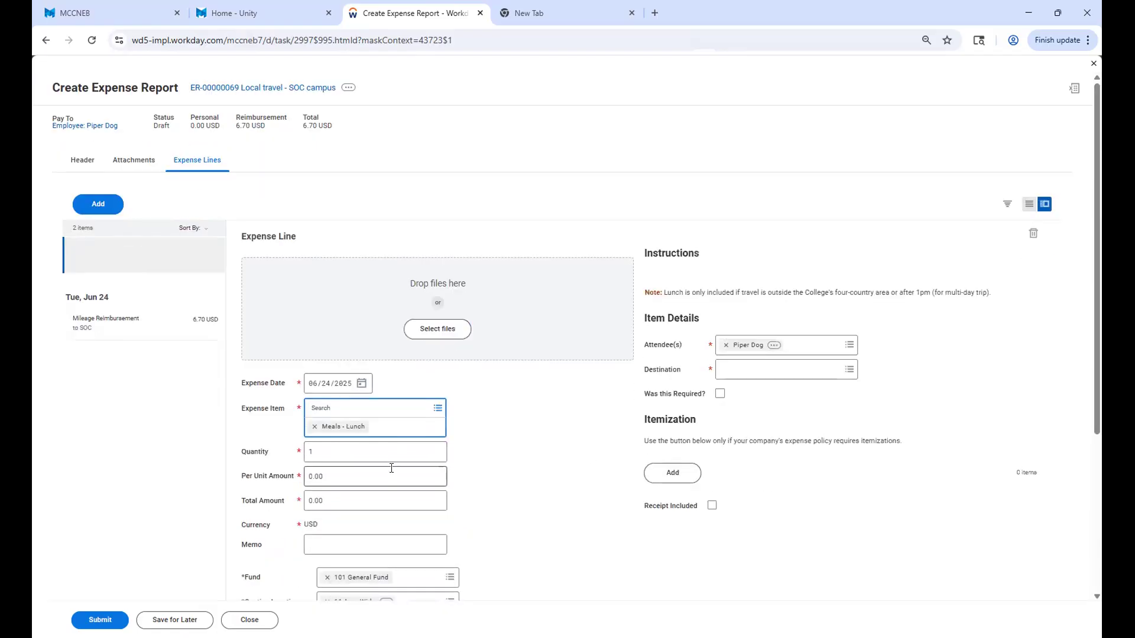
Set the lunch line's per unit amount to 15.00 and review the Itemization section.
left_click(336, 475)
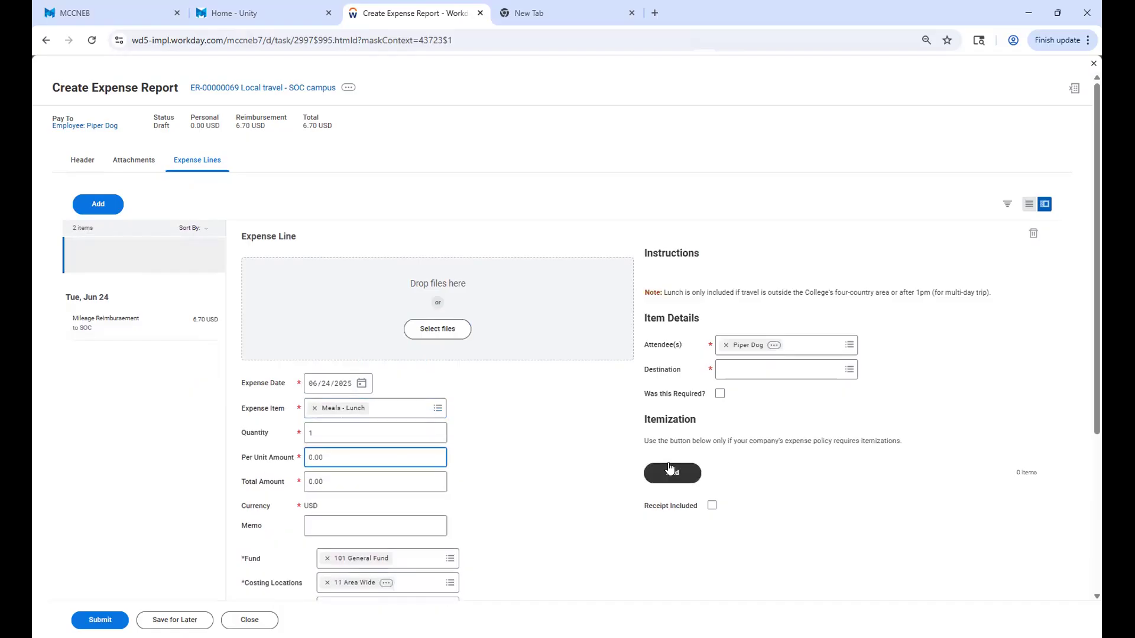
key("BackSpace")
key("BackSpace")
key("BackSpace")
key("BackSpace")
type("15.00")
left_click_drag(646, 420, 975, 522)
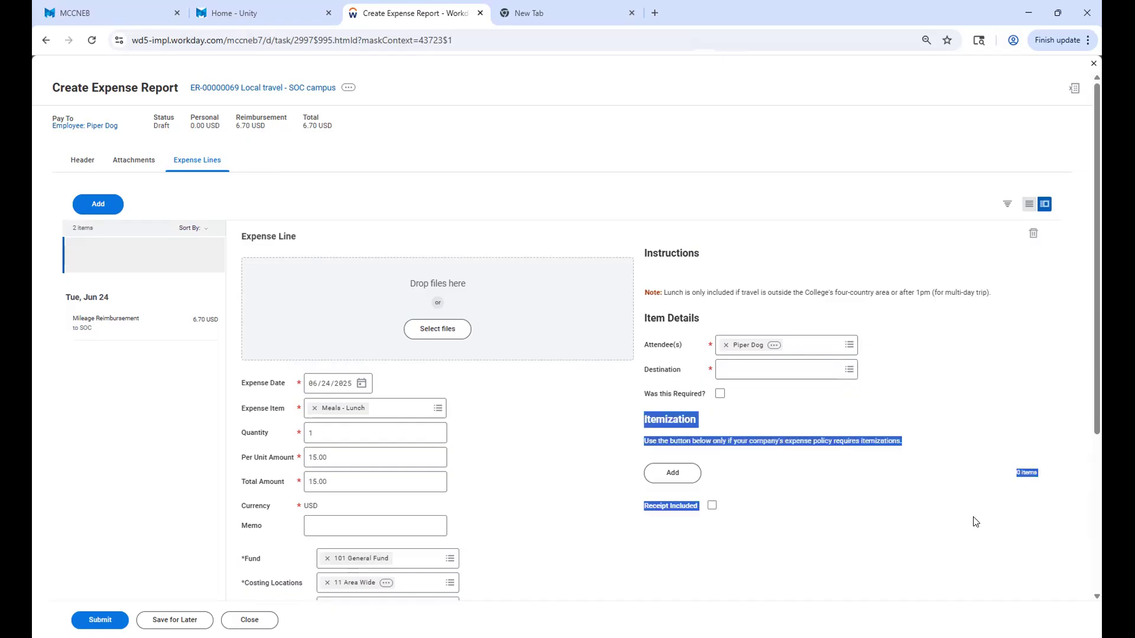
Set the lunch line's destination to Omaha, Nebraska, United States of America.
left_click(588, 456)
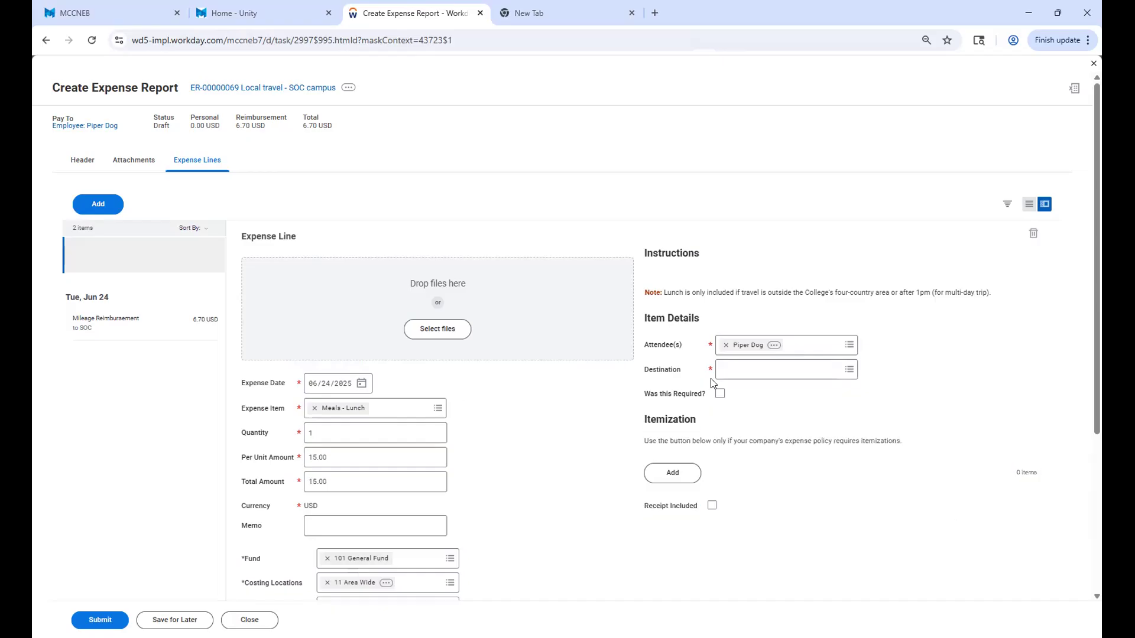
left_click(796, 373)
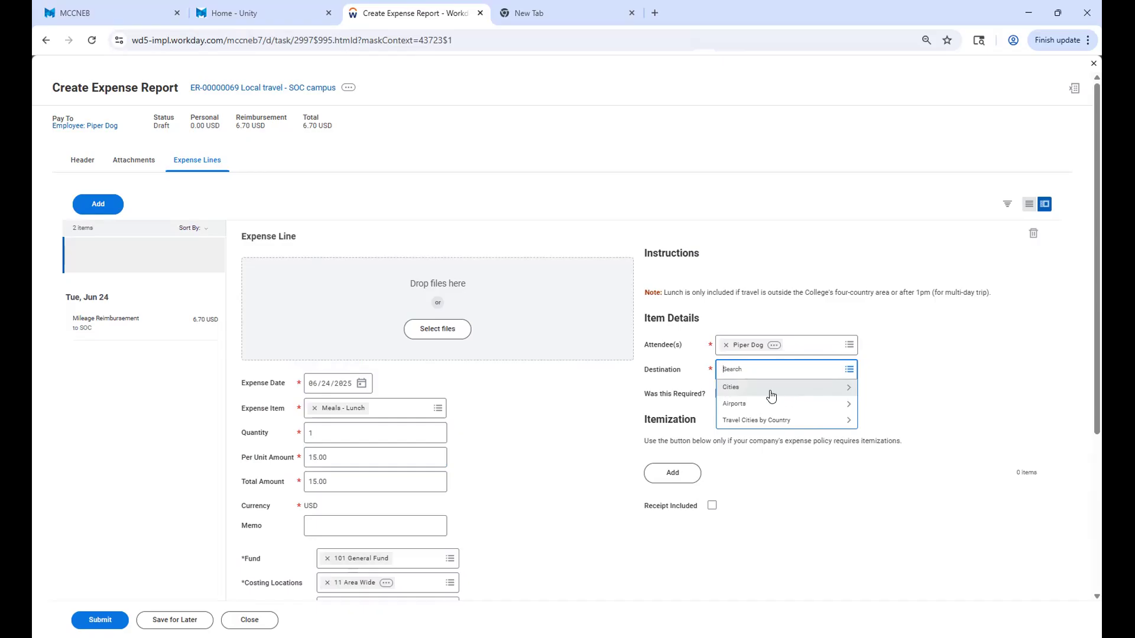
type("omaha")
key("Return")
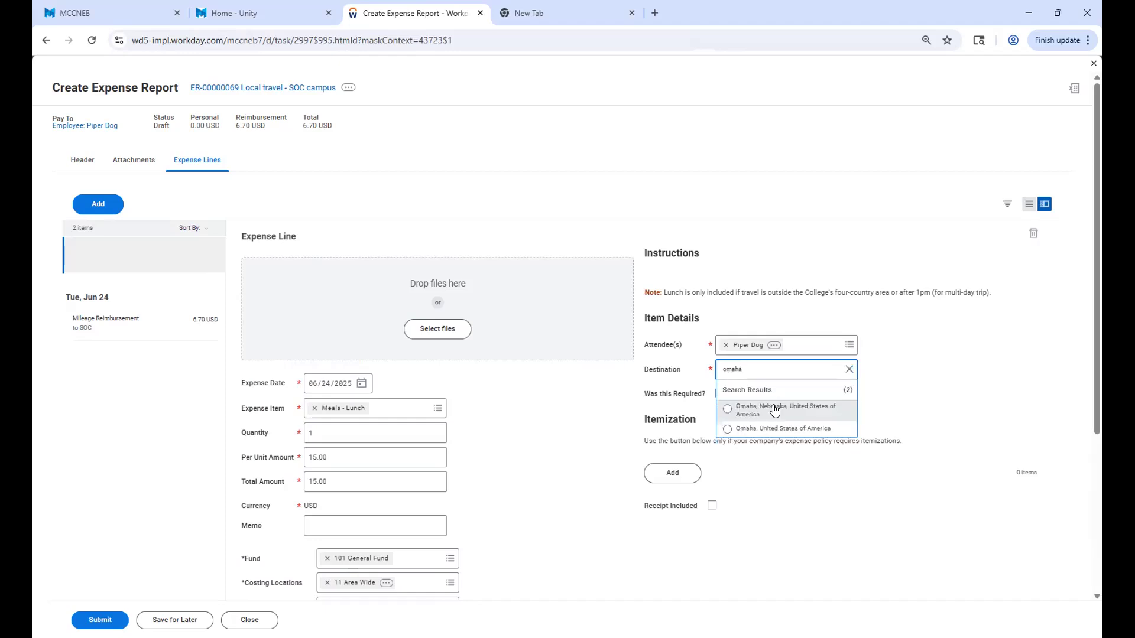
left_click(776, 408)
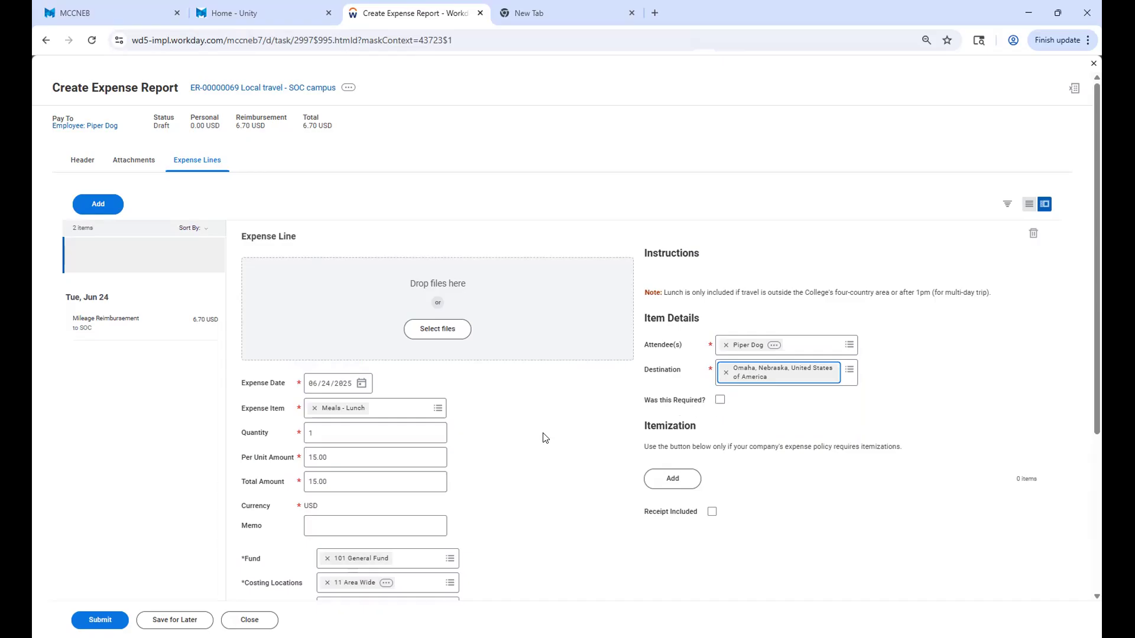
Attach the receipt file "trader joes 3.2.2025" to the lunch expense line.
scroll(545, 438, "down", 1)
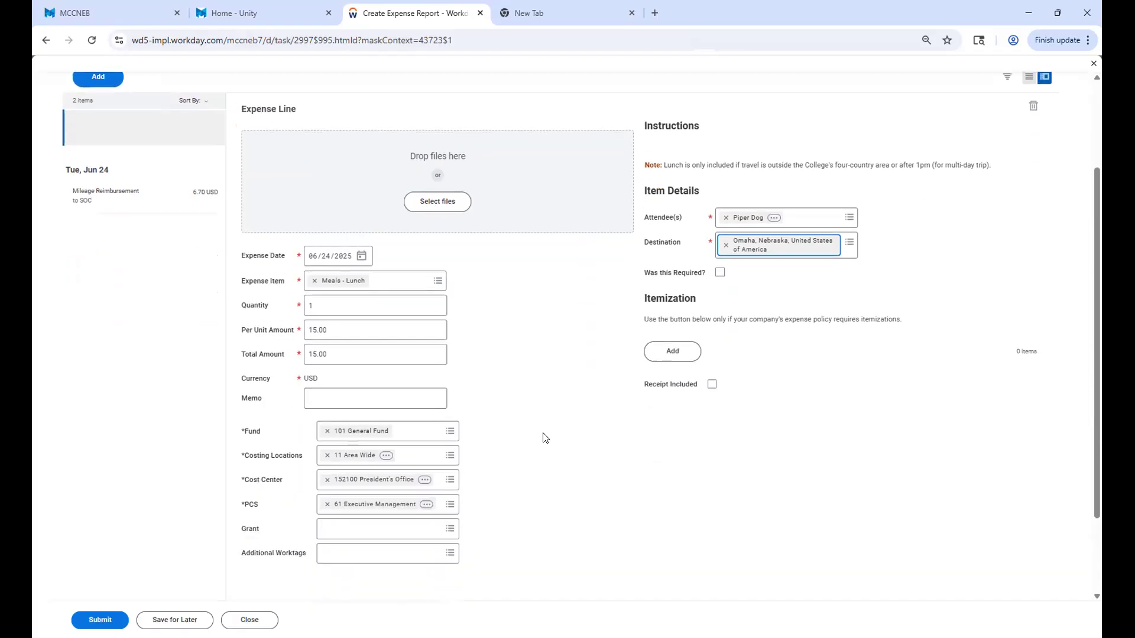
left_click(338, 397)
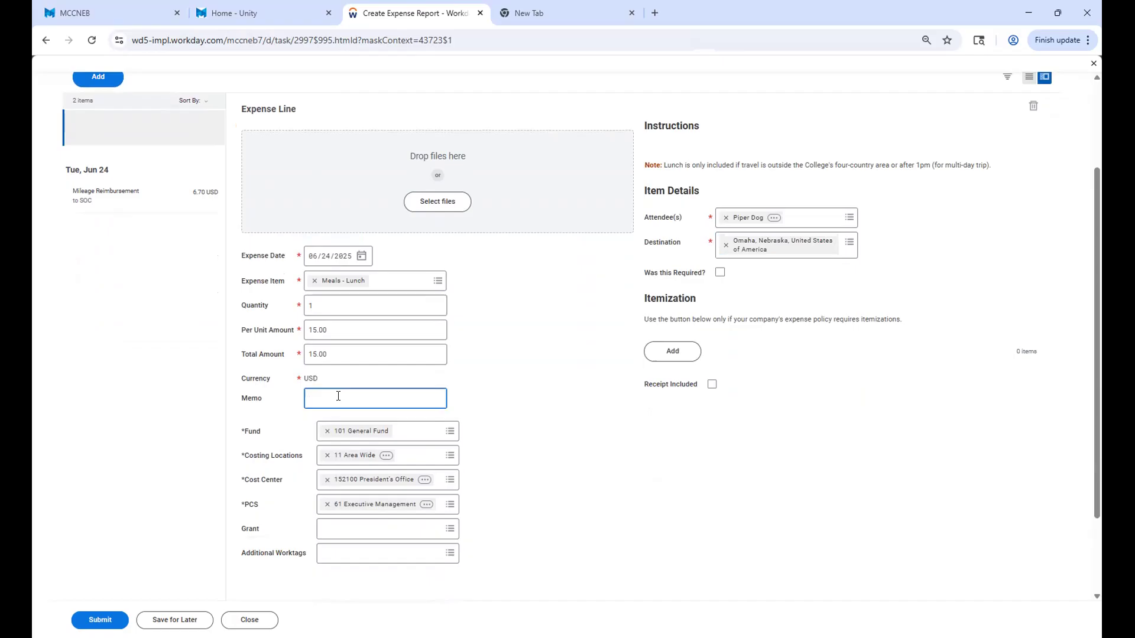
scroll(338, 397, "up", 2)
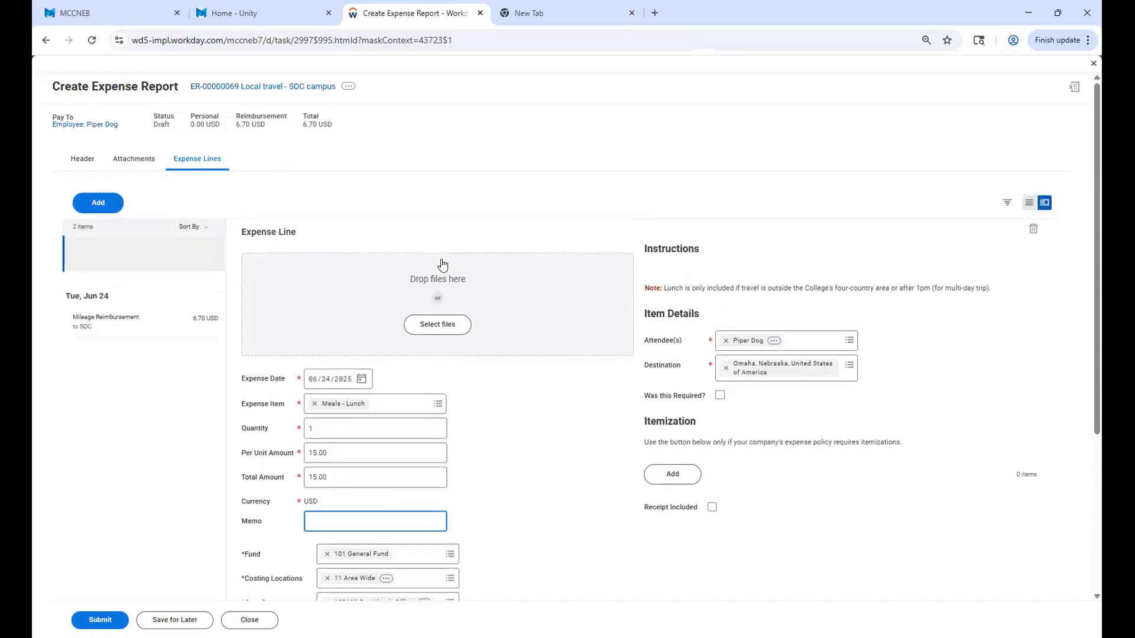
left_click(429, 334)
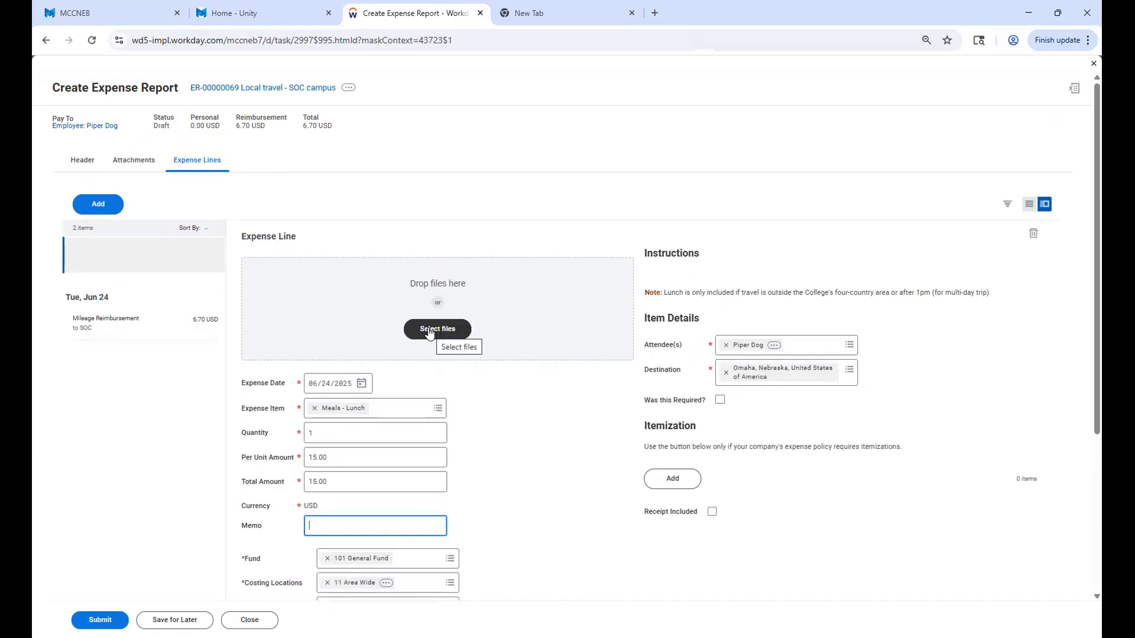
left_click(430, 332)
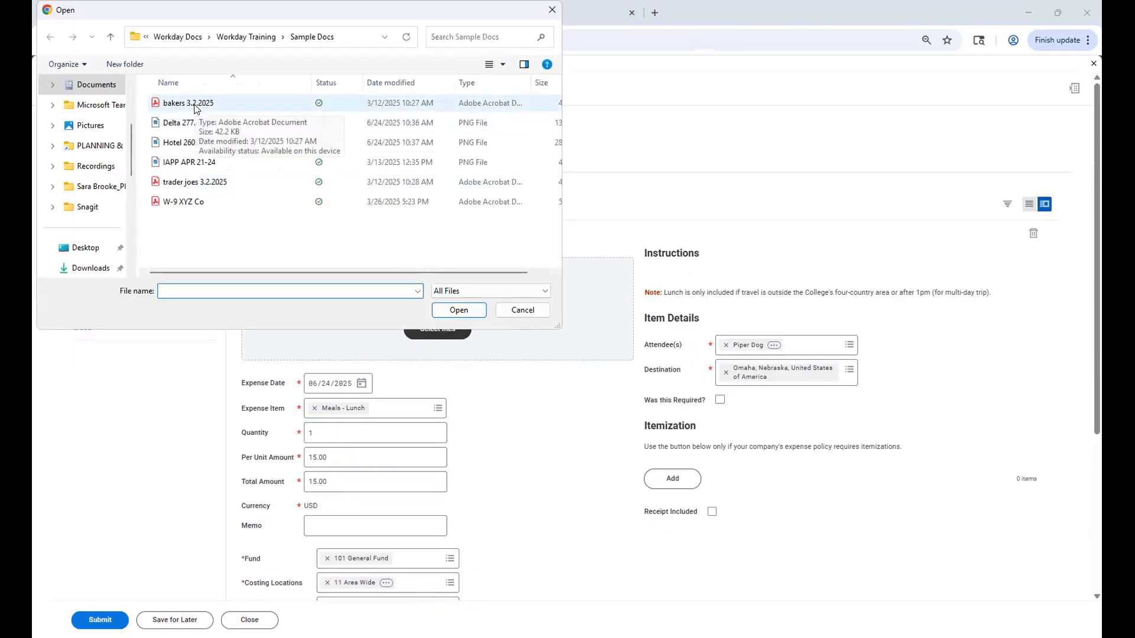
left_click(168, 183)
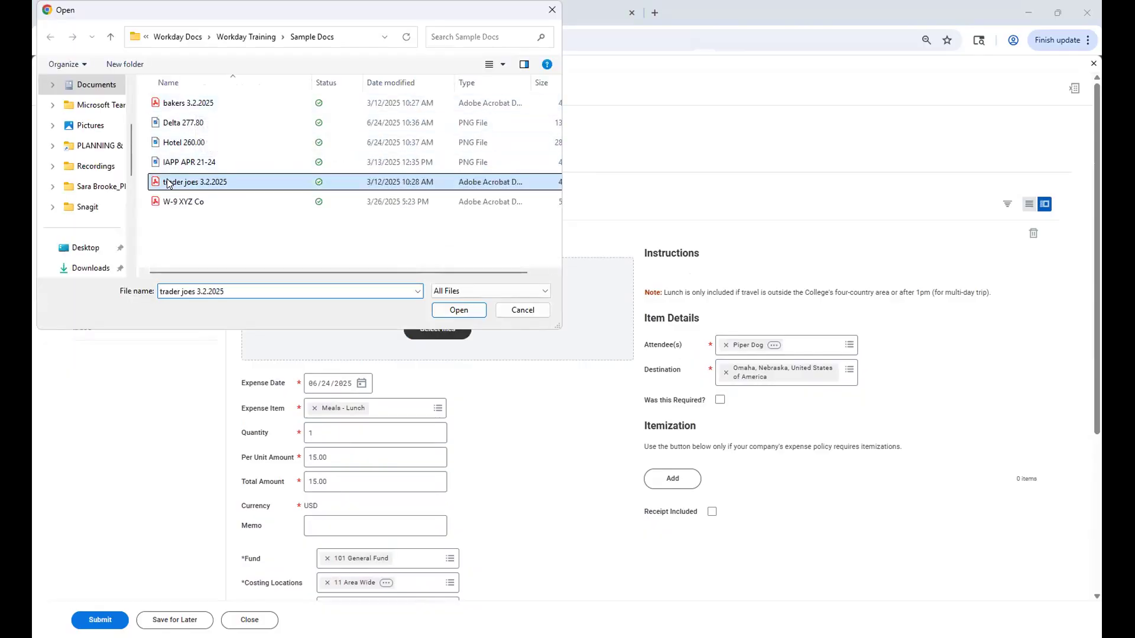
double_click(168, 184)
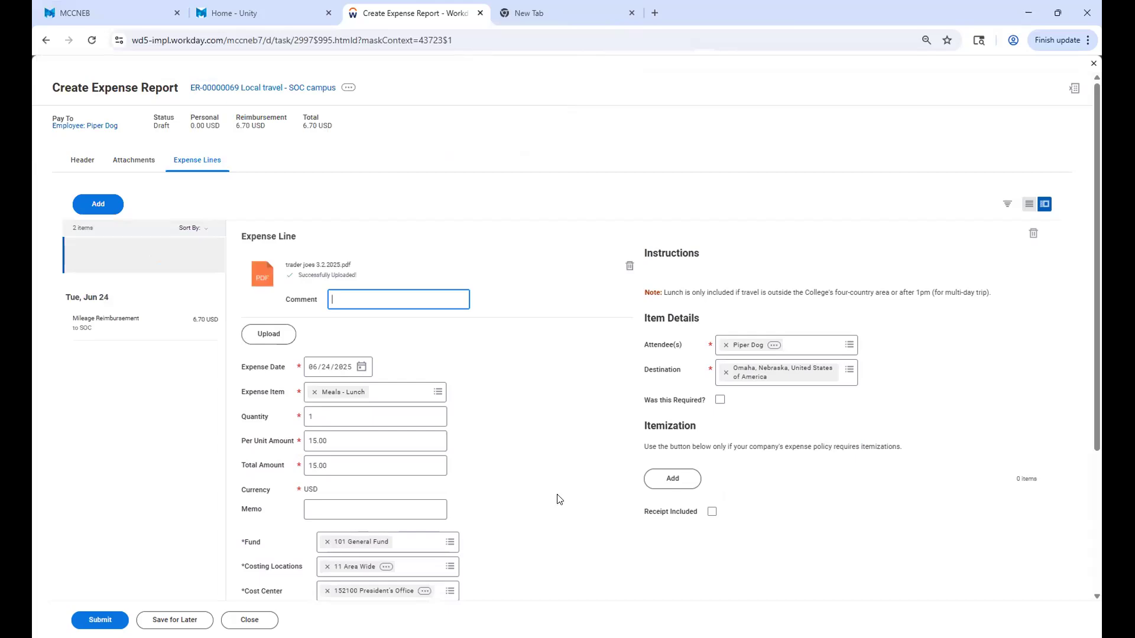
Enter "Lunch with team" as the lunch line's memo and check its worktags.
scroll(560, 499, "down", 1)
left_click(332, 445)
type("LUnc")
key("BackSpace")
key("BackSpace")
key("BackSpace")
type("unch with team")
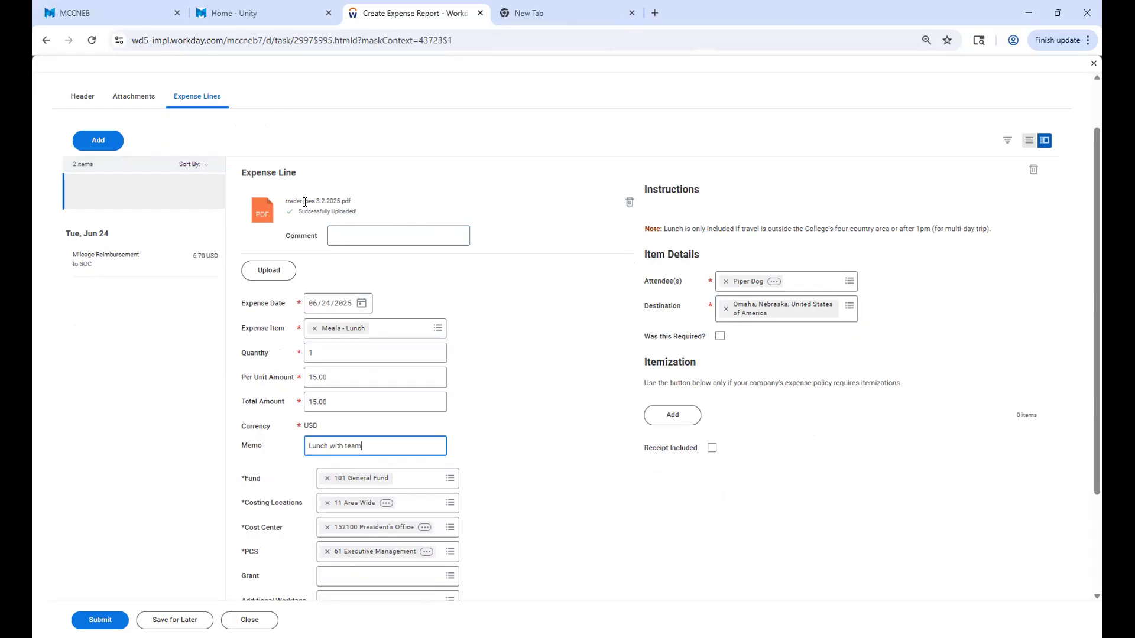
scroll(172, 367, "down", 2)
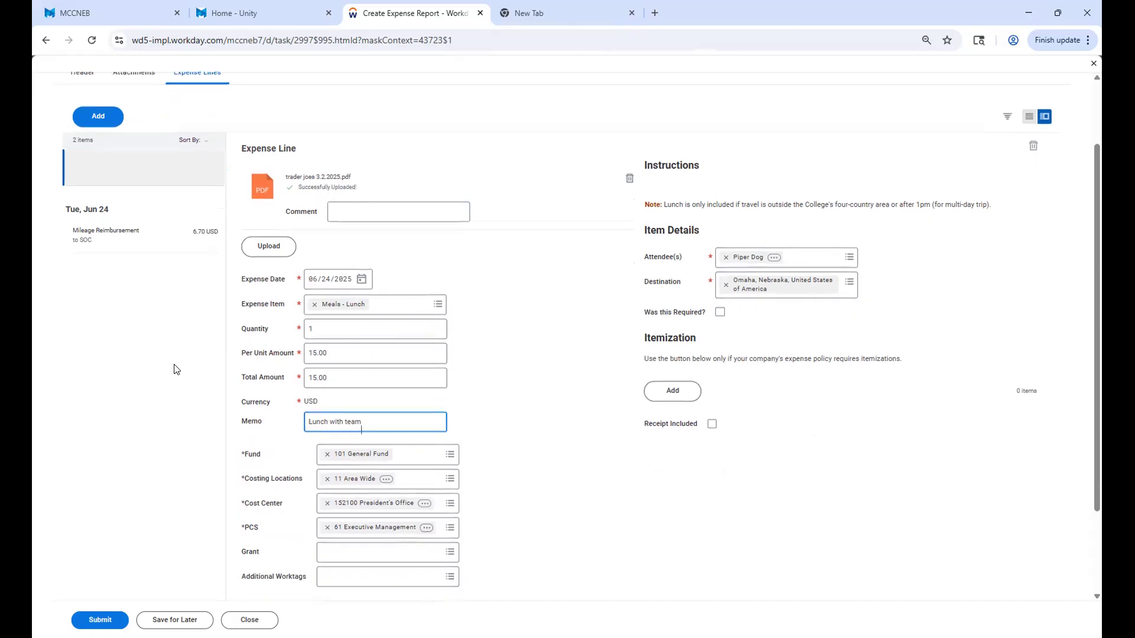
scroll(213, 474, "up", 1)
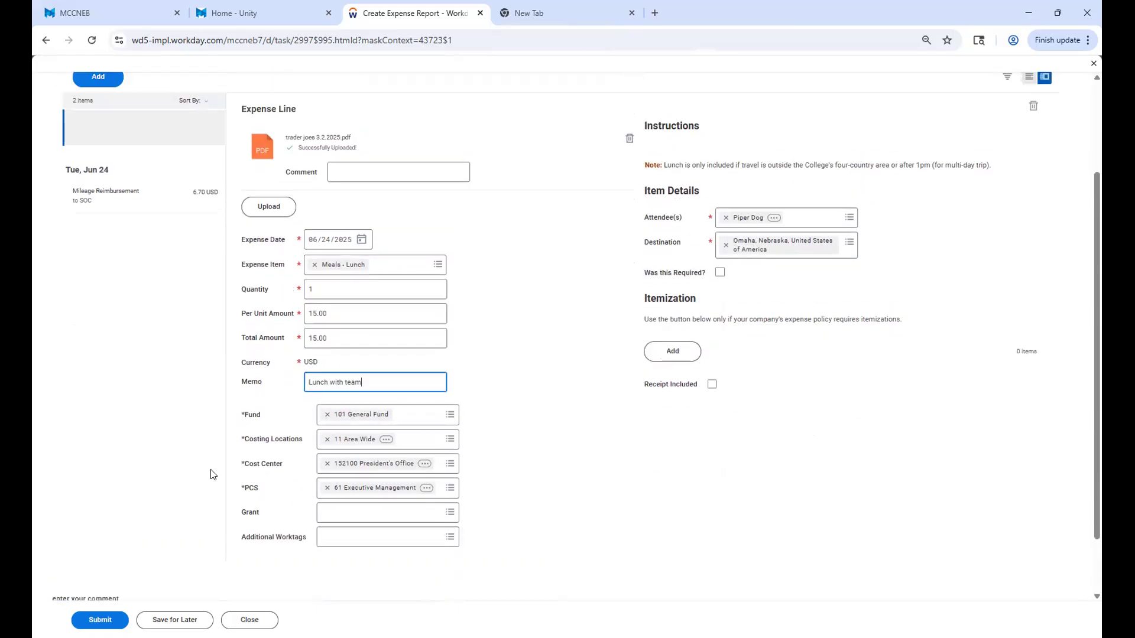
Look over the mileage line and the lunch line, examining the lunch line's receipt, item details and worktags.
left_click(142, 197)
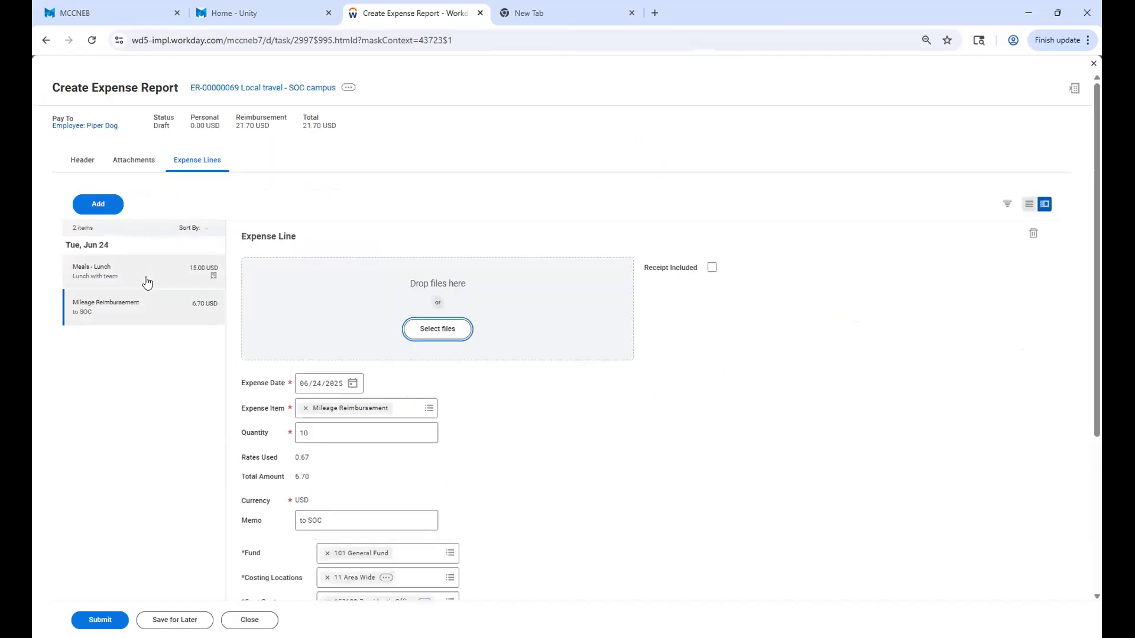
left_click(147, 282)
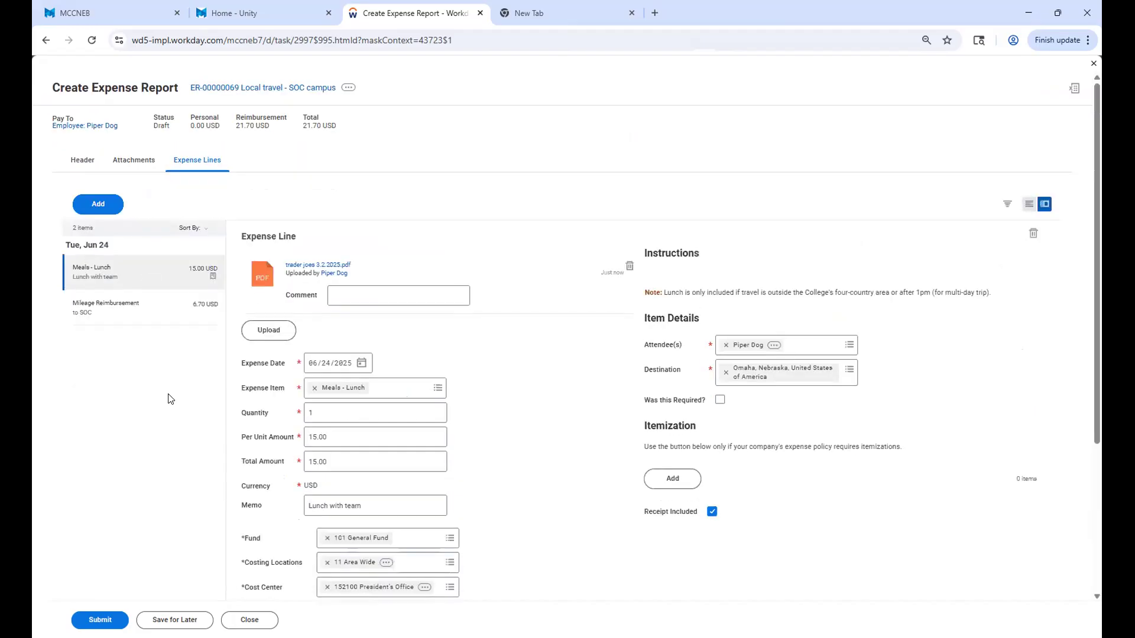
scroll(171, 399, "down", 1)
scroll(170, 399, "down", 3)
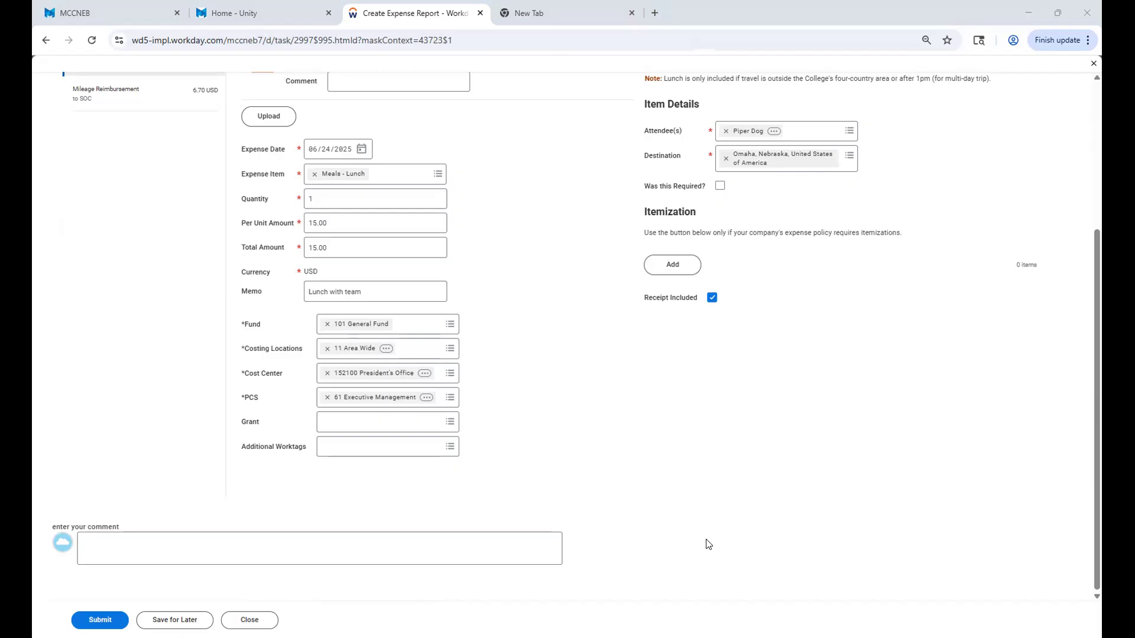
scroll(569, 531, "up", 1)
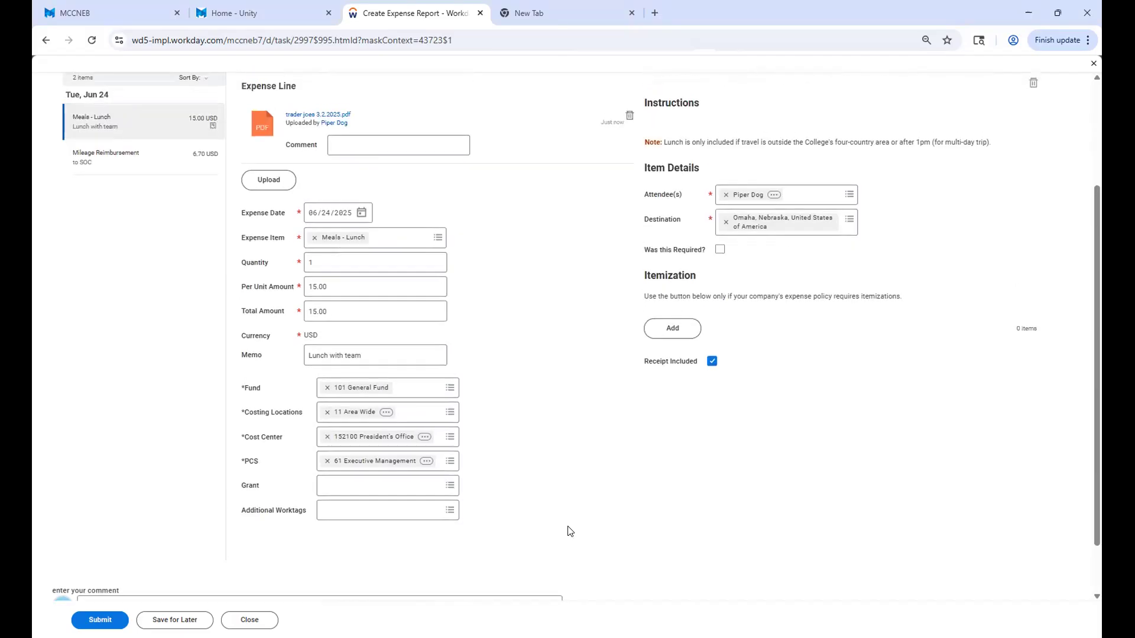
scroll(549, 472, "up", 2)
scroll(538, 383, "up", 1)
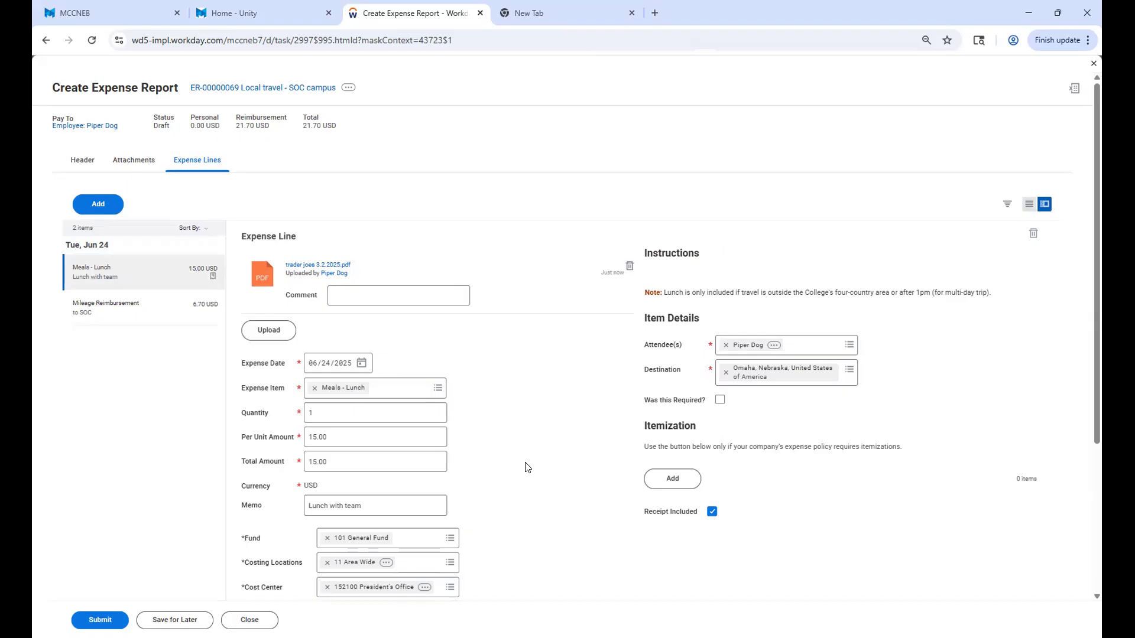
scroll(527, 467, "down", 1)
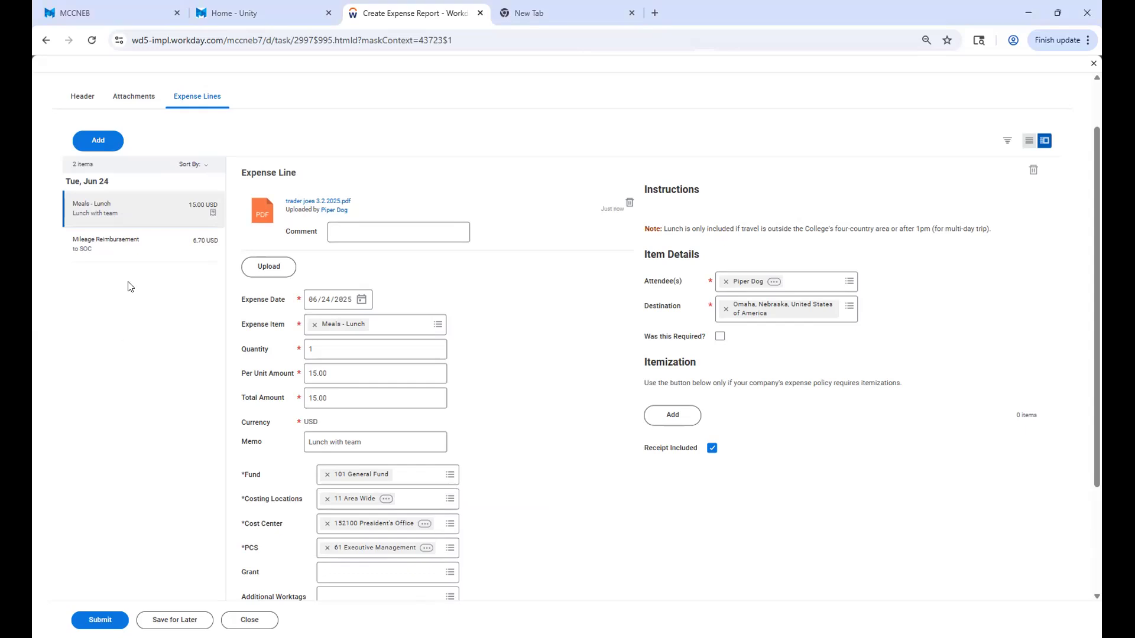
scroll(130, 286, "up", 1)
Extend the mileage reimbursement line's memo to read "to SOC and back to office".
left_click(116, 293)
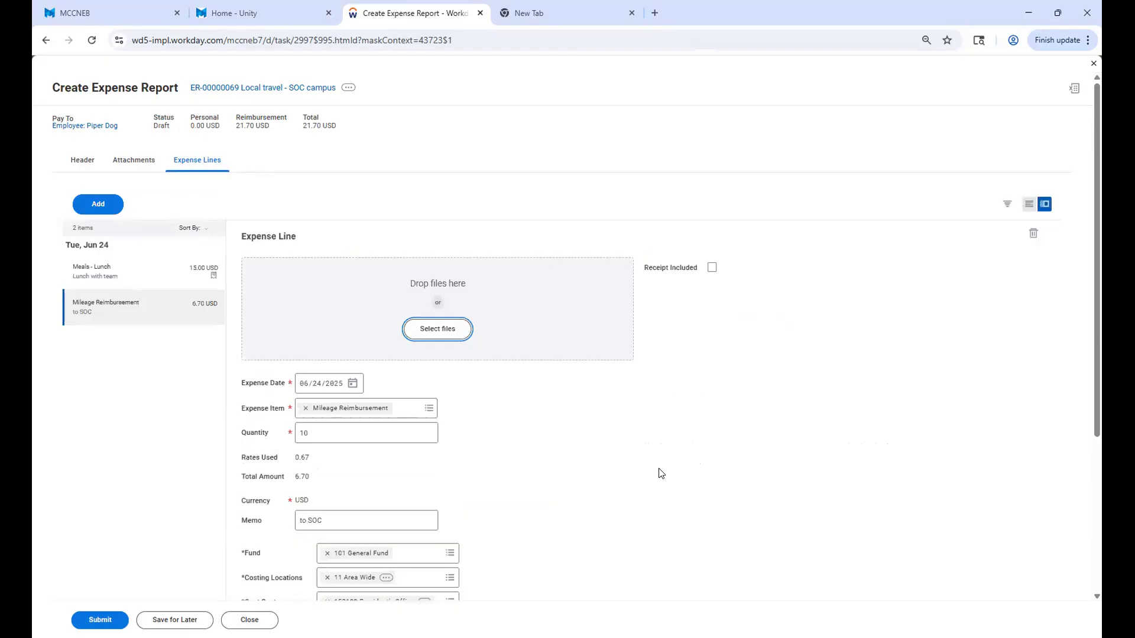
scroll(661, 473, "down", 3)
left_click(348, 333)
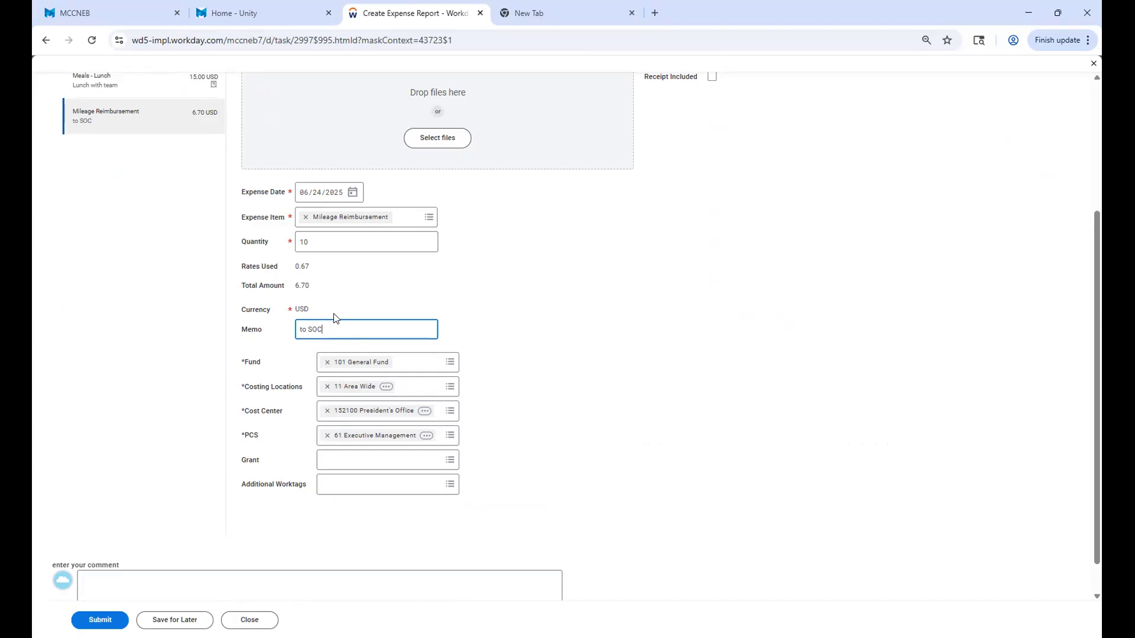
type("and back to office")
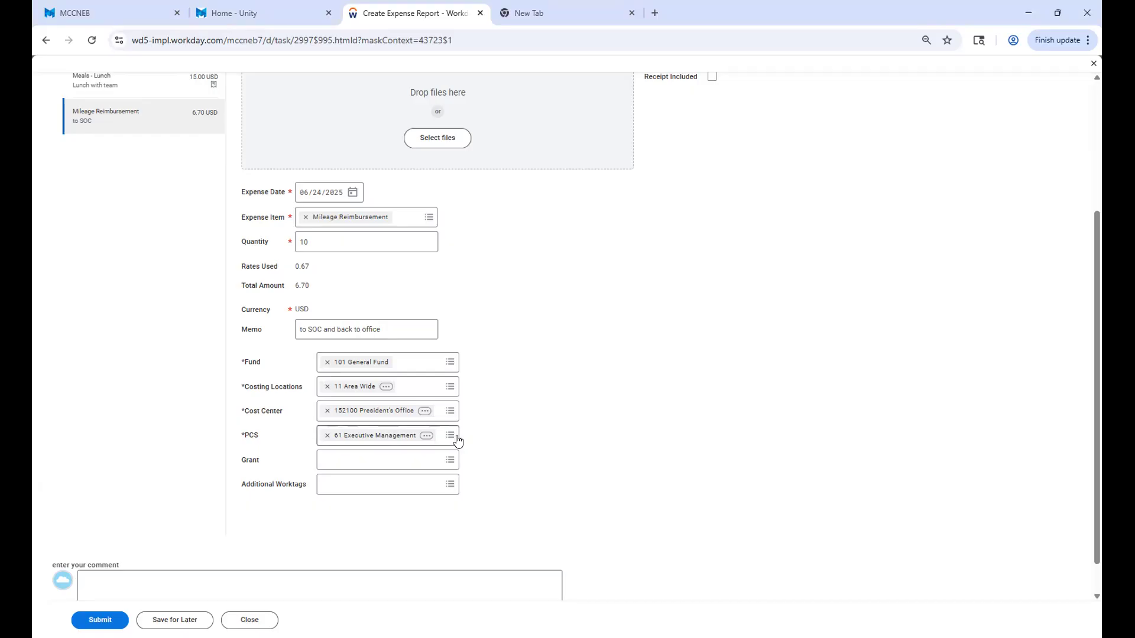
Check the completed mileage line and submit the local travel expense report.
scroll(496, 443, "up", 3)
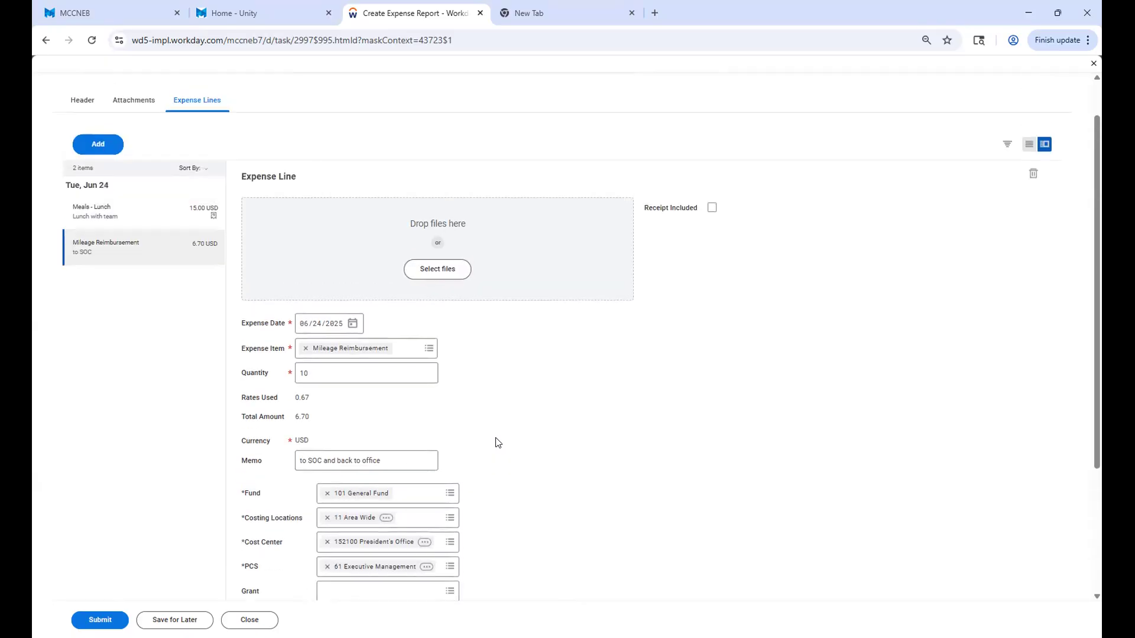
scroll(497, 443, "down", 4)
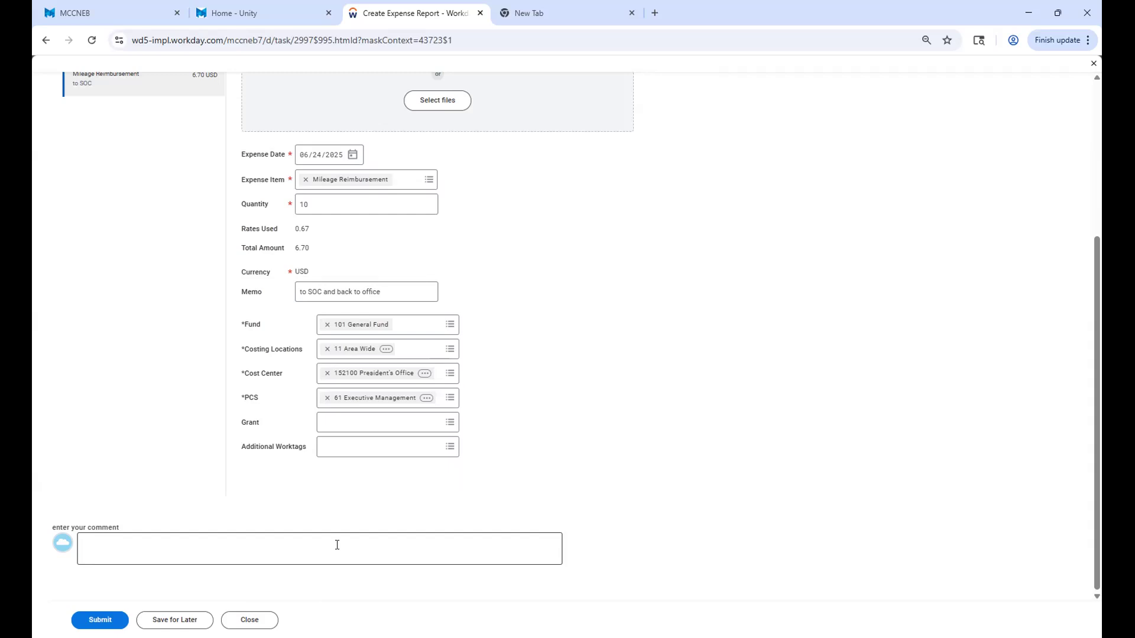
scroll(337, 565, "up", 5)
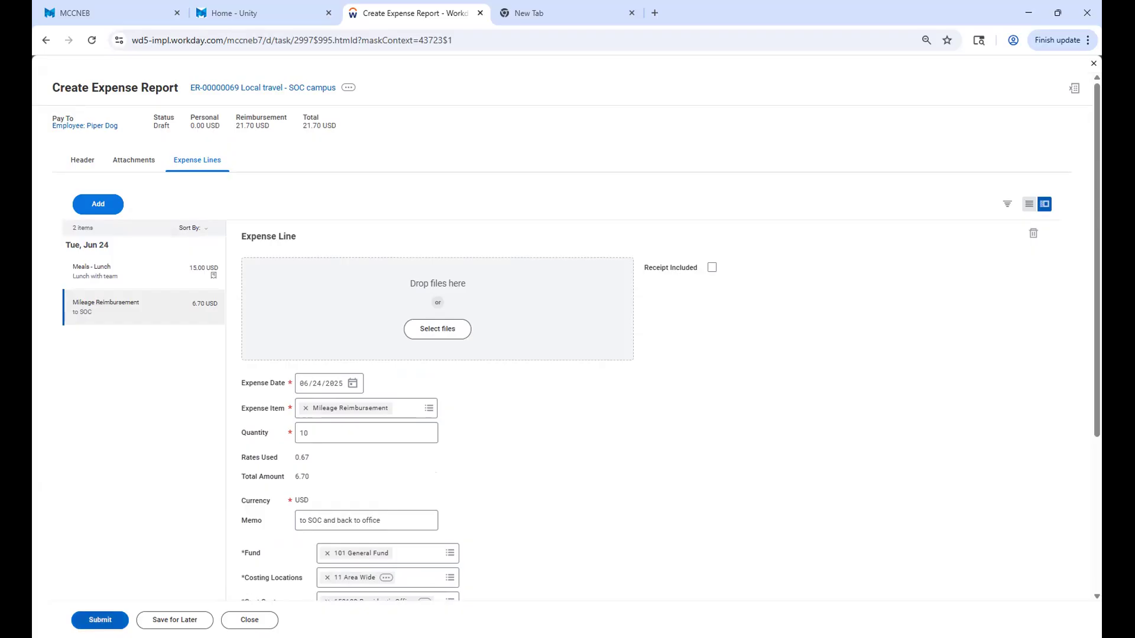
left_click(99, 620)
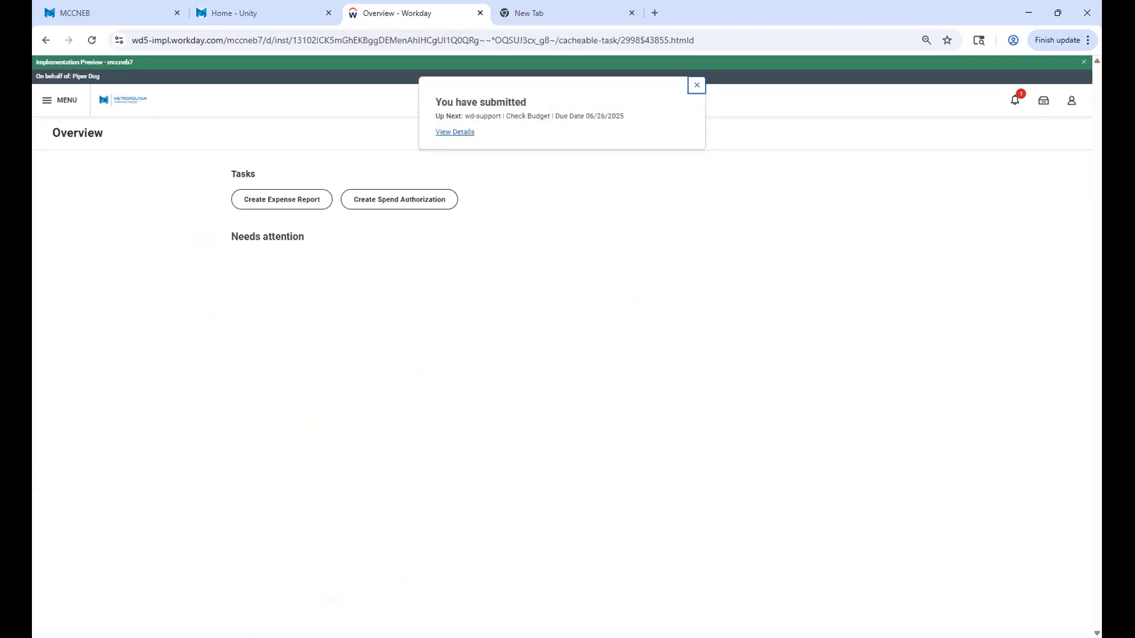
View the submitted expense report's details and process information, including its expense lines.
left_click(455, 132)
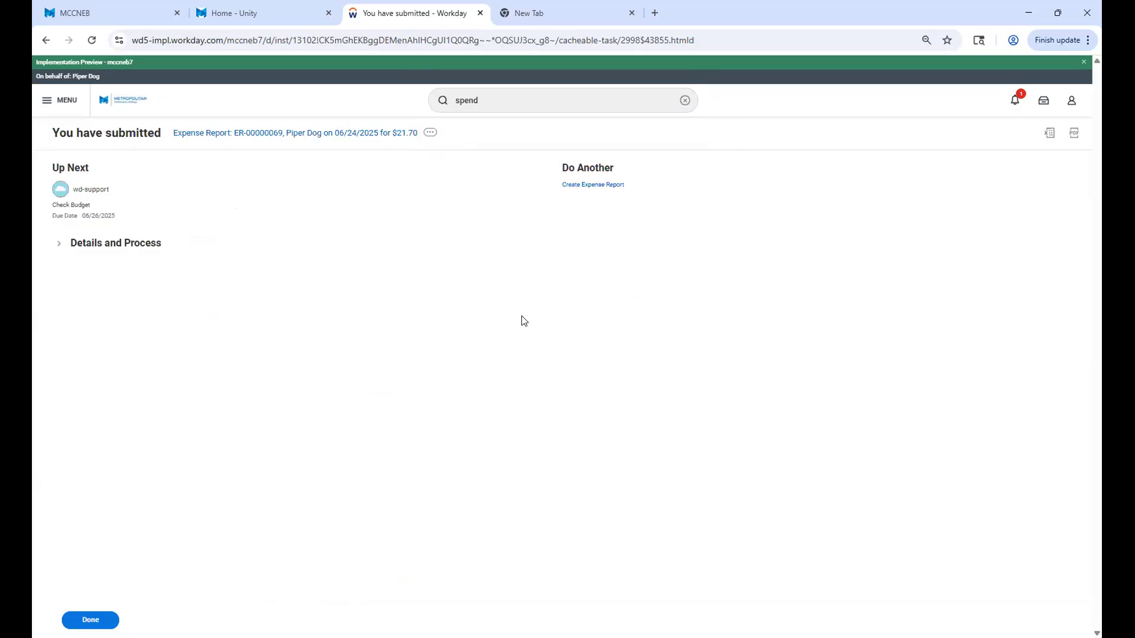
left_click(58, 245)
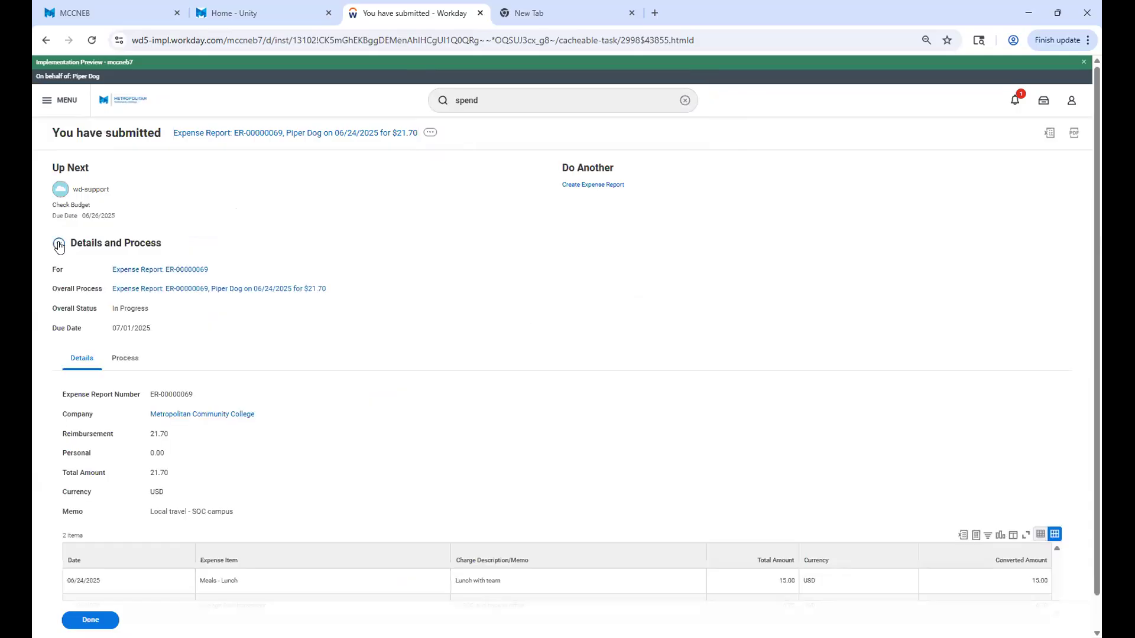
scroll(405, 366, "down", 1)
Find the Stop Proxy task and end the current proxy session.
left_click(479, 102)
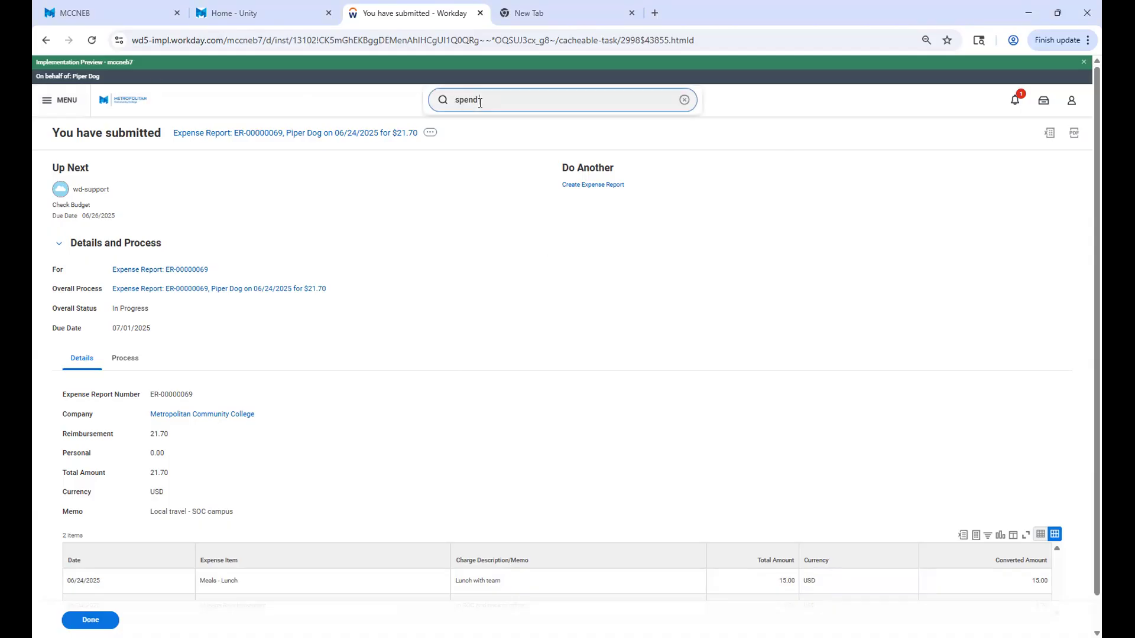
type("proxy")
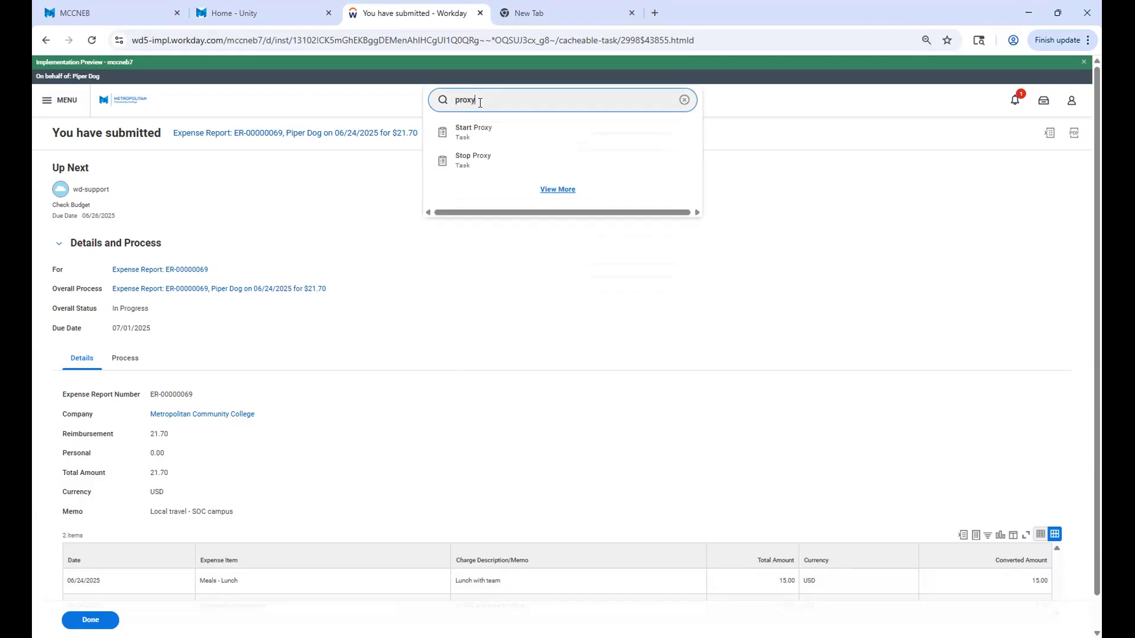
left_click(488, 159)
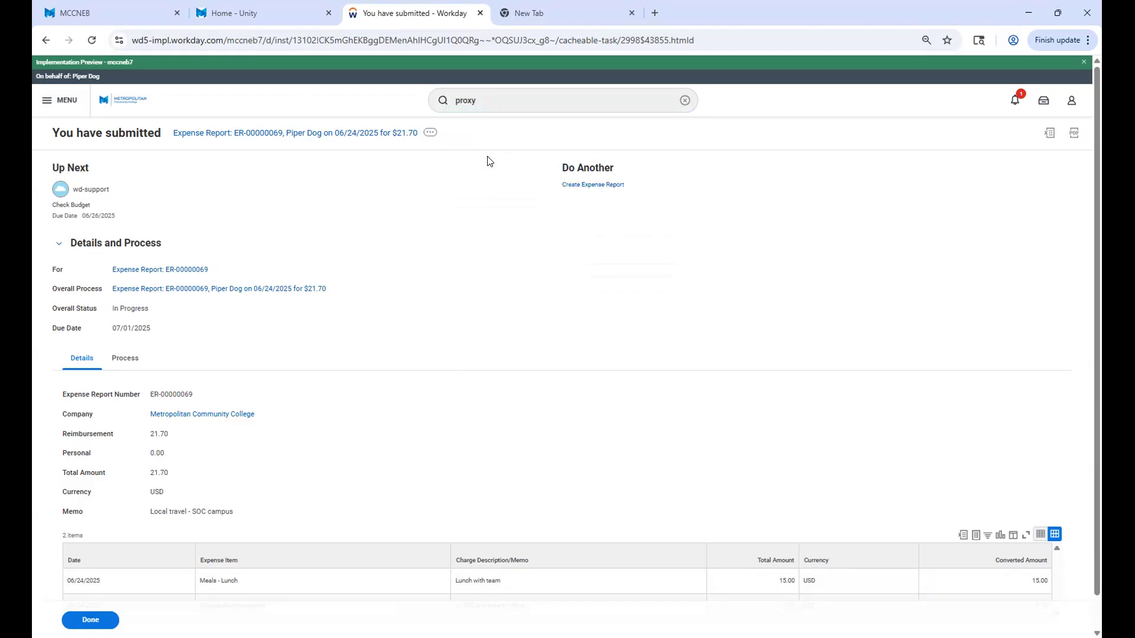
left_click(686, 262)
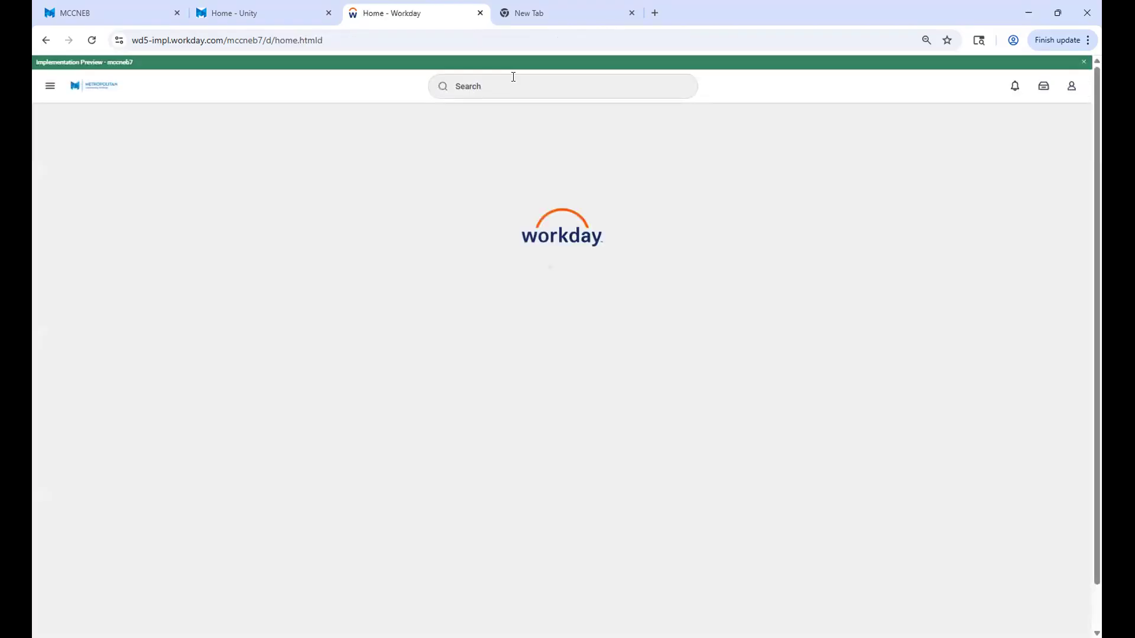
Start a proxy session as the employee's manager and open the manager's list of tasks awaiting action.
left_click(524, 89)
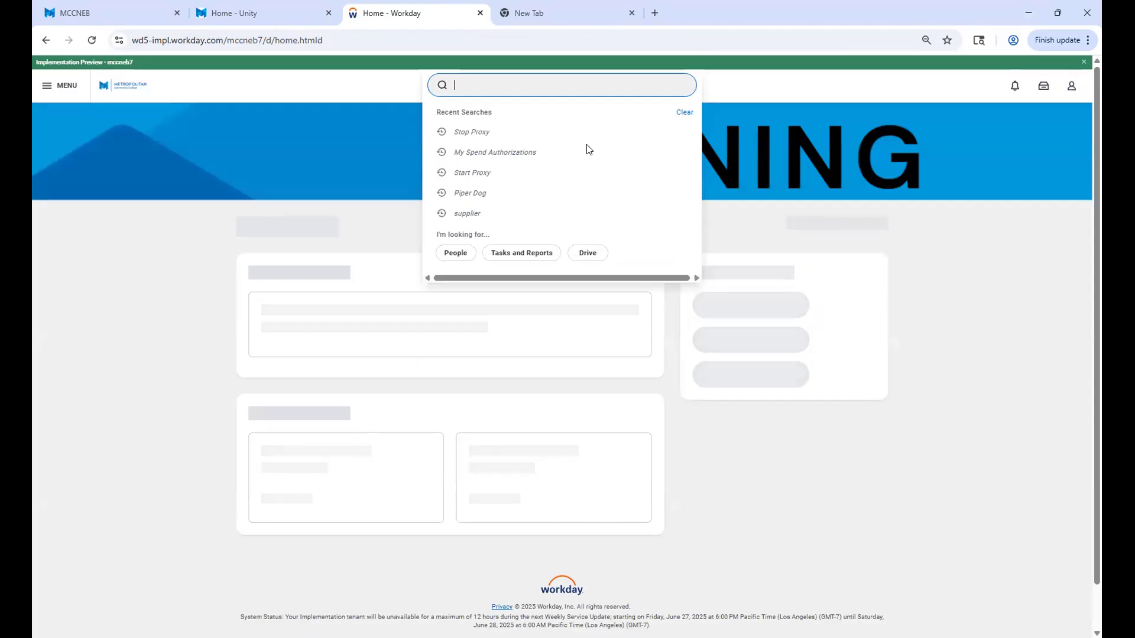
left_click(465, 175)
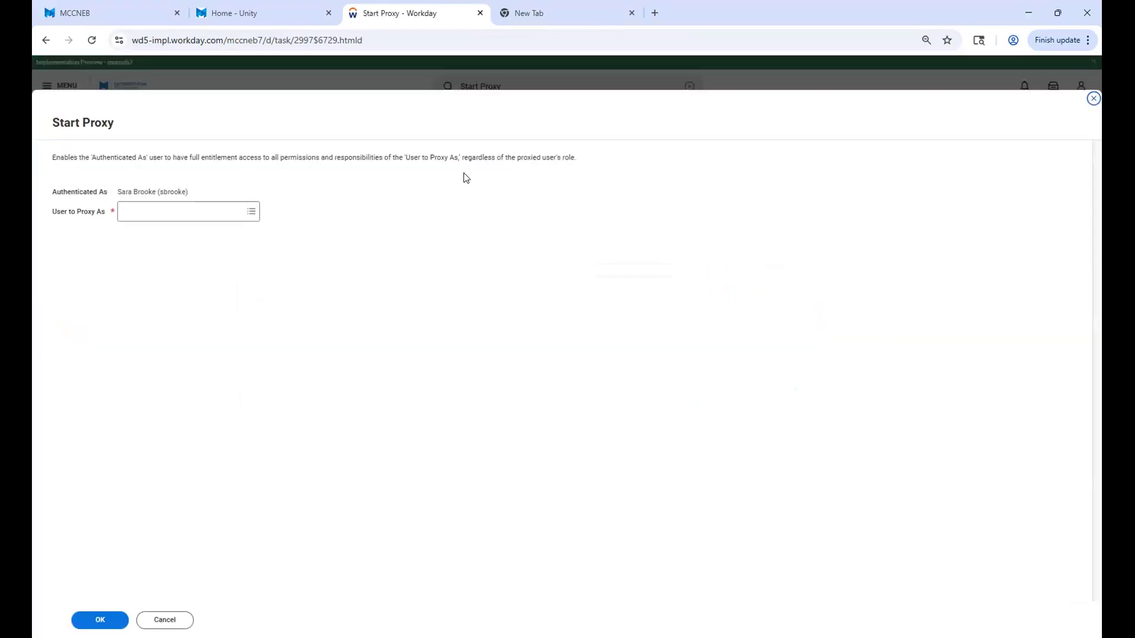
left_click(195, 211)
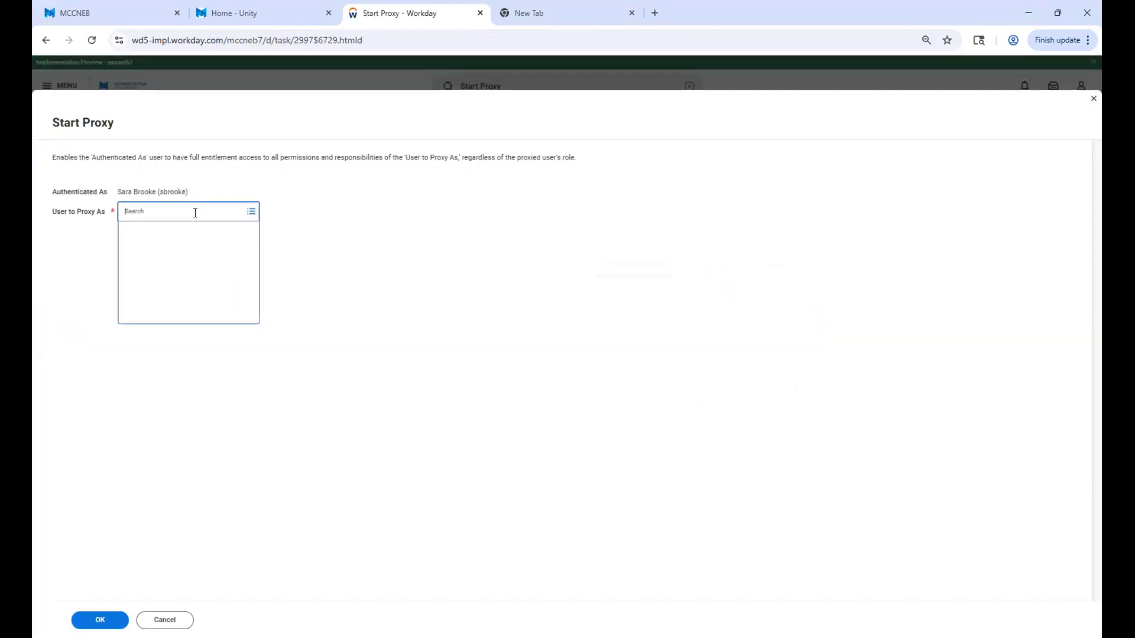
type("donald duck")
left_click(100, 620)
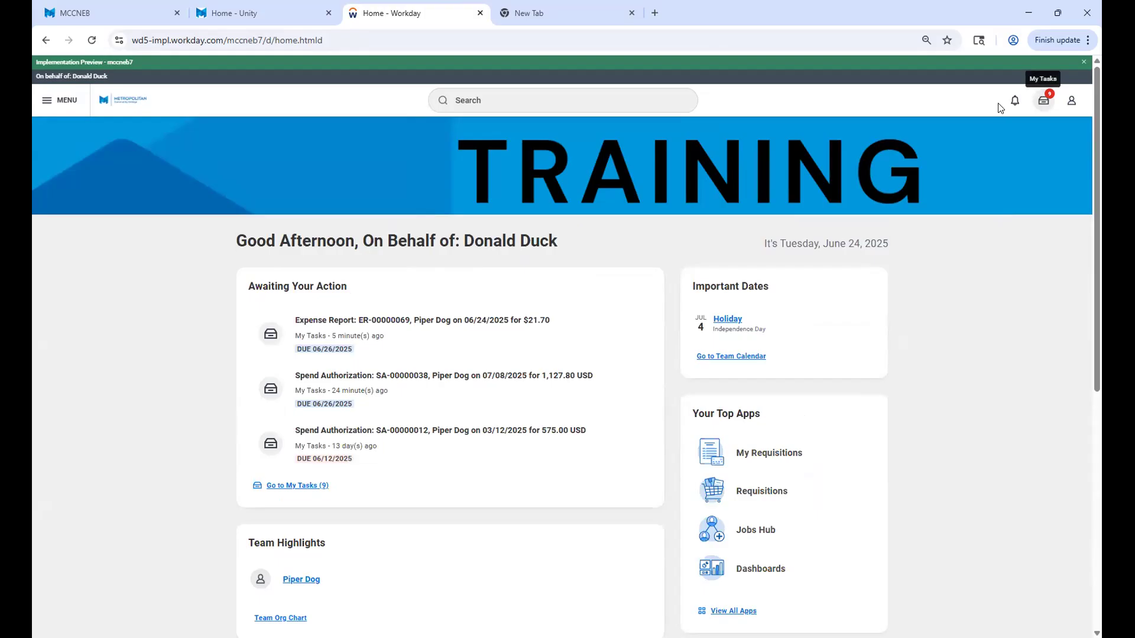
left_click(1045, 103)
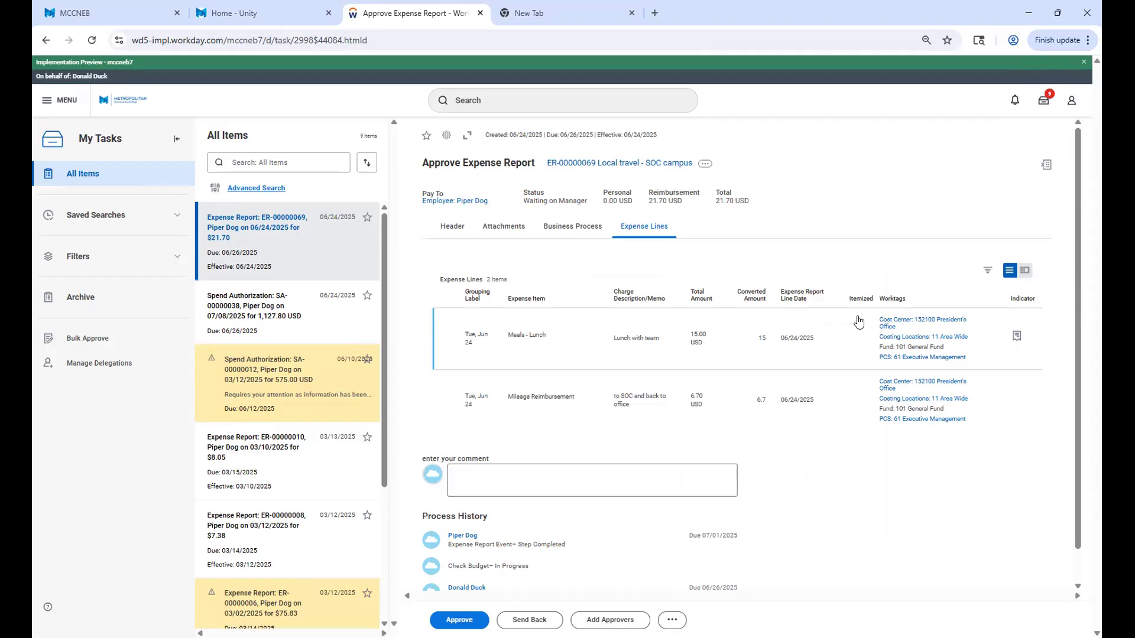
Draft the approval comment "add mileage for 6/25" on the local travel expense report.
left_click(506, 470)
type("a")
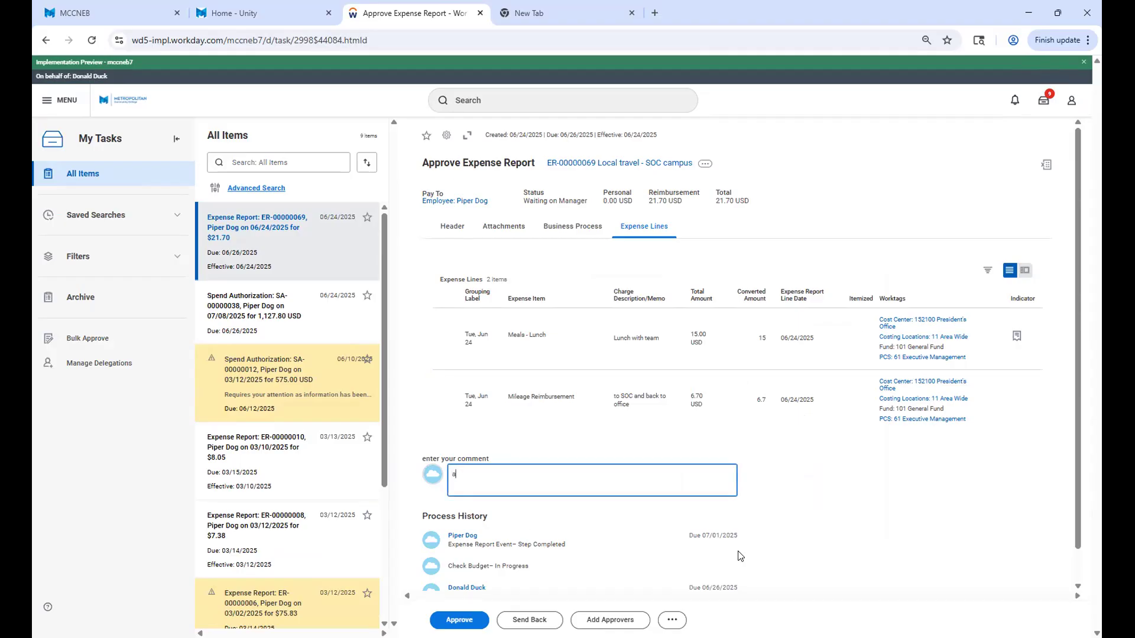
type("dd mileage for 6/")
type("25")
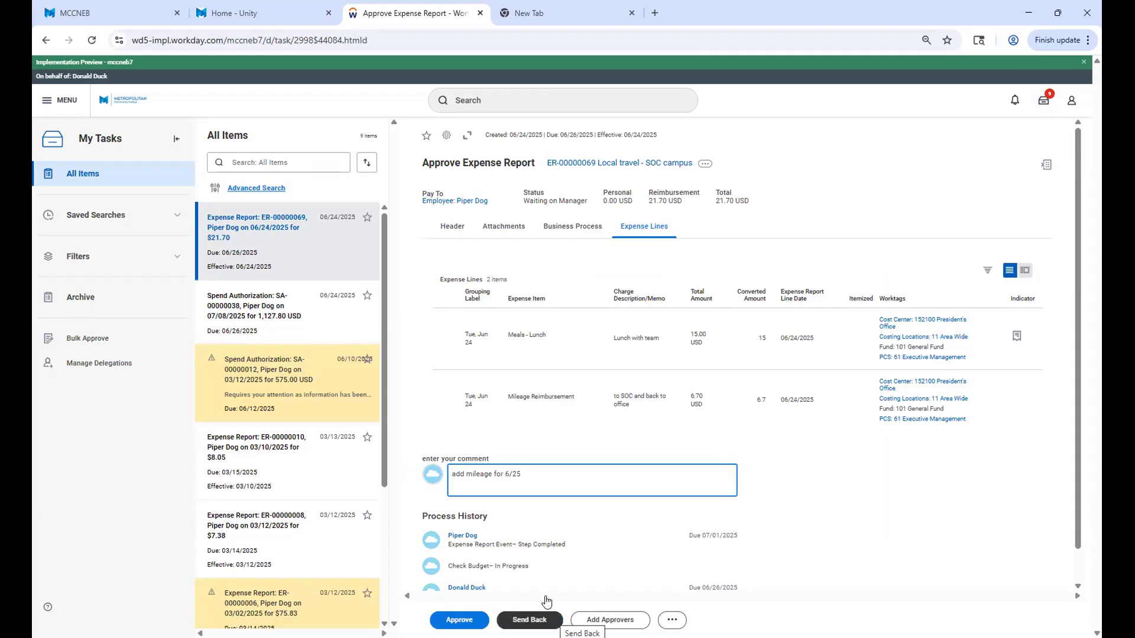
scroll(590, 480, "down", 1)
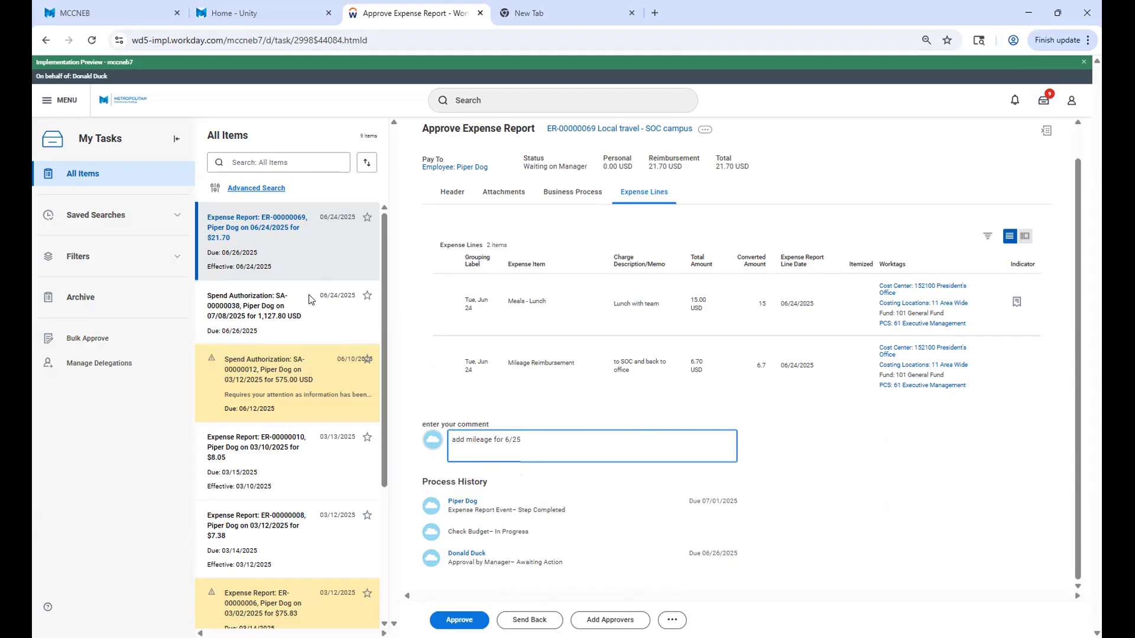
Discard the draft comment and review the lines of the 1,127.80 USD spend authorization for the DC conference.
left_click(229, 296)
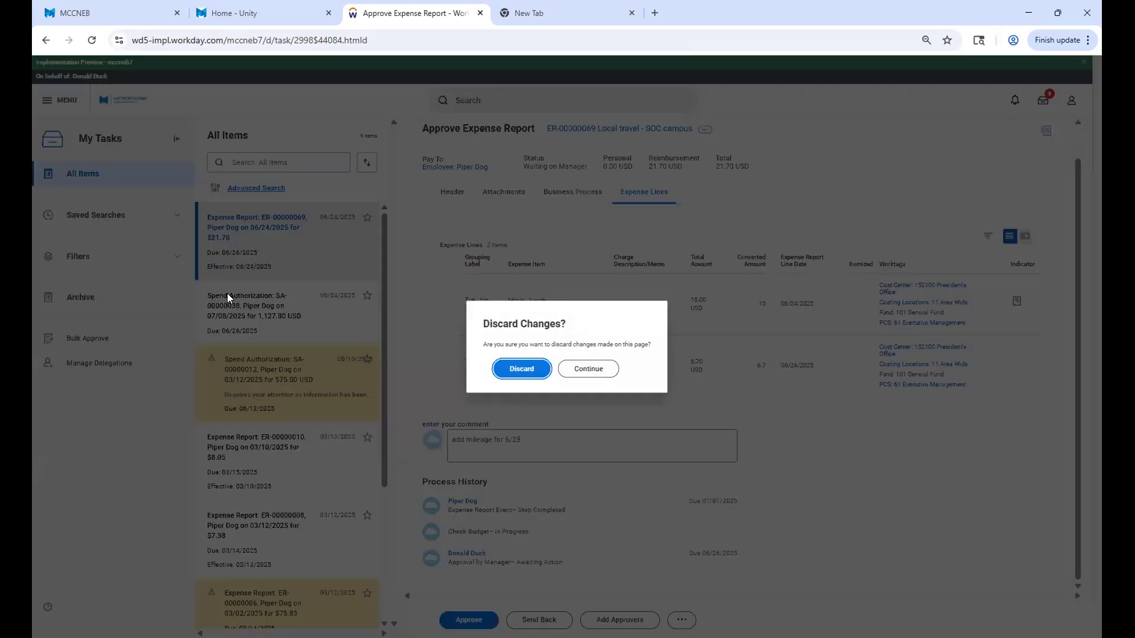
left_click(520, 367)
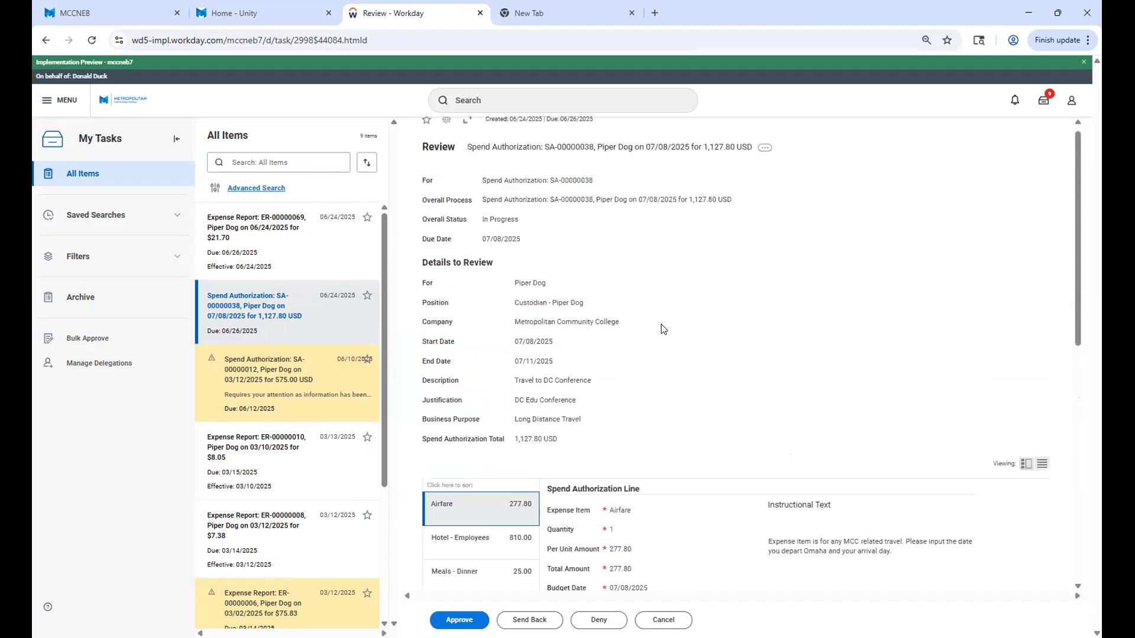
scroll(660, 330, "up", 1)
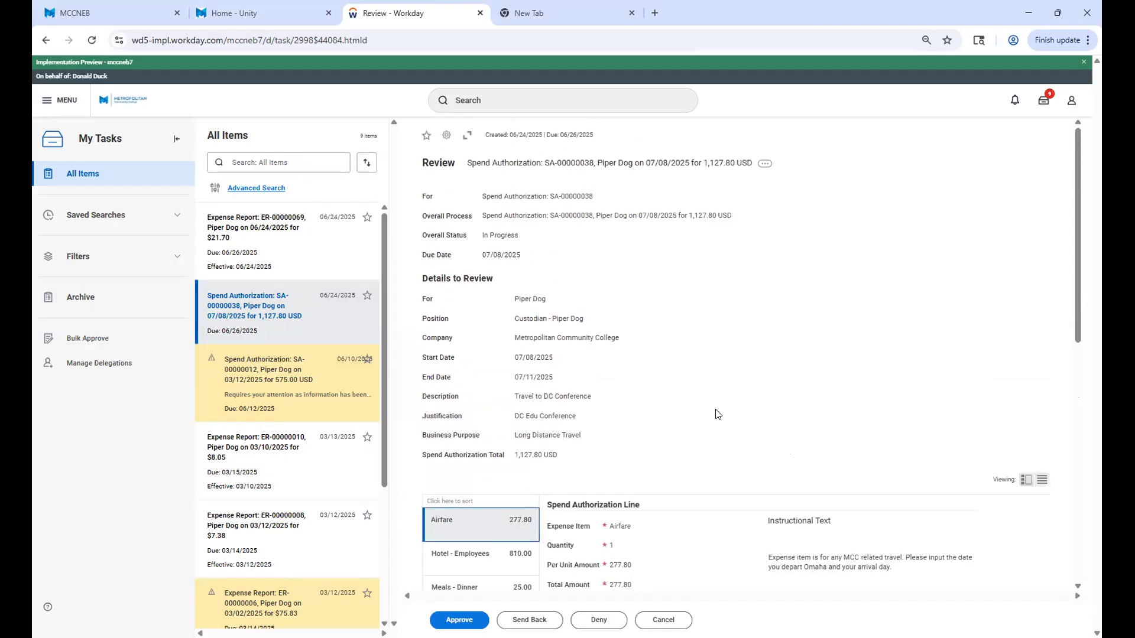
scroll(717, 413, "down", 2)
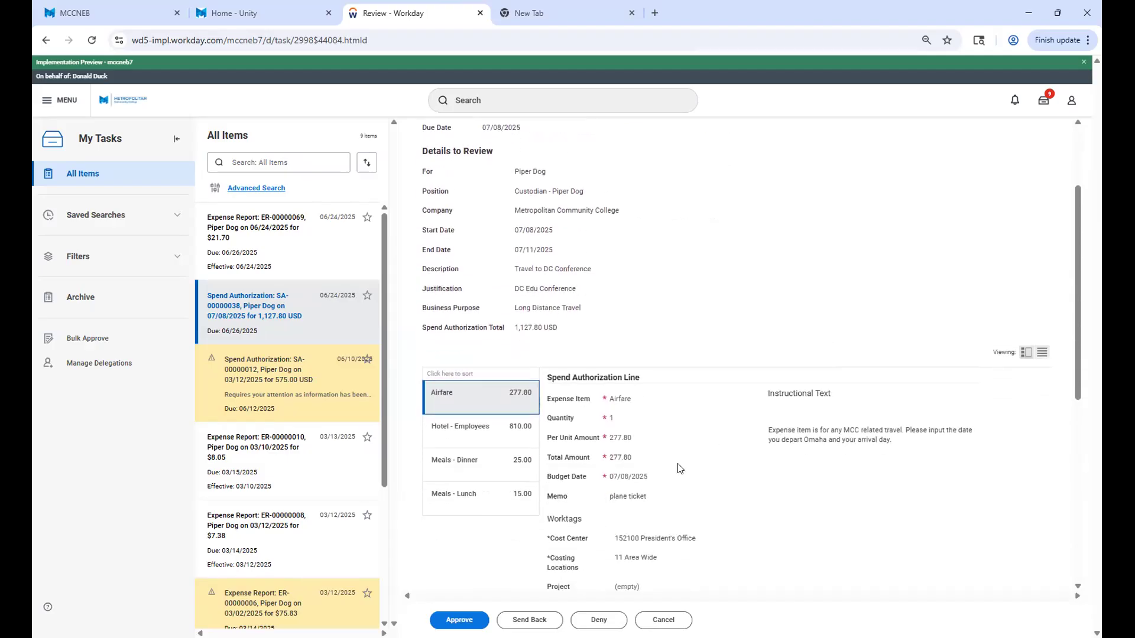
scroll(472, 384, "down", 1)
left_click(455, 362)
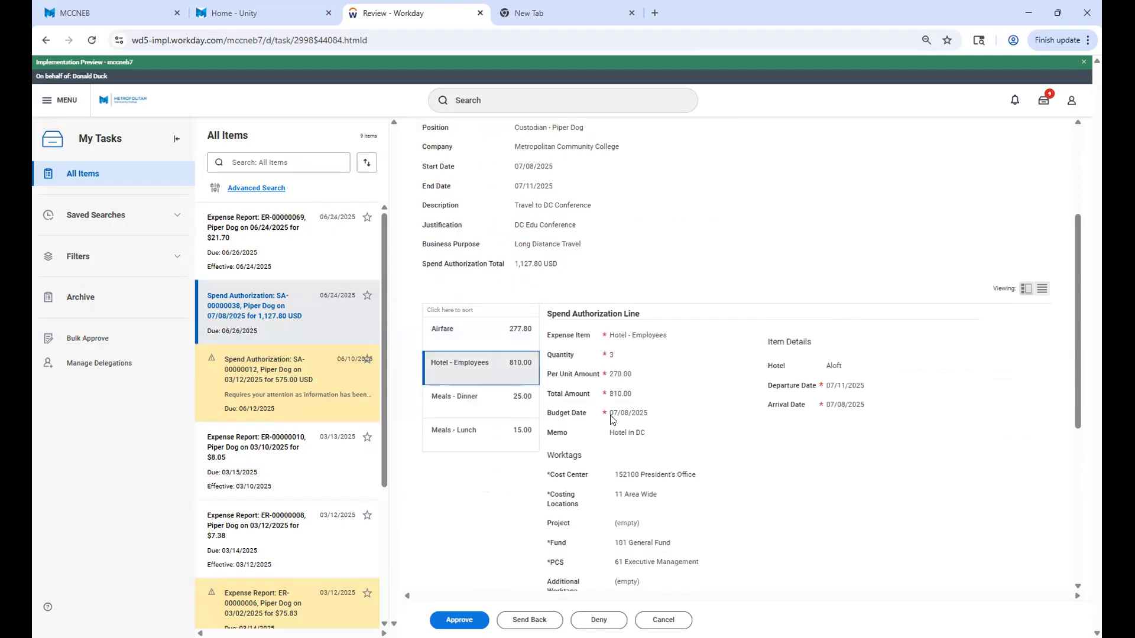
left_click(445, 398)
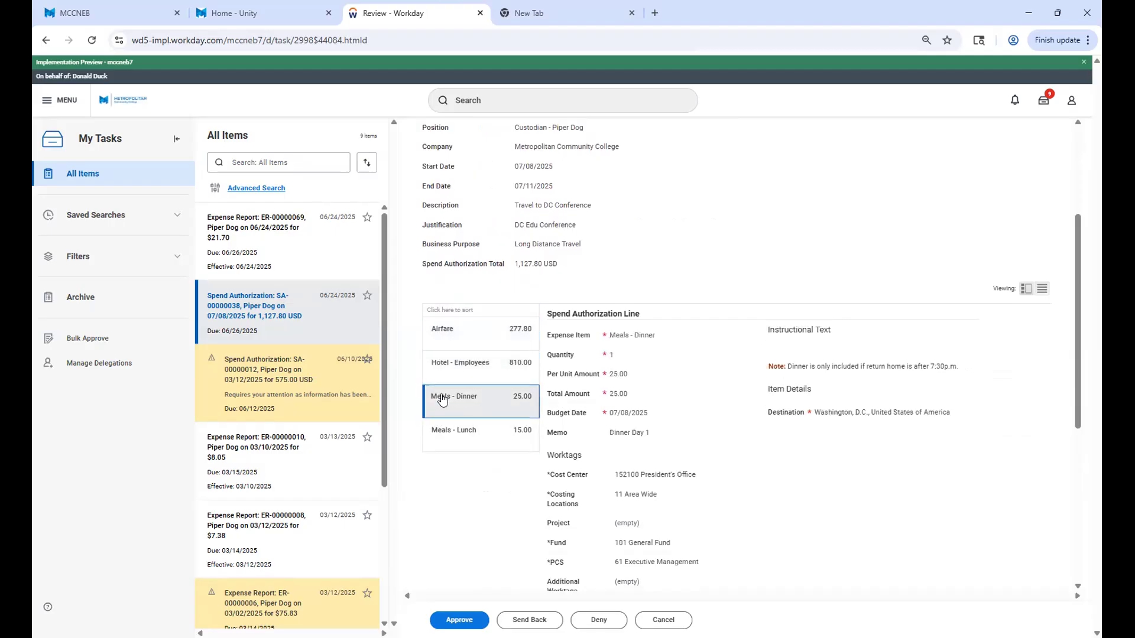
left_click(454, 440)
left_click(458, 331)
View the attached hotel quote Hotel 260.00.png on the spend authorization and close the preview.
scroll(488, 432, "down", 1)
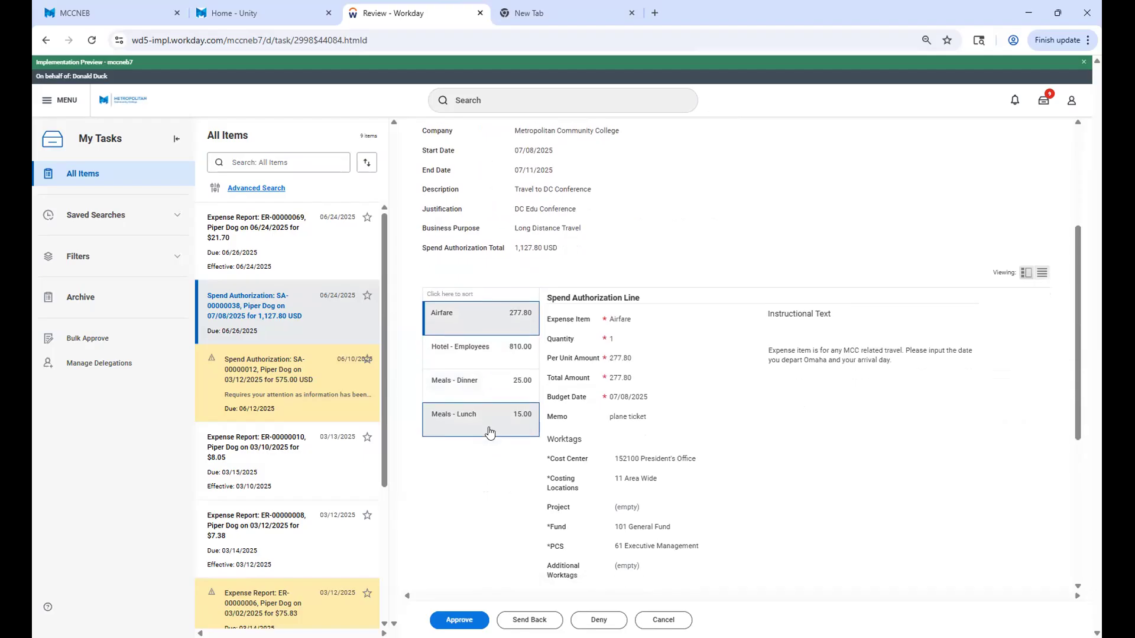
scroll(489, 433, "down", 5)
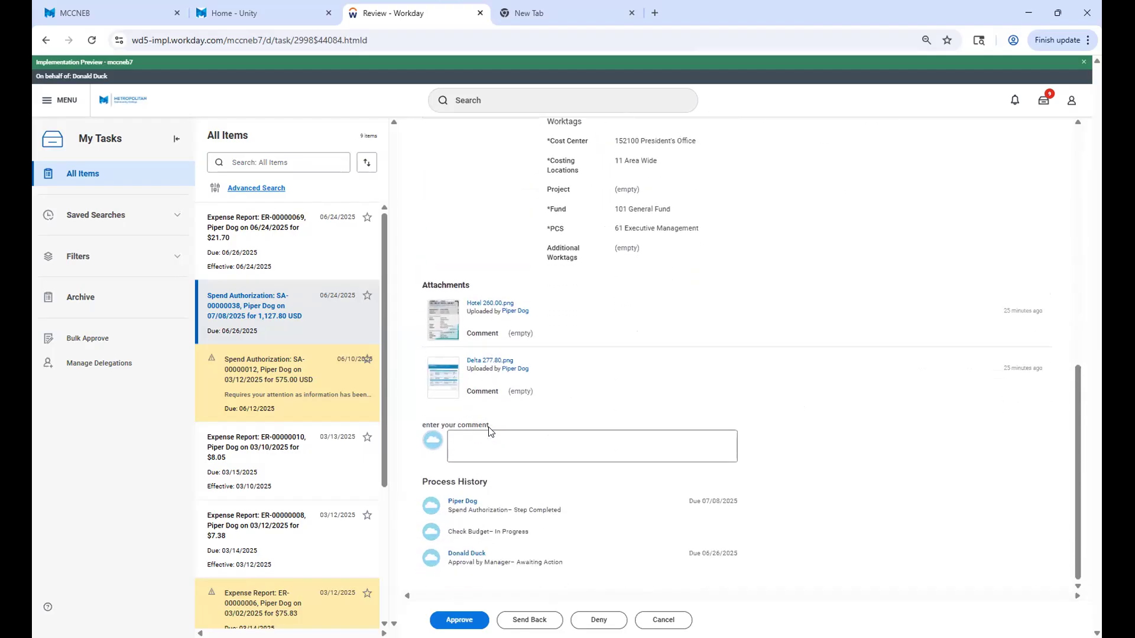
left_click(444, 322)
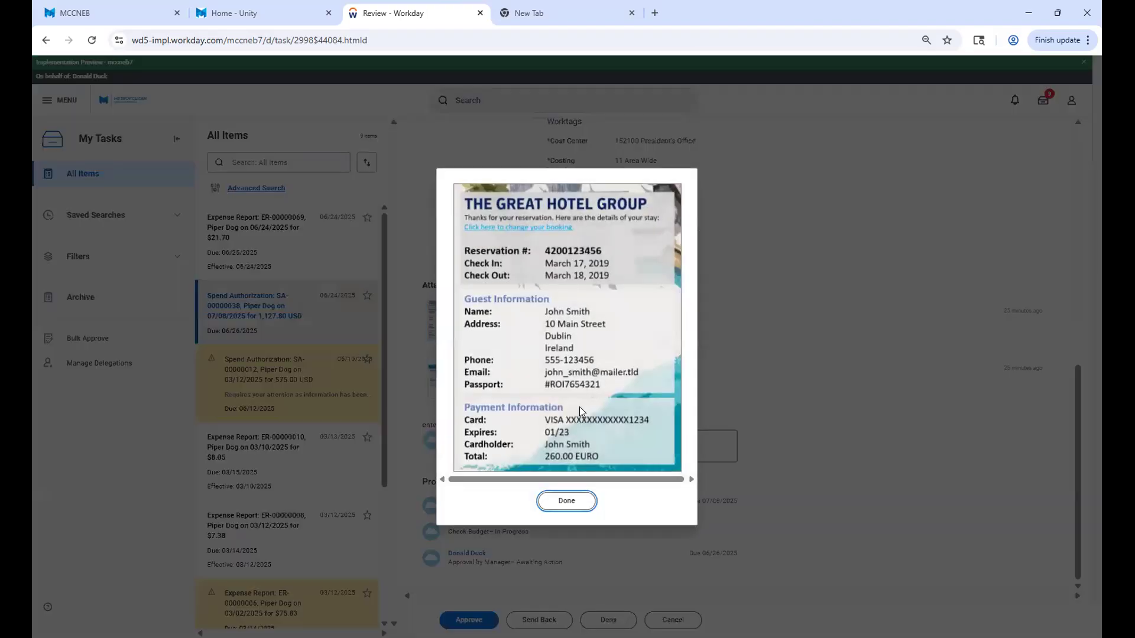
left_click(861, 271)
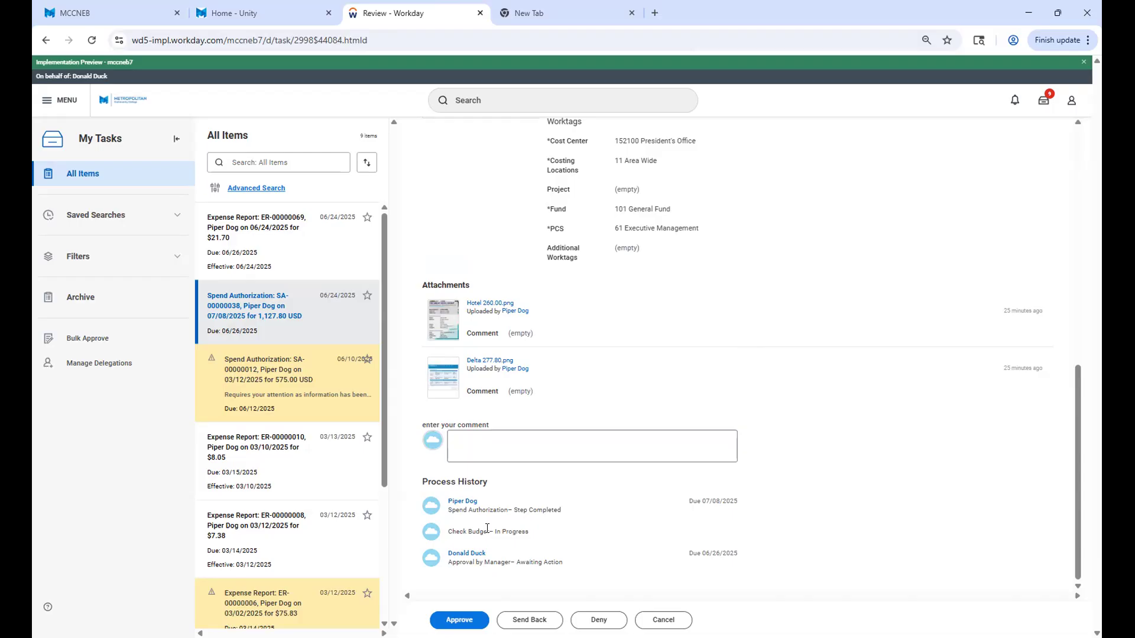
Approve the DC conference spend authorization and reopen the $21.70 local travel expense report.
scroll(488, 532, "up", 10)
scroll(491, 538, "down", 5)
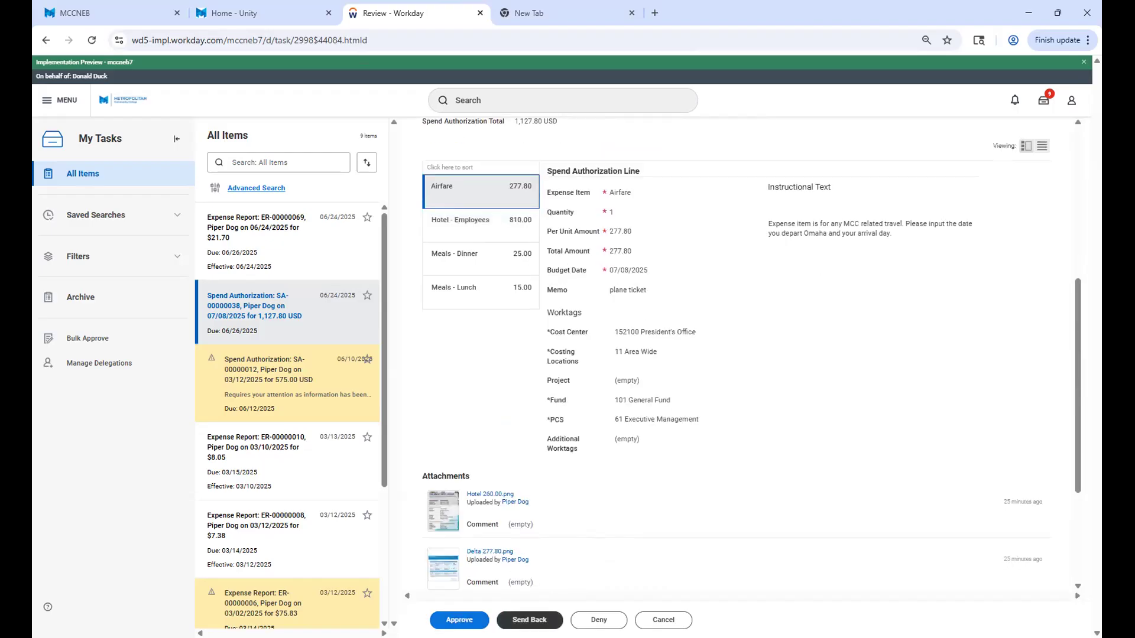
left_click(459, 620)
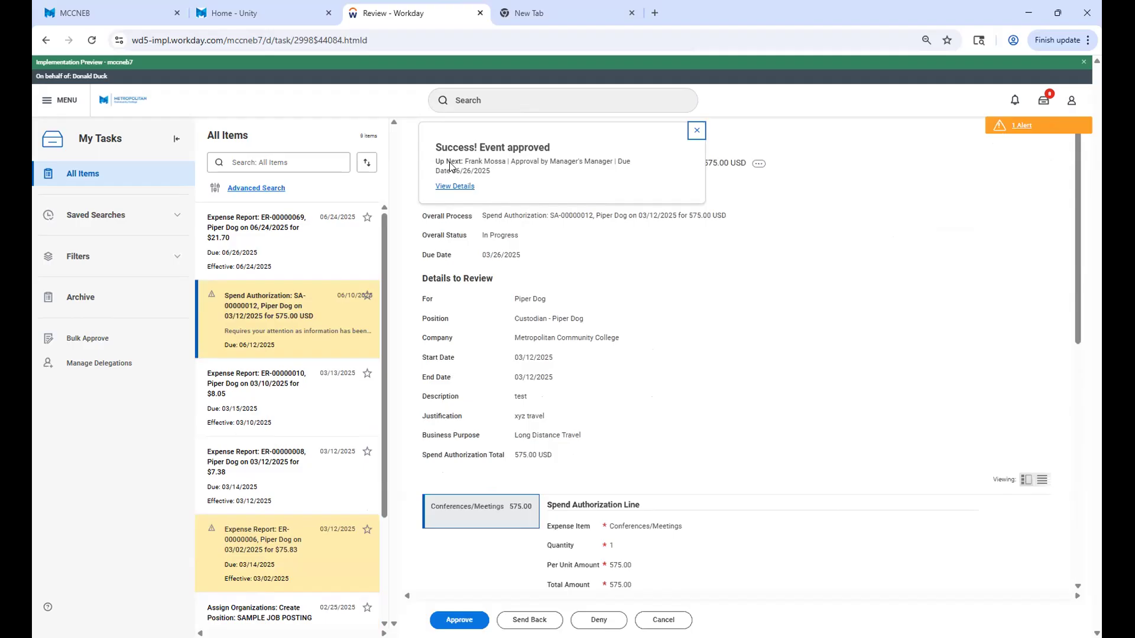
triple_click(468, 163)
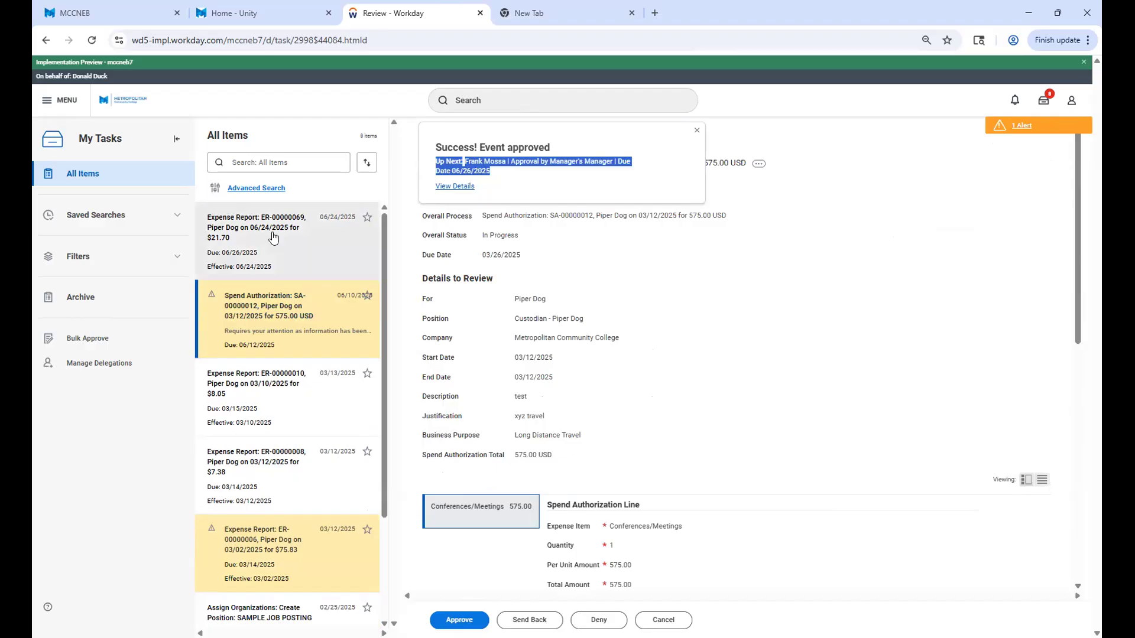
left_click(294, 255)
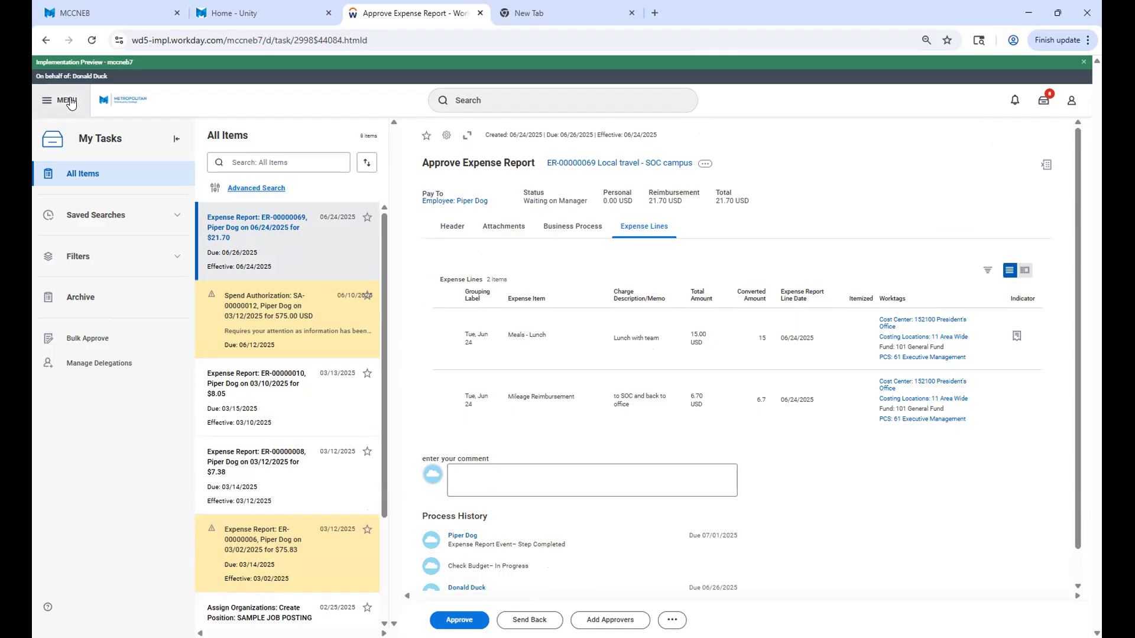
Open the proxied worker's profile and look over the bank accounts and payment elections in the pay information.
left_click(1071, 101)
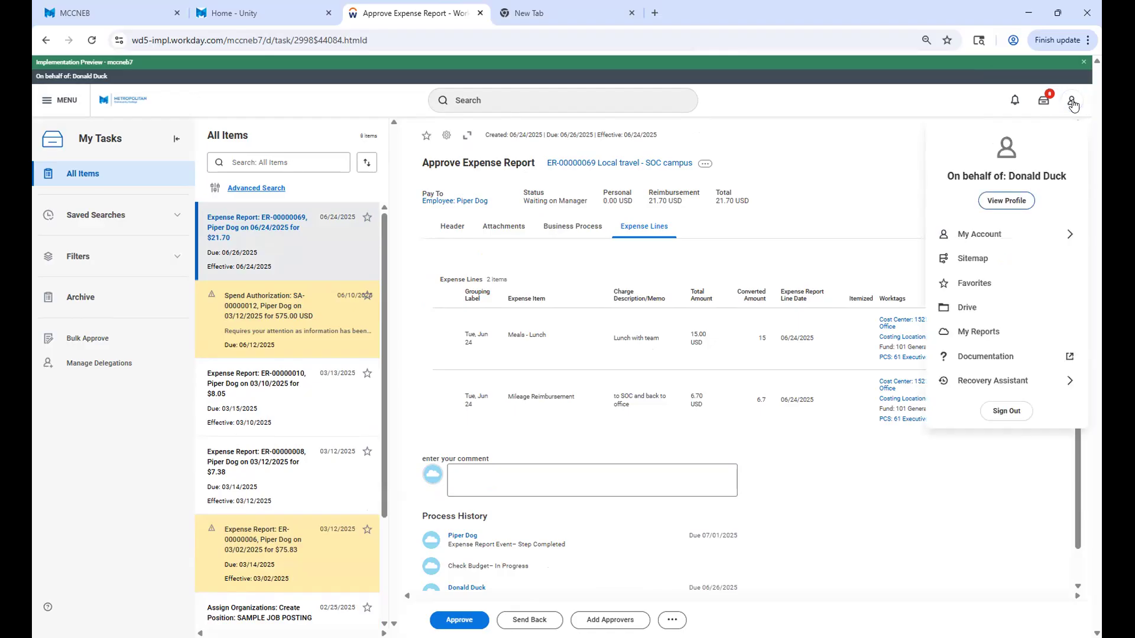
left_click(1005, 204)
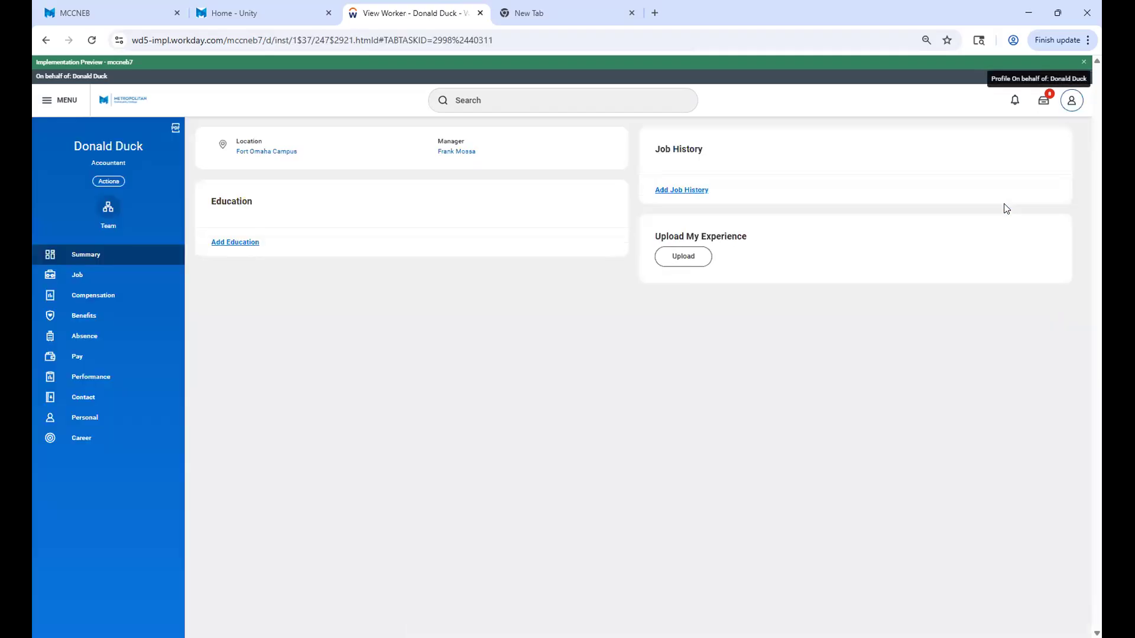
left_click(76, 360)
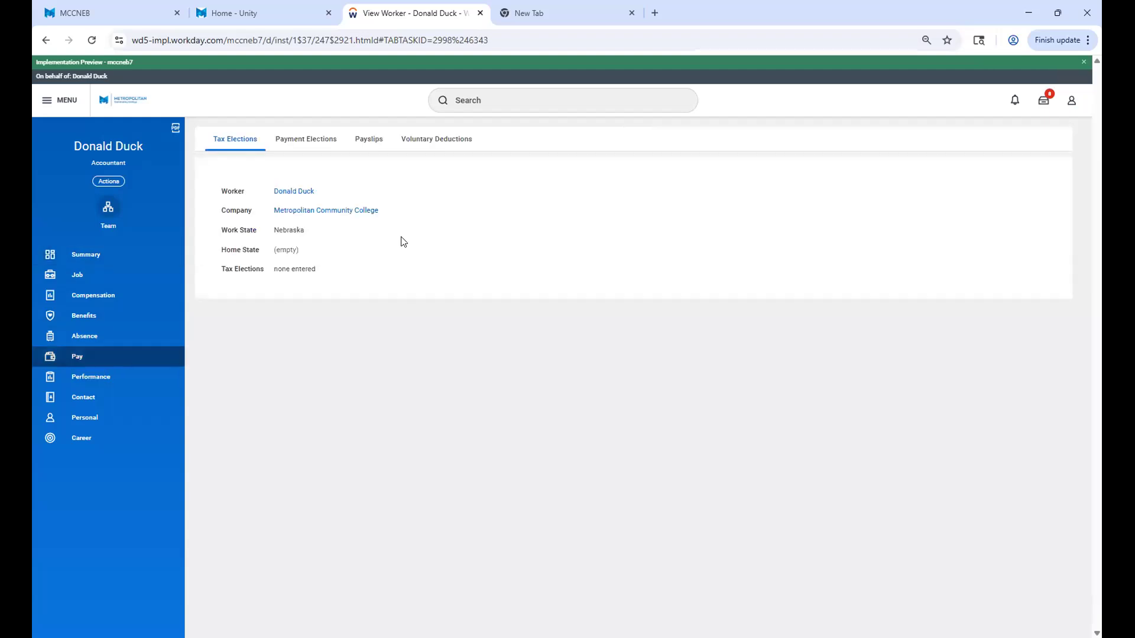
left_click(308, 149)
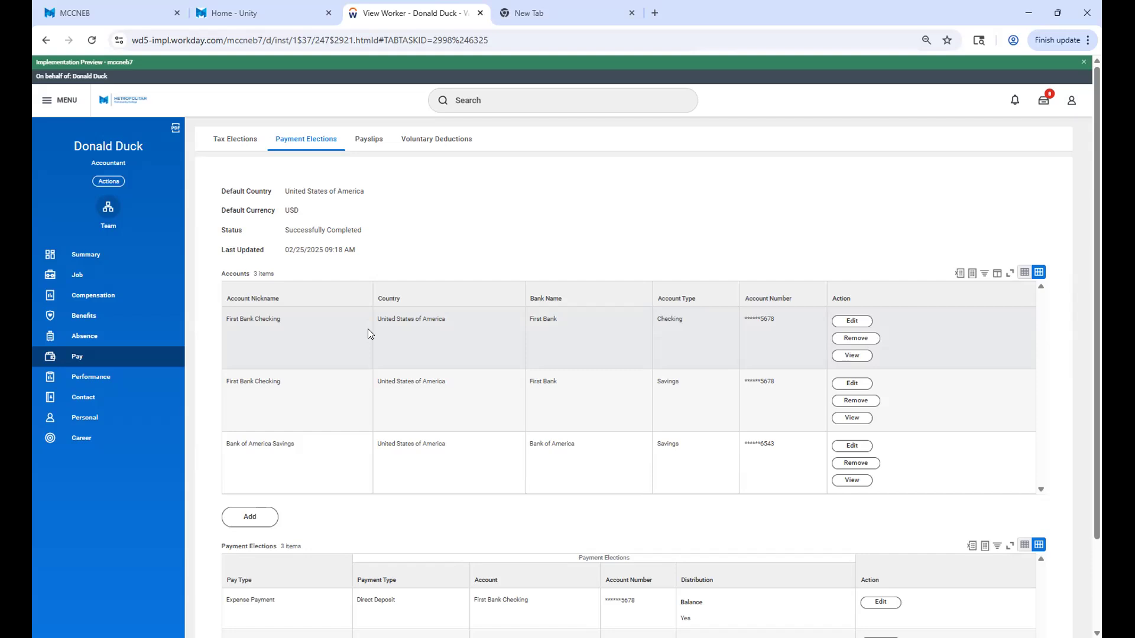
scroll(368, 329, "down", 2)
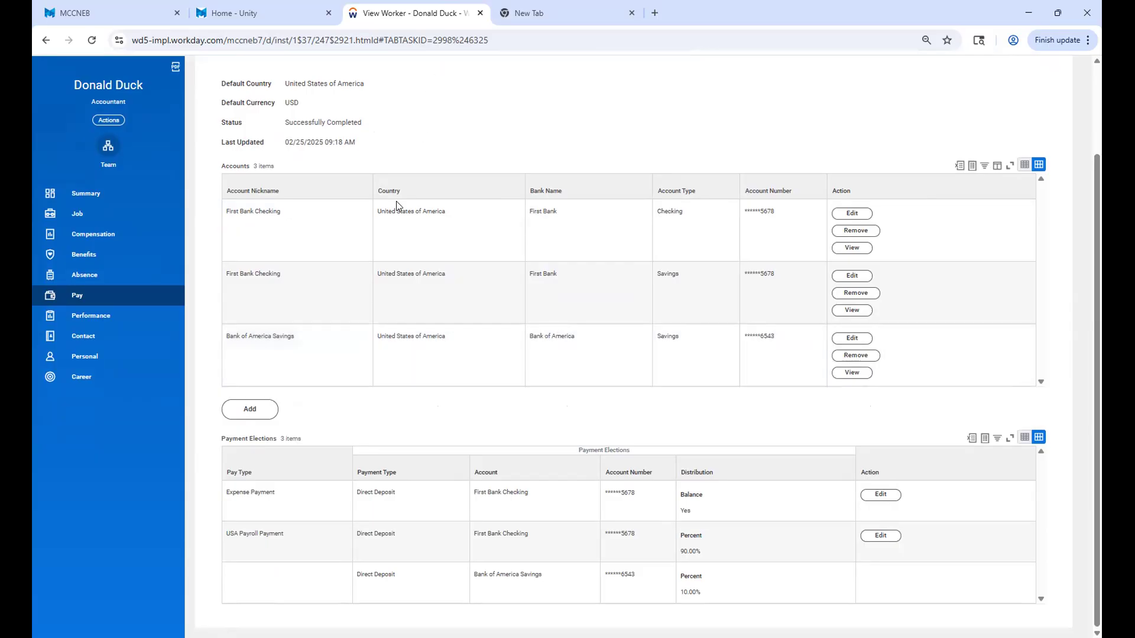
scroll(1055, 117, "up", 2)
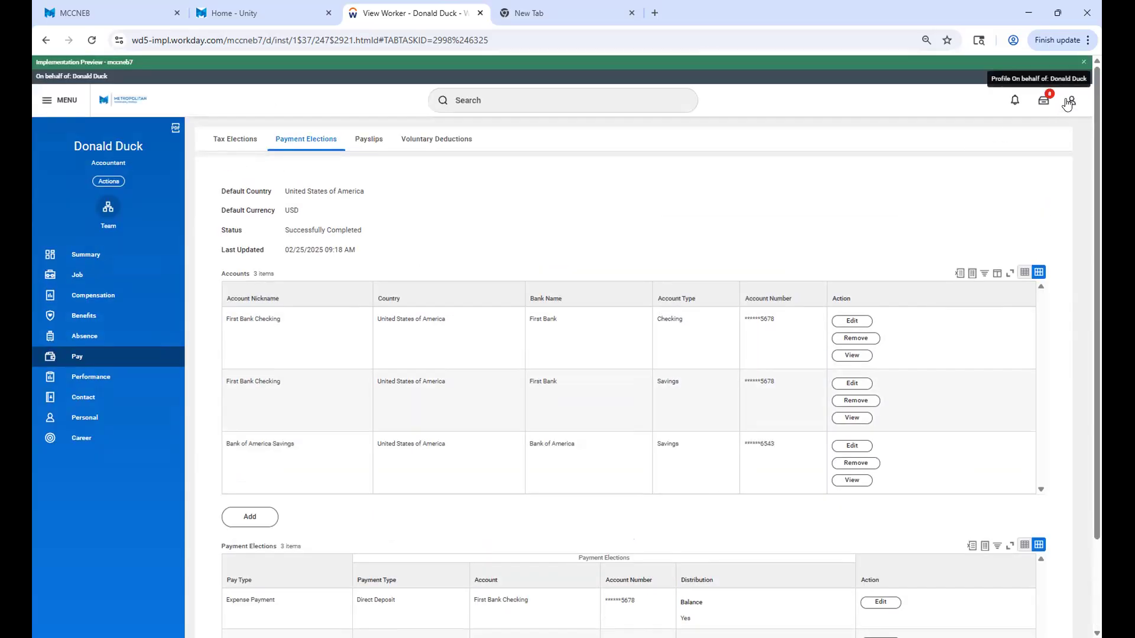
Retrace the path from the worker's profile summary to the payment elections in the pay information.
left_click(1072, 101)
left_click(1007, 202)
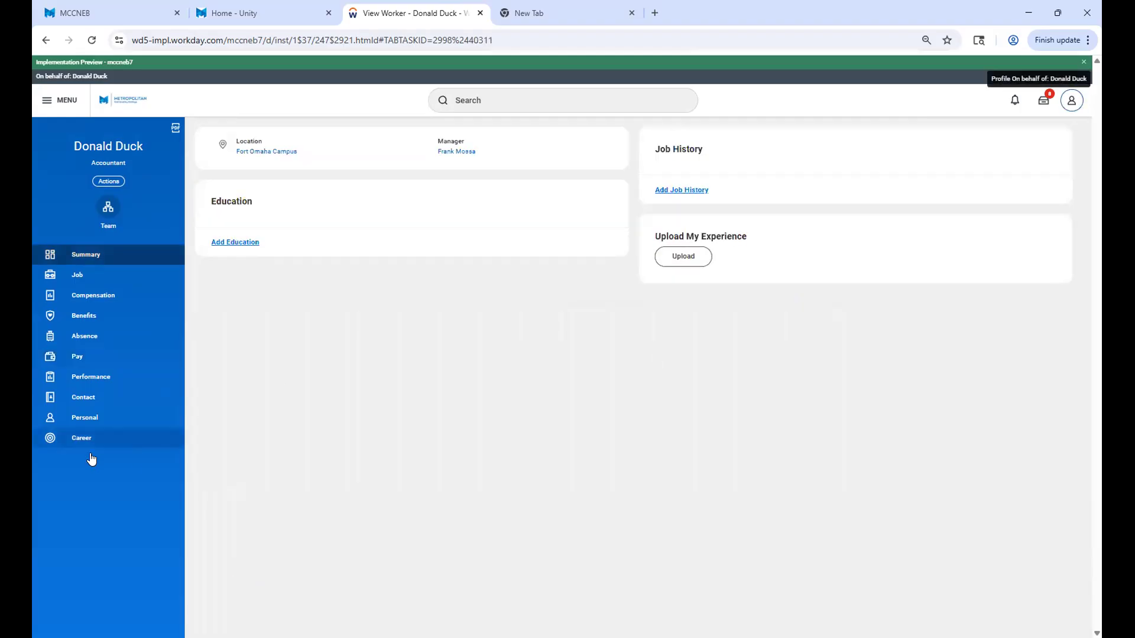
left_click(78, 356)
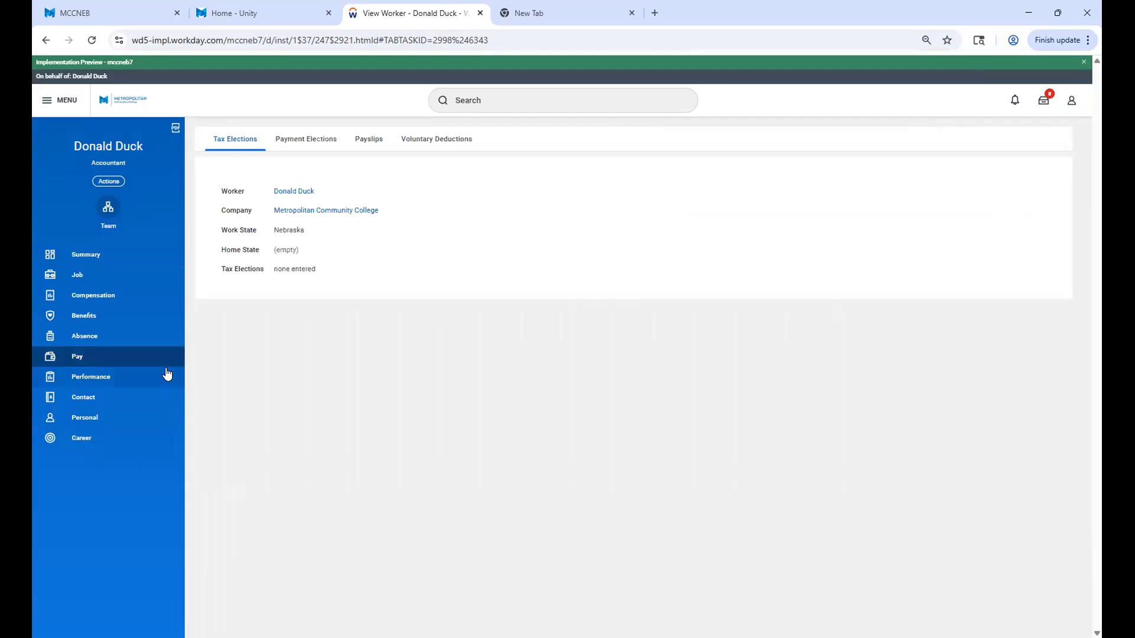
left_click(295, 142)
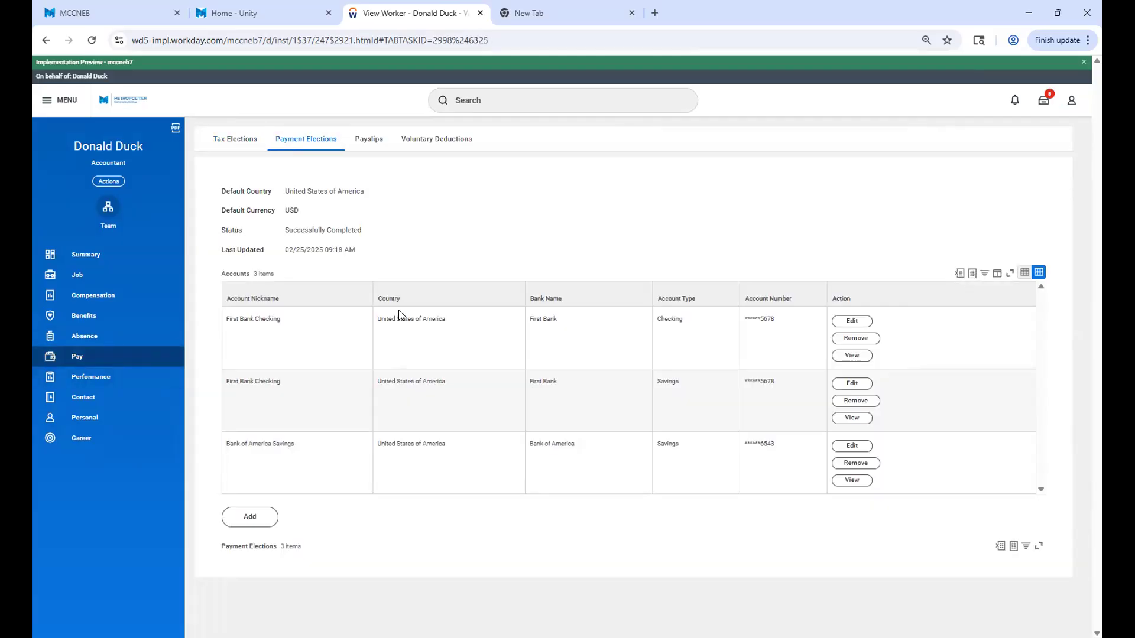
scroll(304, 496, "down", 2)
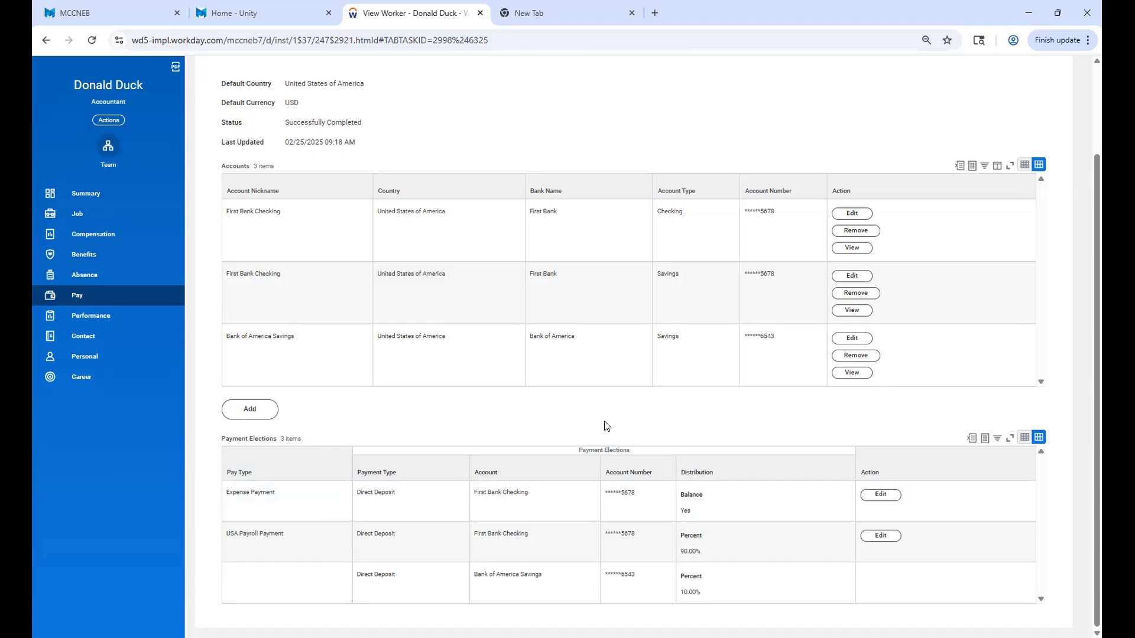
Open the Expense Payment election for editing and switch its payment type to Check/Cheque, and back to Direct Deposit.
left_click(881, 494)
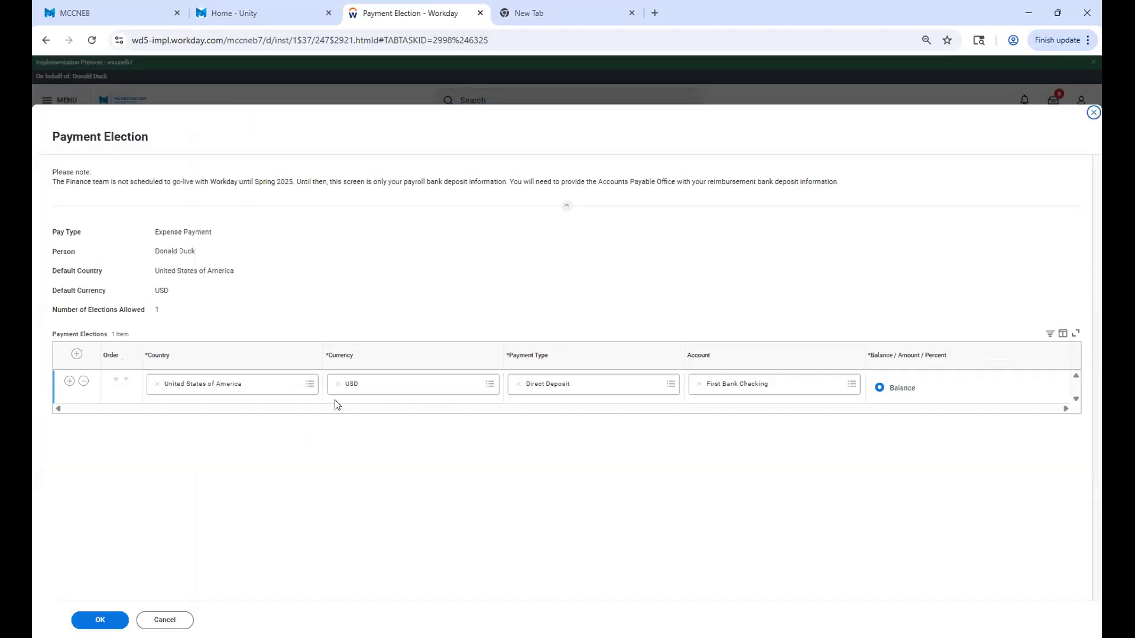
left_click(668, 384)
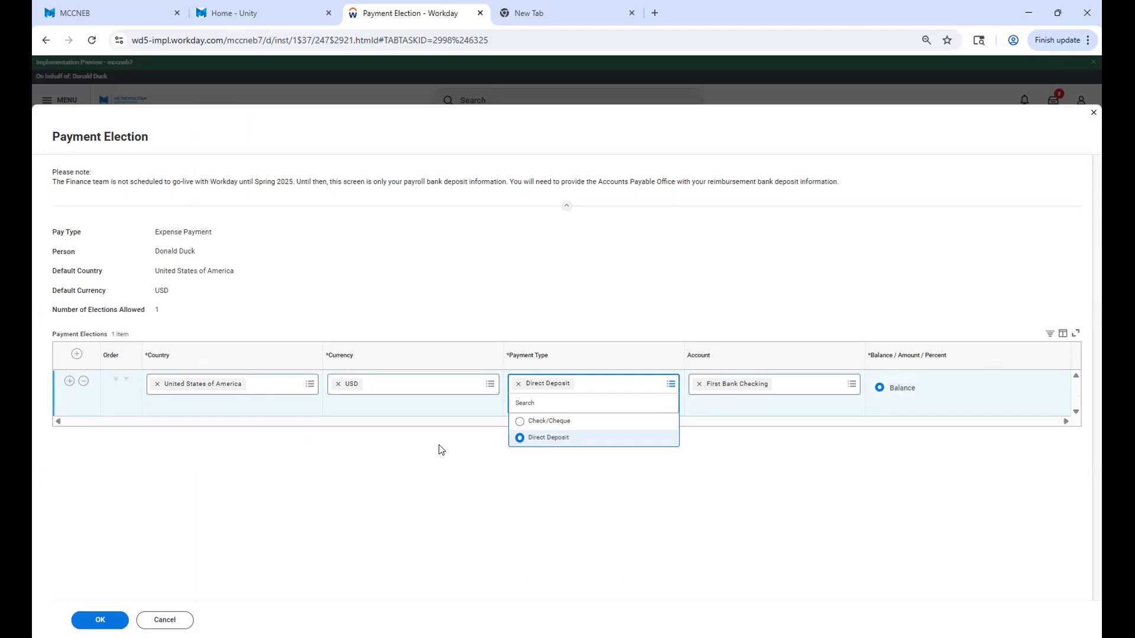
left_click(520, 424)
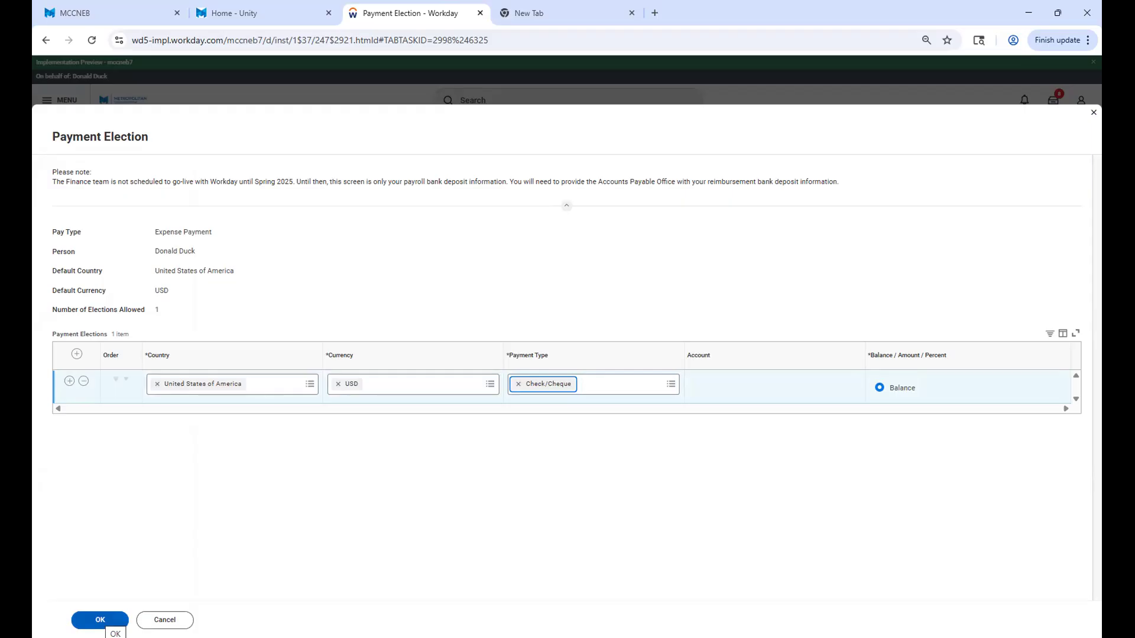
left_click(666, 388)
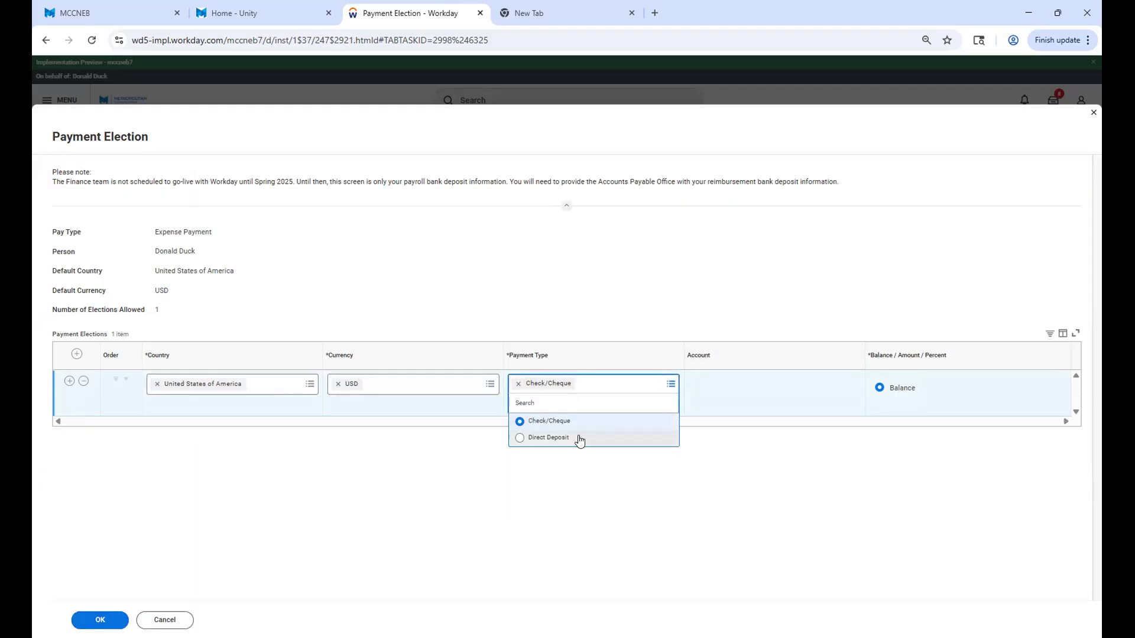
left_click(579, 440)
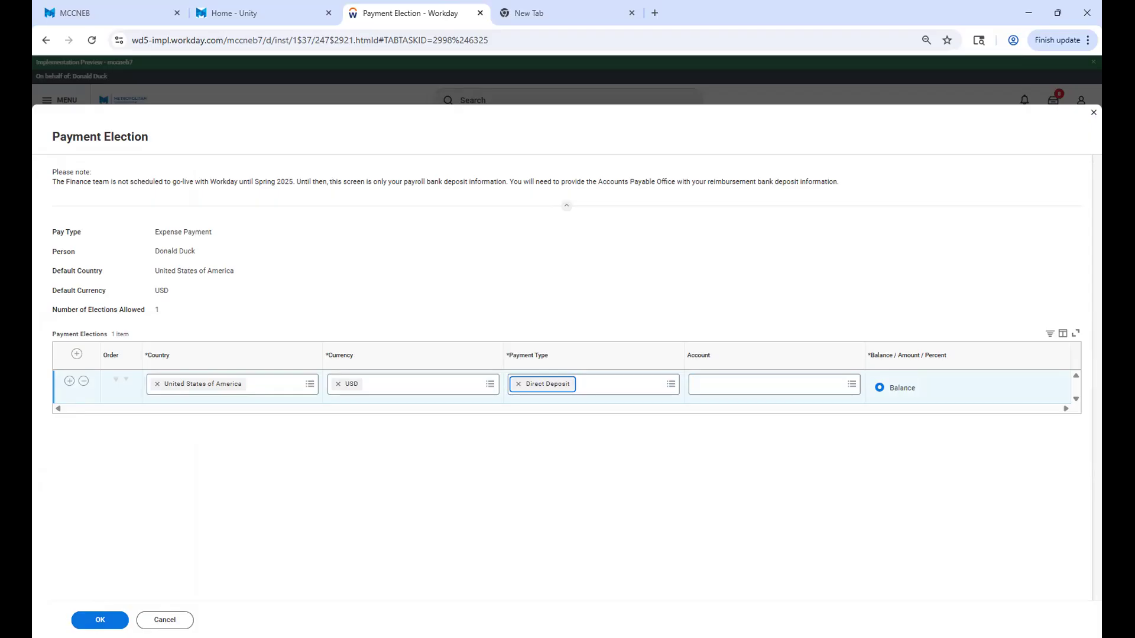
Try to save the Direct Deposit election with the account left blank, and view the error details.
left_click(100, 618)
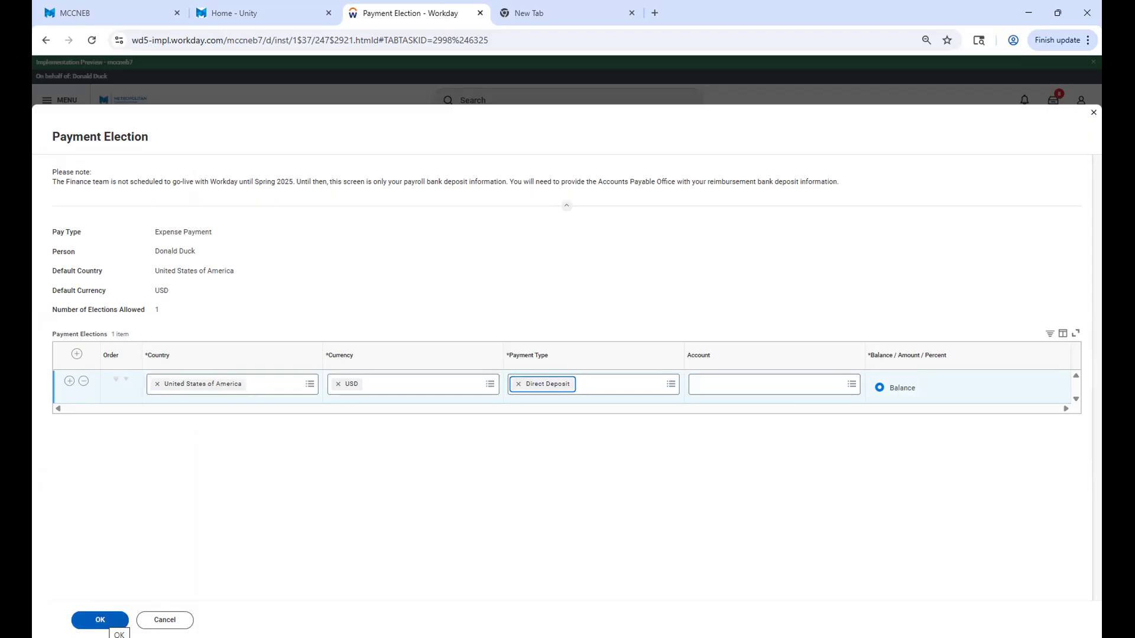
left_click(100, 619)
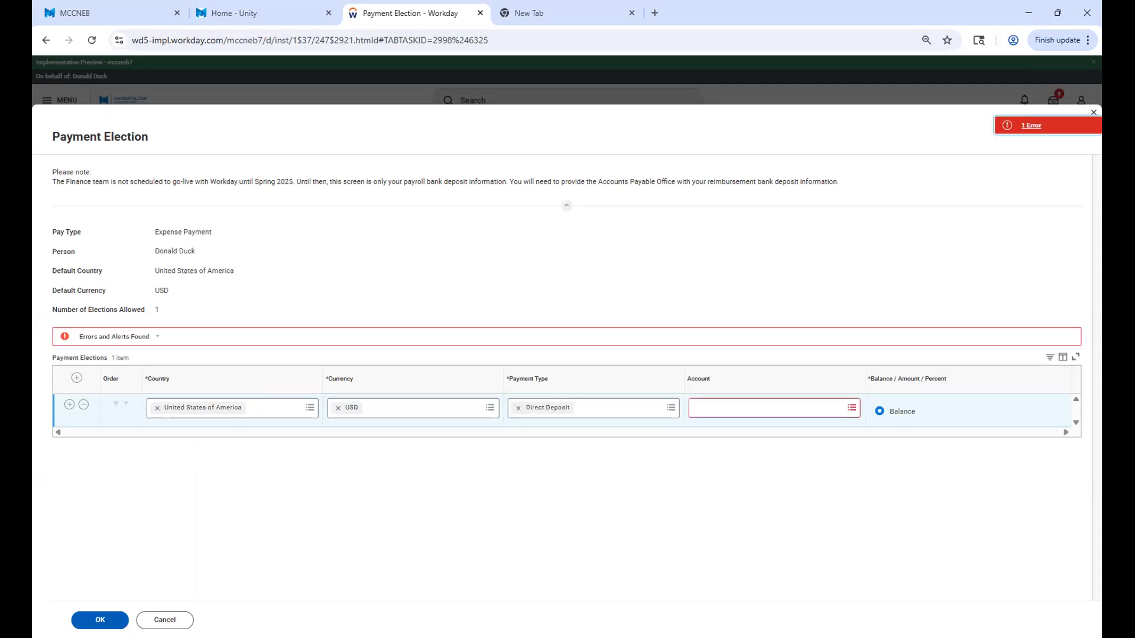
left_click(1035, 126)
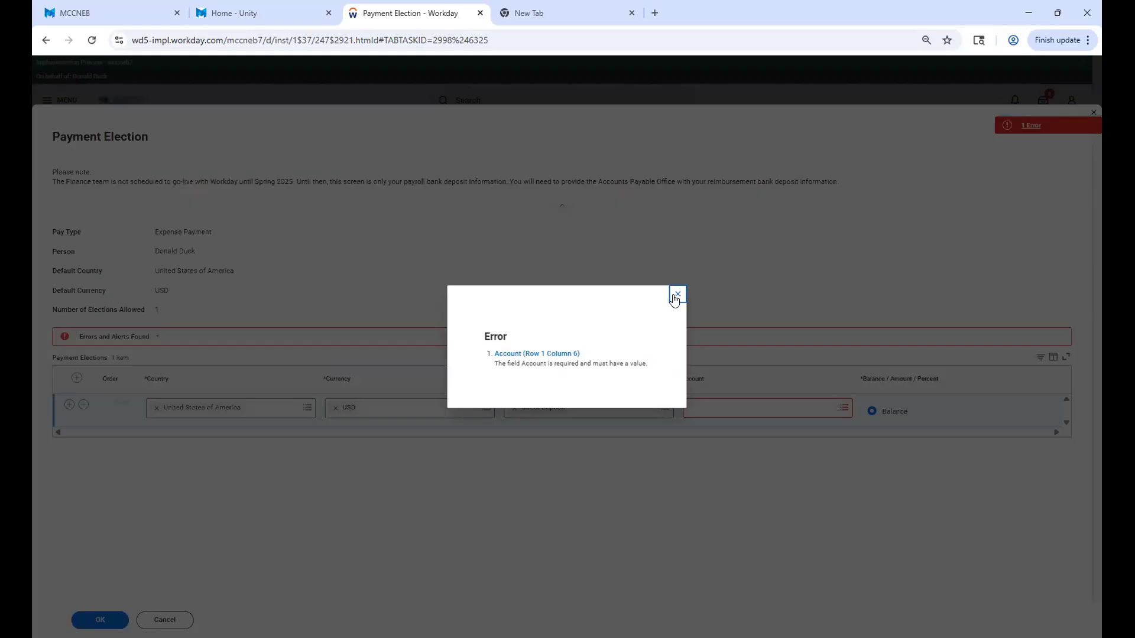
left_click(677, 295)
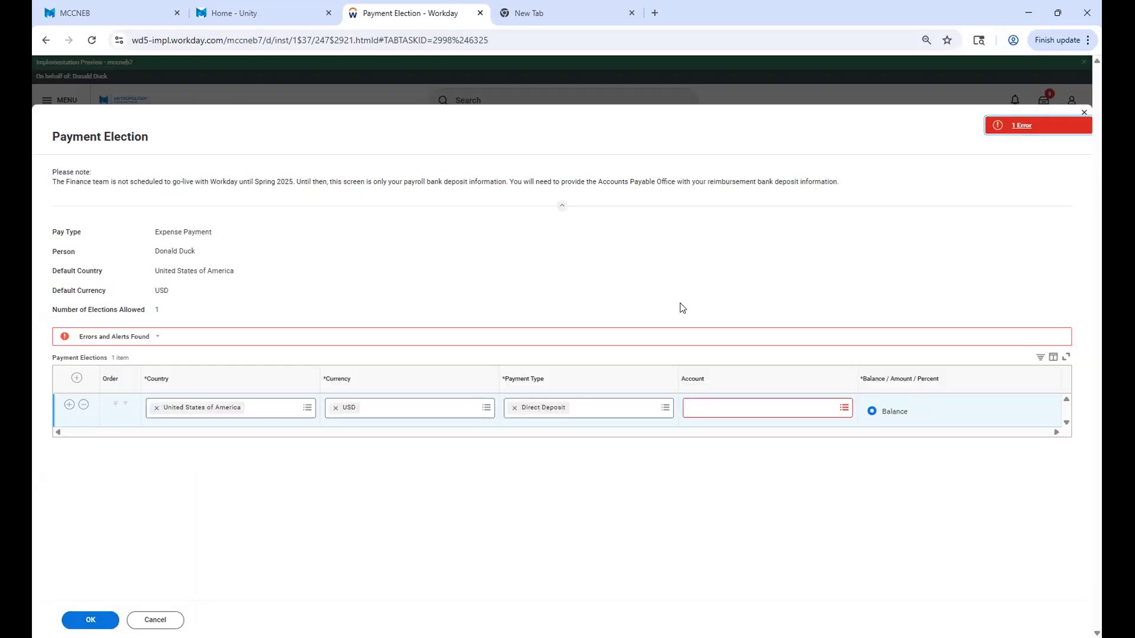
Set the account for the Expense Payment election to Bank of America Savings.
left_click(817, 399)
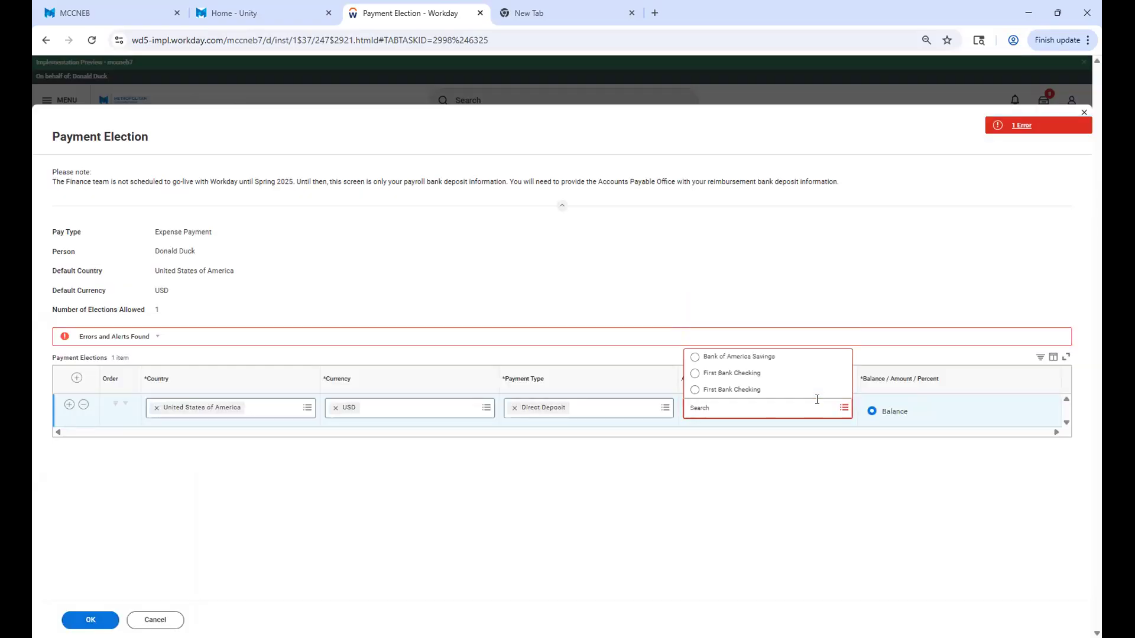
left_click(761, 359)
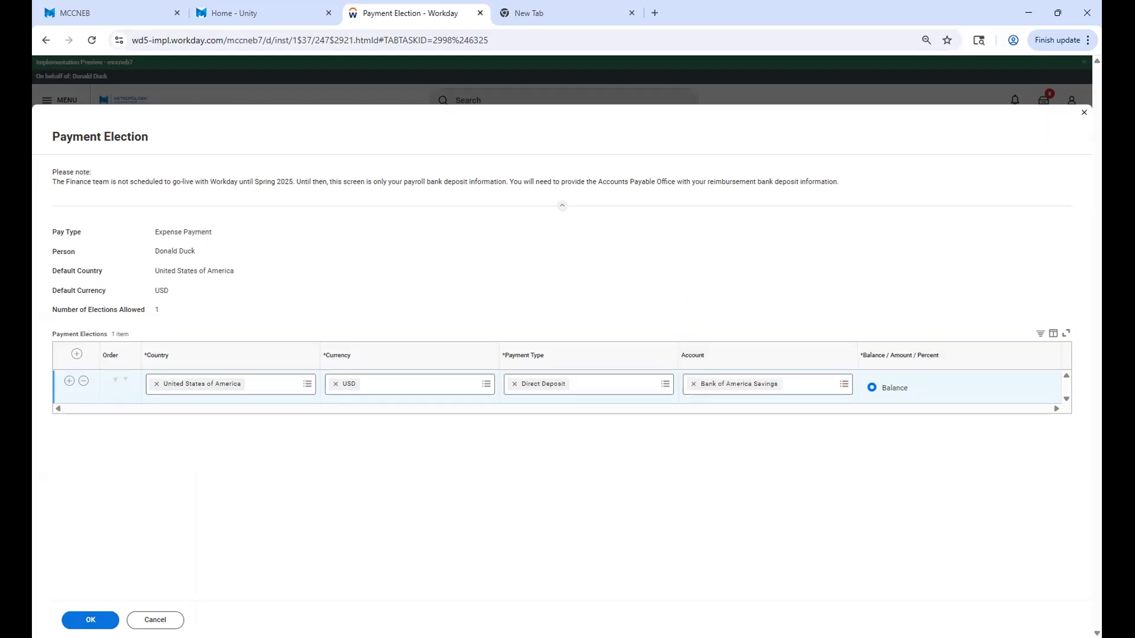